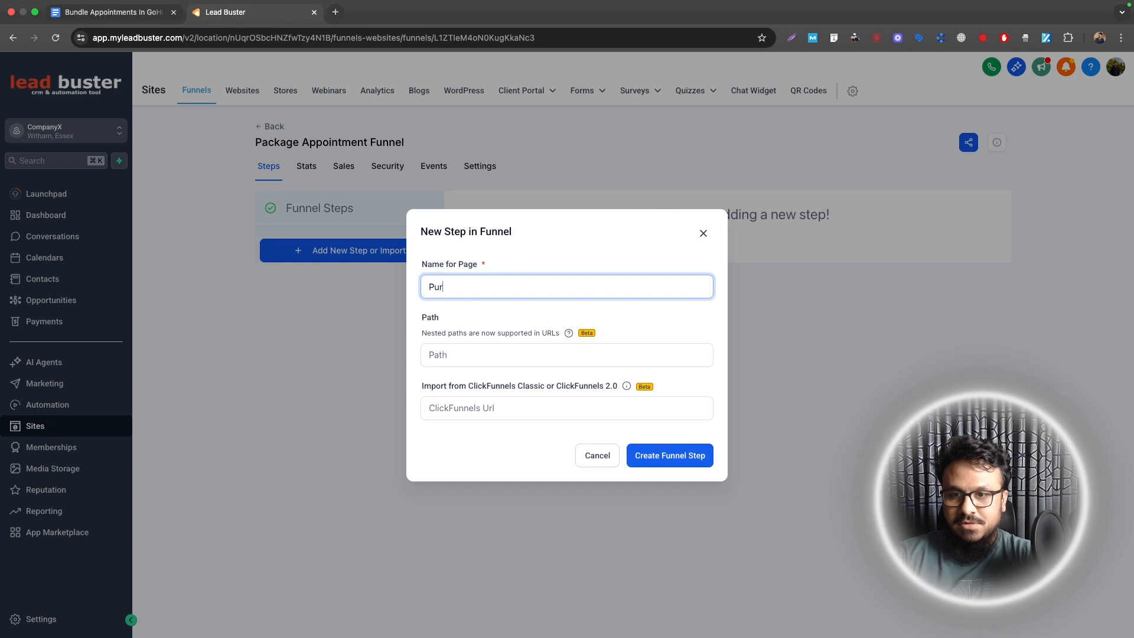
Step: Create the Purchase Page step and a Thank You step in the funnel
left_click(648, 453)
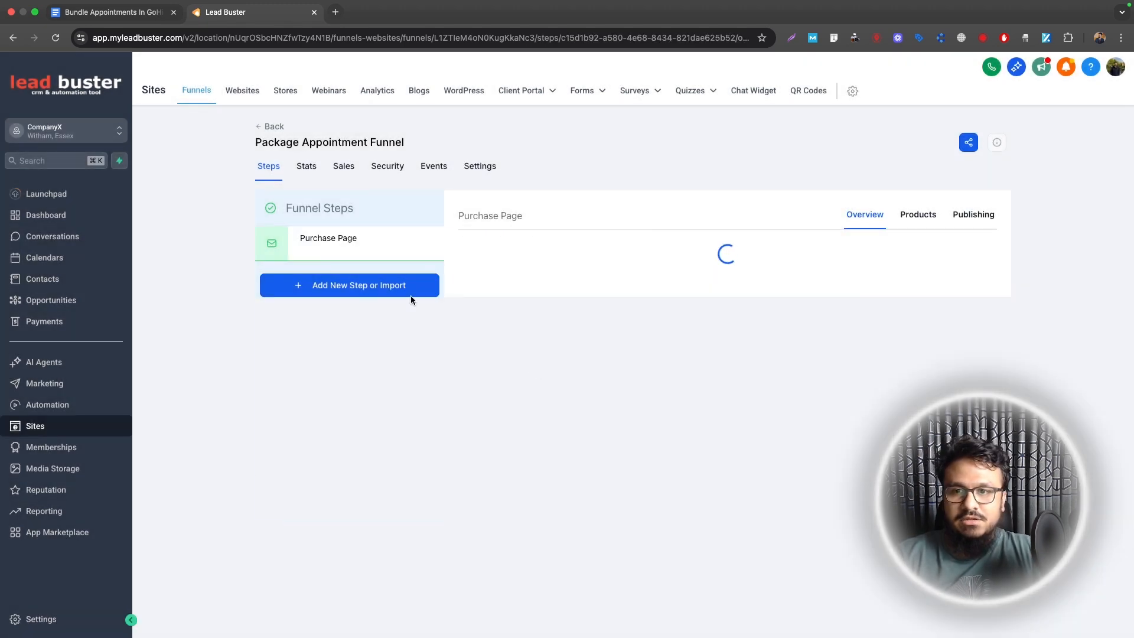
left_click(361, 499)
type("Thank You")
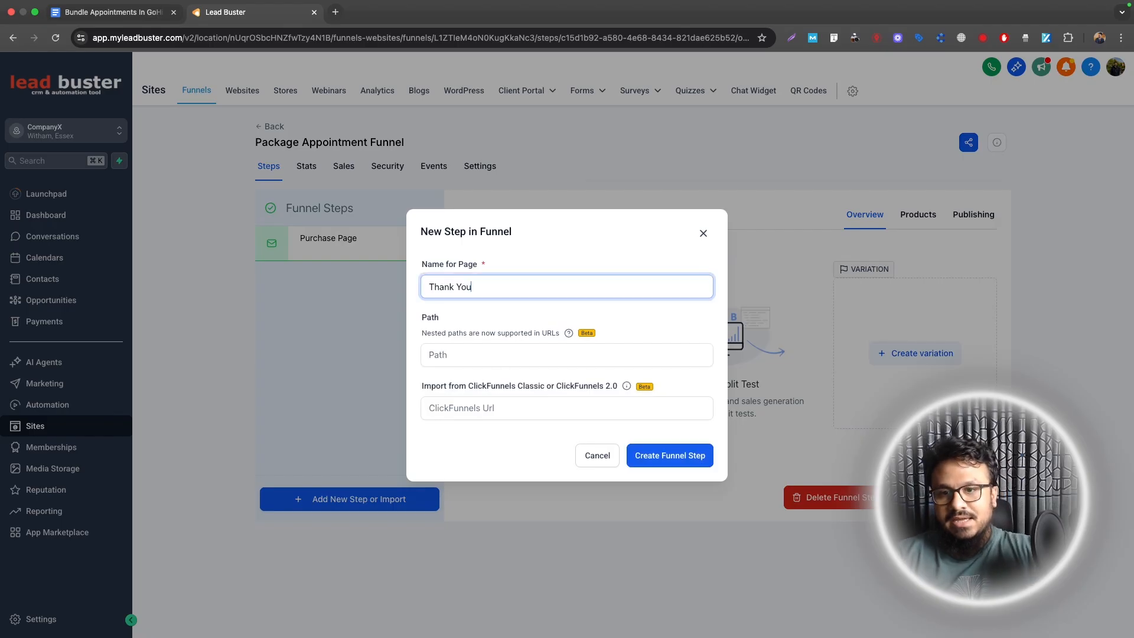
left_click(703, 458)
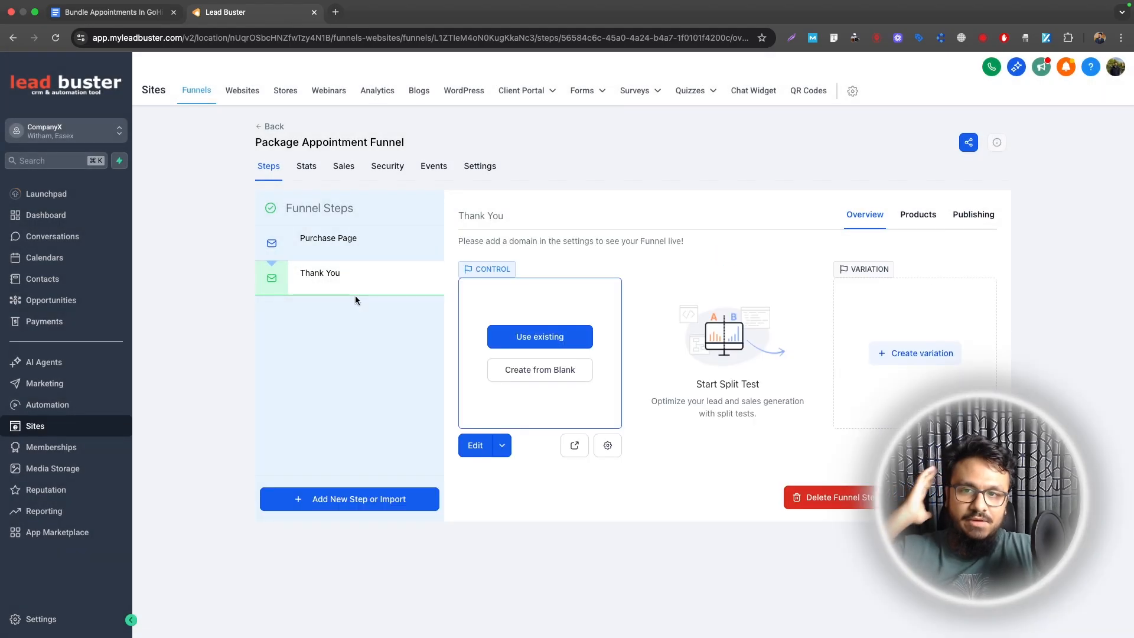
Step: Open the Purchase Page step in the page builder
left_click(354, 249)
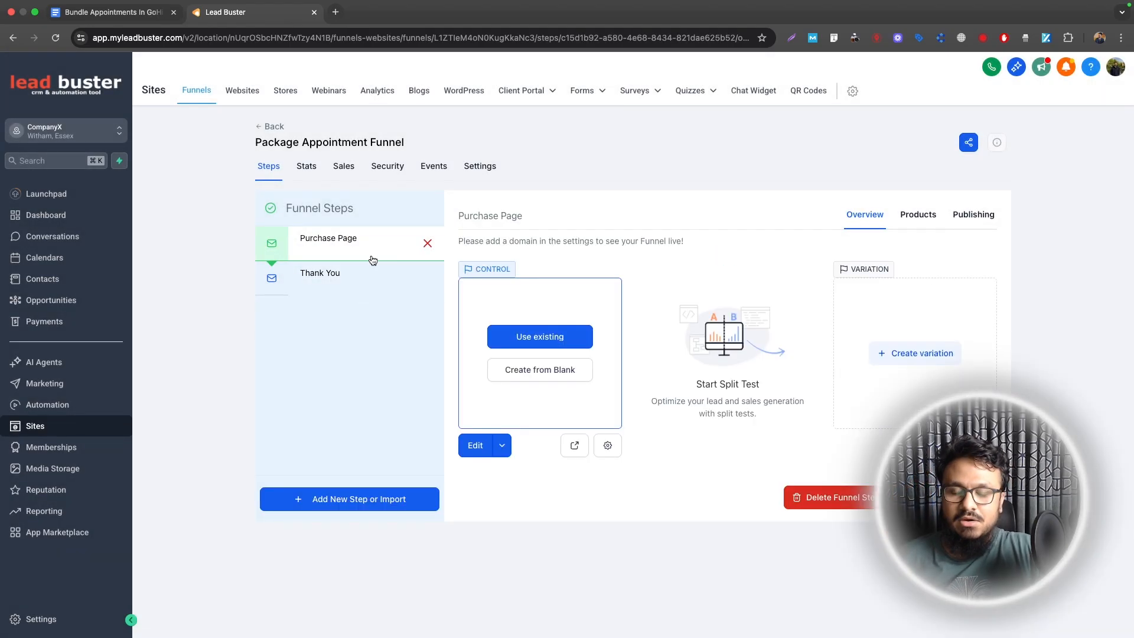
left_click(503, 455)
left_click(503, 410)
left_click(245, 14)
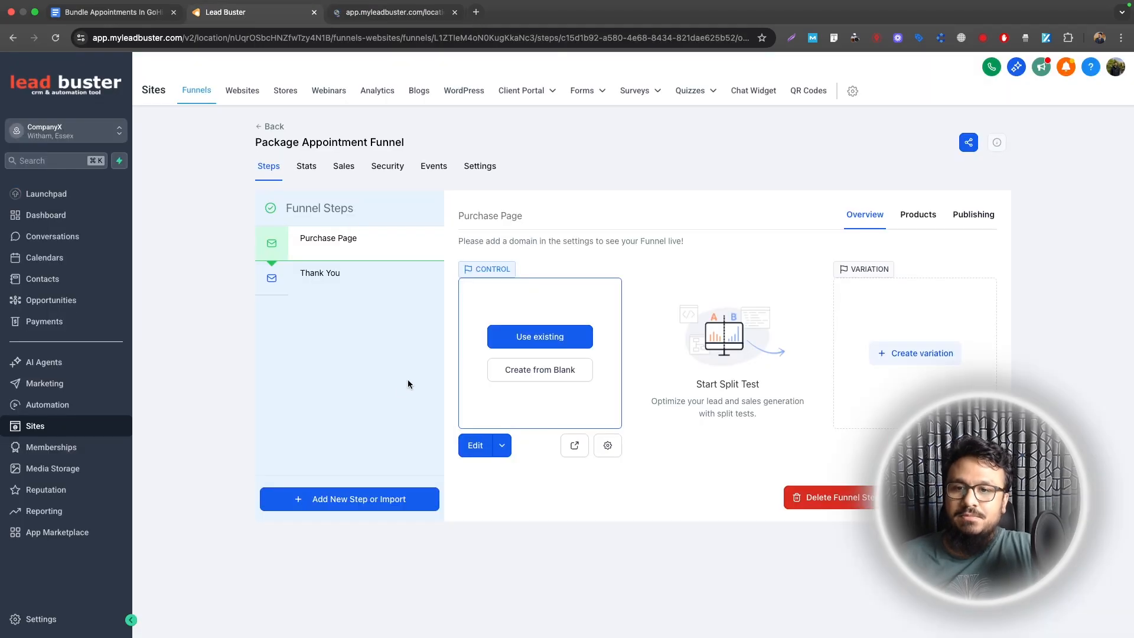
left_click(383, 13)
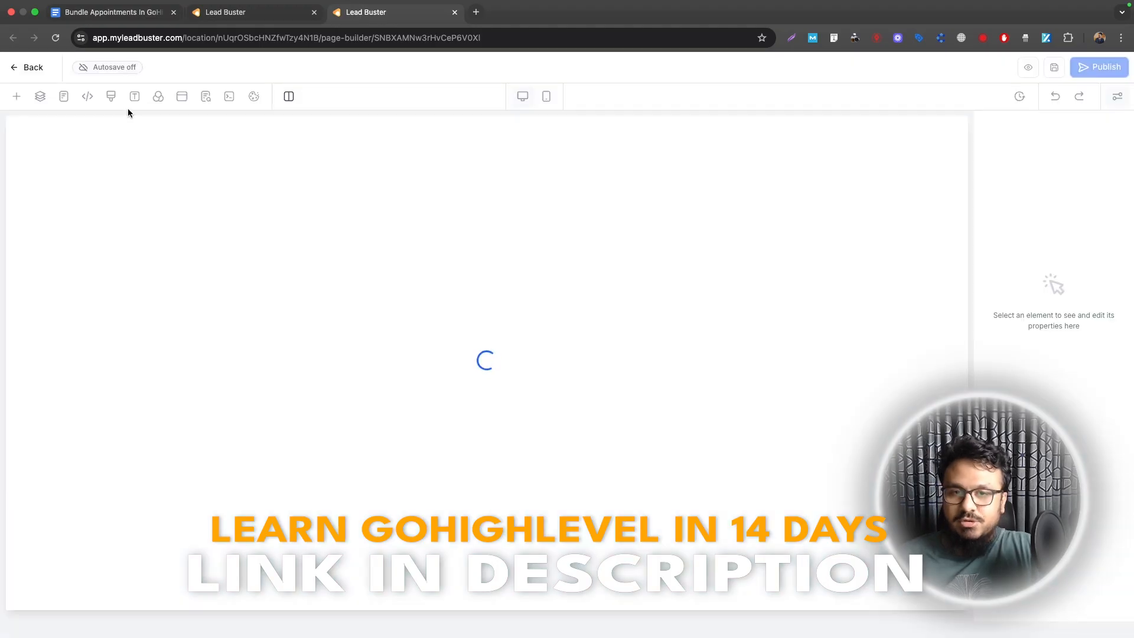
Step: Add a one-column row with the headline 'Get 5 Consultations For The Price Of 3'
left_click_drag(129, 245, 537, 197)
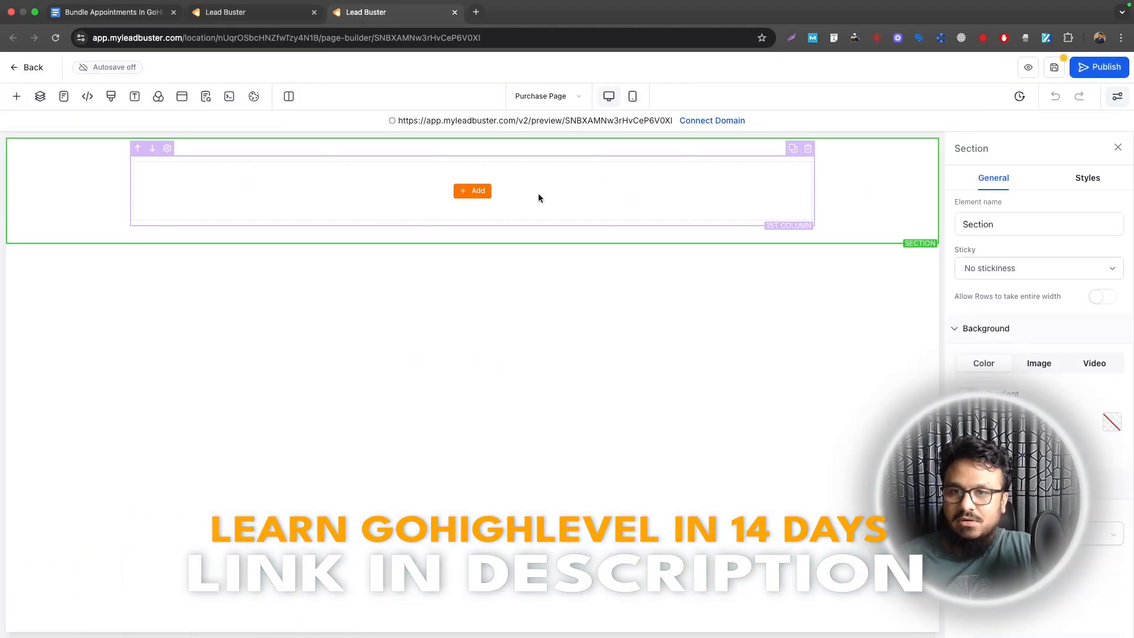
left_click(476, 196)
left_click(144, 378)
triple_click(498, 171)
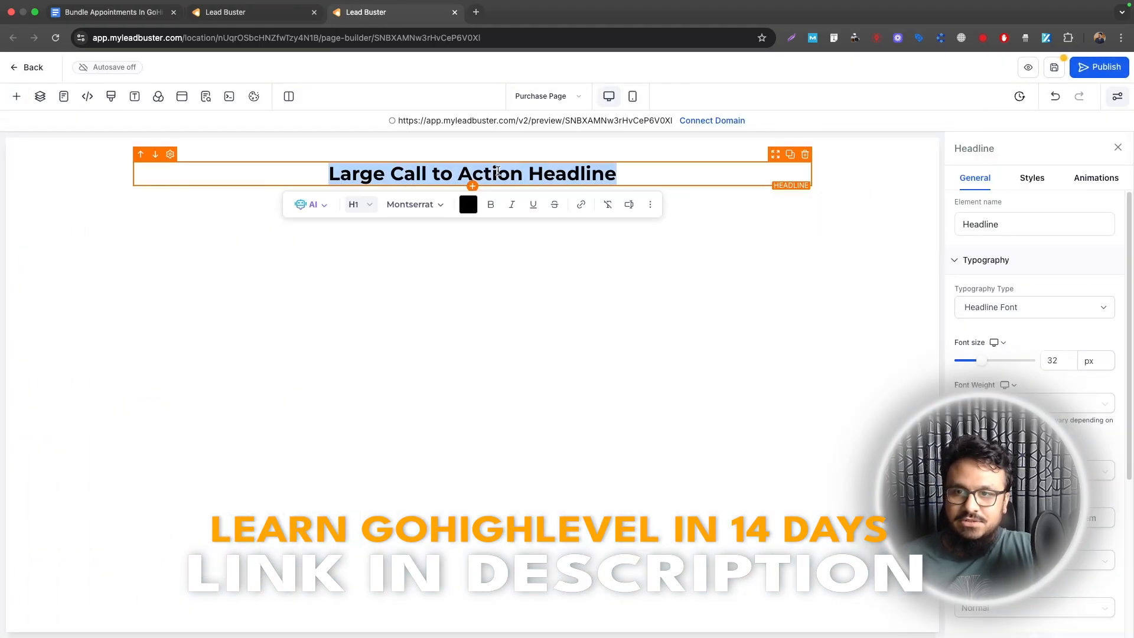
type("Get")
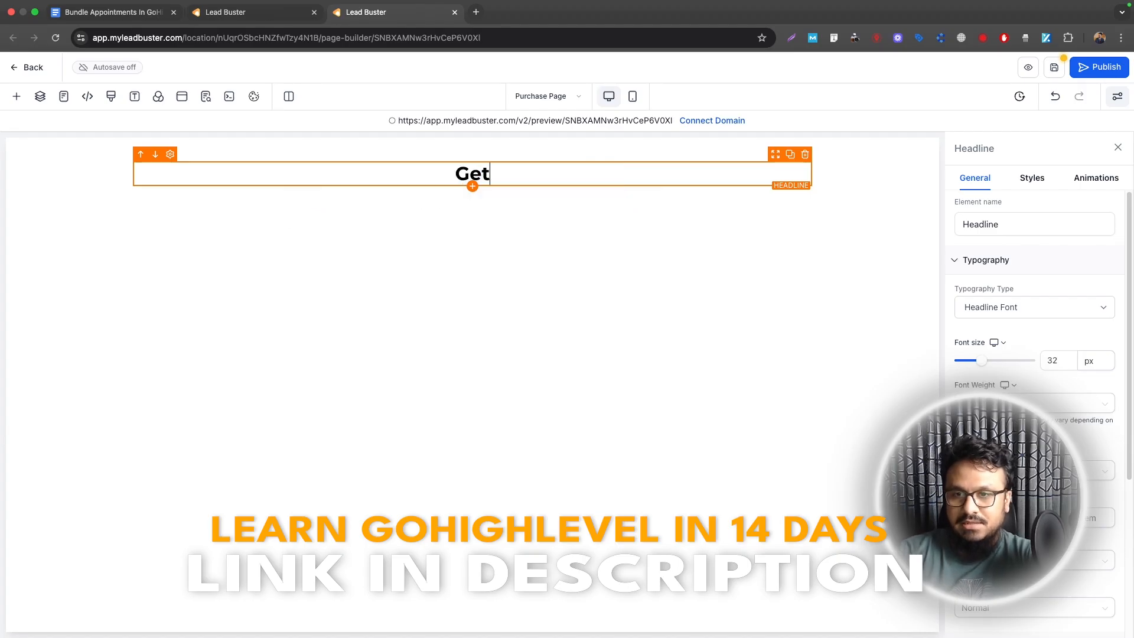
type(" 5 Consultations For The PRice")
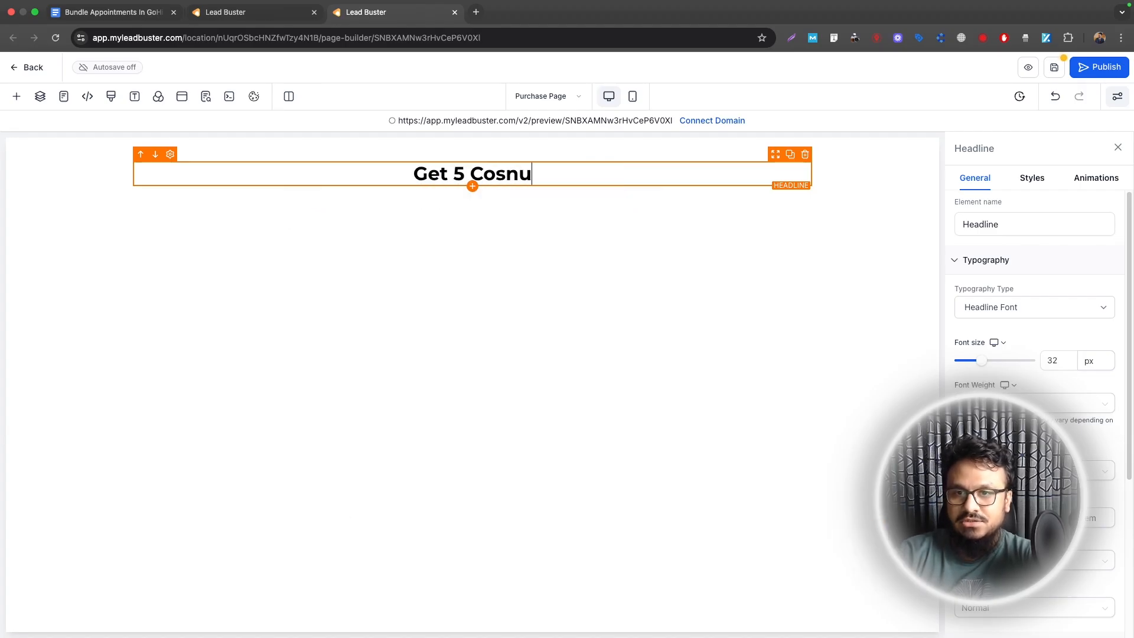
key("BackSpace")
key("BackSpace")
key("BackSpace")
key("BackSpace")
type("rice Of 43")
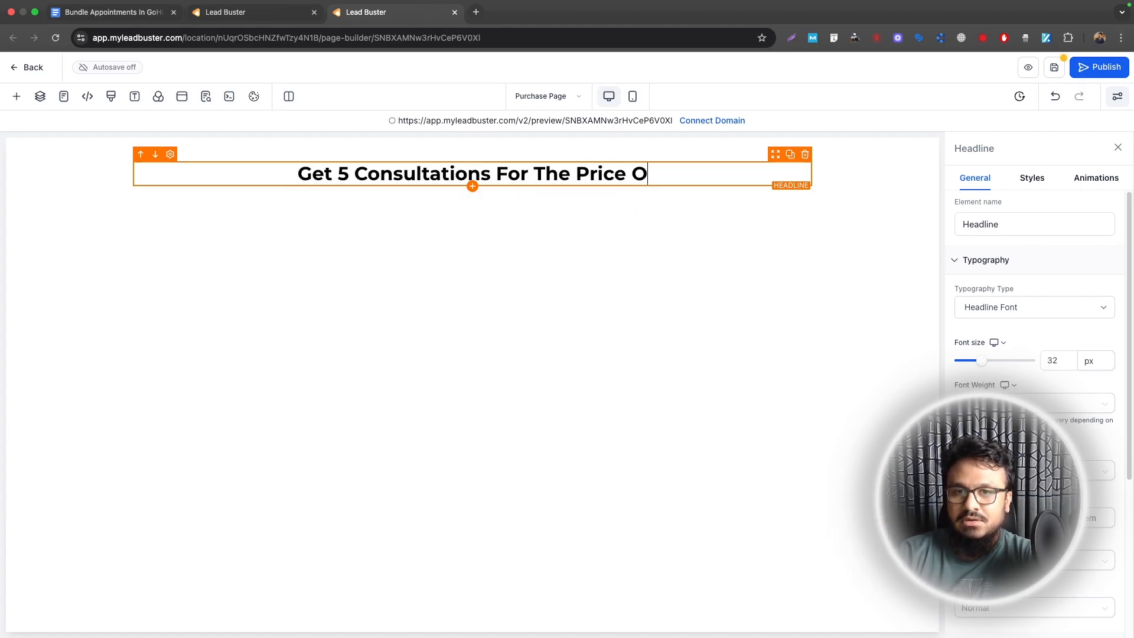
key("BackSpace")
key("BackSpace")
type("3 $49")
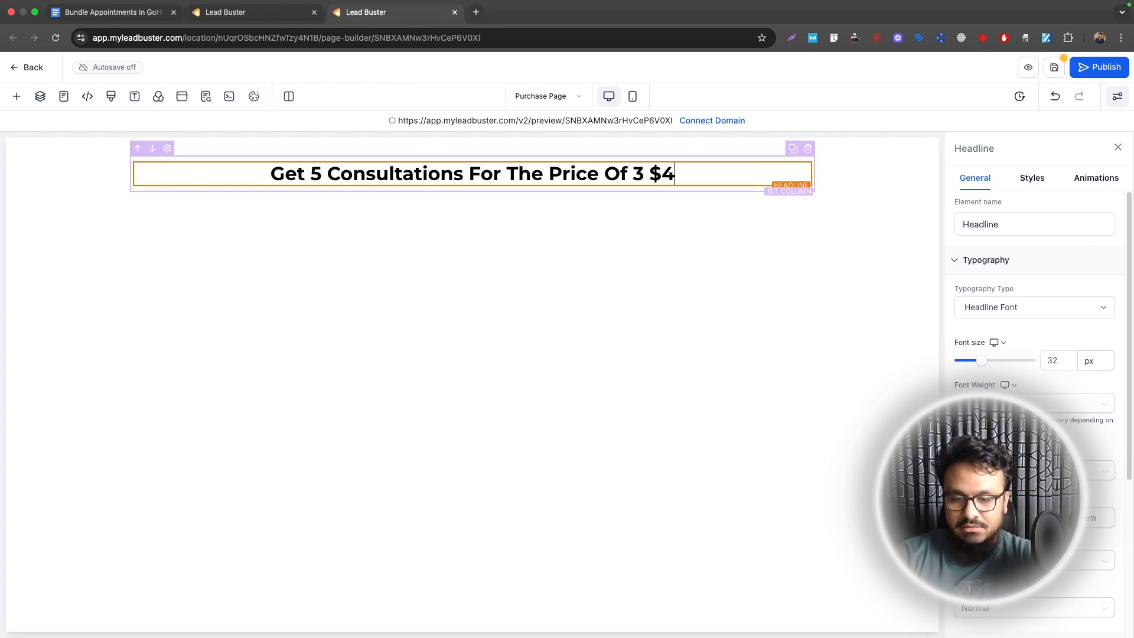
key("BackSpace")
key("BackSpace")
key("BackSpace")
key("BackSpace")
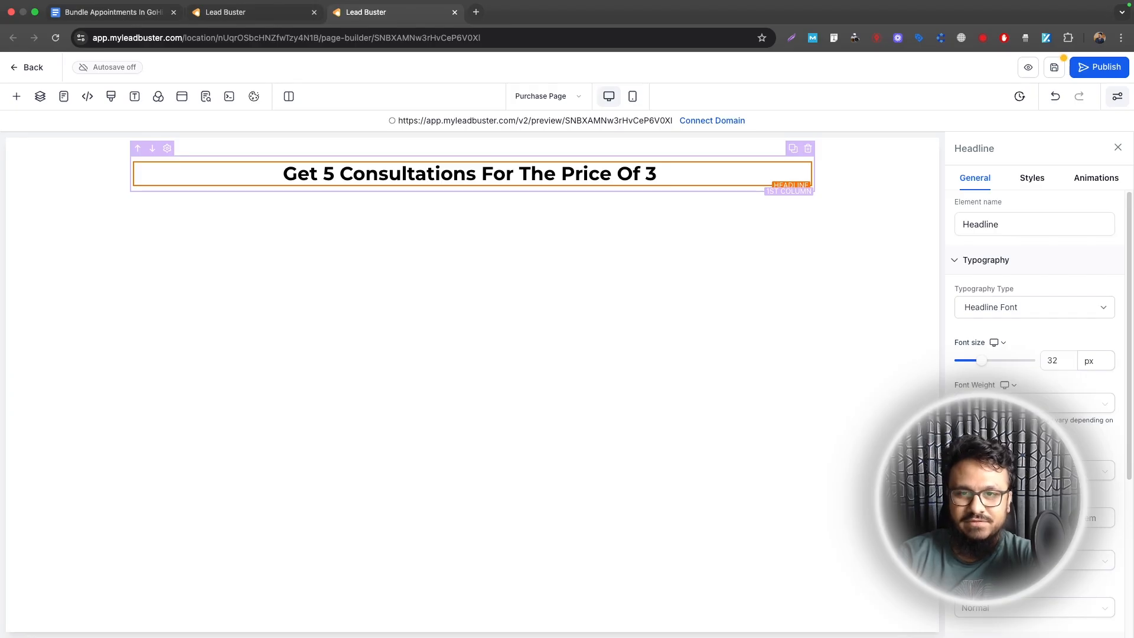
type("$147")
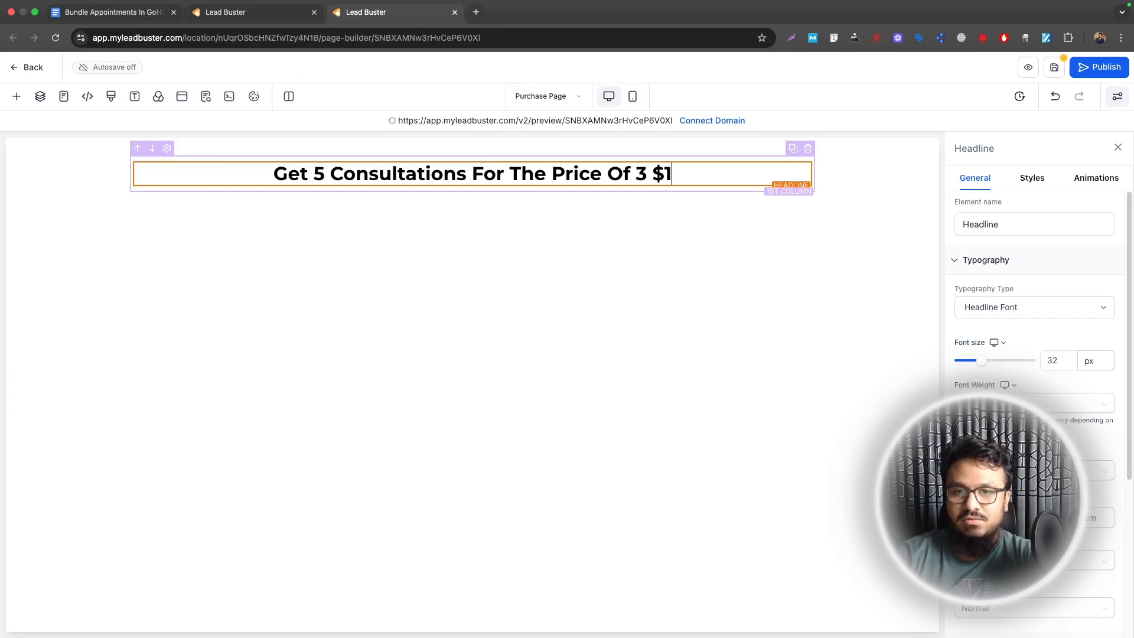
key("BackSpace")
key("BackSpace")
key("BackSpace")
key("BackSpace")
key("BackSpace")
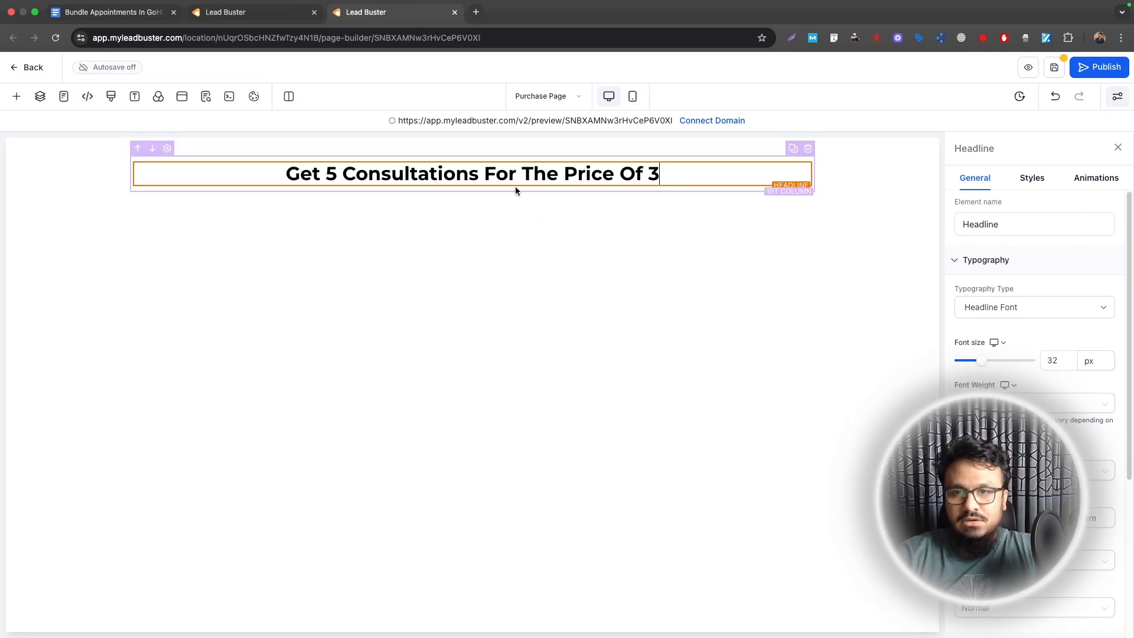
Step: Add a sub-headline below it reading 'Usually $245, Now Only At $147'
left_click(472, 186)
left_click(226, 380)
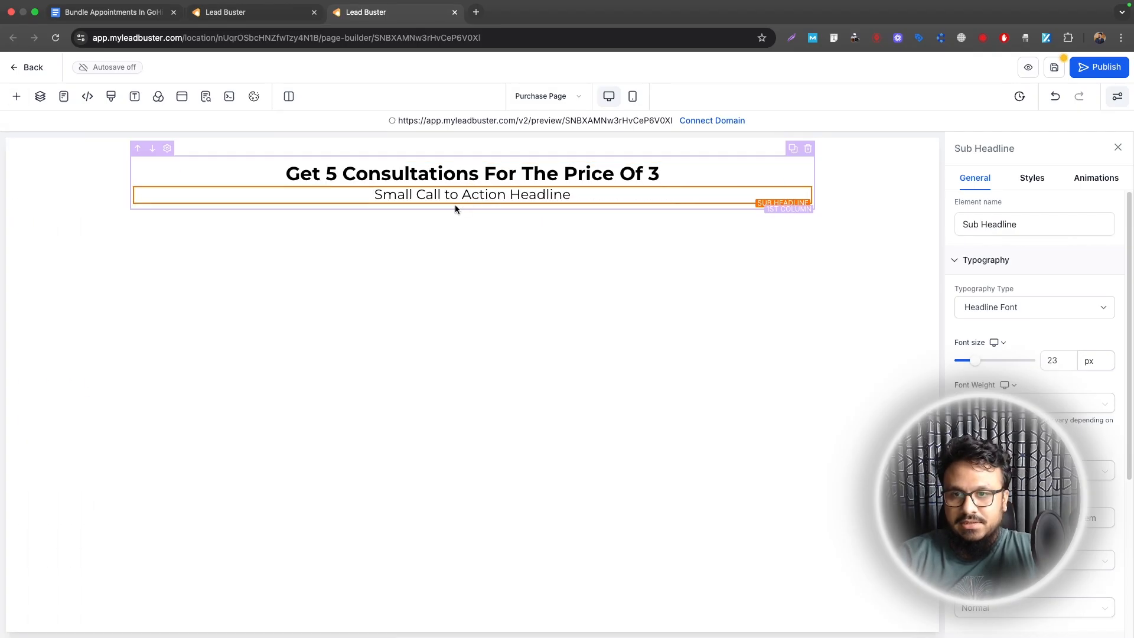
left_click(455, 197)
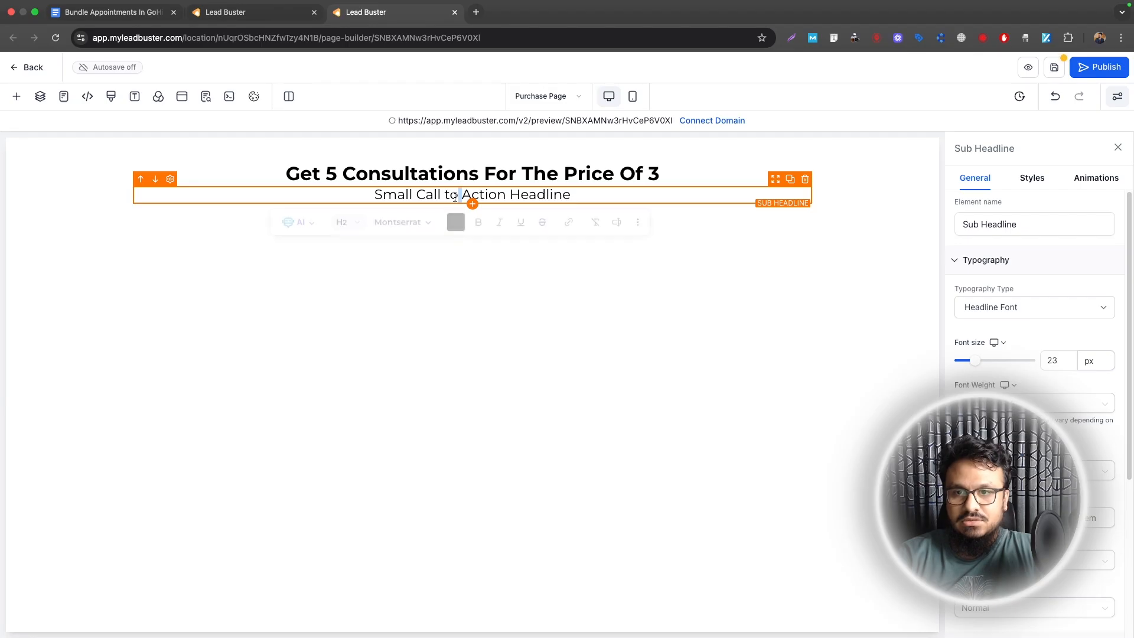
key("ctrl+a")
type("Usually $25")
key("BackSpace")
type("4")
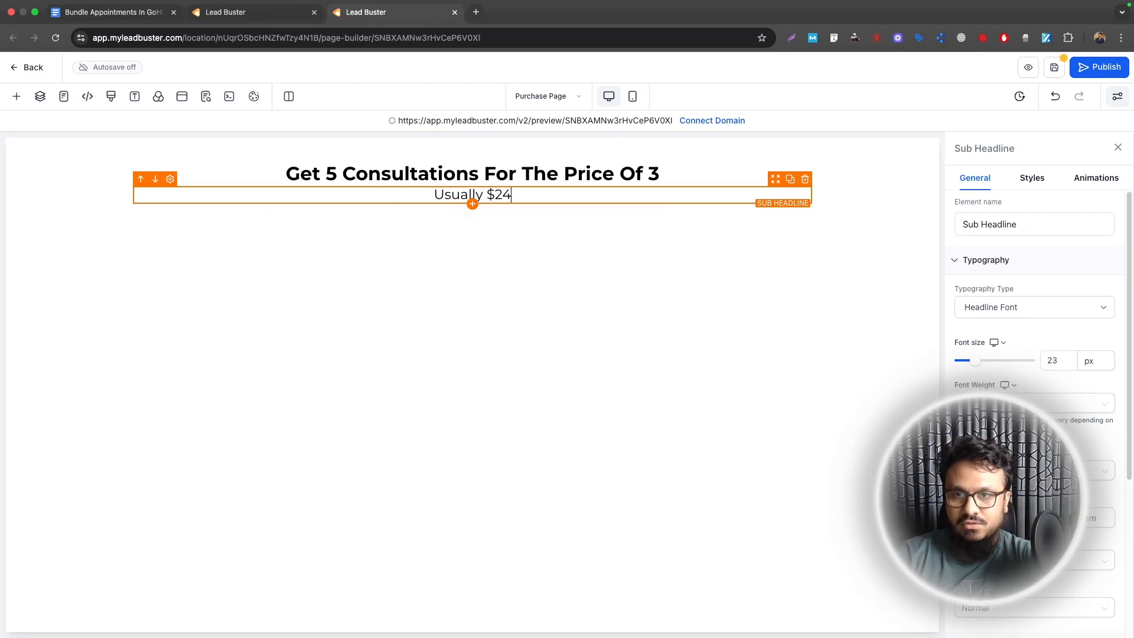
type("5, Now Onl")
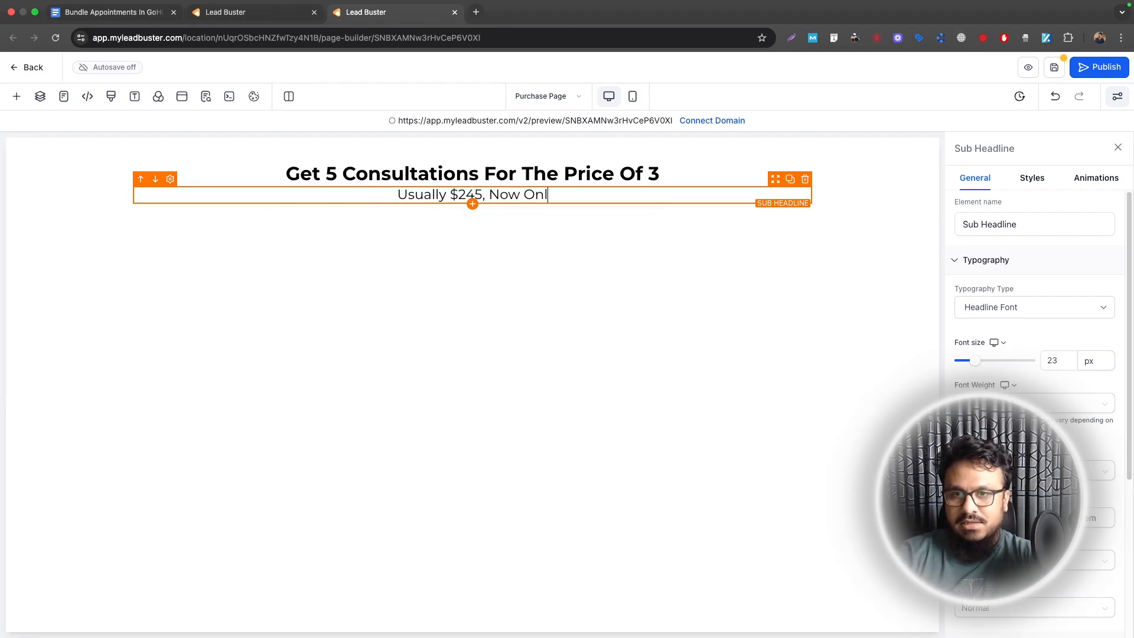
type("y At $146")
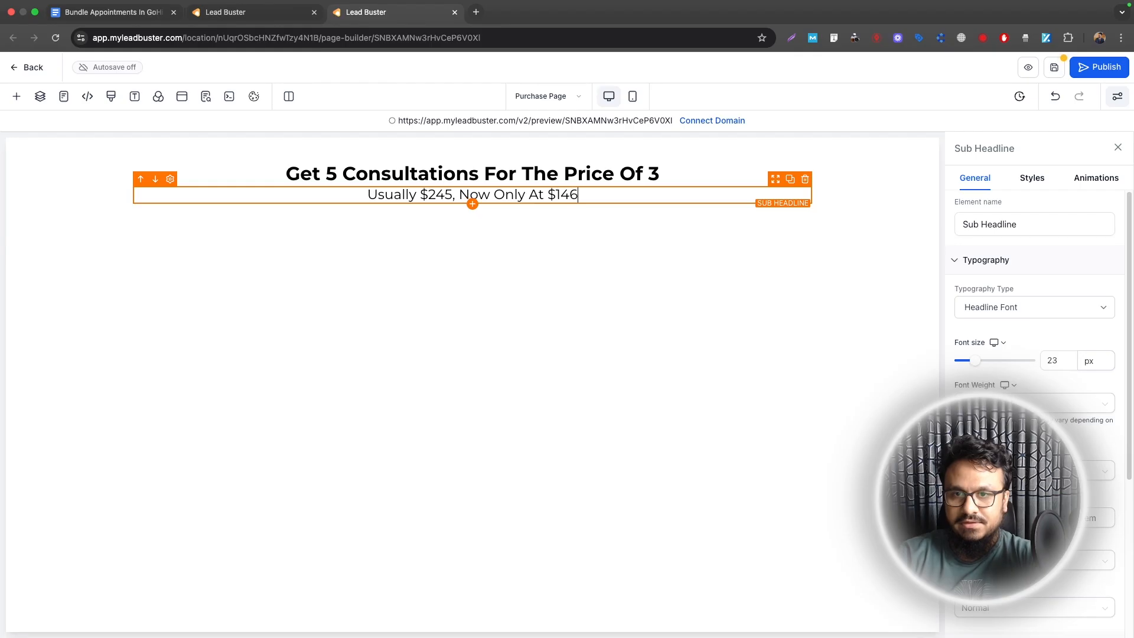
key("BackSpace")
type("7")
left_click(473, 203)
left_click(227, 185)
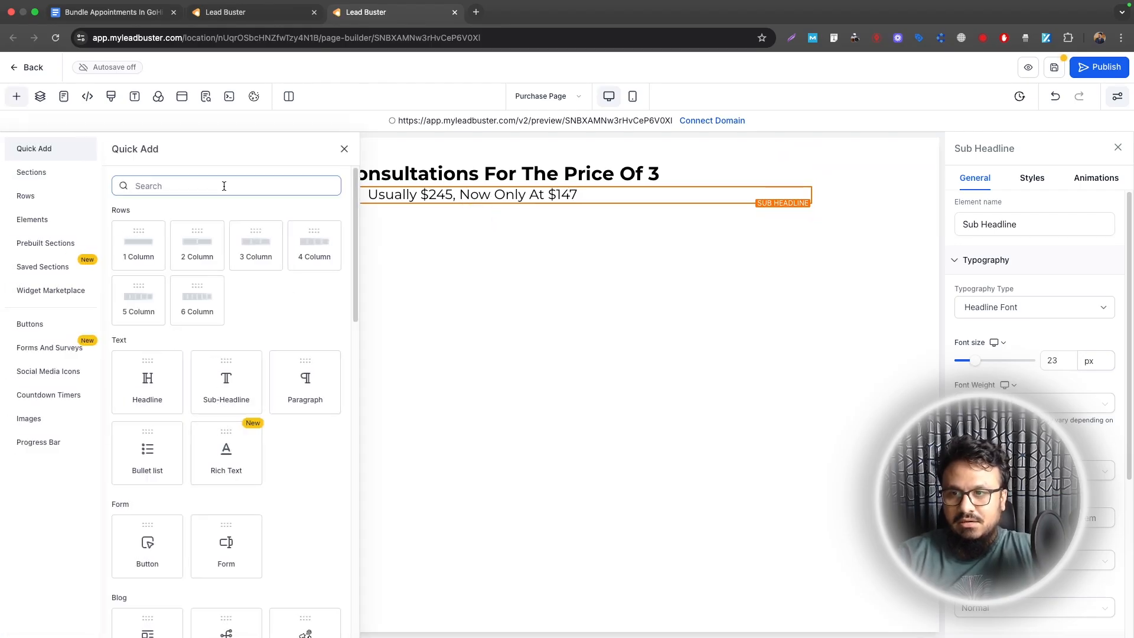
Step: Add a two-step order form, hide its company name and shipping fields, and save
type("order")
left_click_drag(168, 262, 485, 219)
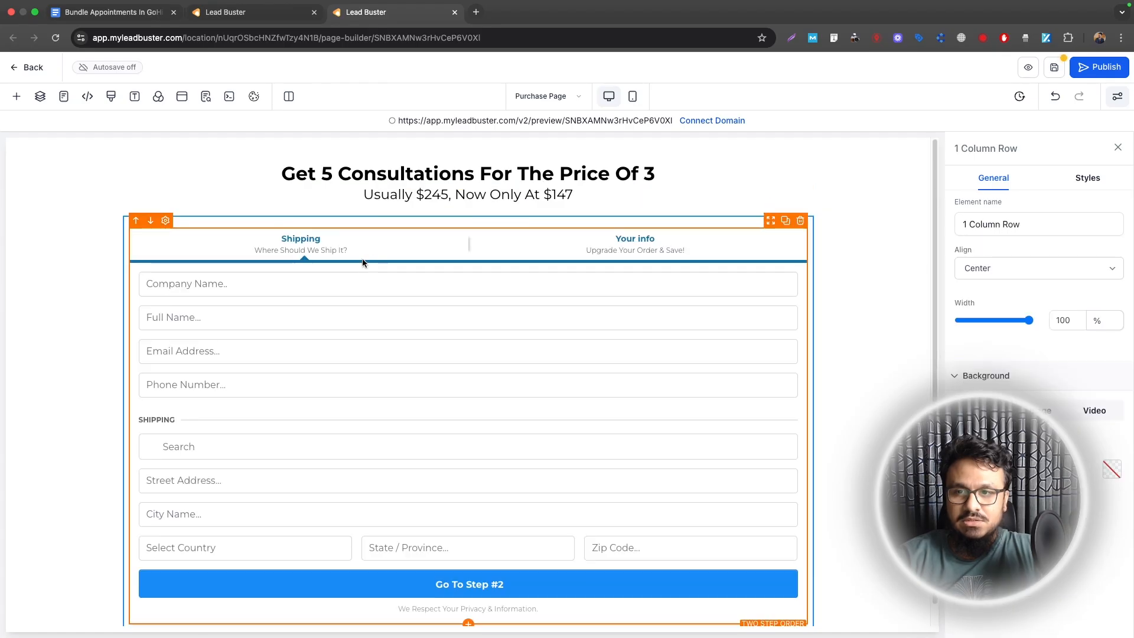
left_click(462, 243)
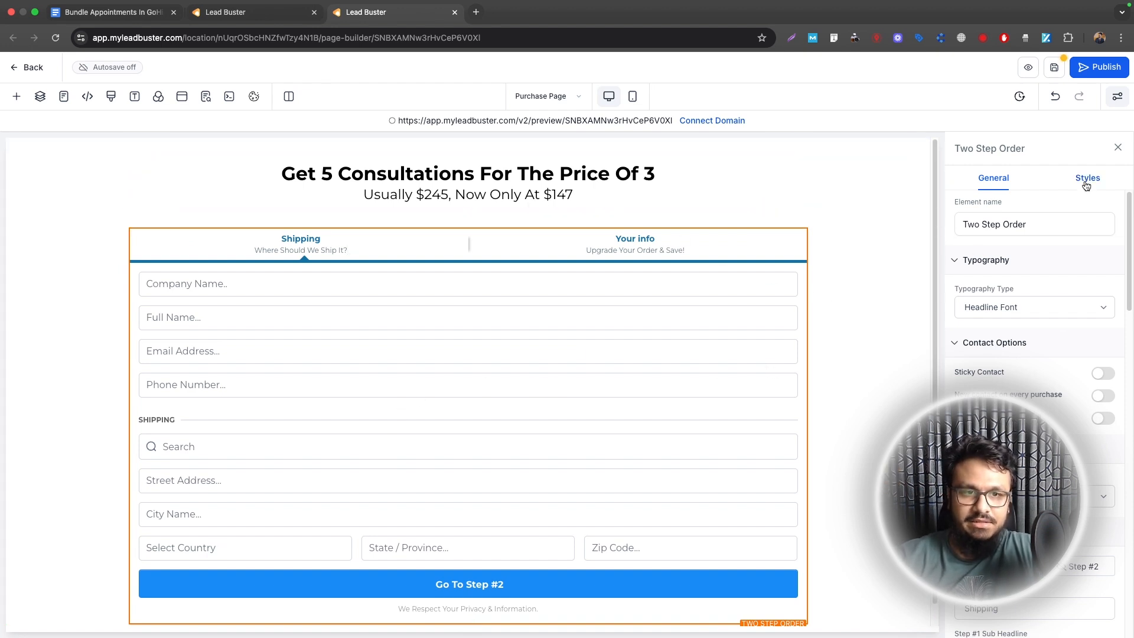
scroll(1085, 195, "down", 5)
scroll(1016, 378, "down", 1)
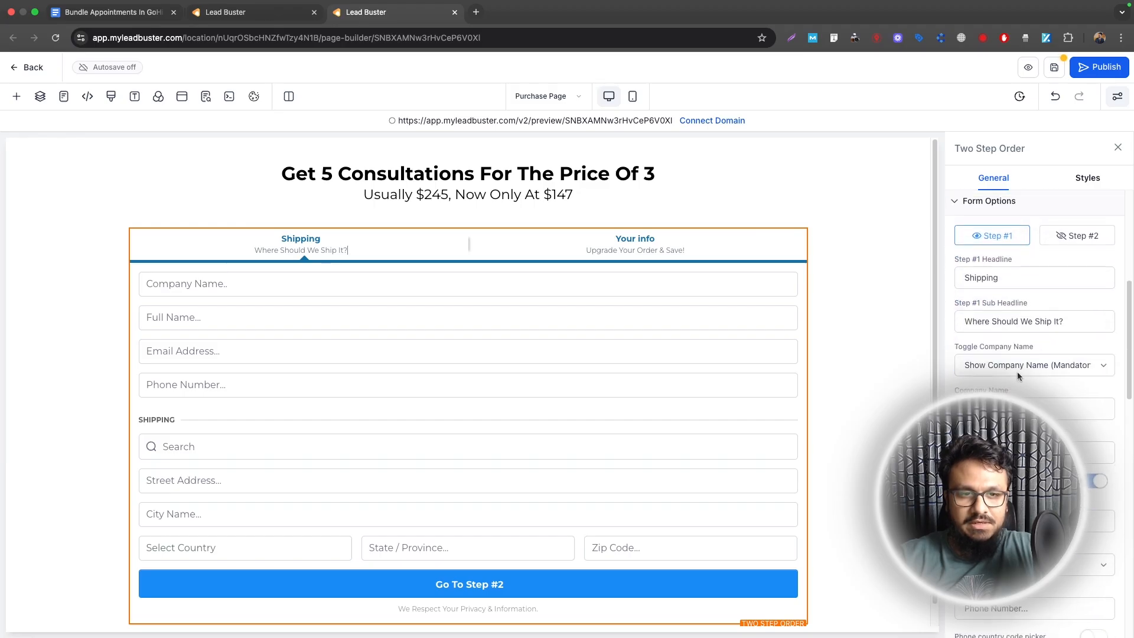
left_click(1015, 370)
left_click(1025, 388)
scroll(1024, 388, "down", 5)
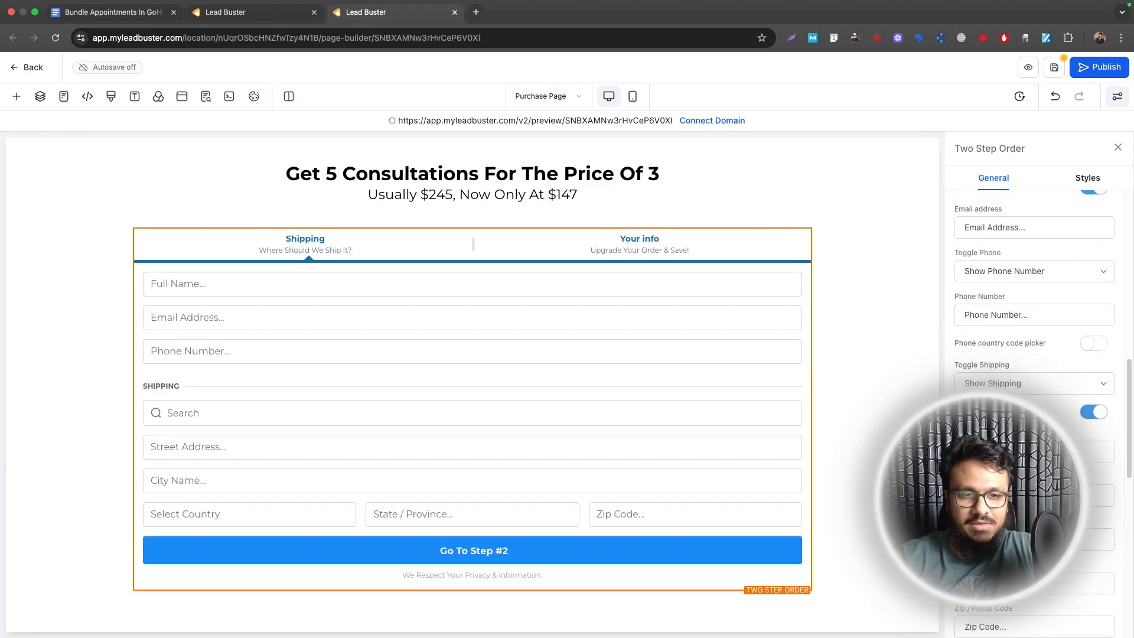
left_click(1024, 383)
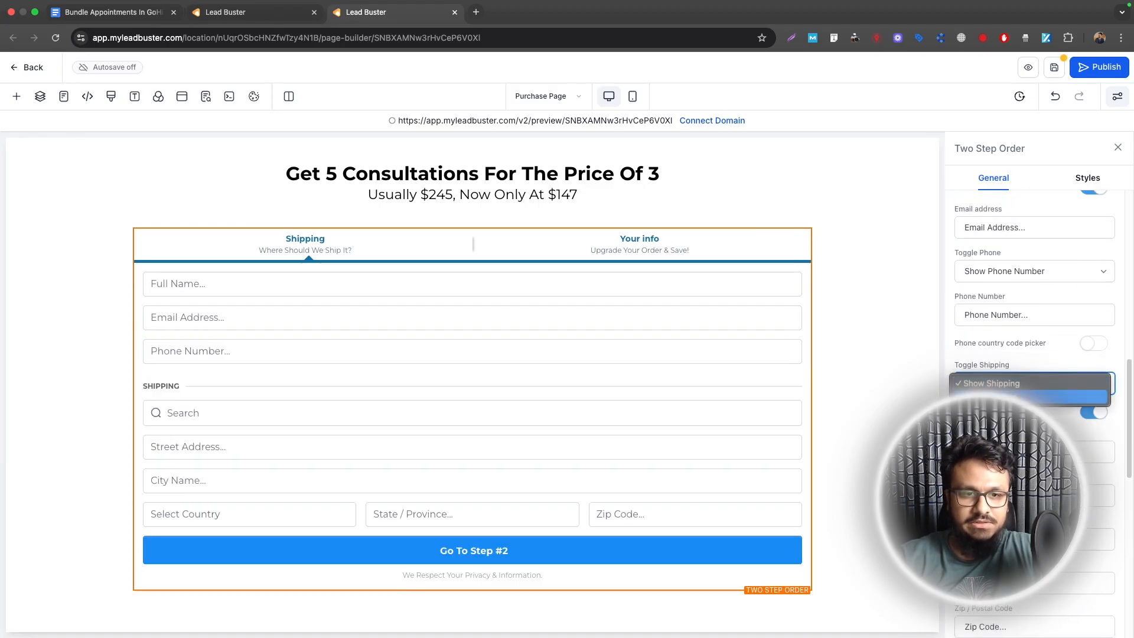
left_click(1024, 417)
left_click(59, 357)
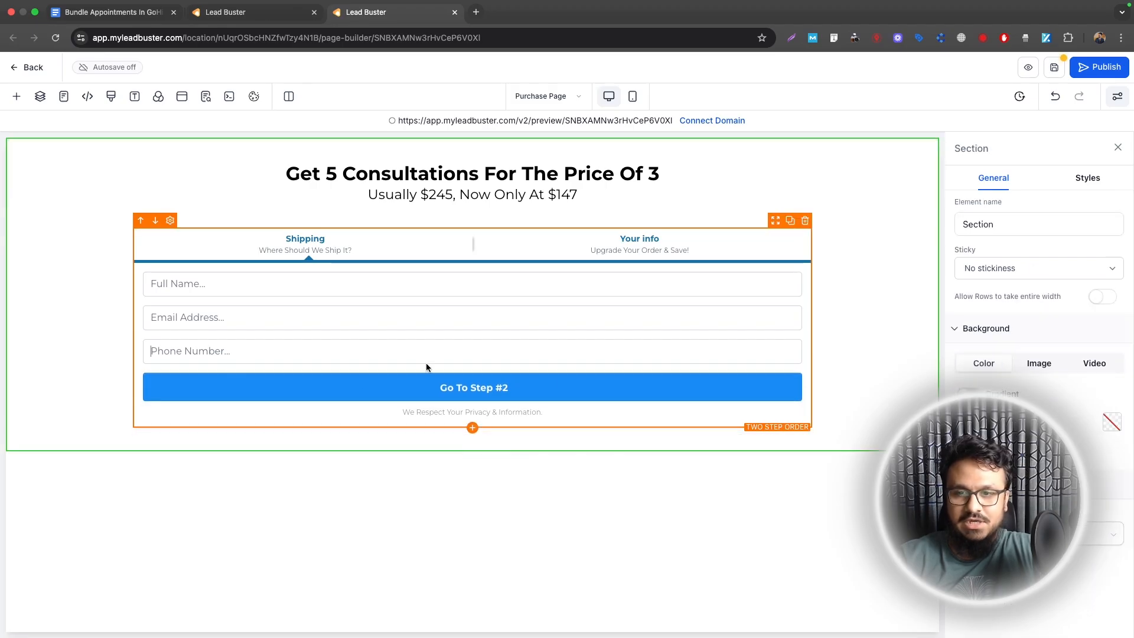
left_click(1052, 72)
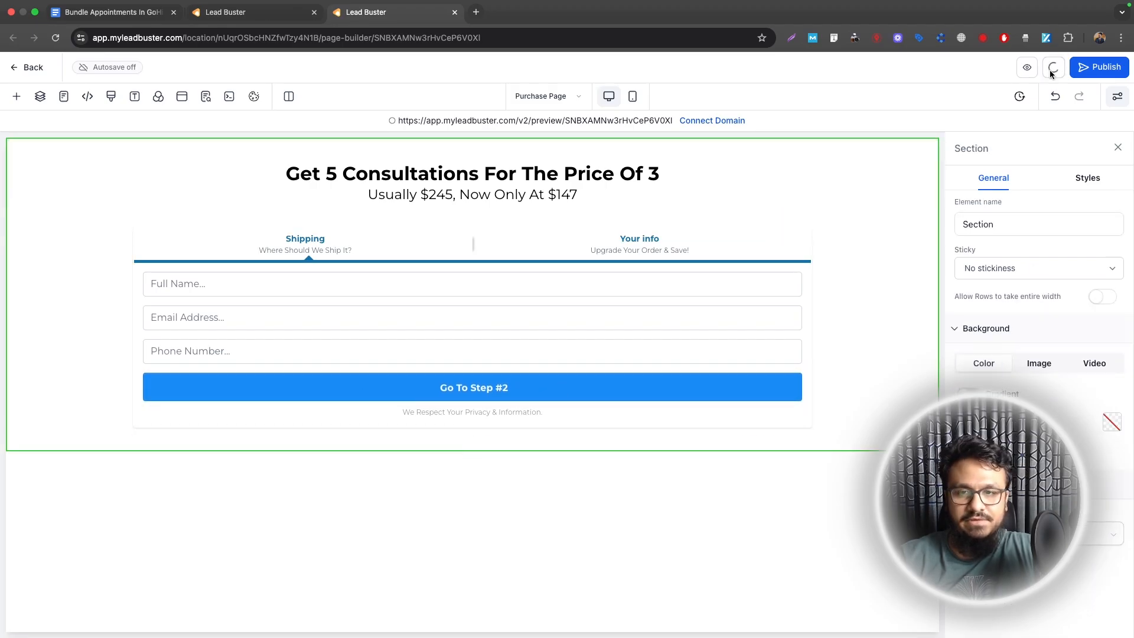
Step: Keep the order form's sale action as 'Go to Next step', then switch to the Thank You page
left_click(512, 243)
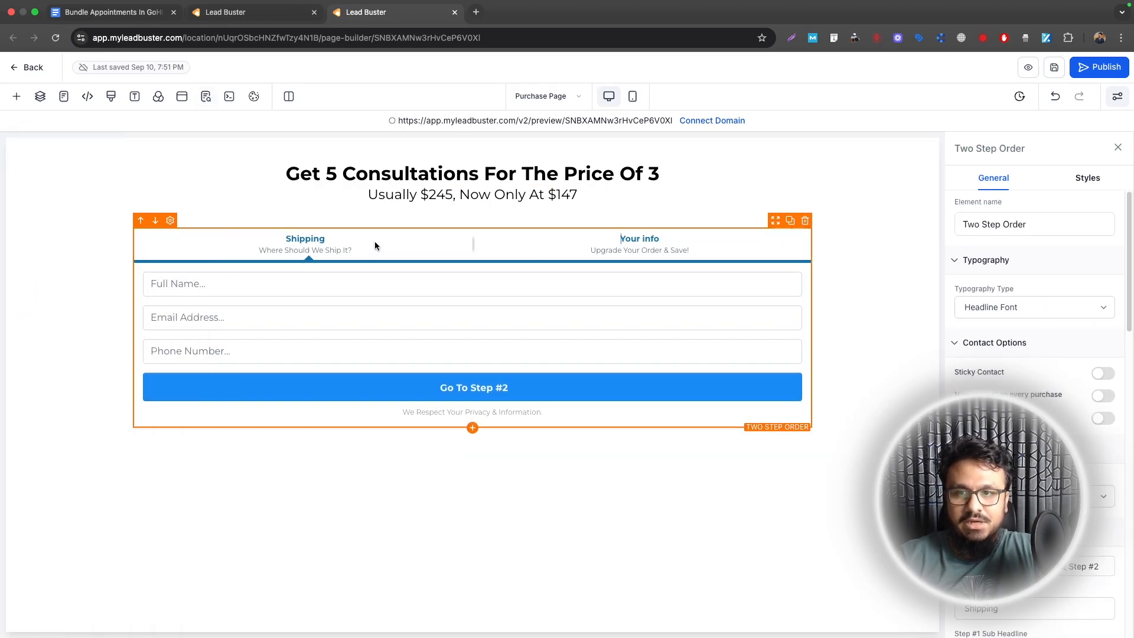
scroll(992, 296, "down", 4)
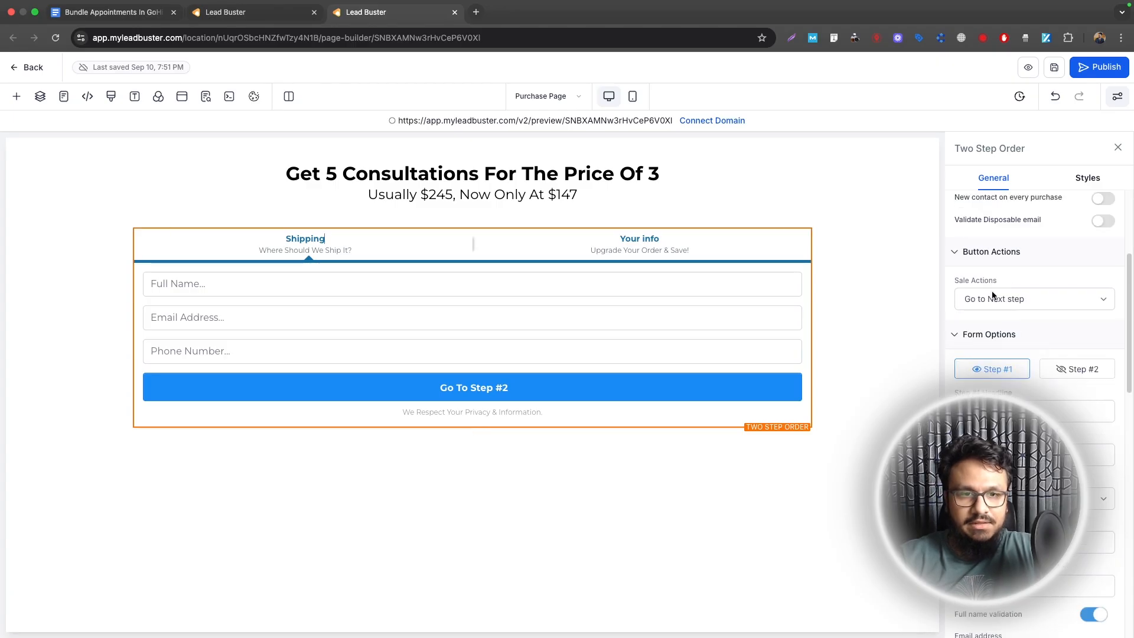
left_click(986, 298)
left_click(980, 293)
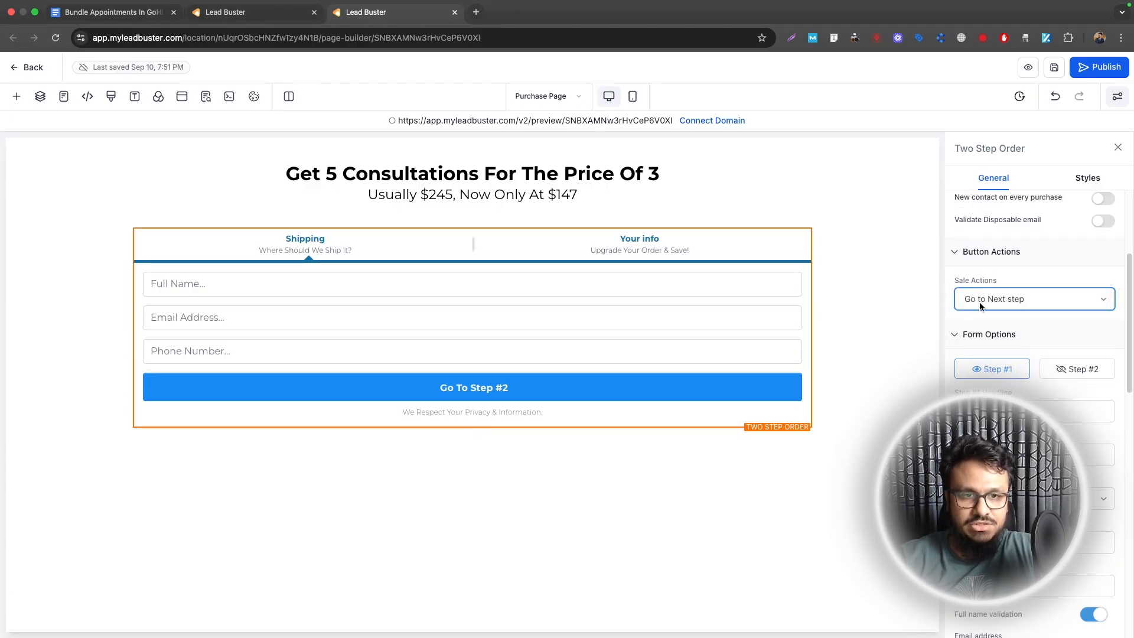
left_click(571, 96)
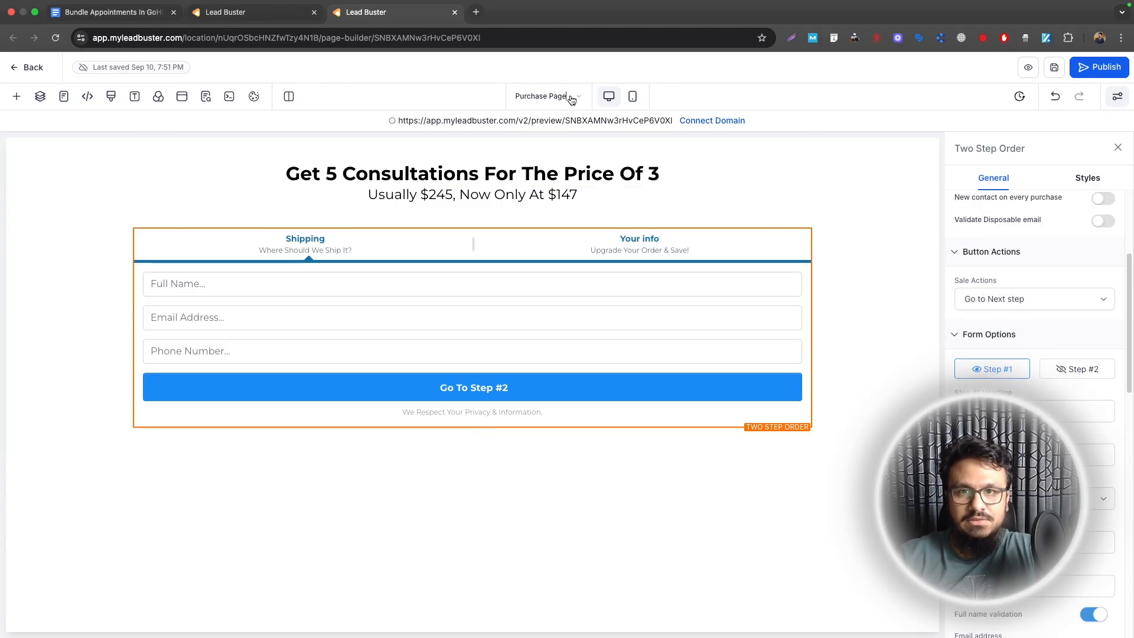
left_click(54, 222)
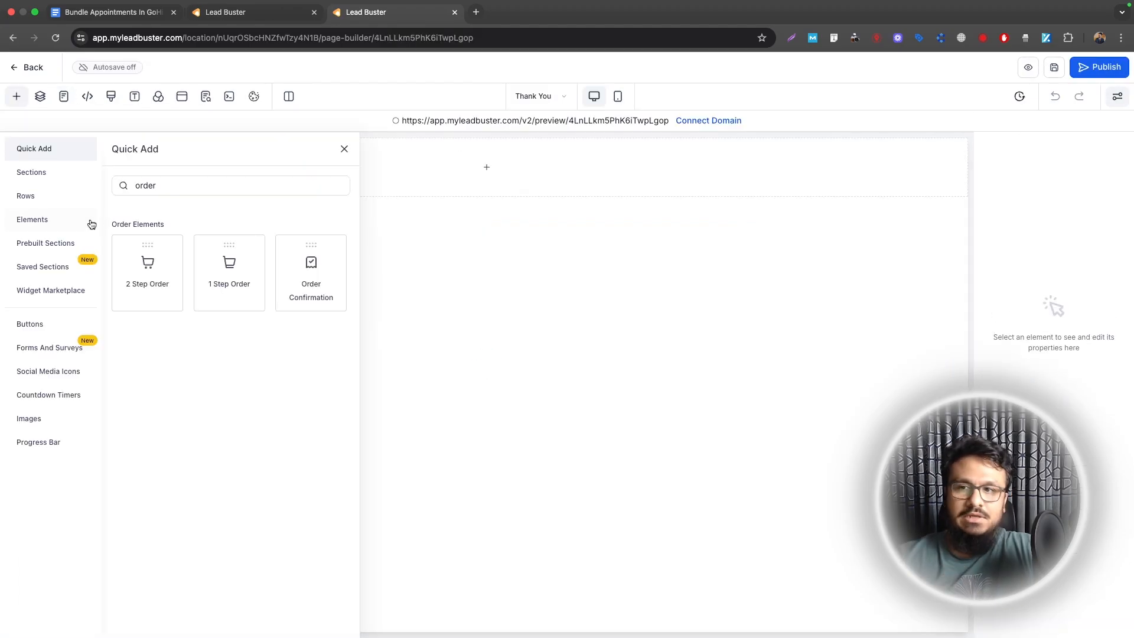
Step: Add headline 'Thank You For Your Purchase' and subheadline 'Looking forward to meeting you. Please check your email…', then save
left_click_drag(146, 378, 545, 178)
triple_click(545, 177)
type("Thank Y")
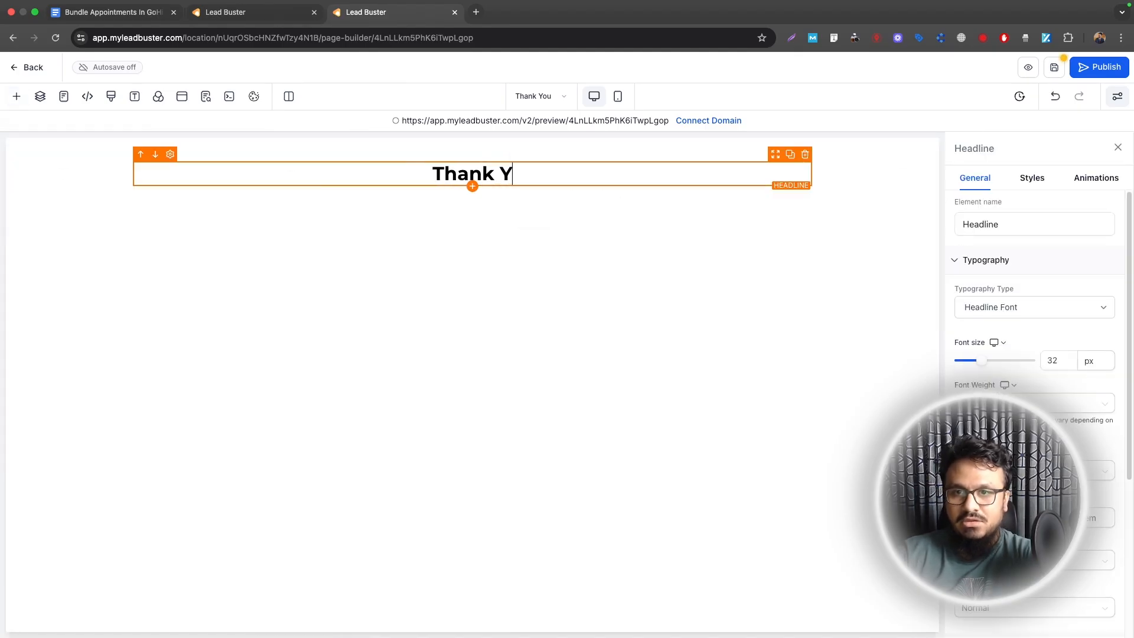
type("ou For Your Purchase")
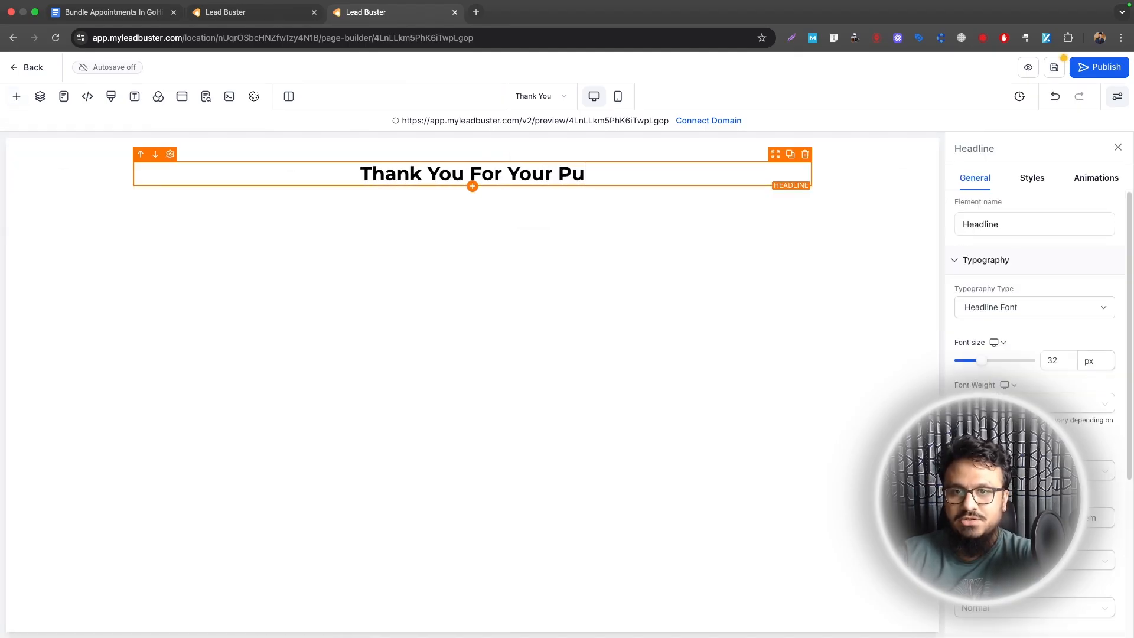
left_click(471, 187)
left_click_drag(214, 378, 456, 199)
type("Looking forward to meeting you. Please check your email for further details.")
key("super+s")
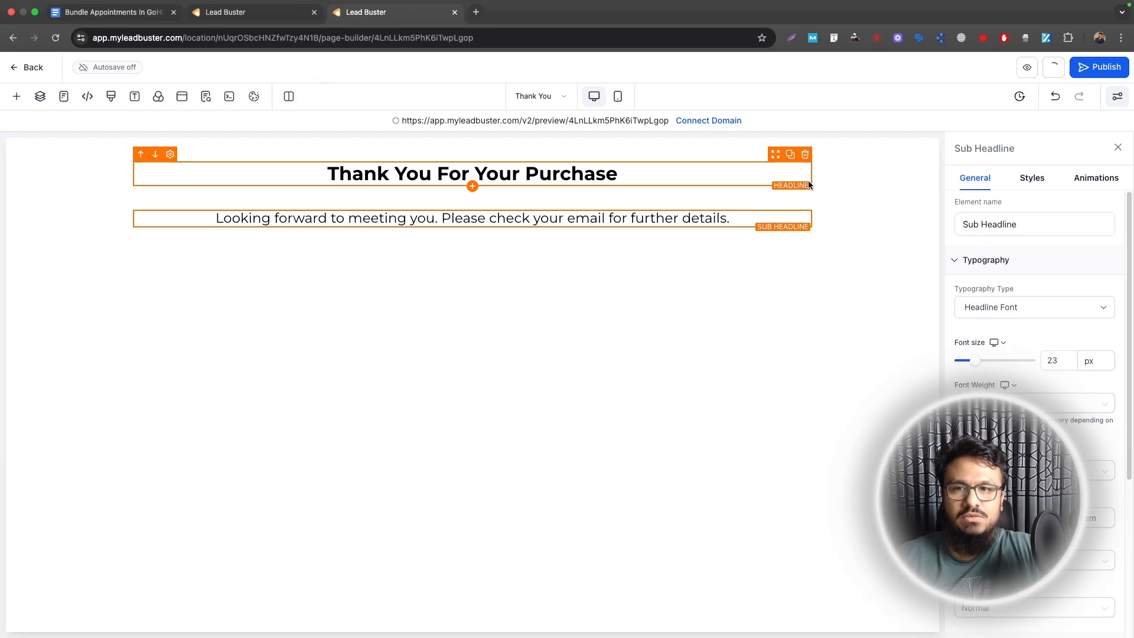
left_click(64, 96)
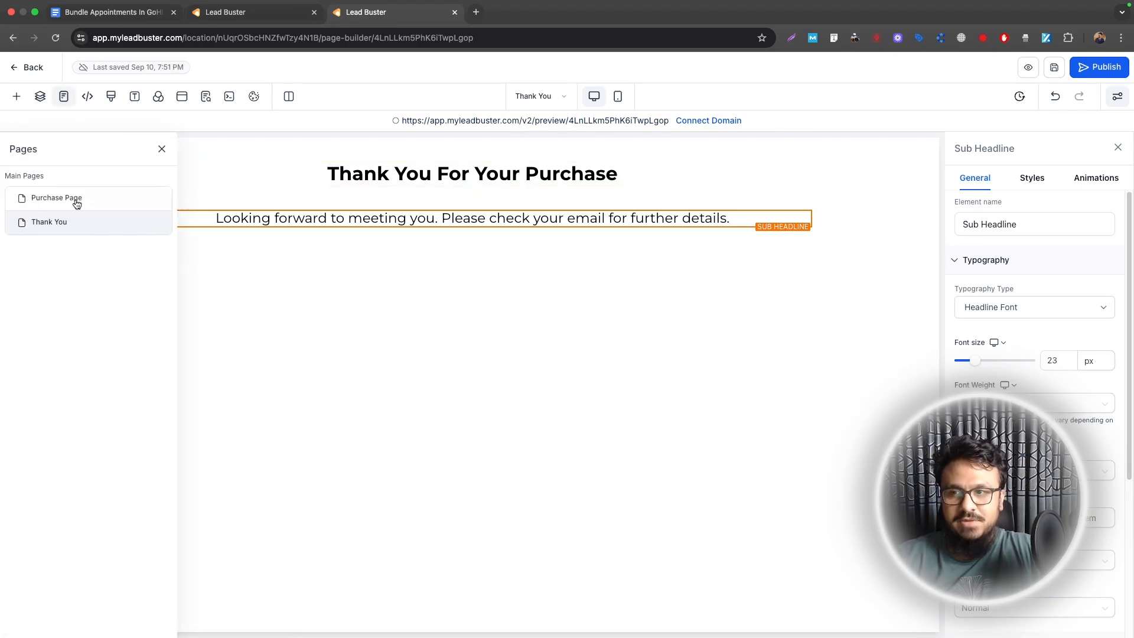
Step: Switch back to the Purchase Page, then return to the funnel's steps overview
left_click(76, 201)
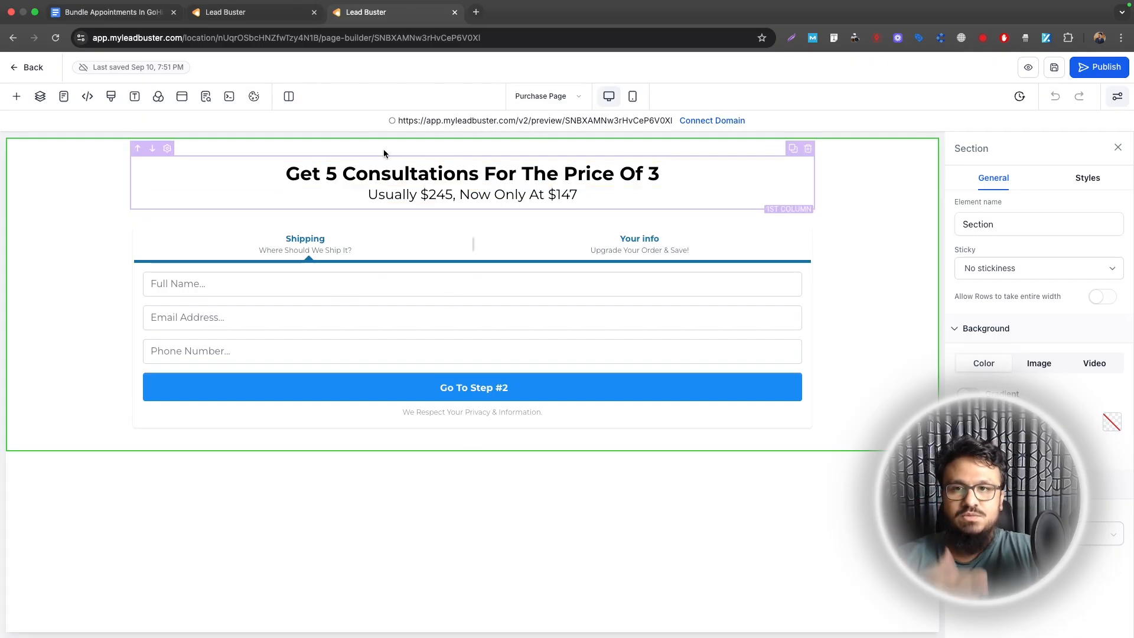
left_click(236, 12)
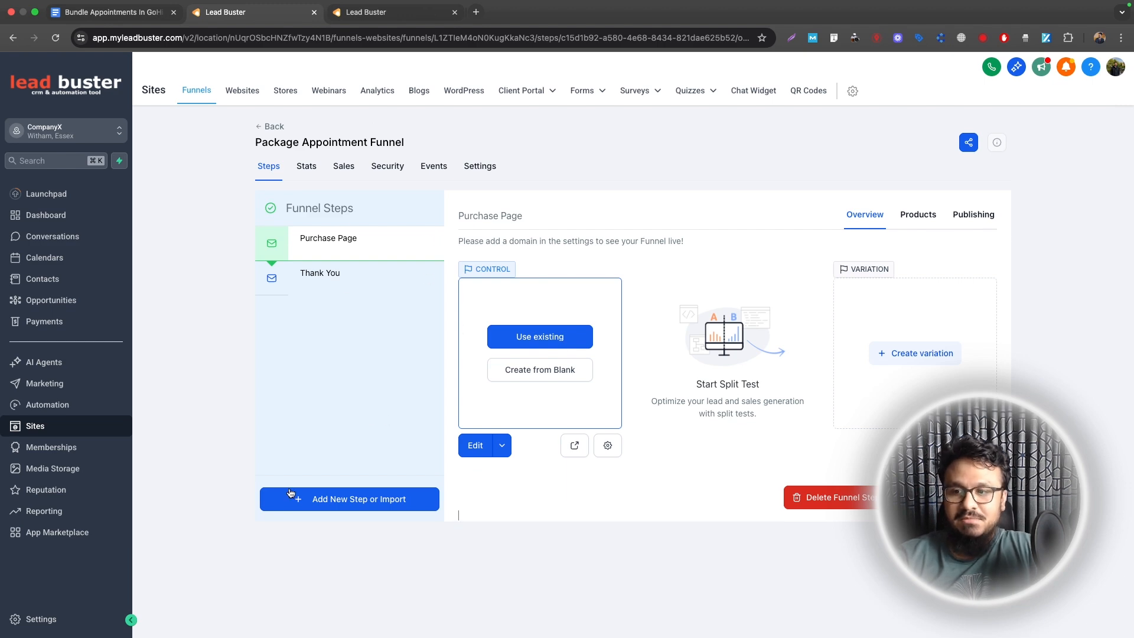
Step: Confirm Stripe is the default provider under Payments, then begin a new product
left_click(44, 321)
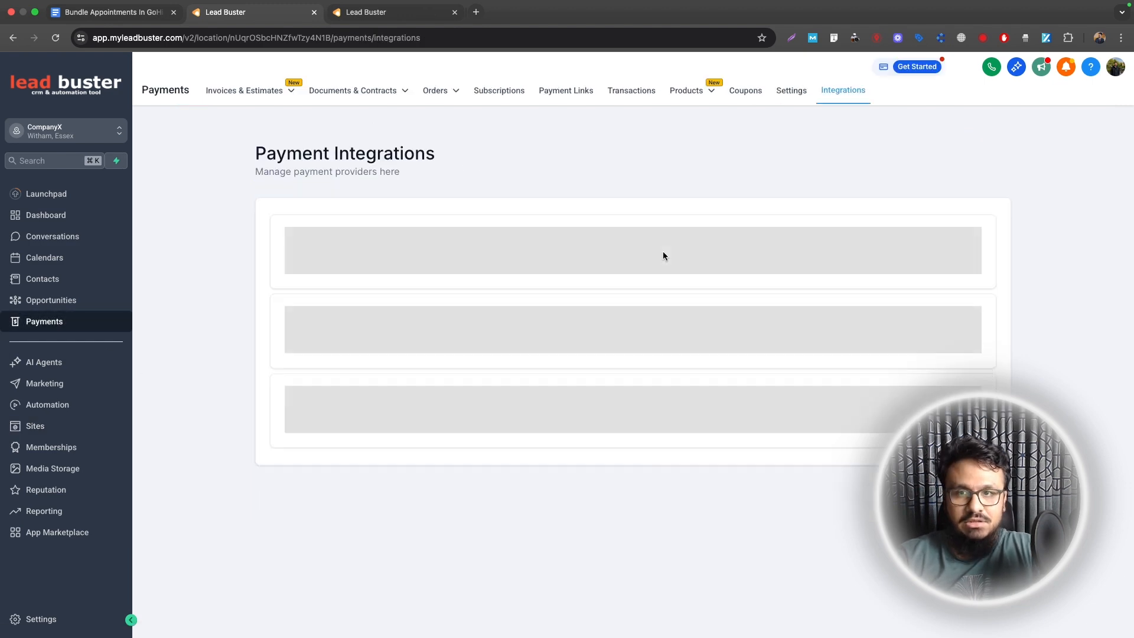
scroll(663, 254, "down", 3)
scroll(663, 254, "up", 3)
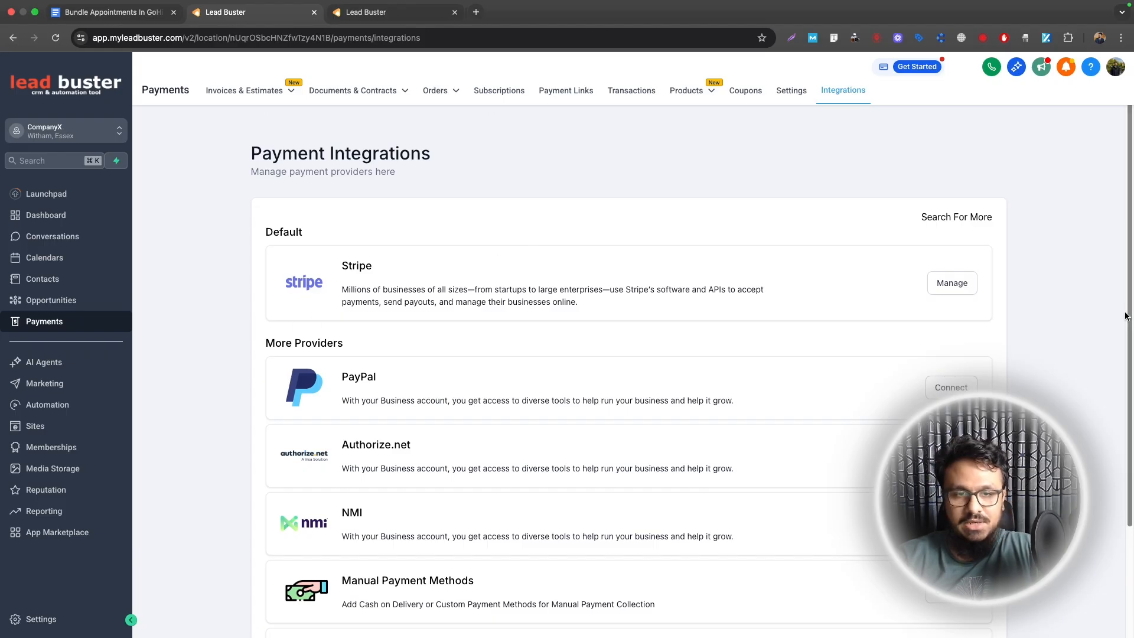
left_click(686, 90)
left_click(946, 158)
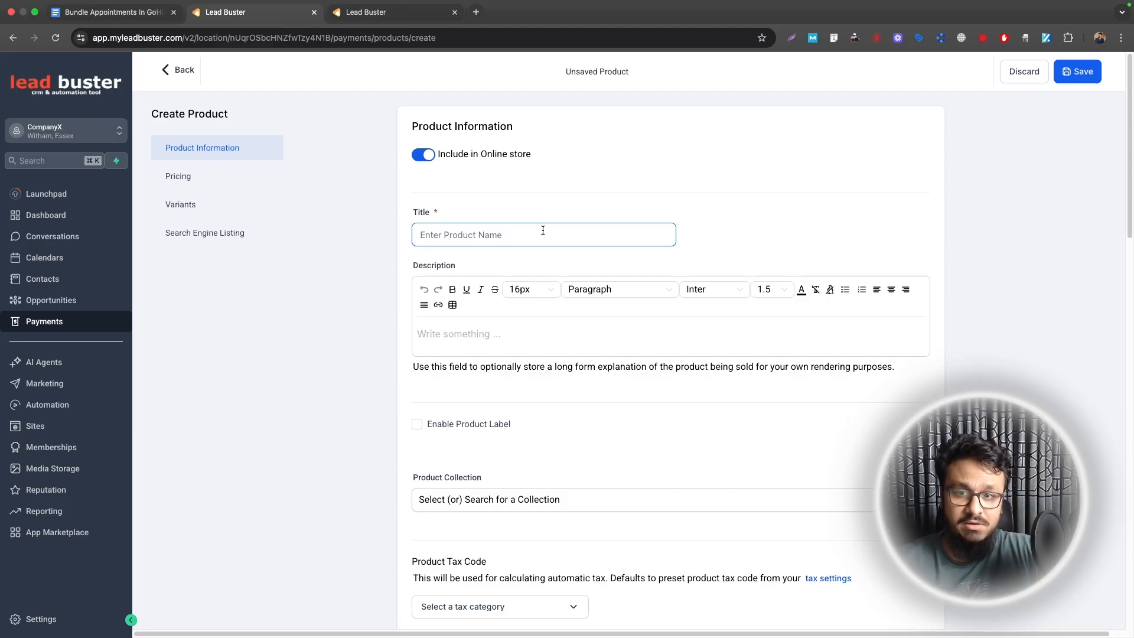
Step: Title the product '5 Consultation Sessions' and set its price currency to USD
type("5")
key("BackSpace")
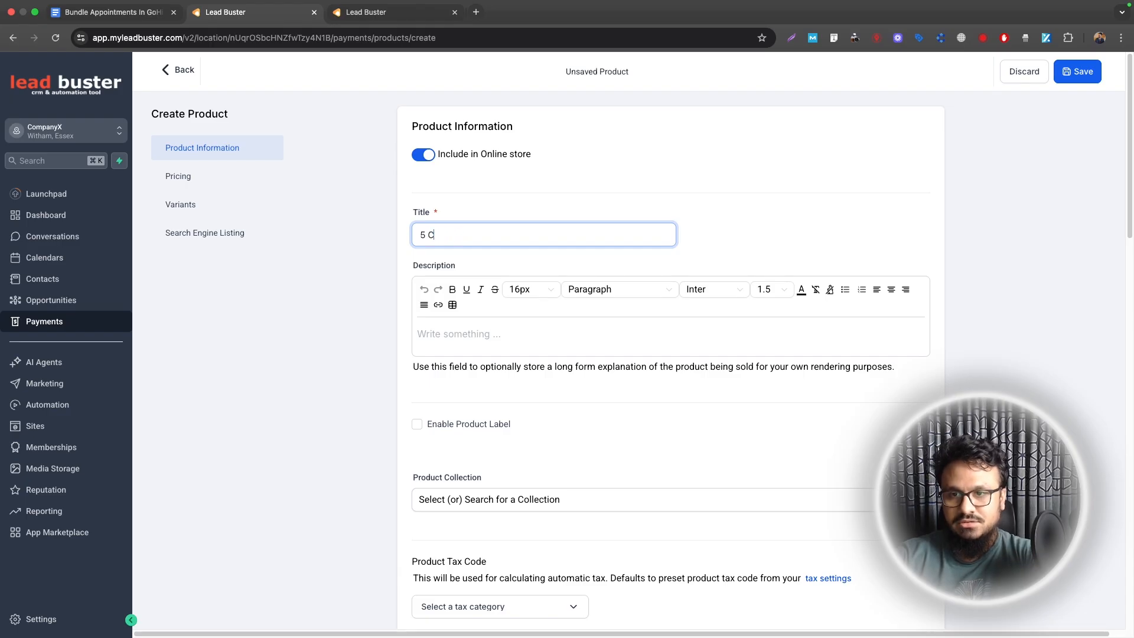
type("onsultation Session")
scroll(459, 360, "down", 15)
scroll(460, 306, "up", 5)
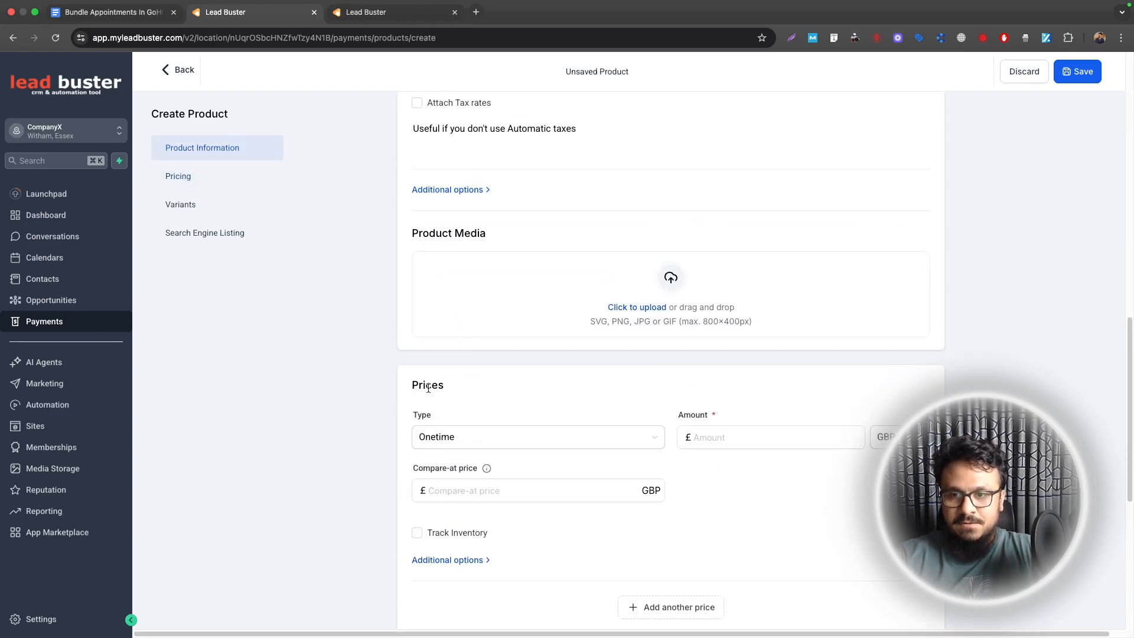
left_click(880, 437)
left_click(890, 551)
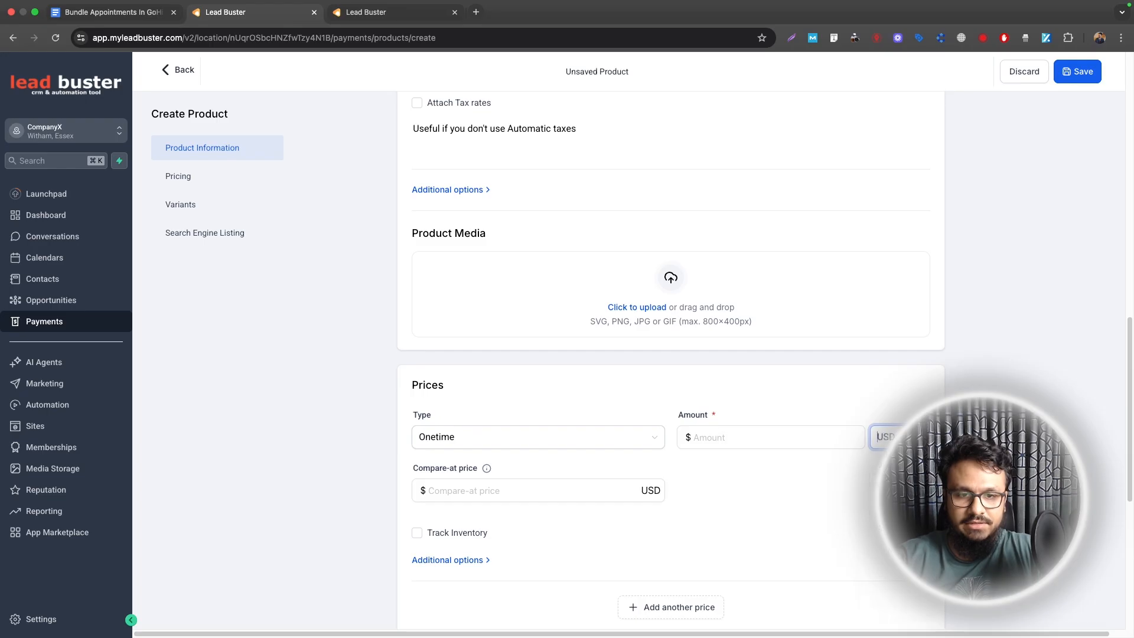
Step: Enter amount 147 and compare-at price 245, then save the product
left_click(742, 433)
type("147.00")
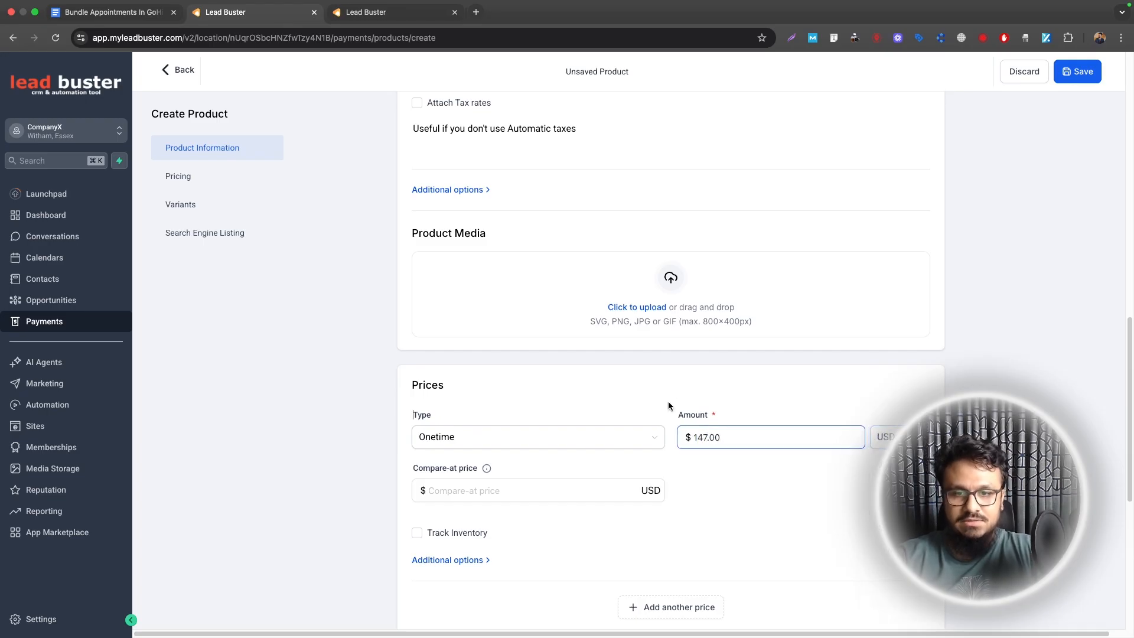
left_click(525, 495)
type("245")
scroll(709, 411, "down", 1)
left_click(709, 410)
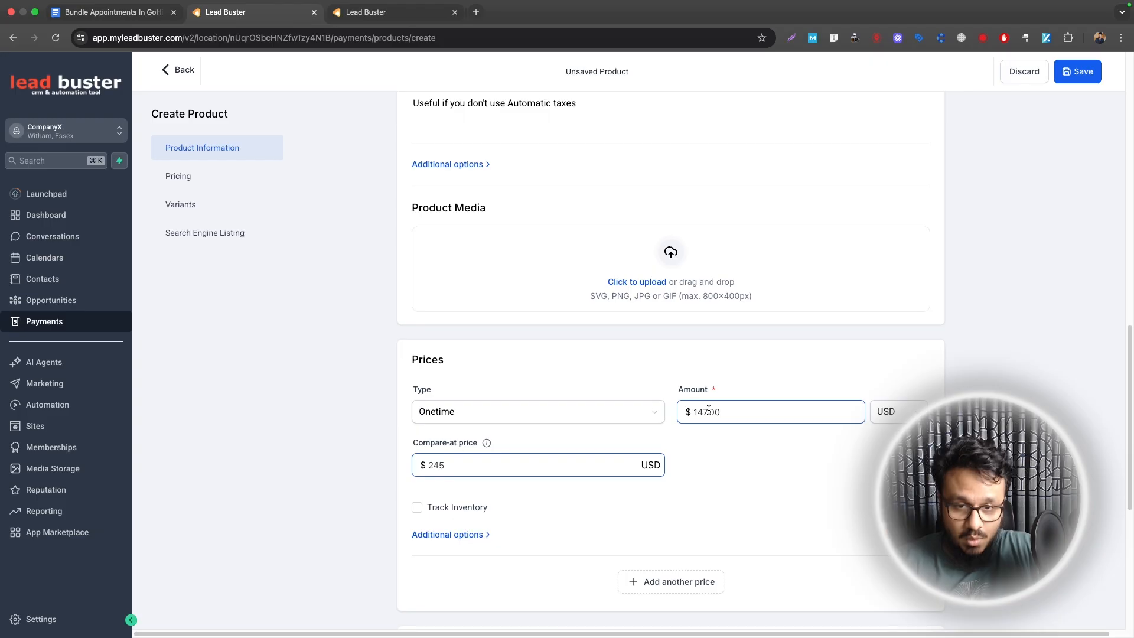
scroll(576, 470, "down", 5)
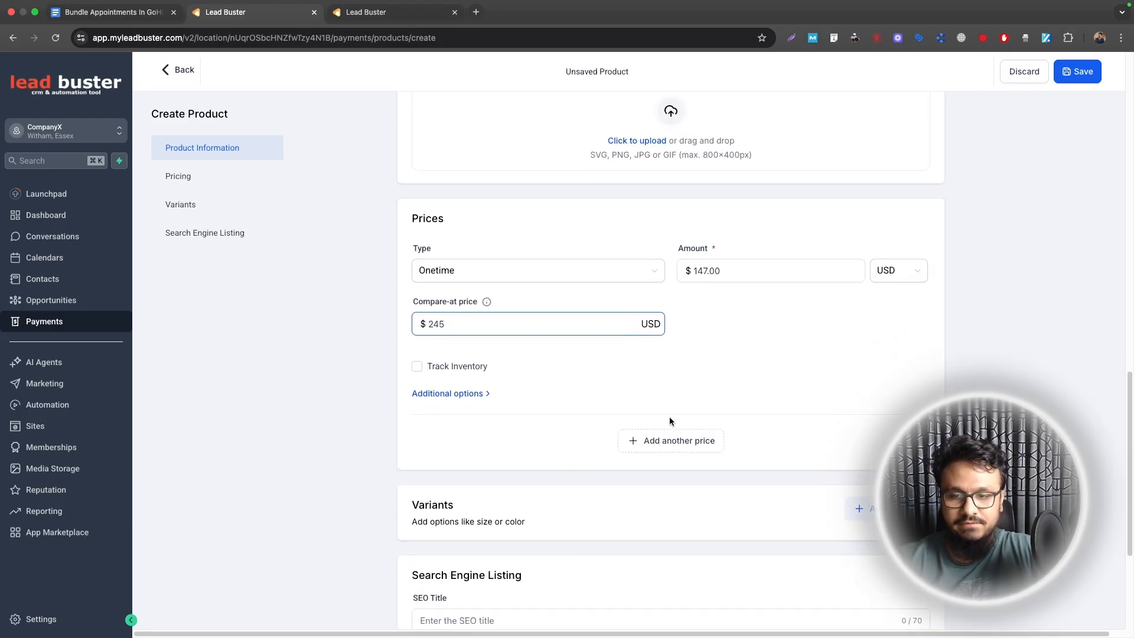
left_click(1067, 72)
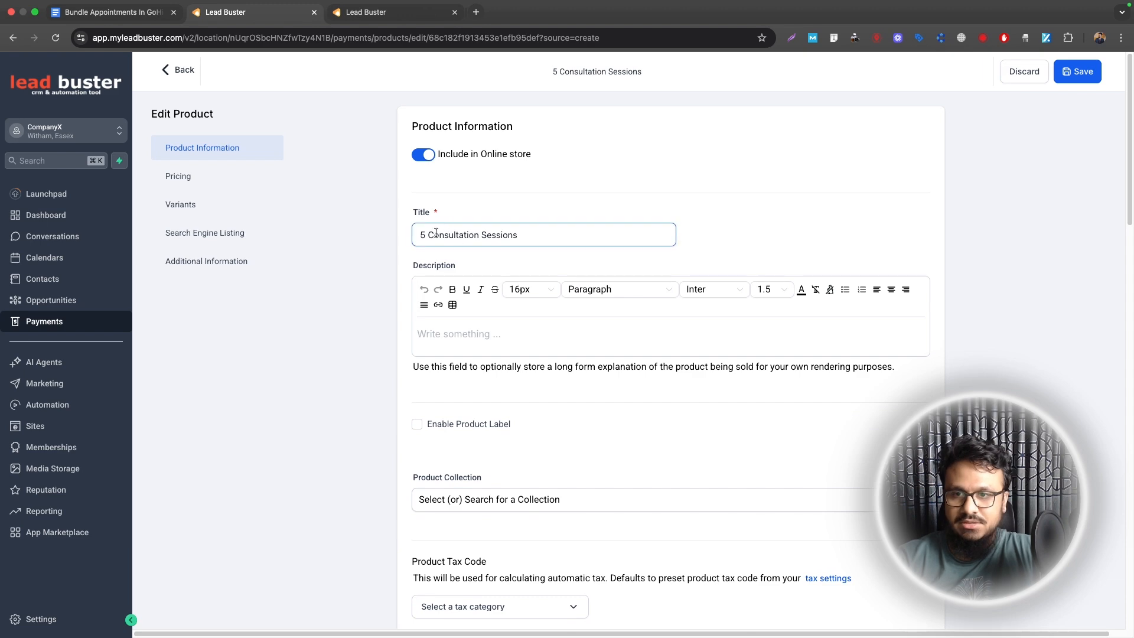
scroll(472, 320, "down", 20)
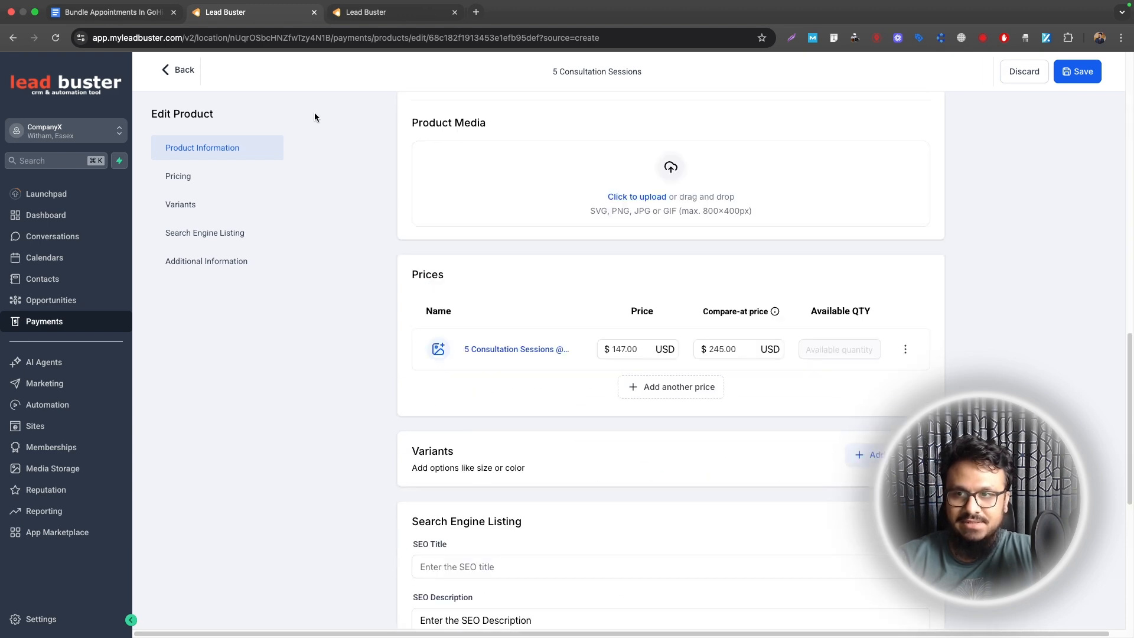
left_click(181, 69)
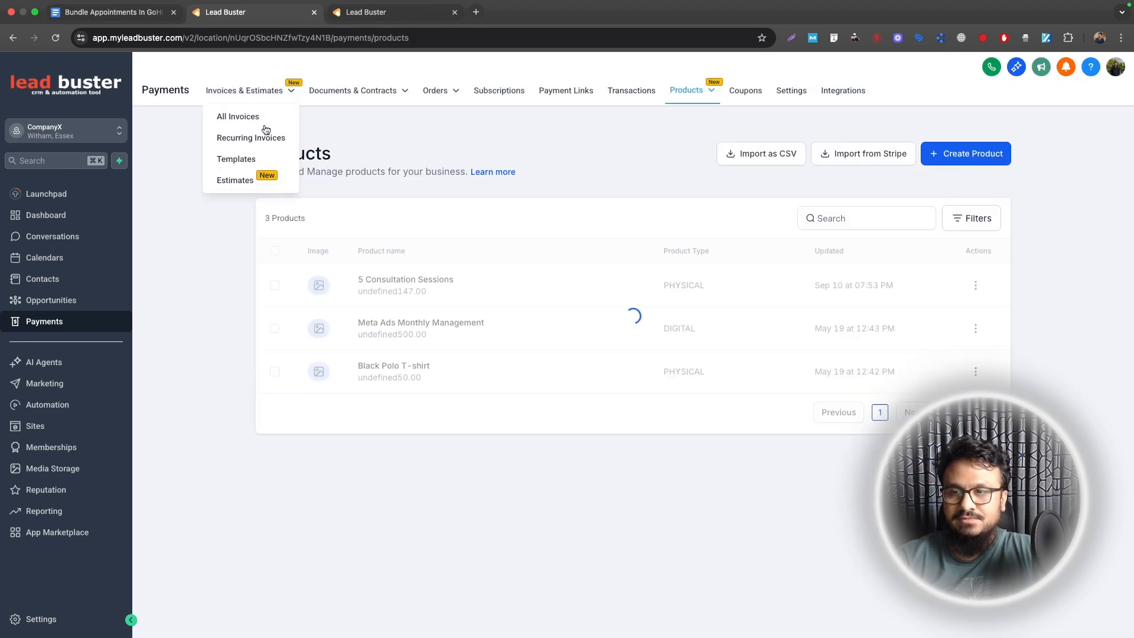
left_click(36, 426)
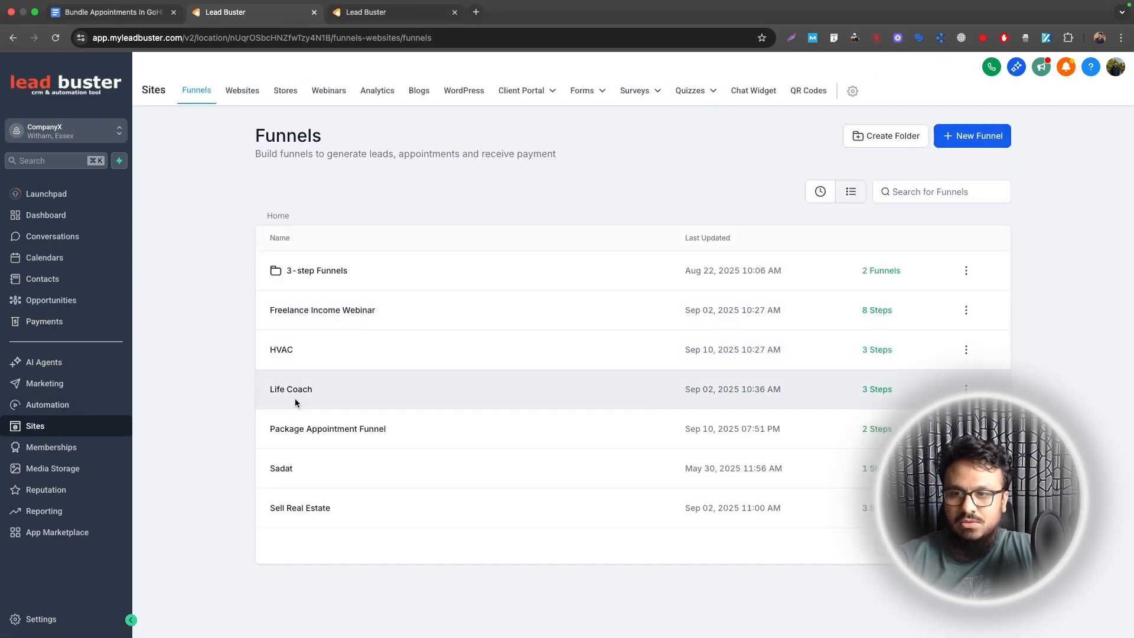
Step: Attach '5 Consultation Sessions' at the $147 price to the Purchase Page step's products
left_click(294, 429)
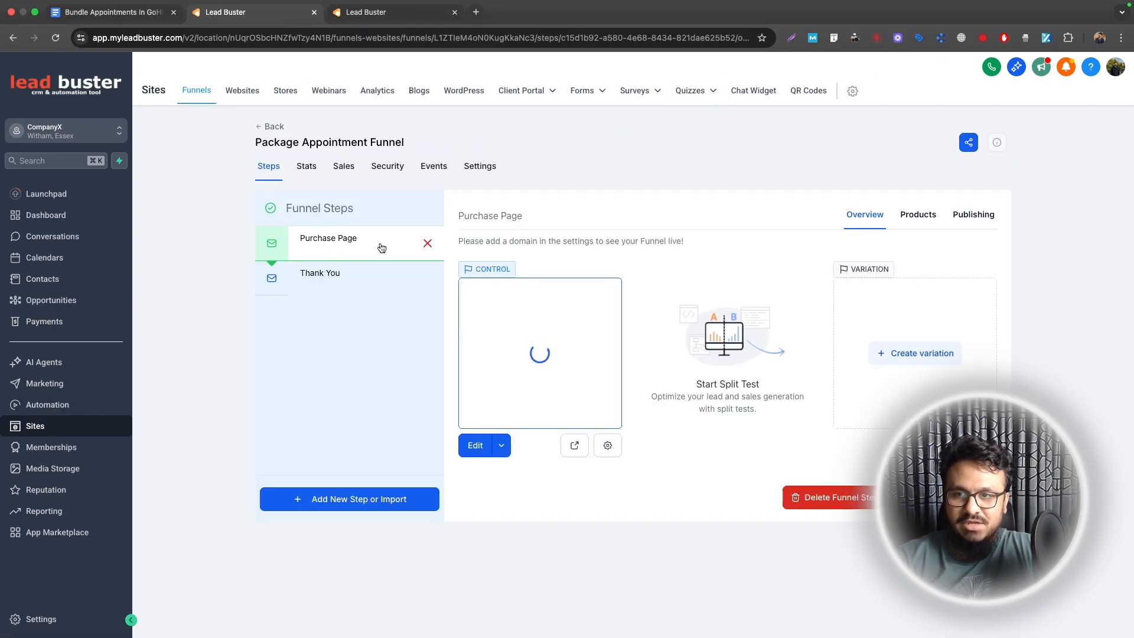
left_click(355, 248)
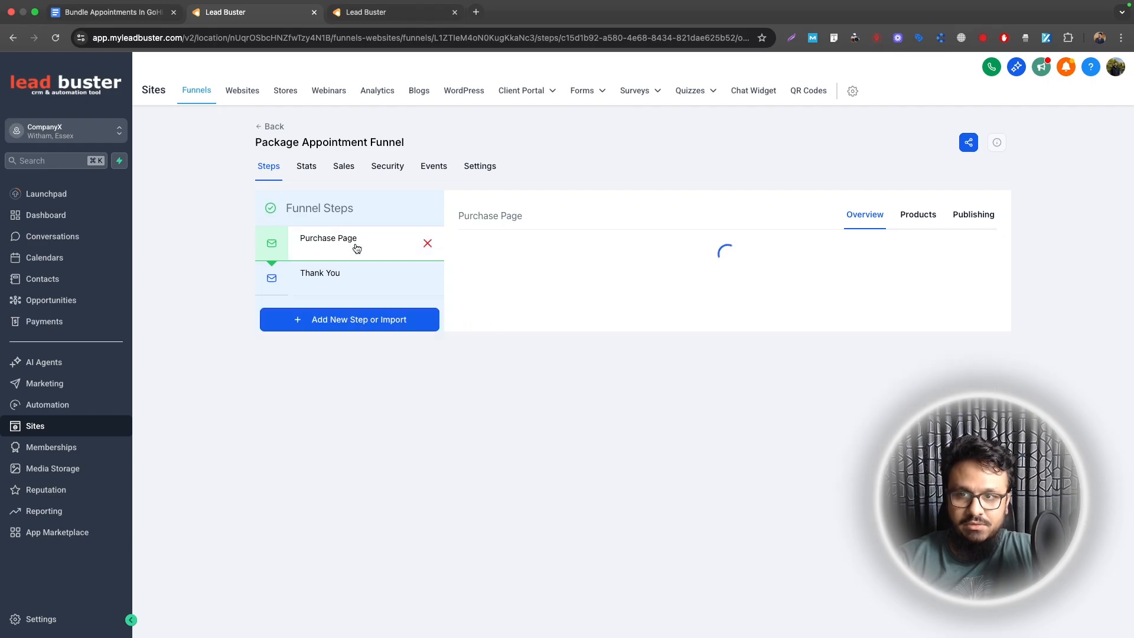
left_click(921, 215)
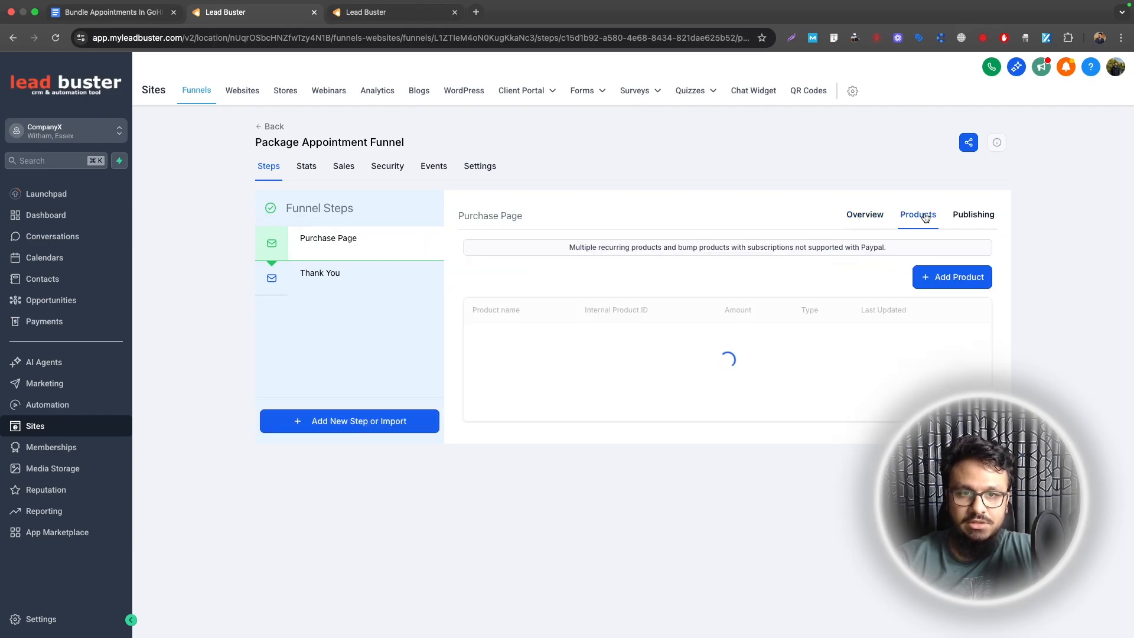
left_click(953, 278)
left_click(592, 319)
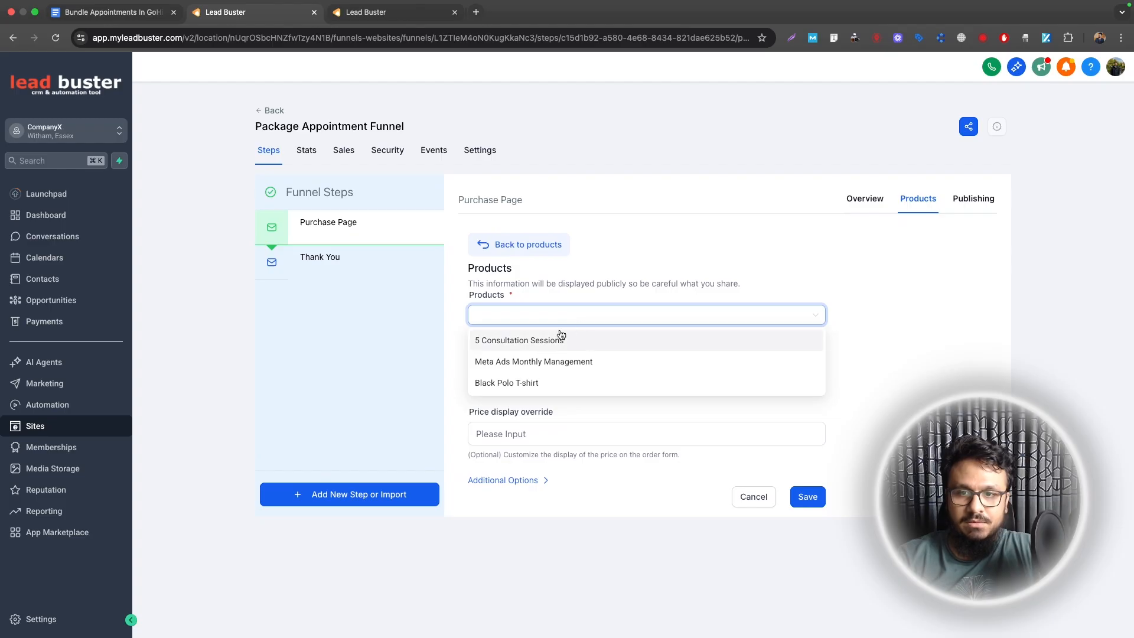
left_click(528, 340)
left_click(499, 379)
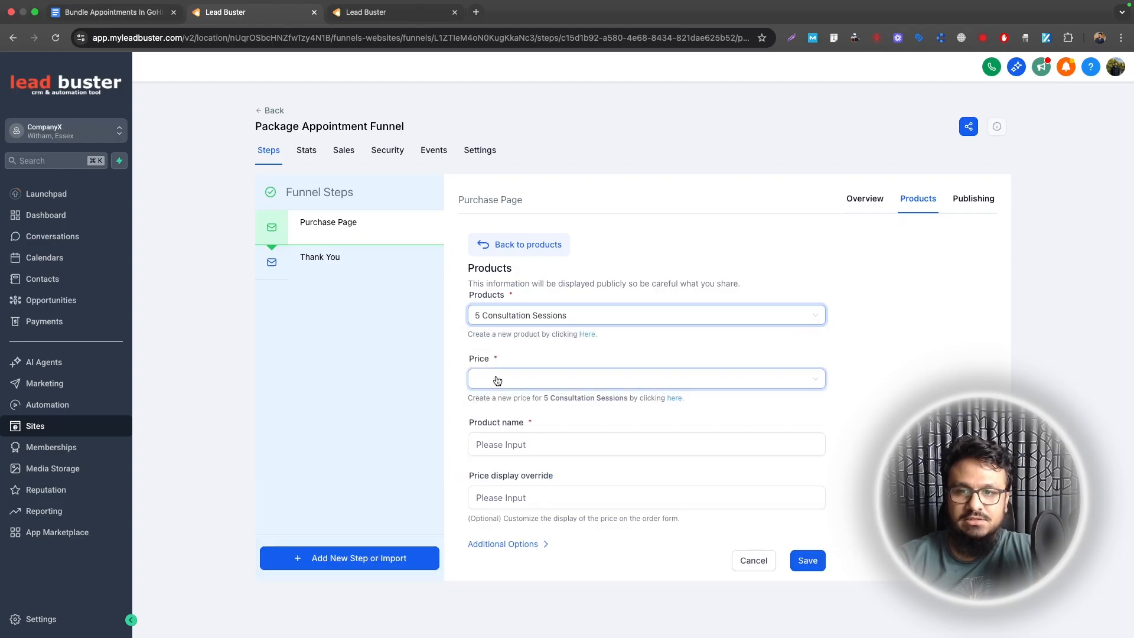
left_click(490, 401)
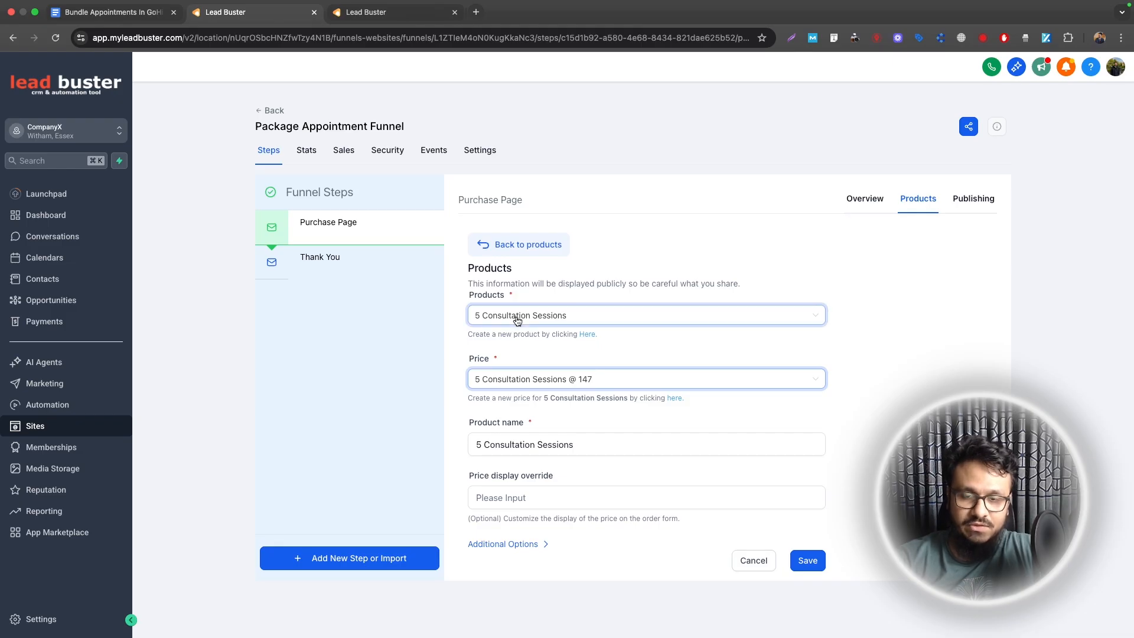
left_click(805, 560)
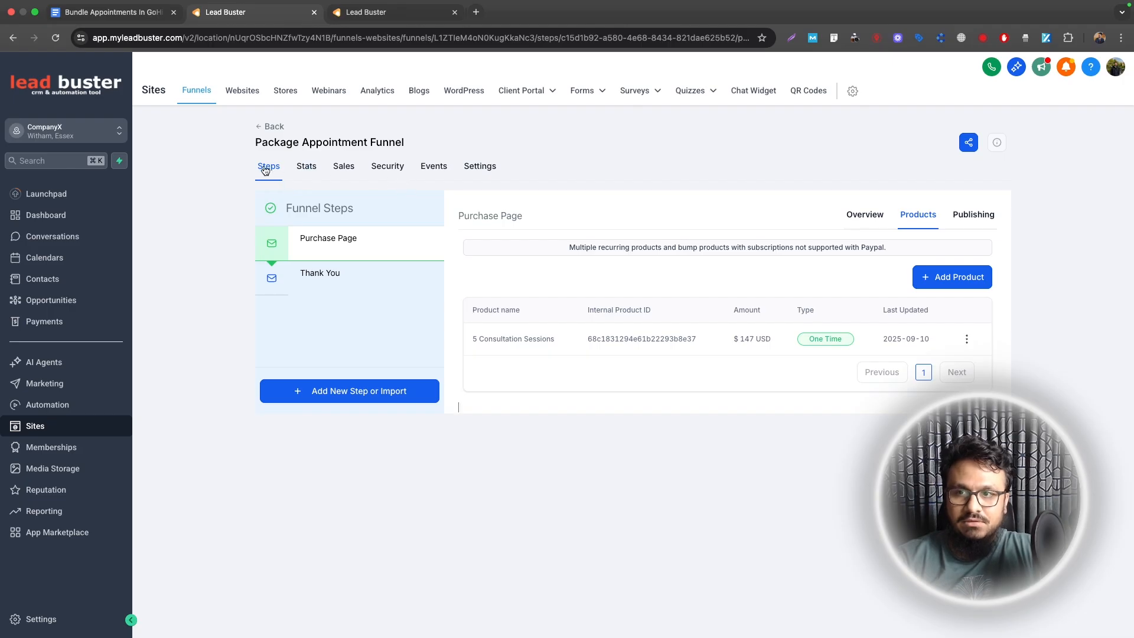
left_click(865, 216)
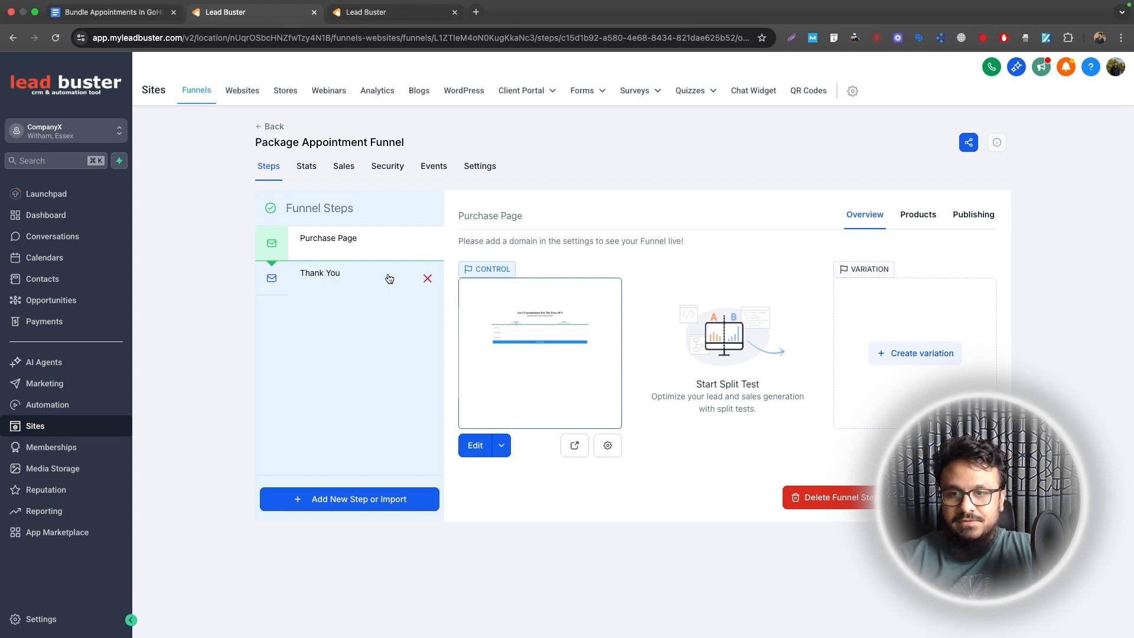
Step: Switch the funnel's payment mode to test in its settings, then go back to Steps
left_click(478, 166)
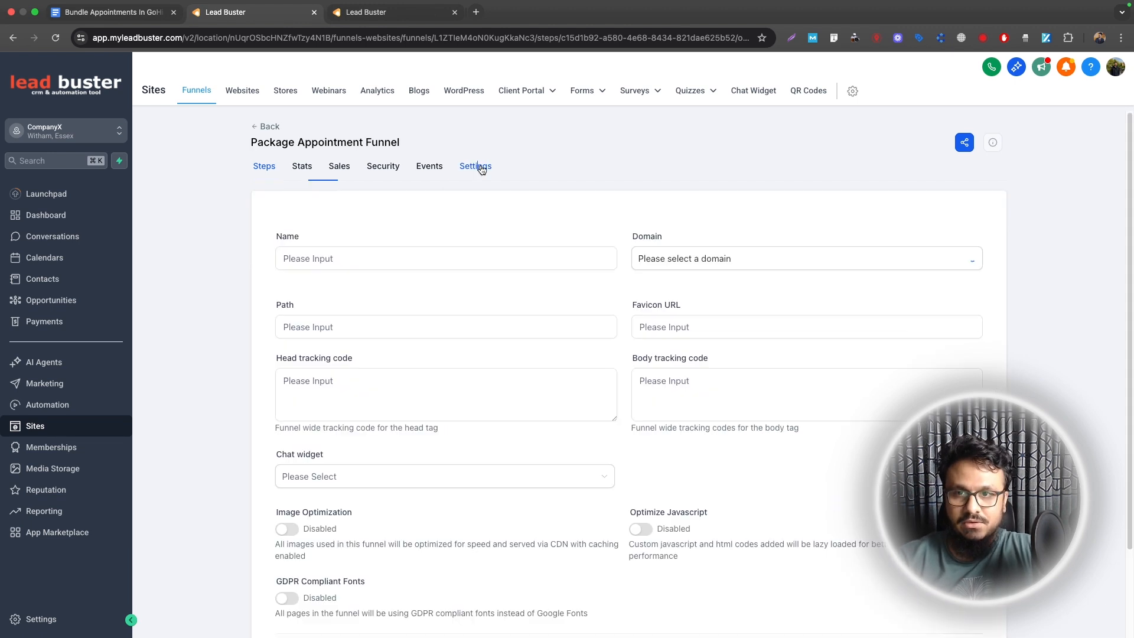
scroll(405, 380, "down", 3)
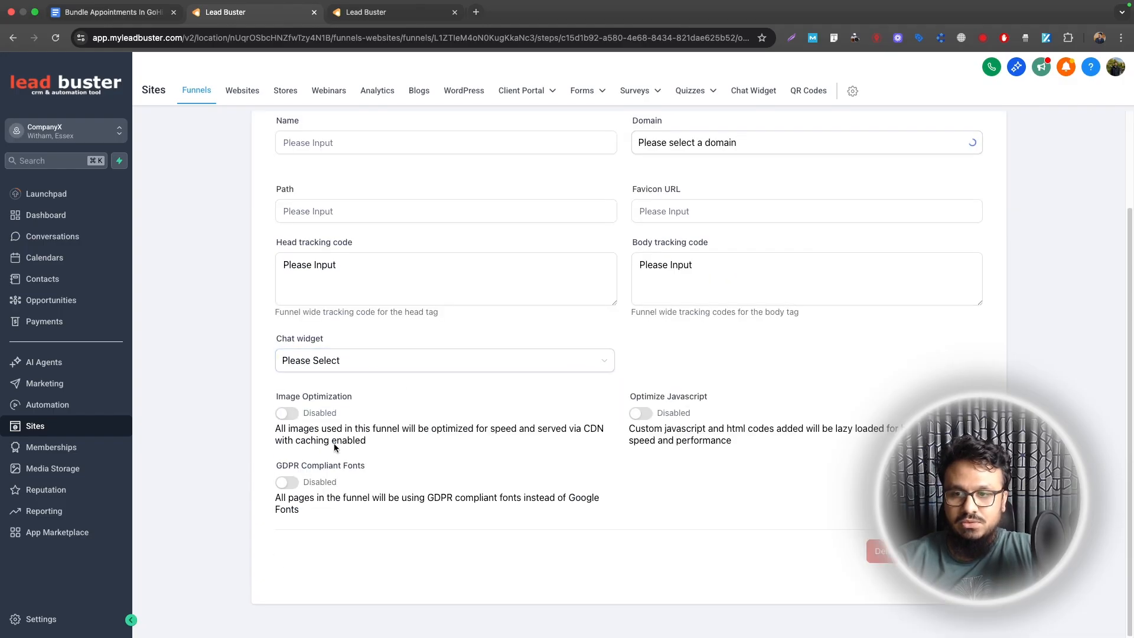
left_click(294, 417)
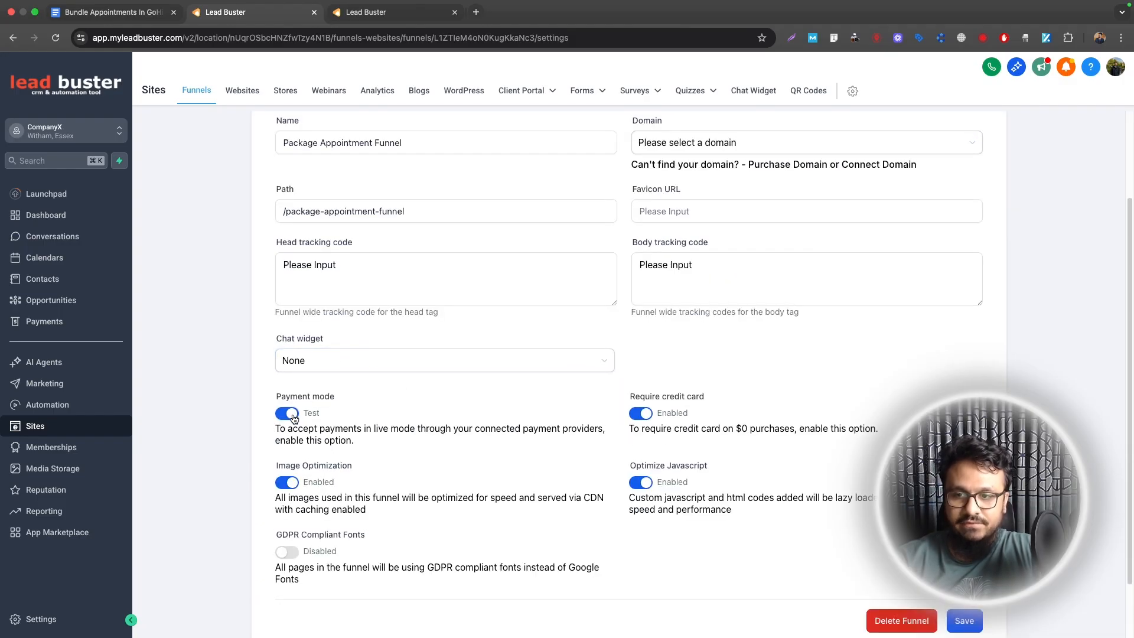
scroll(316, 391, "down", 2)
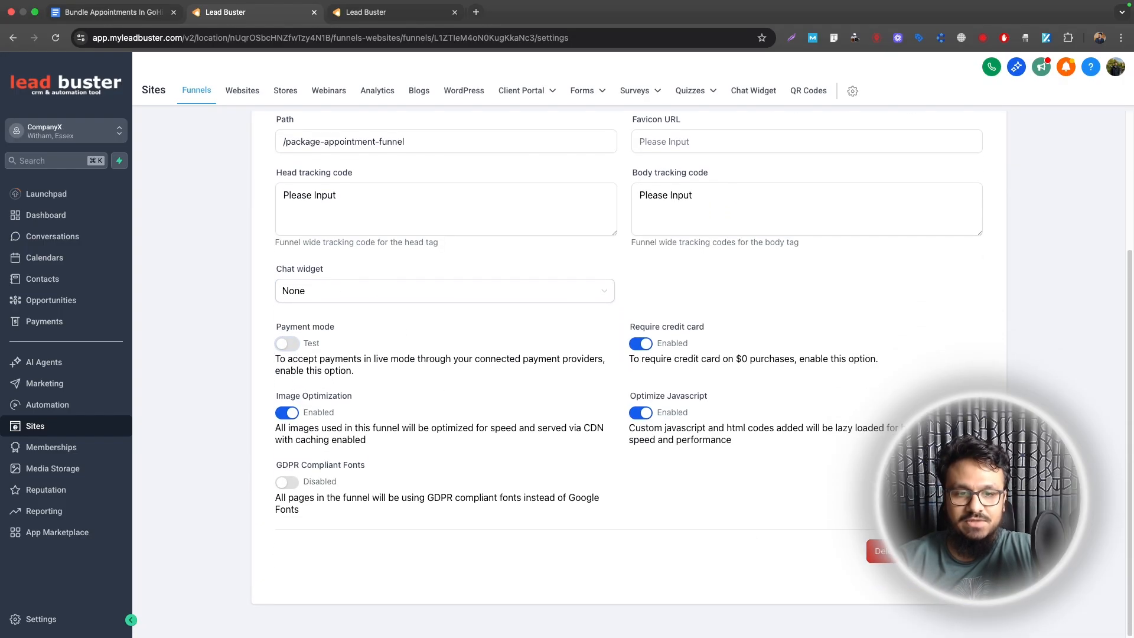
scroll(718, 448, "up", 3)
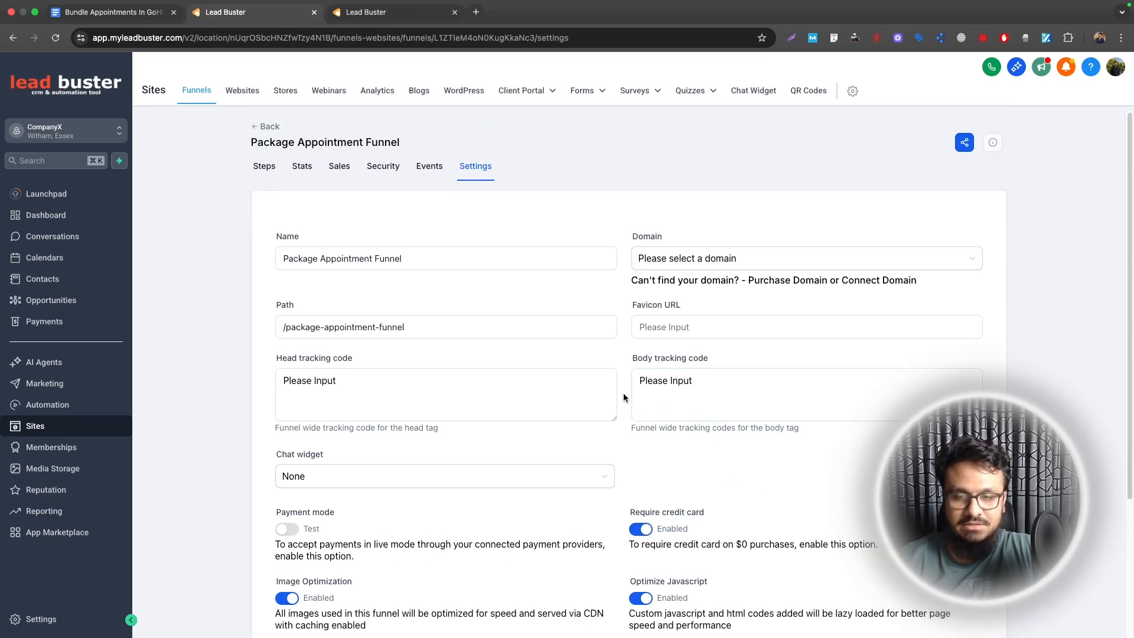
left_click(264, 166)
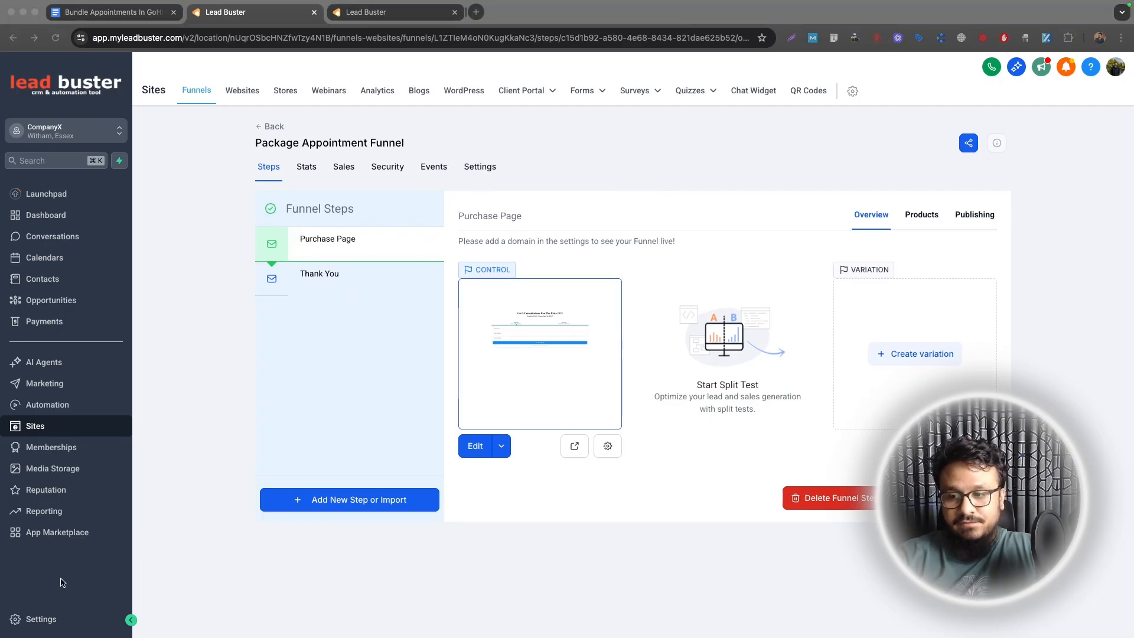
Step: Start a new Number-type custom field from Settings > Custom Fields
left_click(37, 619)
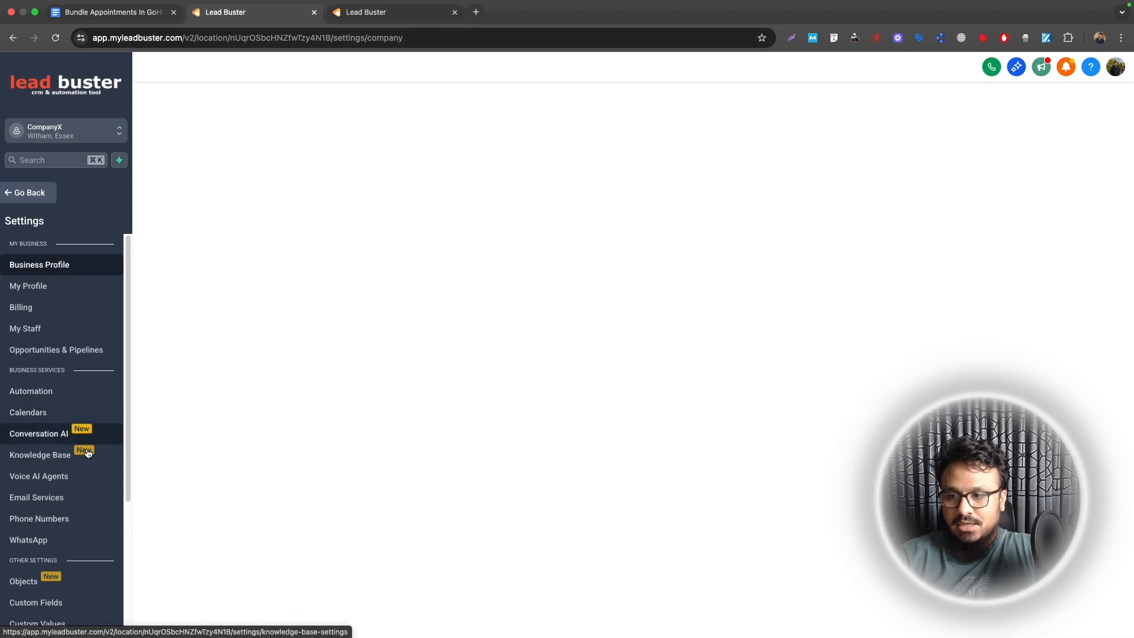
scroll(58, 508, "down", 2)
left_click(51, 509)
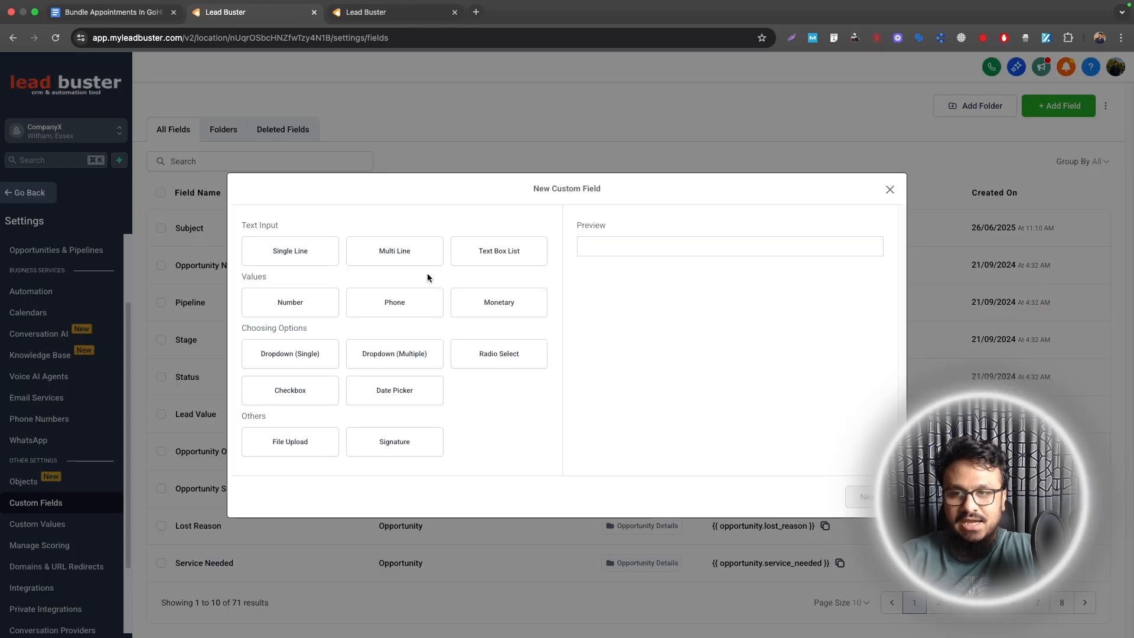
left_click(279, 308)
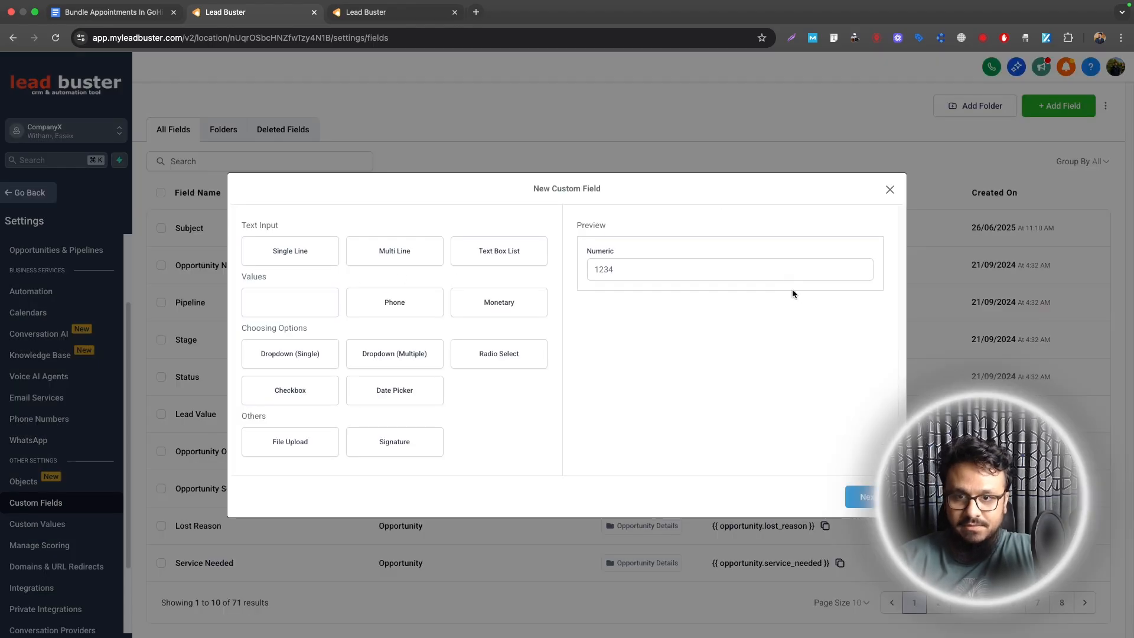
left_click(858, 496)
Step: Name the field 'Remaining Sessions', place it in the Contact group, and save it
left_click(436, 316)
type("RE")
type("maining Se")
type("ssions")
left_click(416, 357)
left_click(285, 403)
left_click(290, 357)
left_click(284, 394)
left_click(293, 357)
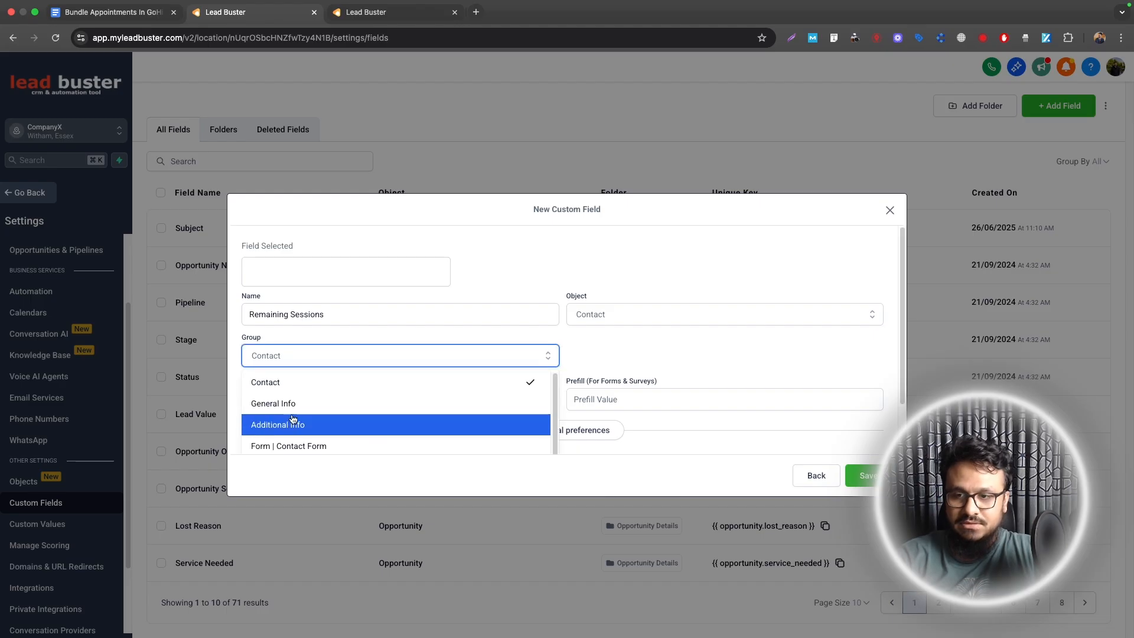
left_click(303, 345)
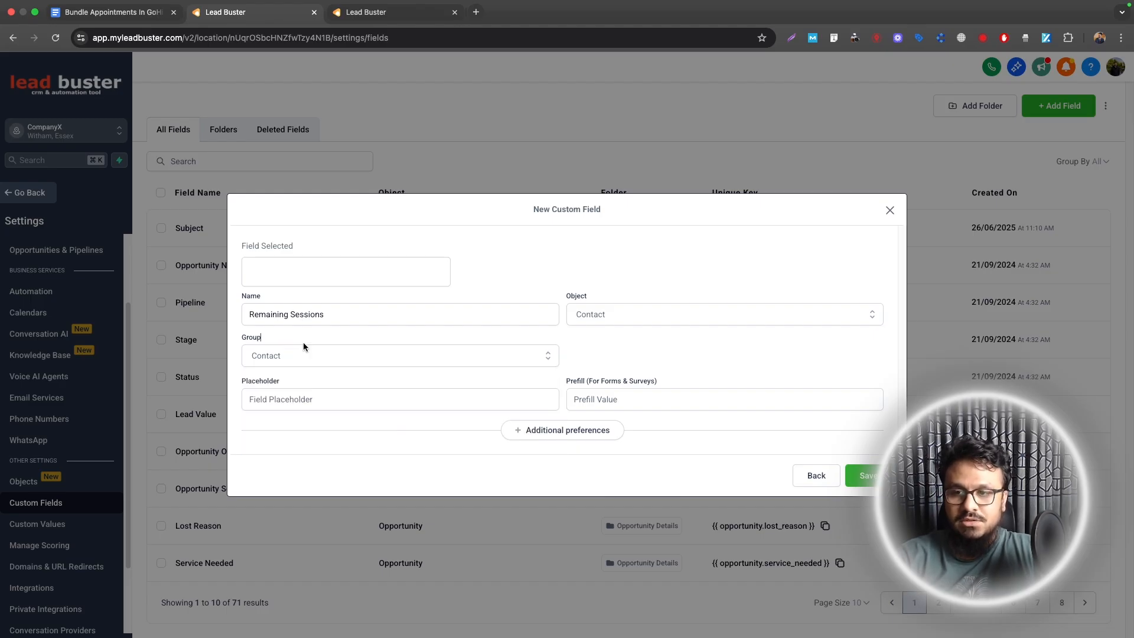
left_click(864, 476)
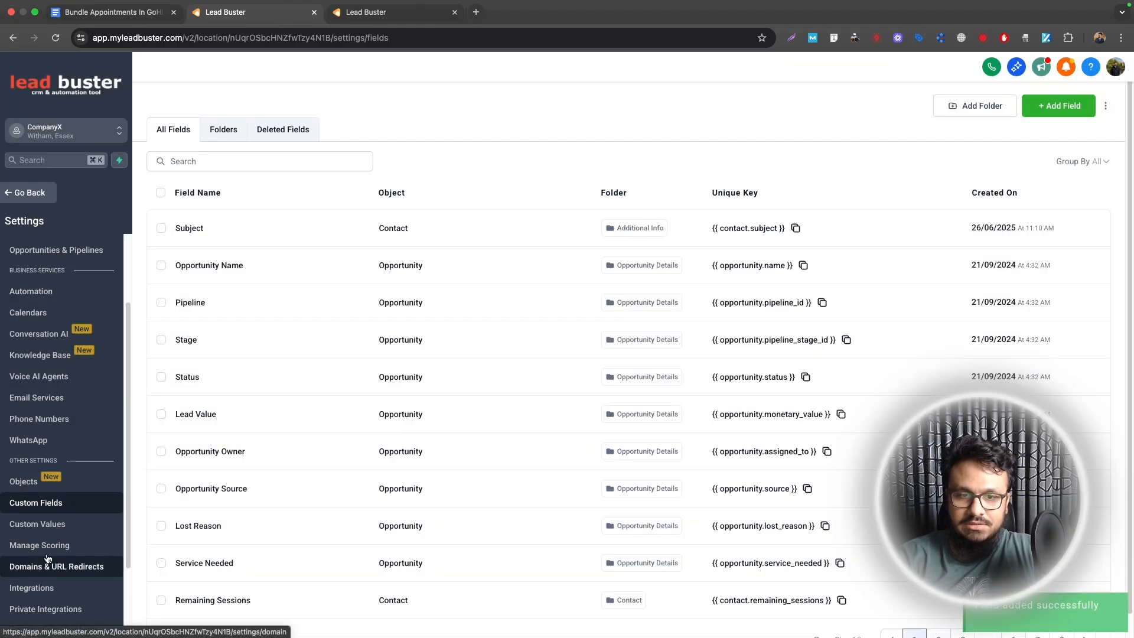
left_click(30, 193)
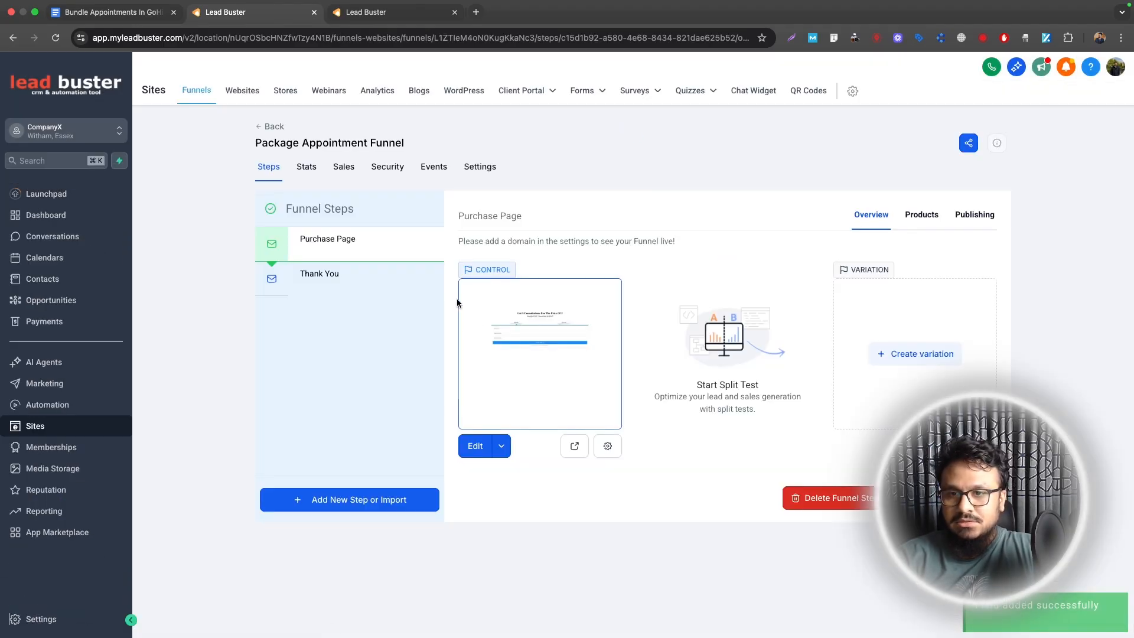
Step: Preview the Purchase Page in a new tab and check its $147 5 Consultation Sessions product
left_click(922, 215)
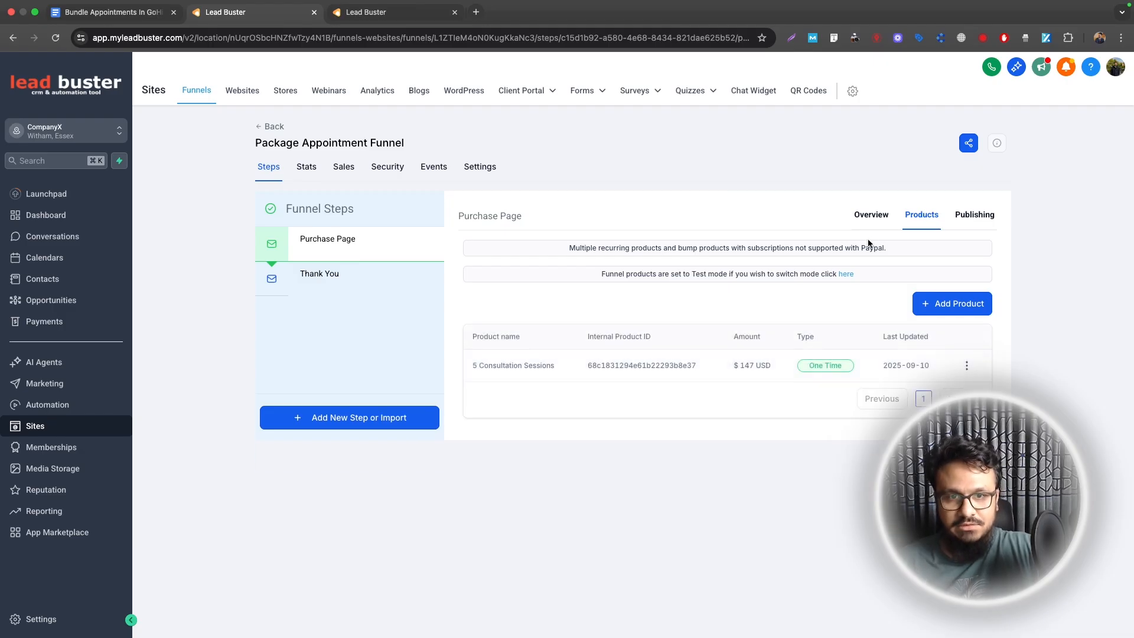
left_click(870, 216)
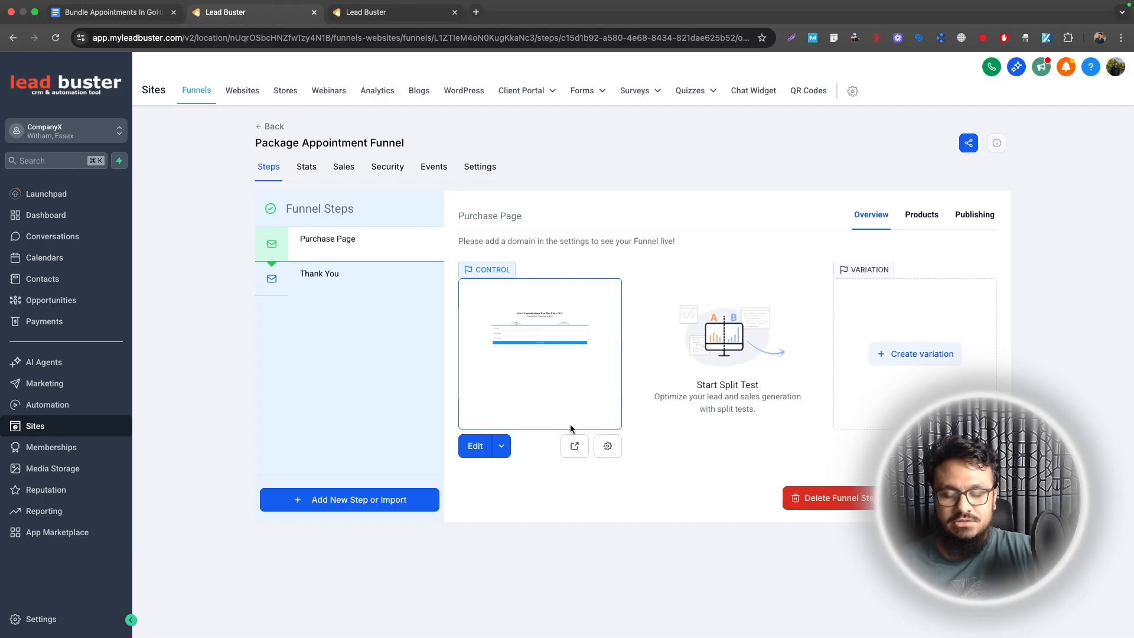
left_click(574, 447)
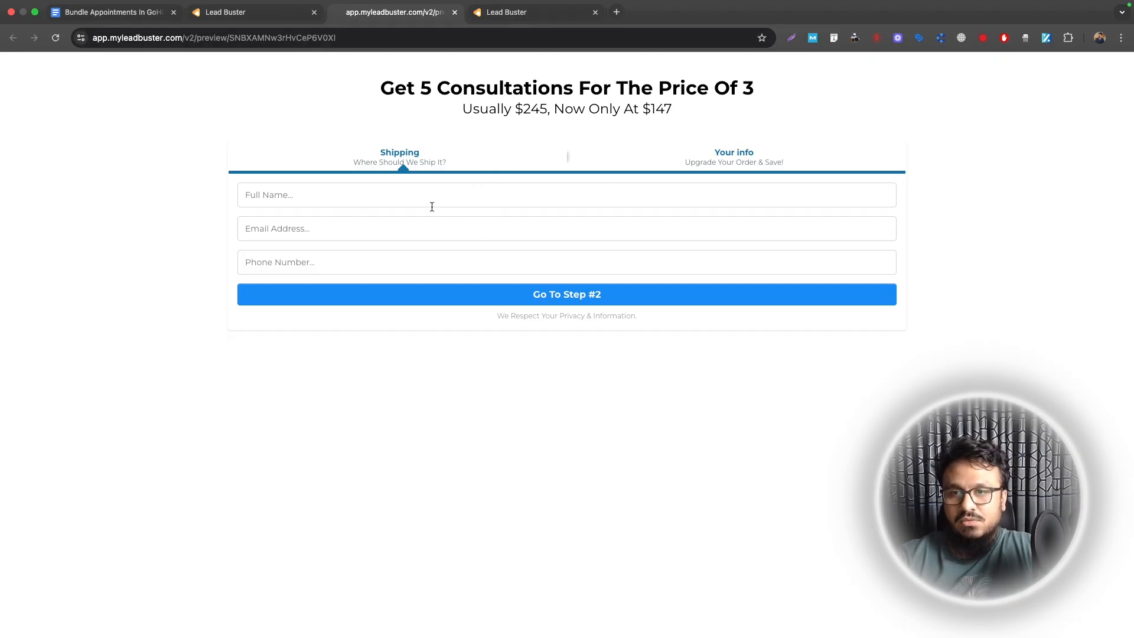
left_click(281, 12)
left_click(904, 219)
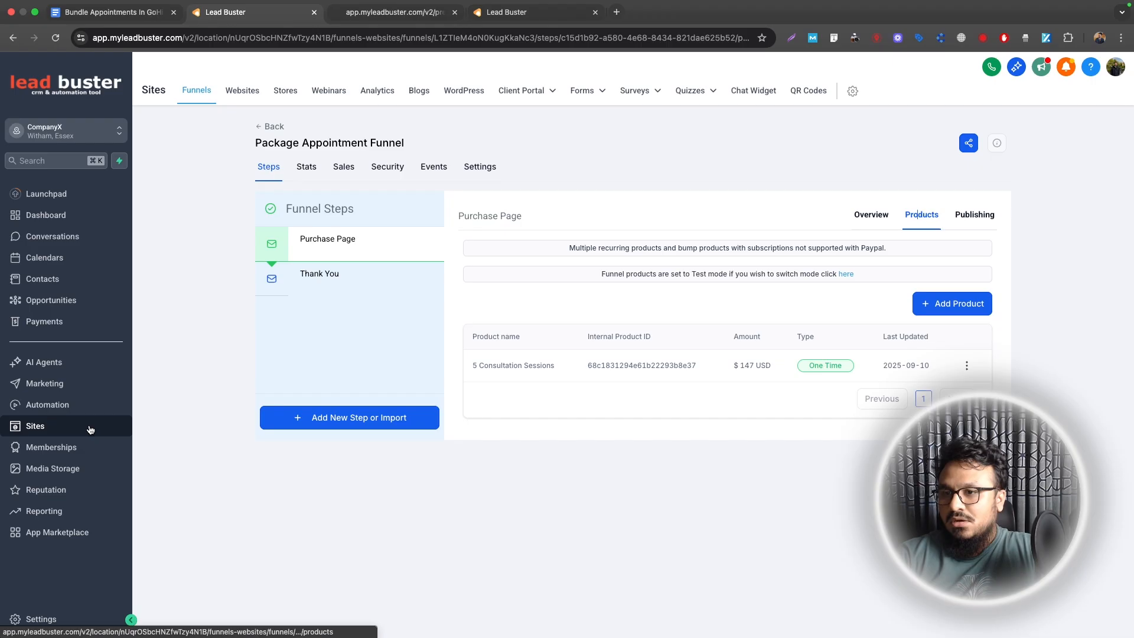
Step: From Settings, go to Calendars and start a new round robin calendar
left_click(59, 628)
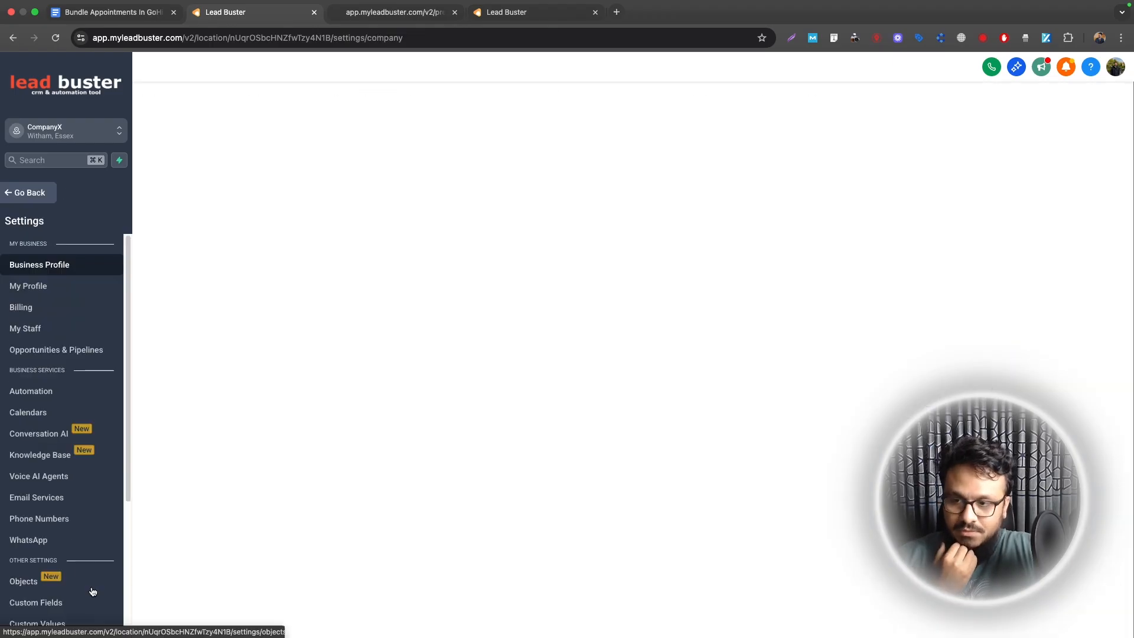
left_click(36, 417)
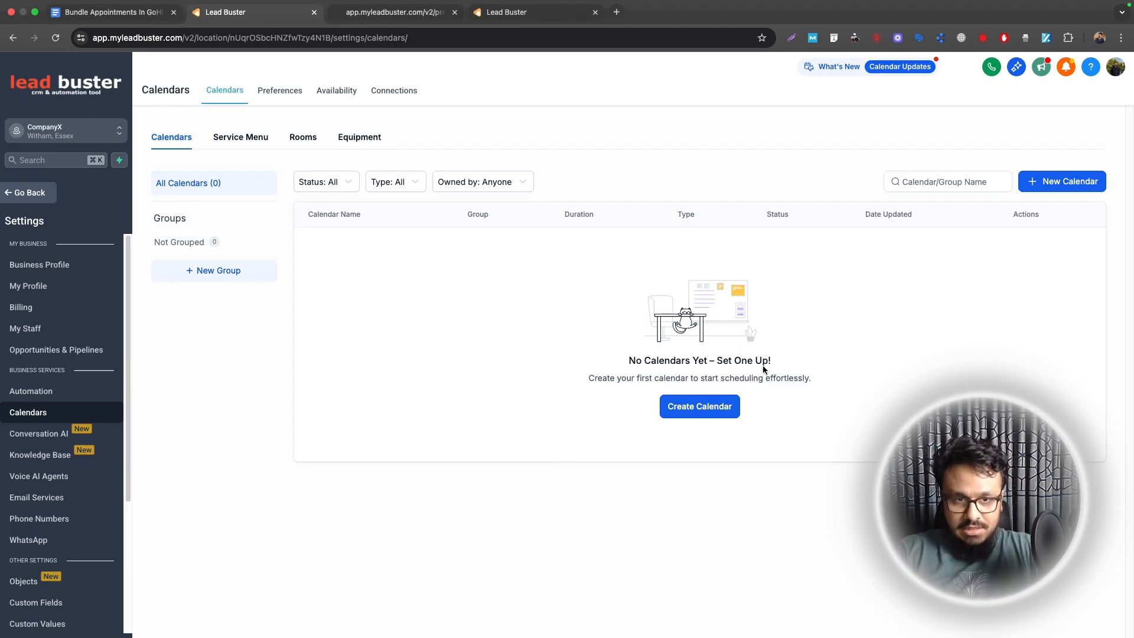
left_click(1041, 186)
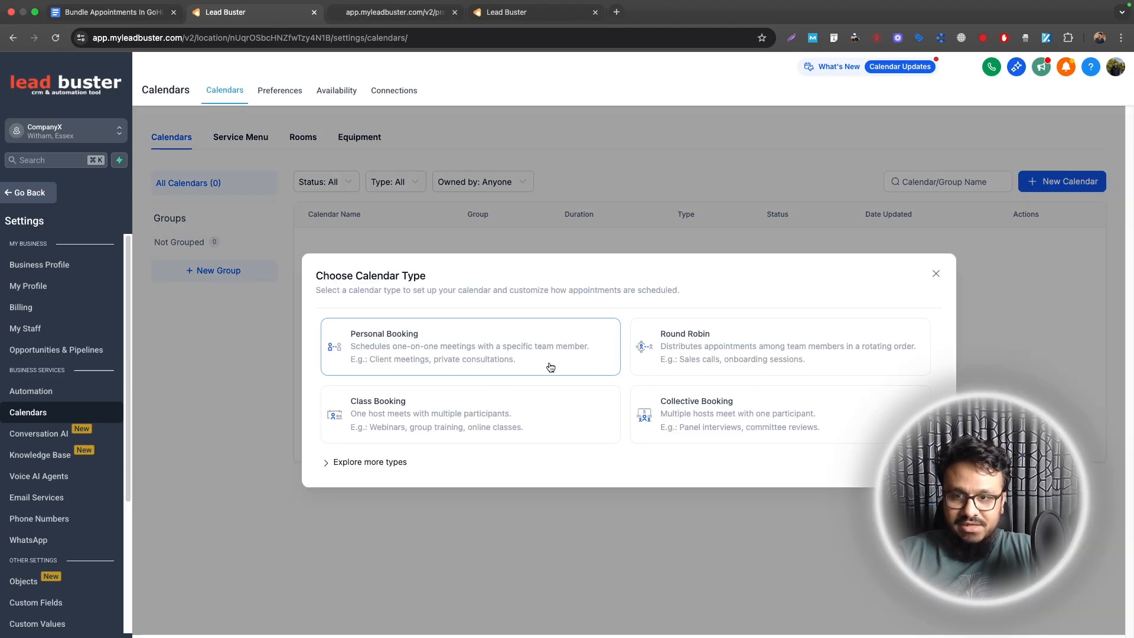
left_click(664, 342)
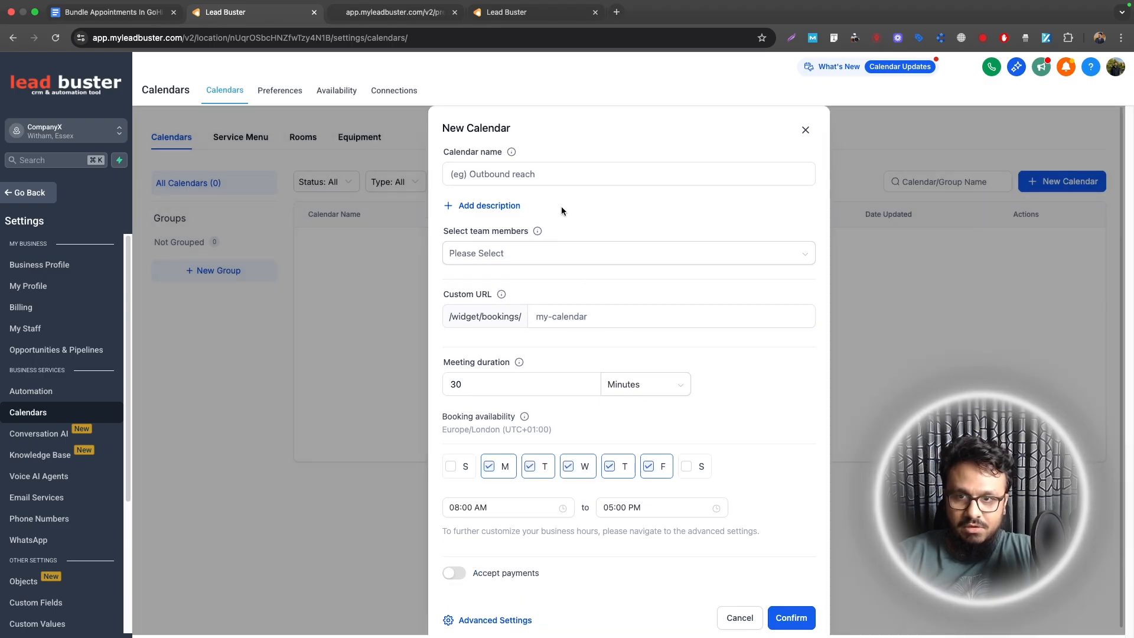
Step: Name the calendar 'Book A Consultation' and assign the first team member to it
left_click(563, 175)
type("Book A Consultation")
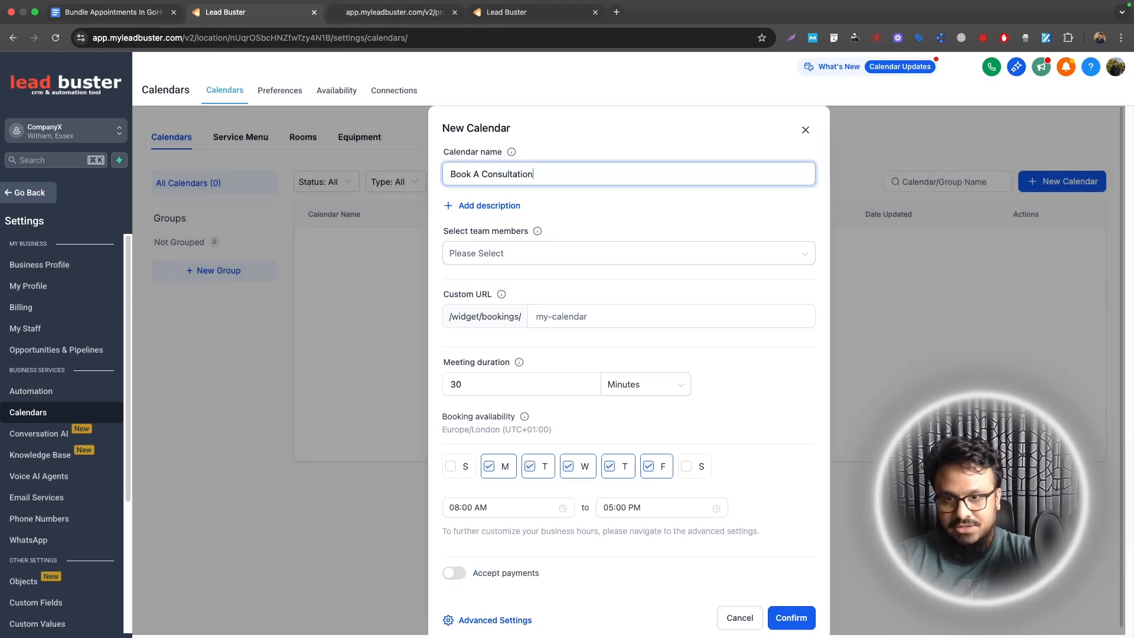
left_click(469, 253)
left_click(475, 282)
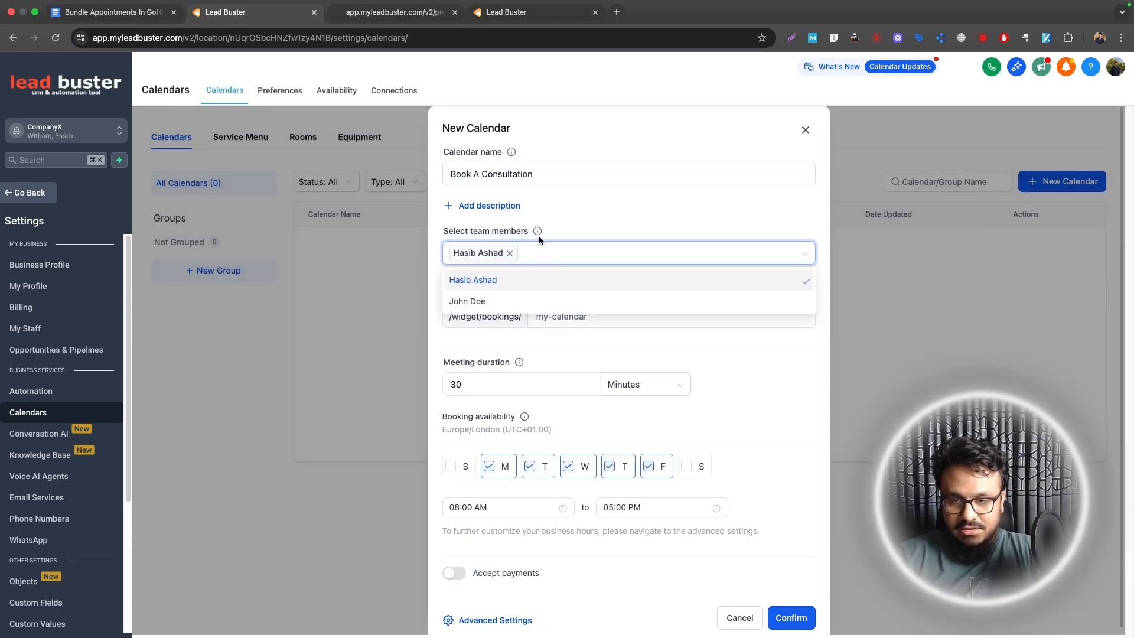
left_click(572, 228)
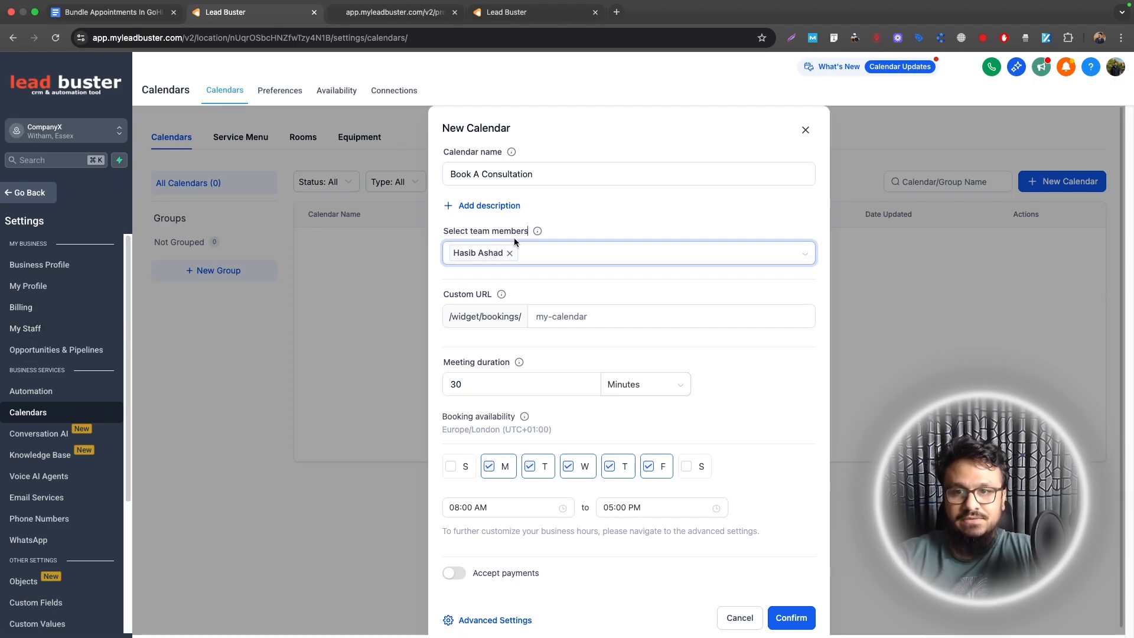
Step: Set the URL slug to book-a-consultation-123125 and a 60-minute duration, then open Advanced Settings
left_click(569, 316)
type("book-0a")
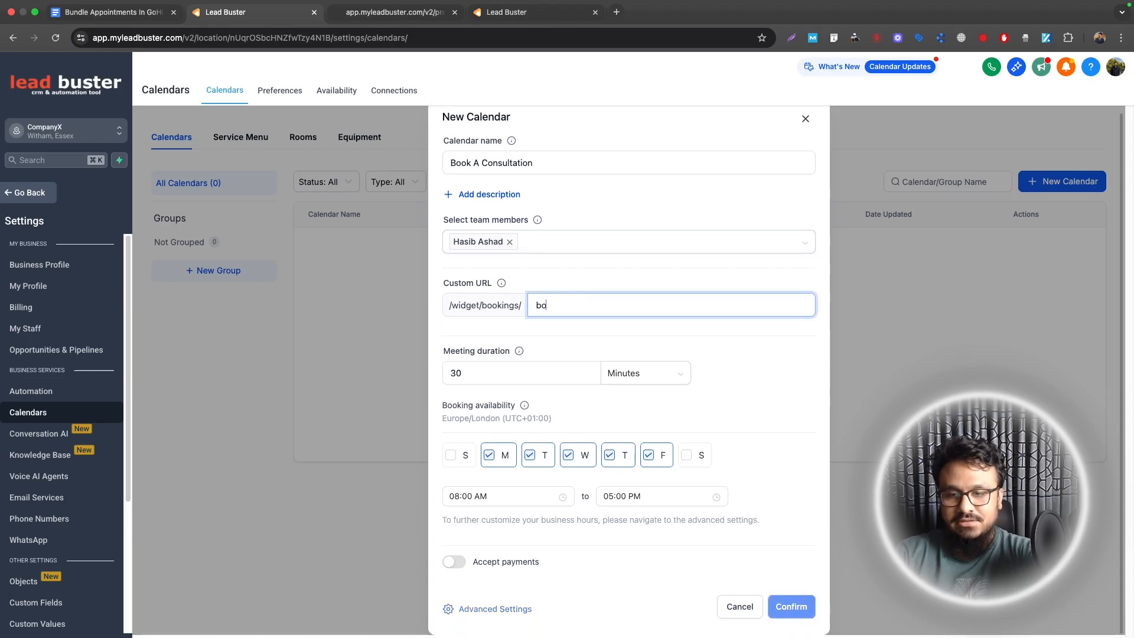
key("BackSpace")
key("BackSpace")
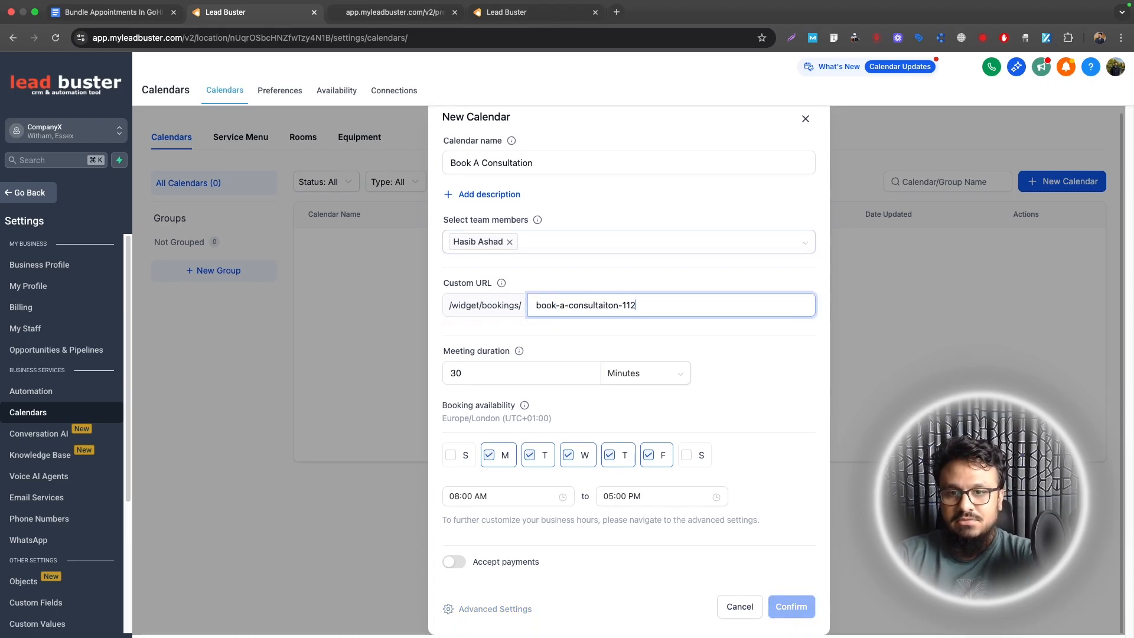
key("BackSpace")
key("BackSpace")
key("BackSpace")
key("BackSpace")
key("BackSpace")
key("BackSpace")
key("BackSpace")
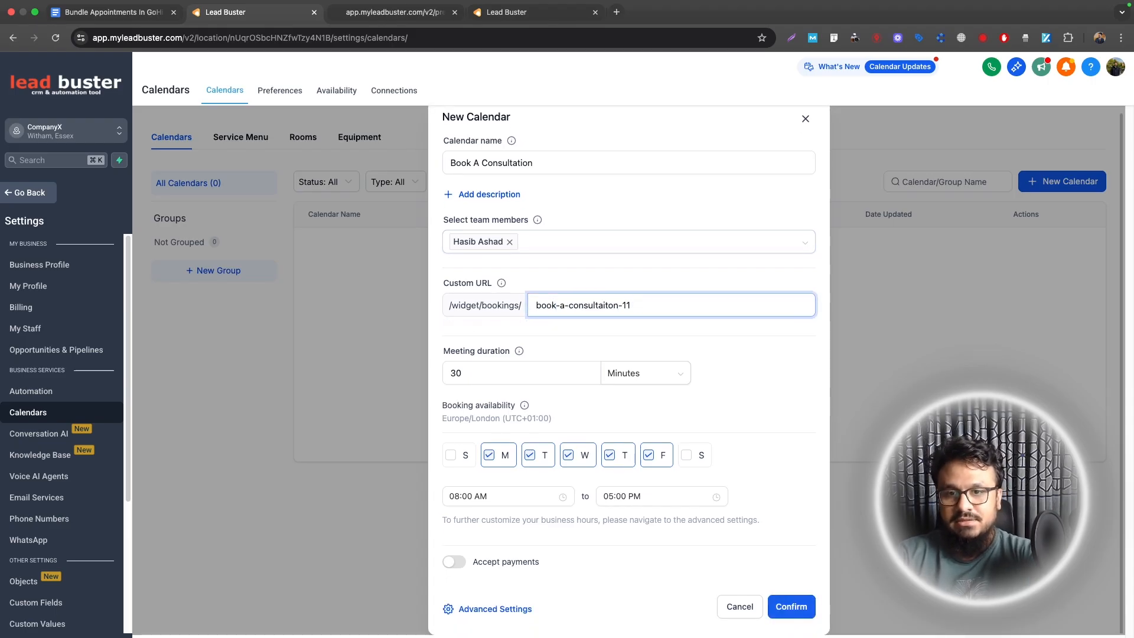
key("BackSpace")
type("tion-123125")
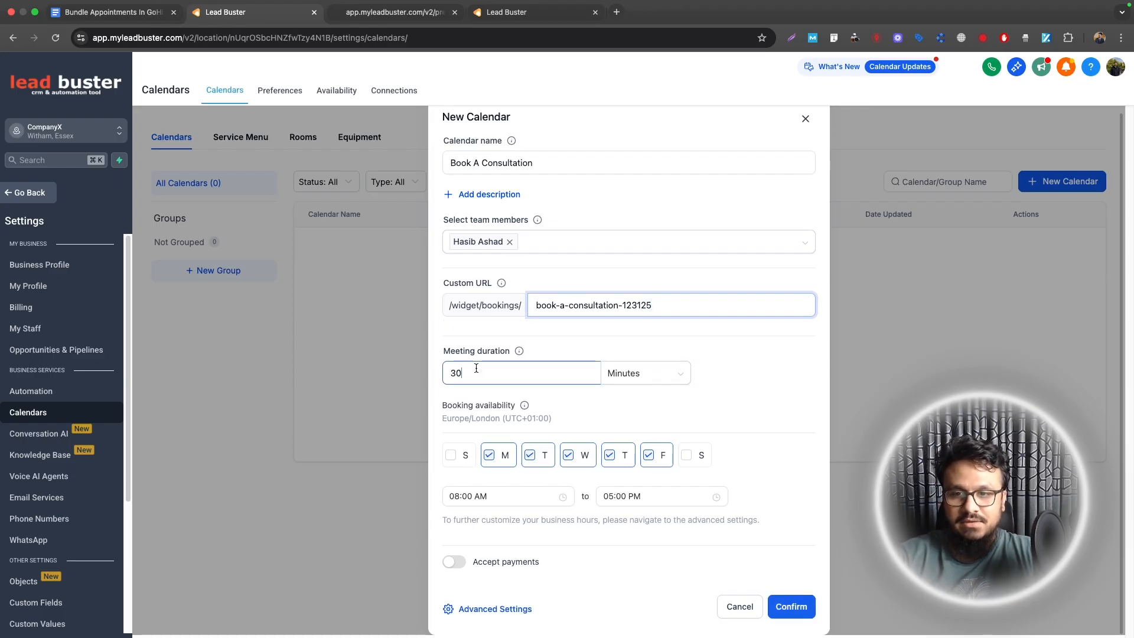
left_click_drag(471, 371, 441, 371)
type("60")
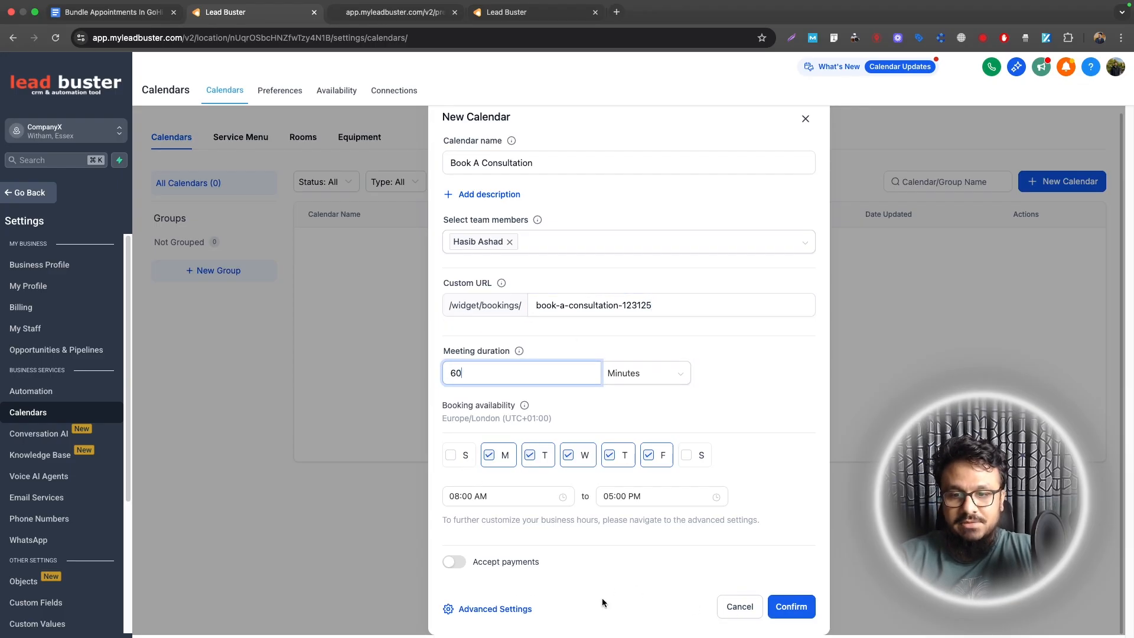
left_click(507, 607)
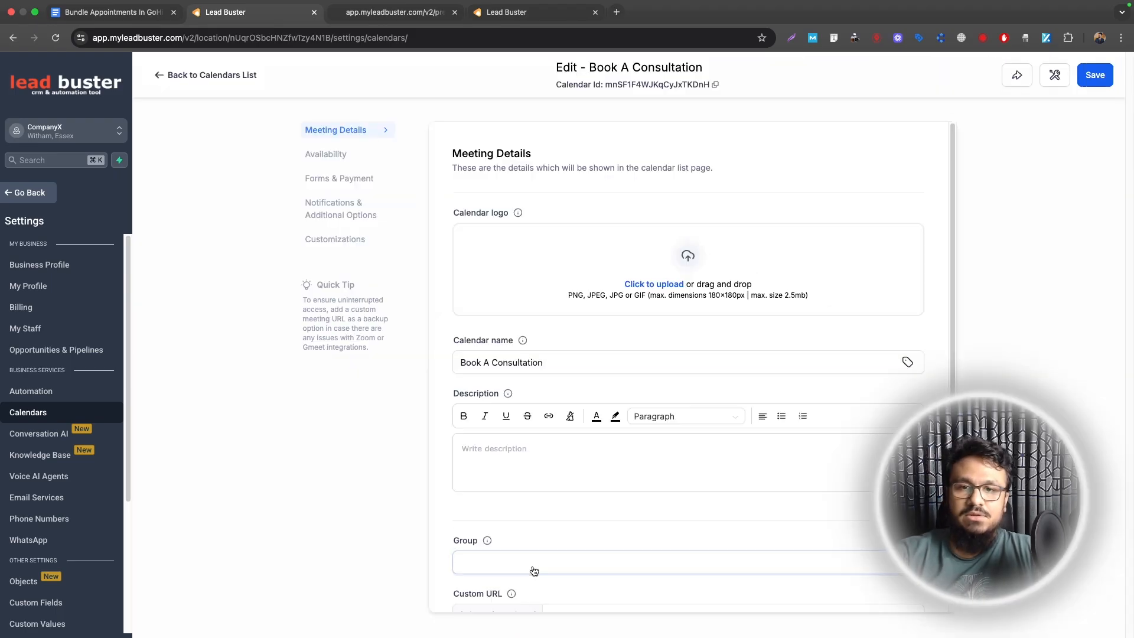
left_click(534, 570)
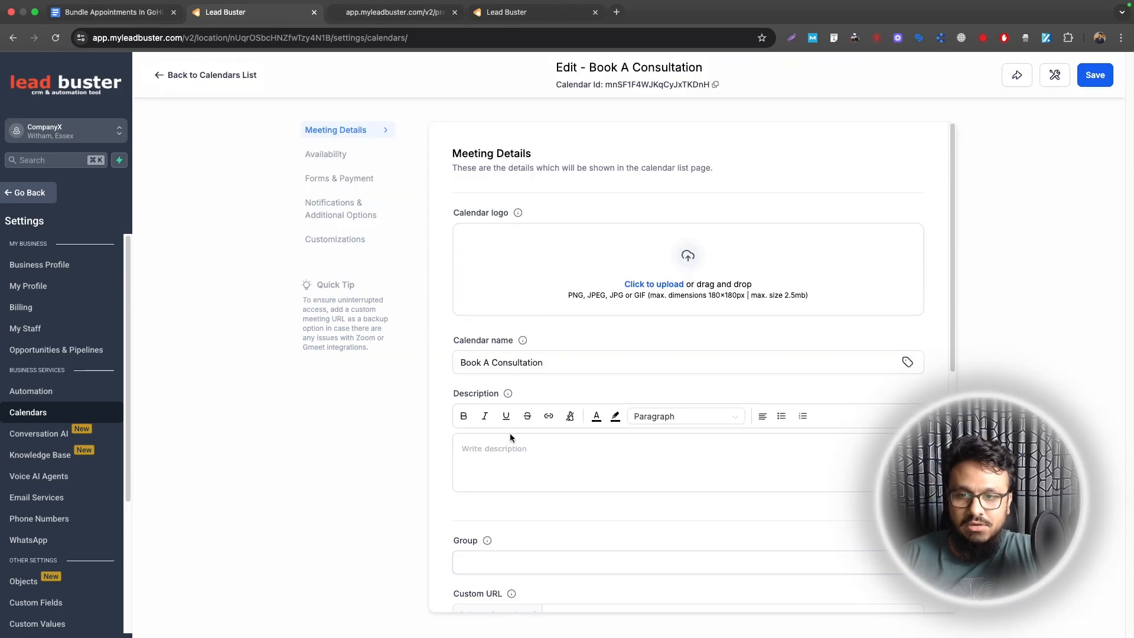
scroll(511, 437, "down", 5)
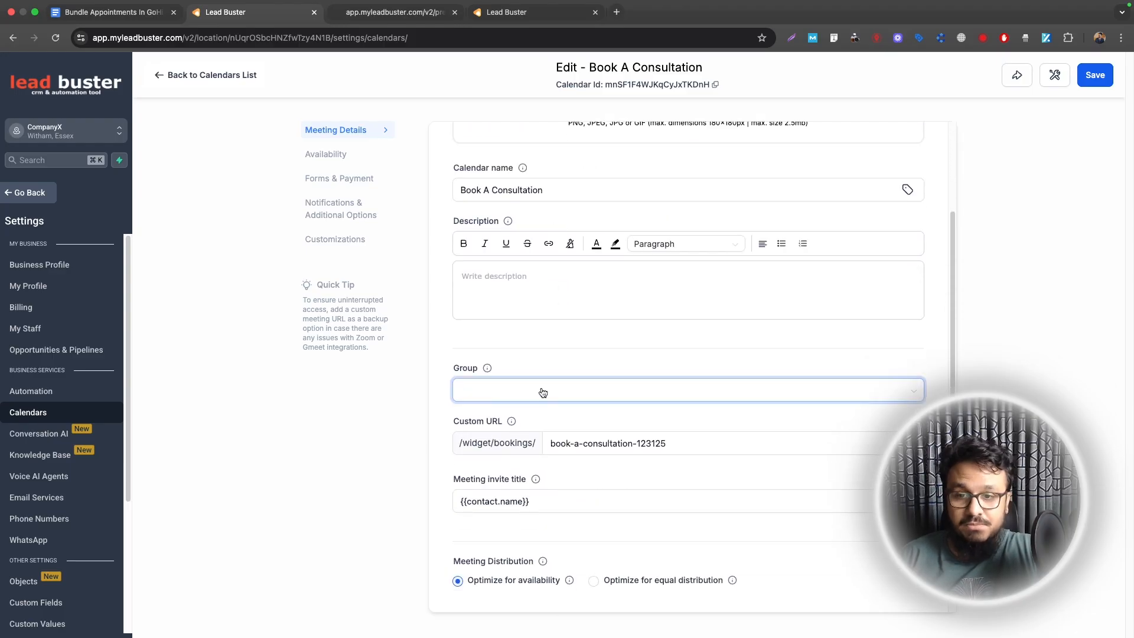
Step: Save the meeting details and set the slot interval to 60 minutes
scroll(543, 393, "down", 5)
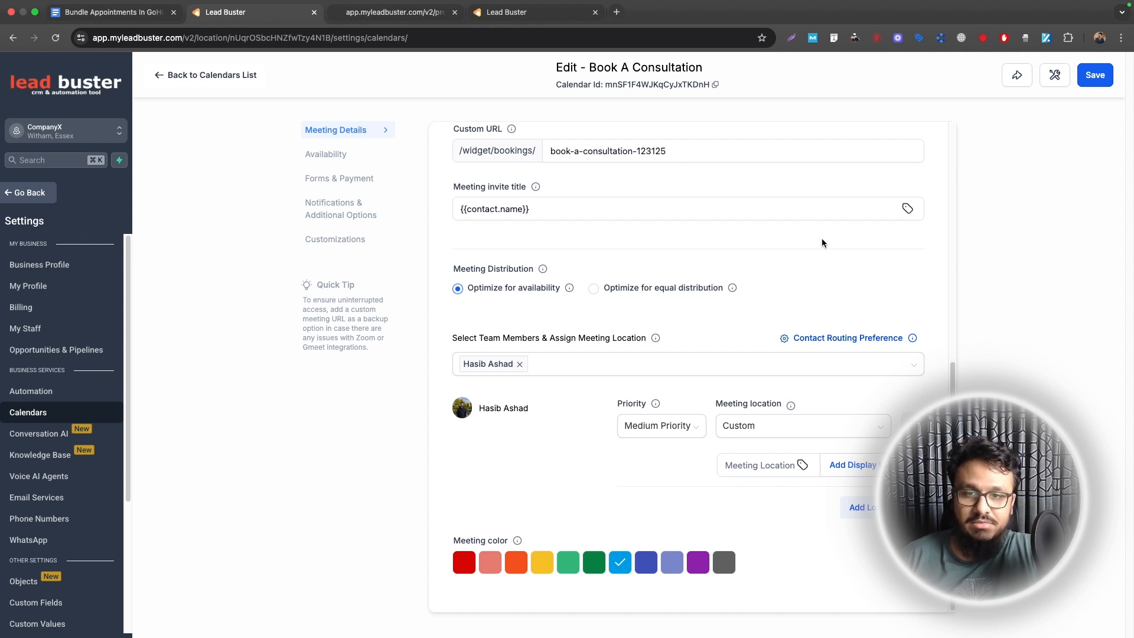
left_click(1096, 75)
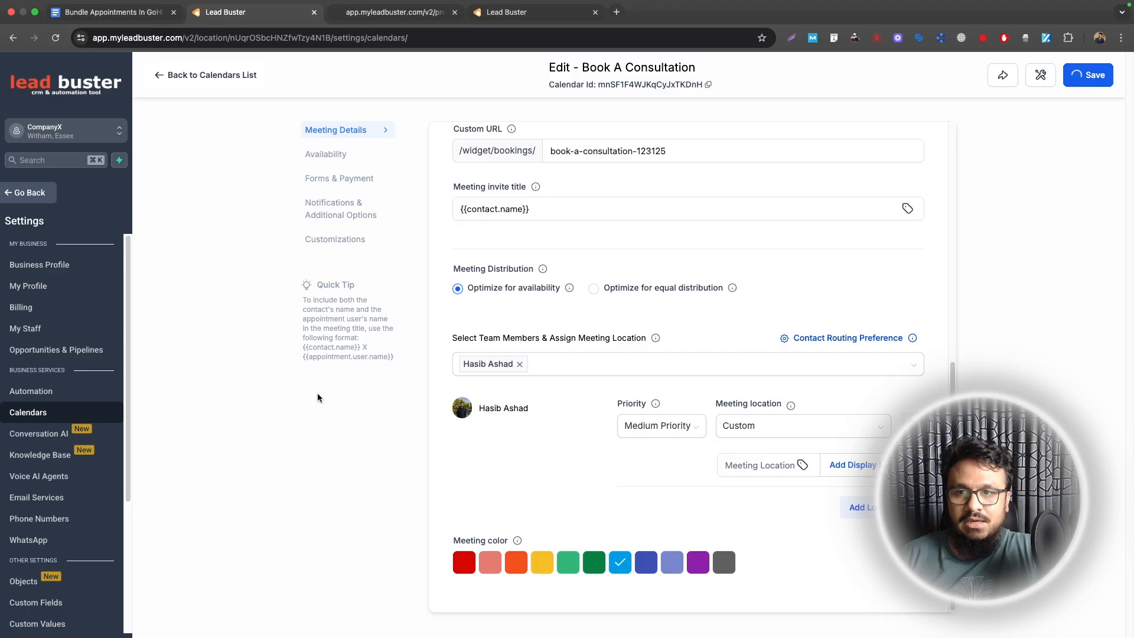
scroll(590, 396, "up", 7)
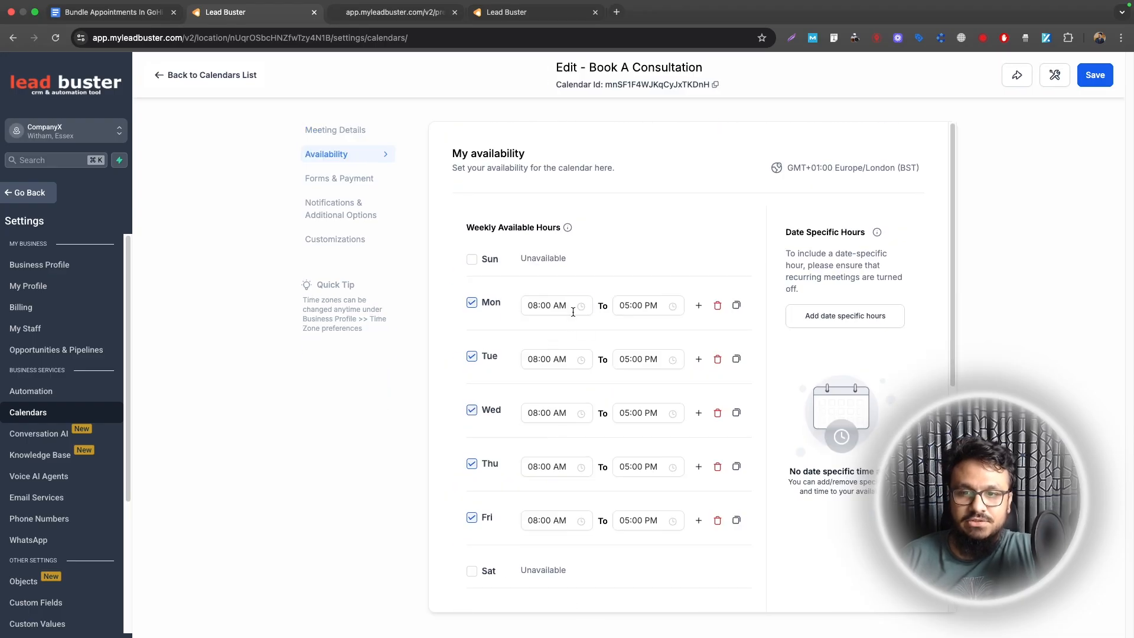
scroll(594, 270, "down", 3)
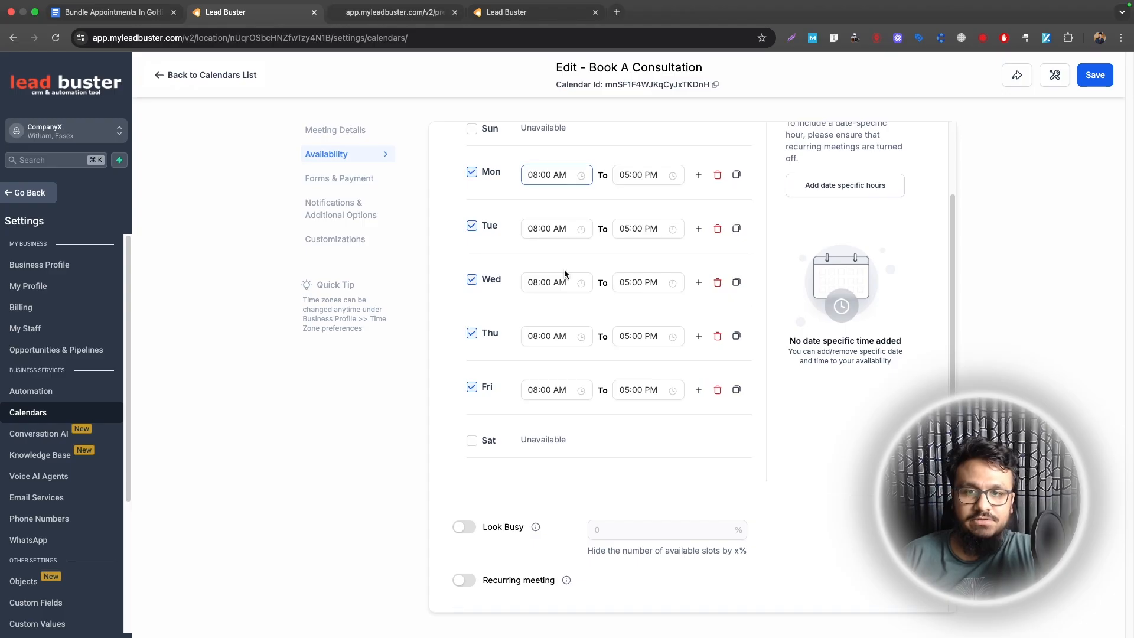
scroll(577, 387, "down", 5)
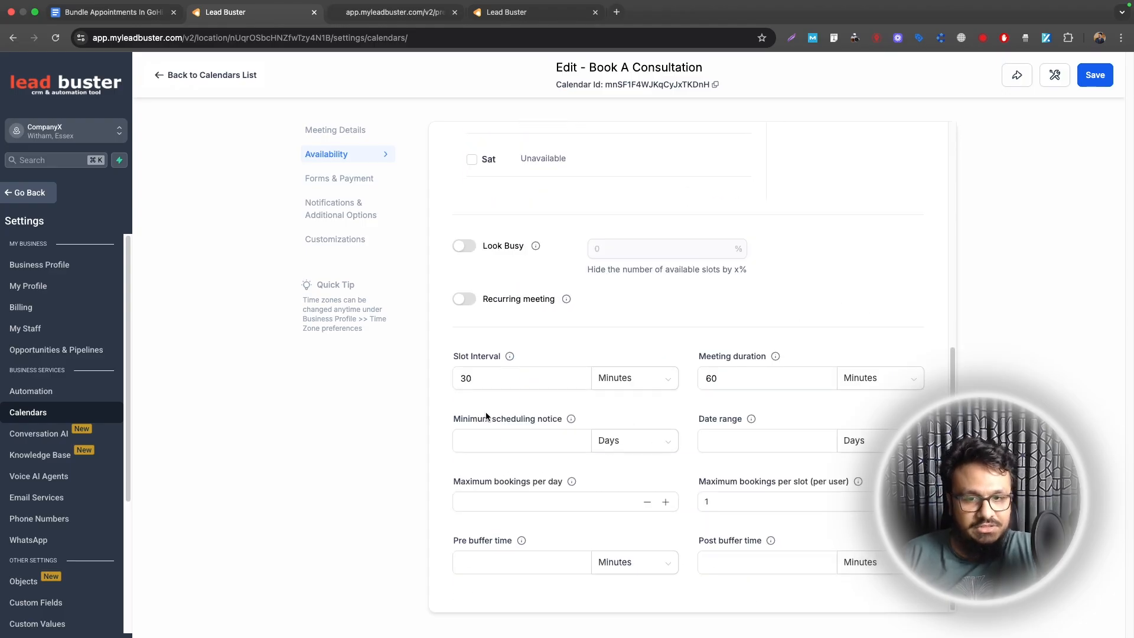
left_click_drag(501, 383, 364, 377)
type("60")
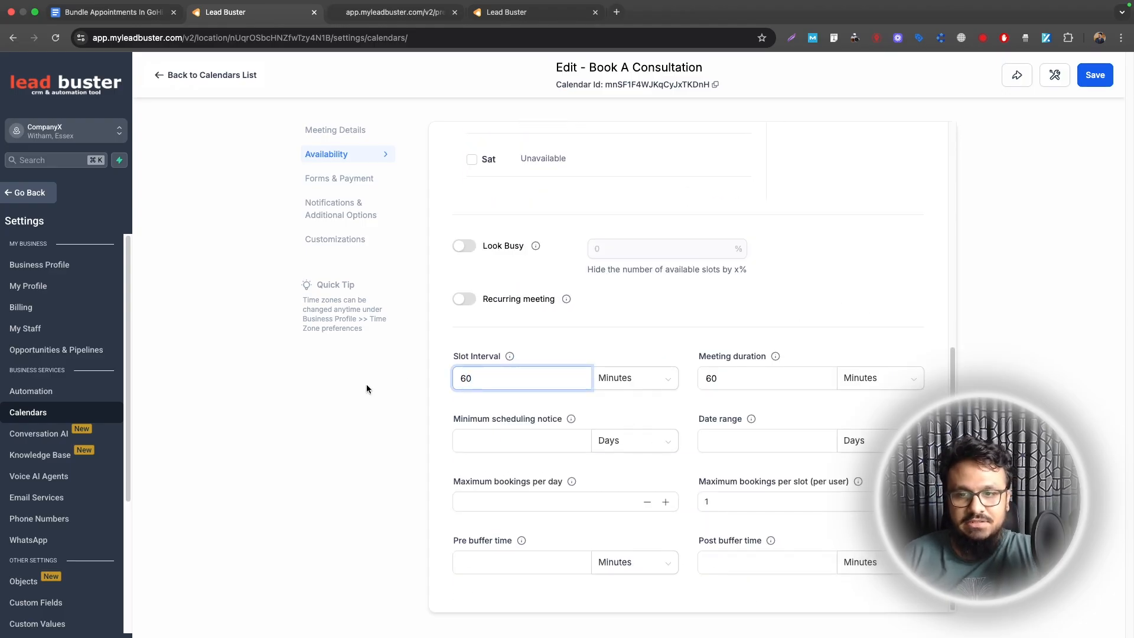
Step: Set a 30-day date range and 1-day minimum scheduling notice, then save availability
double_click(706, 496)
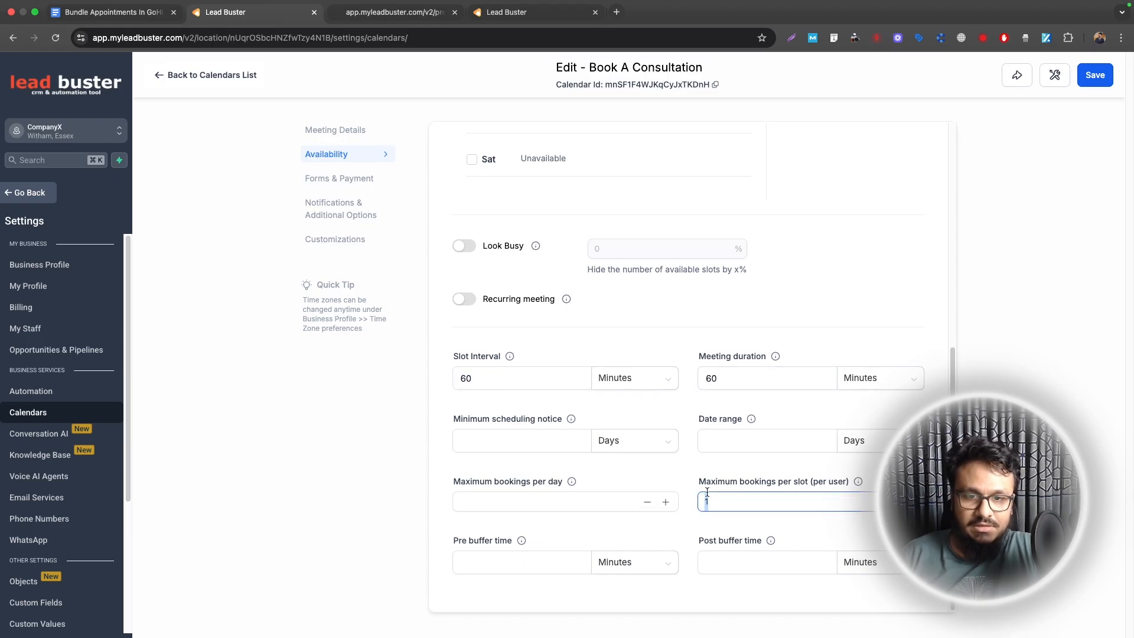
left_click(753, 438)
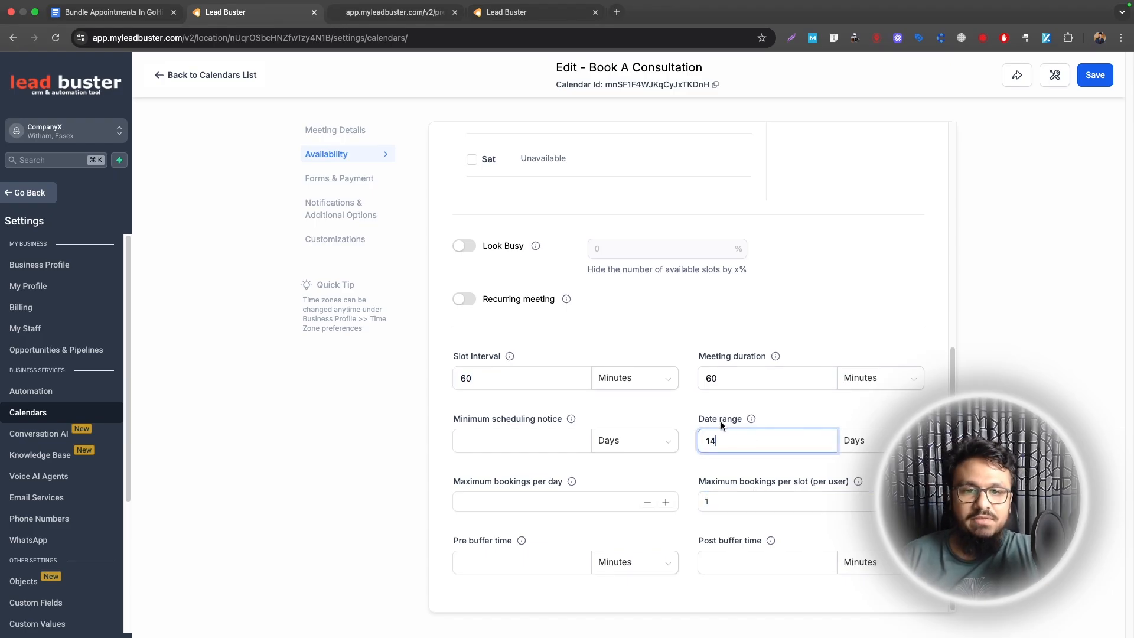
type("14")
key("BackSpace")
key("BackSpace")
type("30")
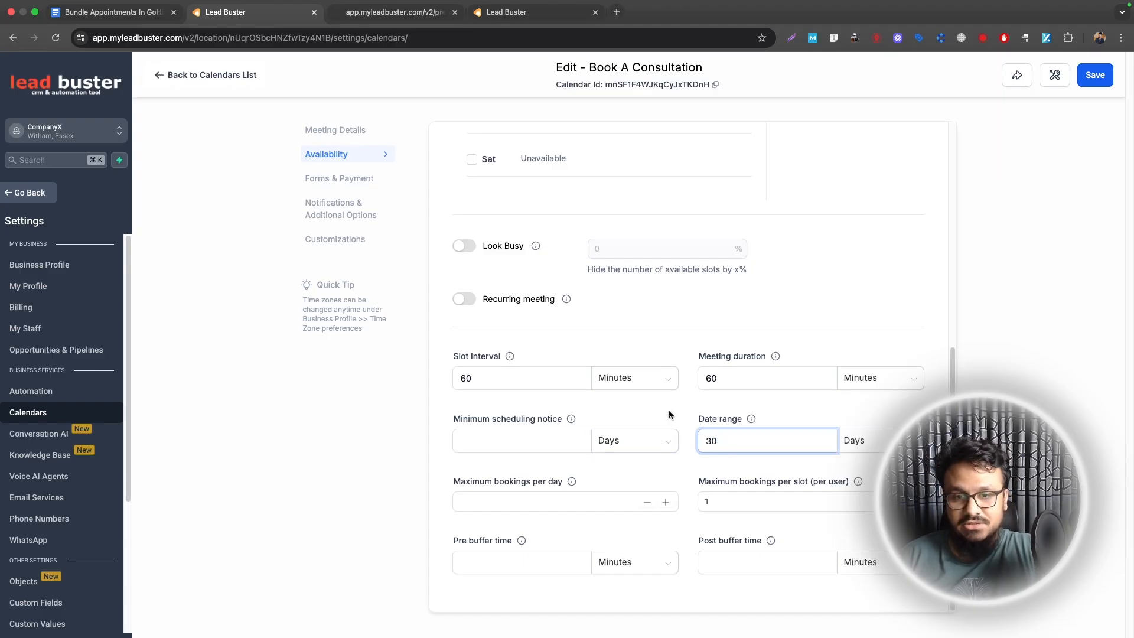
left_click(503, 442)
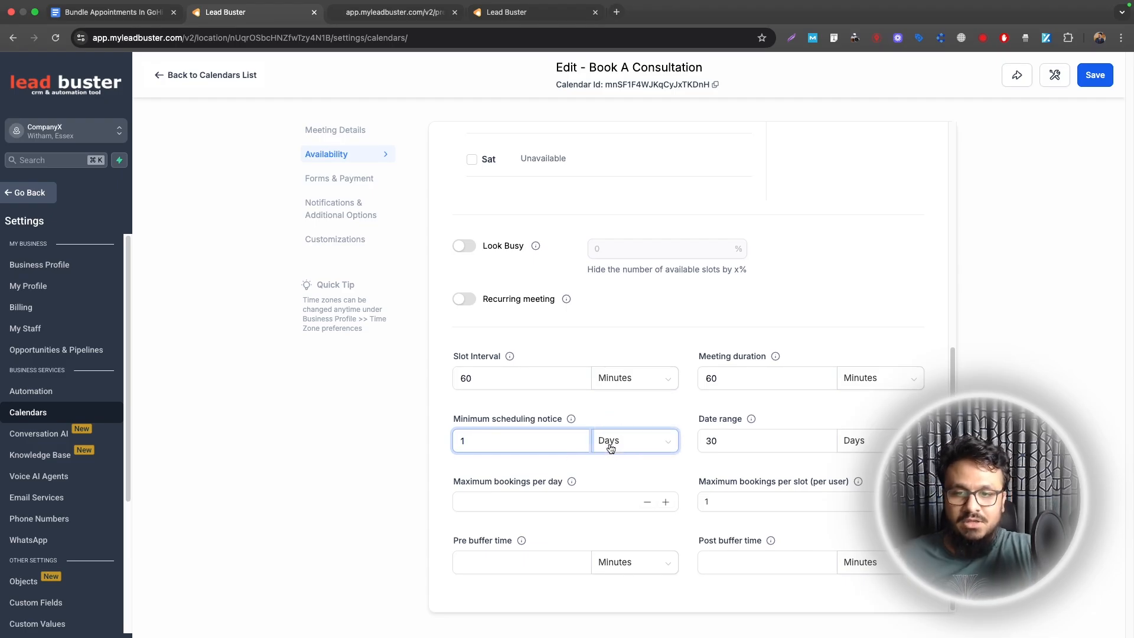
left_click(1083, 81)
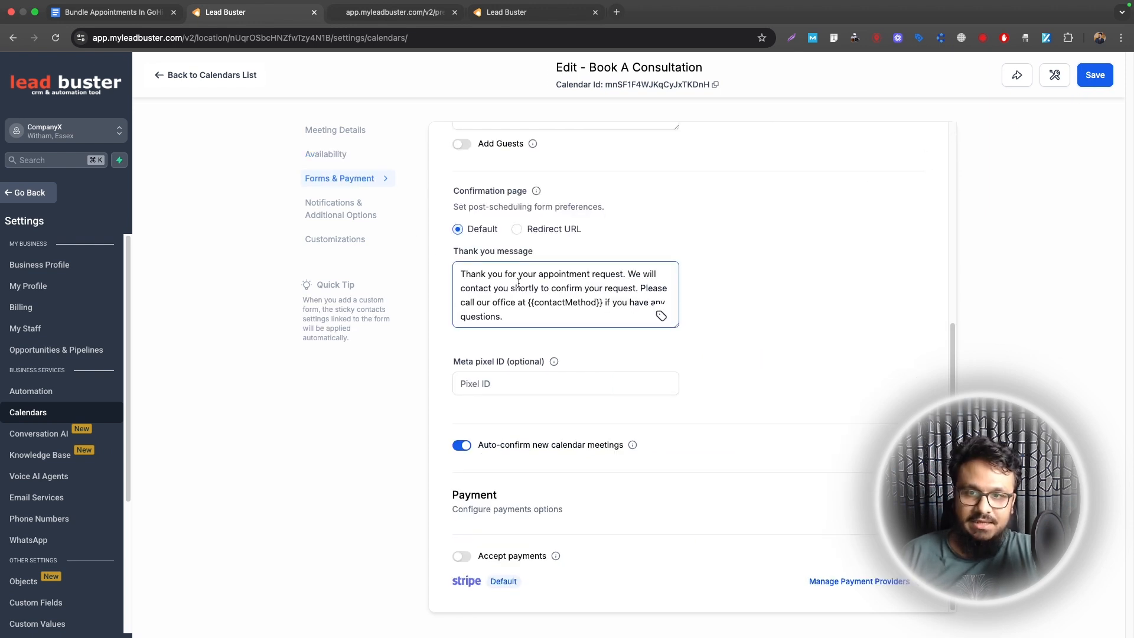
Step: Turn on pre-populated (sticky) contact fields, turn off auto-confirm for new meetings, and save
scroll(525, 302, "up", 5)
left_click(463, 368)
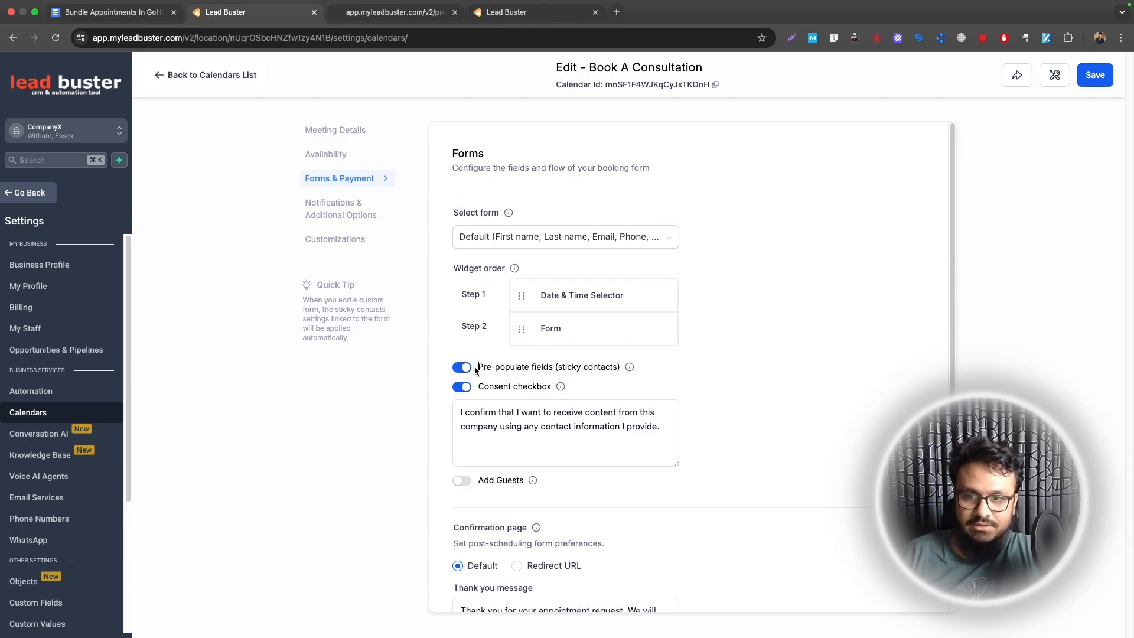
triple_click(474, 367)
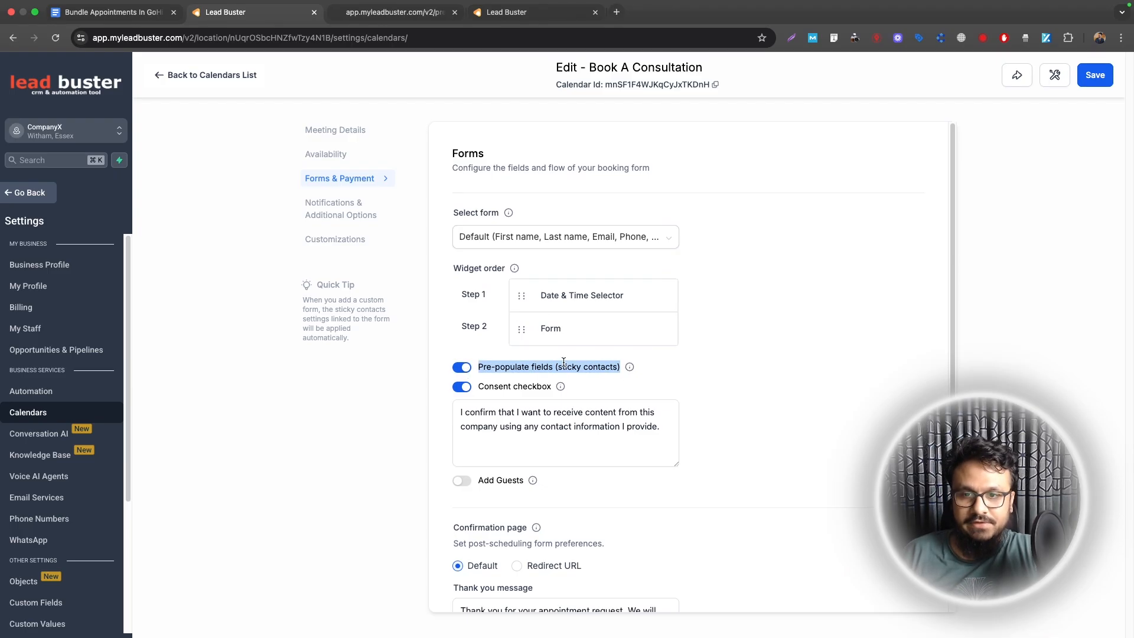
scroll(563, 362, "down", 5)
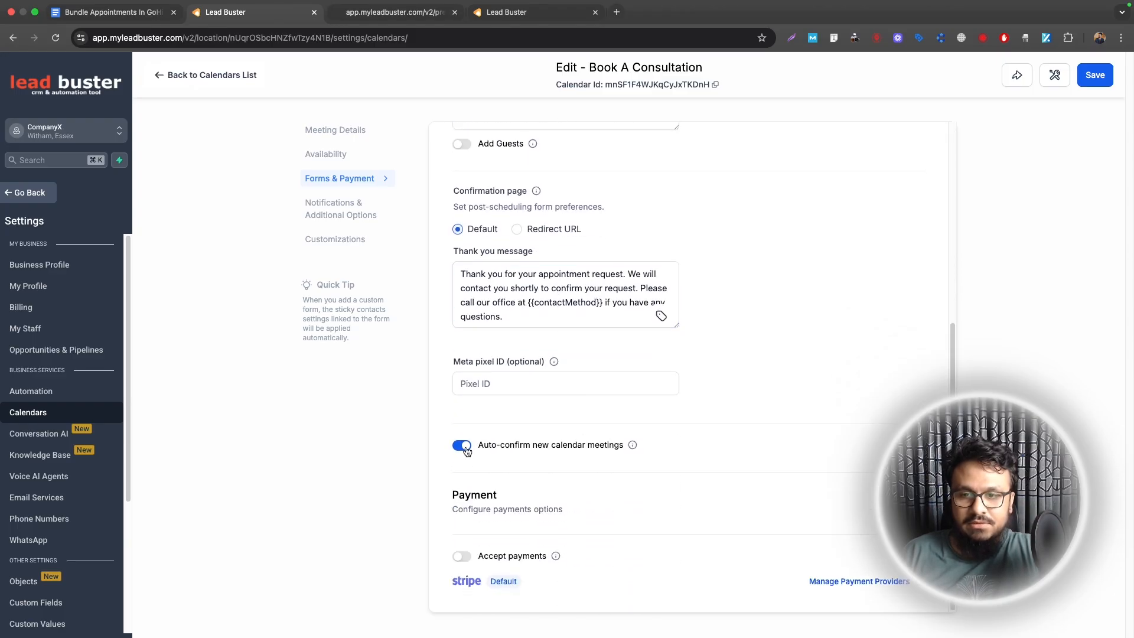
left_click(466, 448)
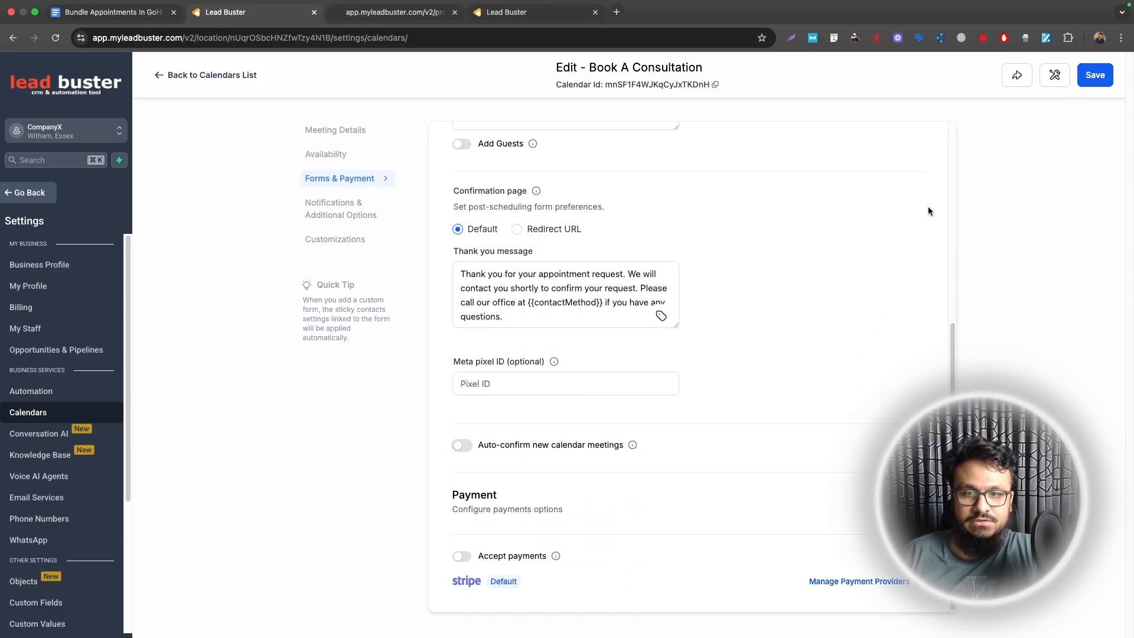
scroll(461, 443, "up", 4)
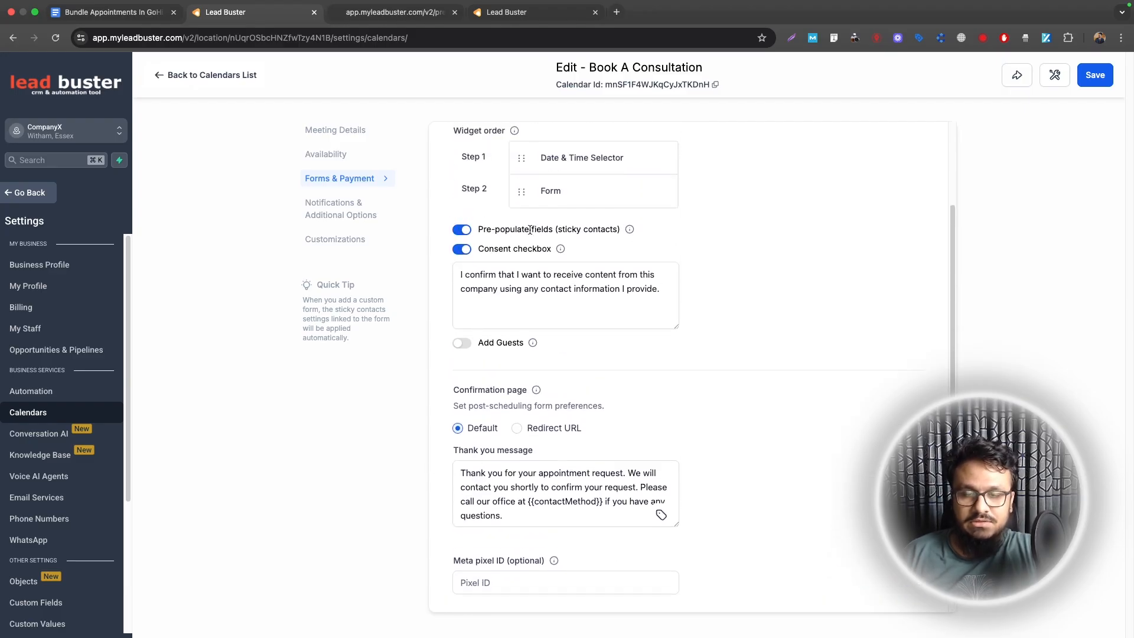
scroll(505, 456, "down", 4)
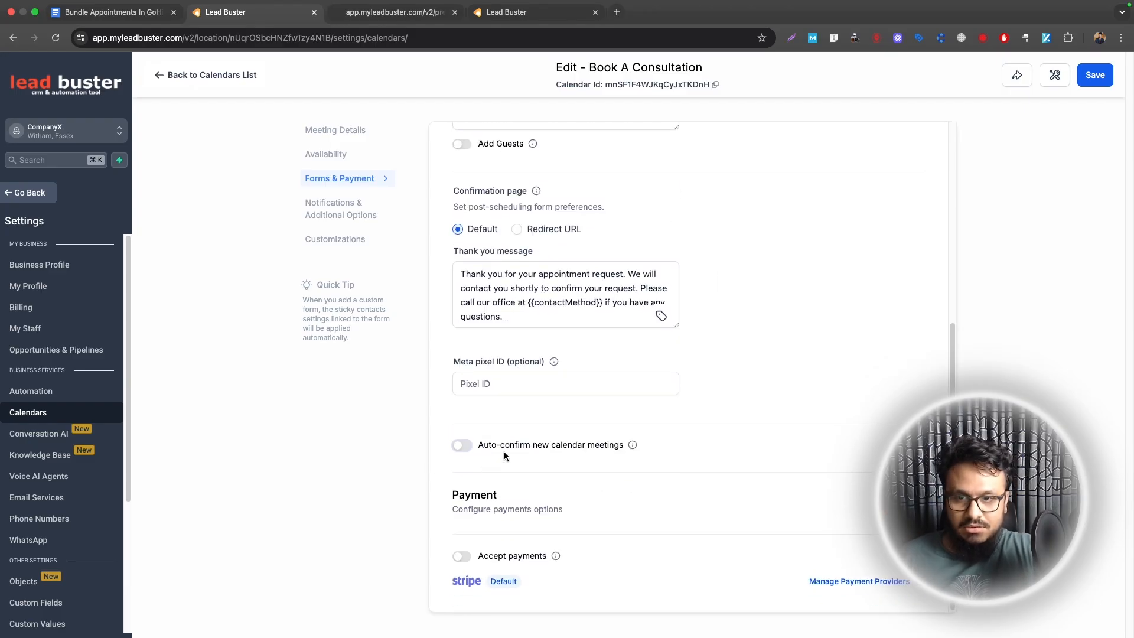
left_click(1092, 74)
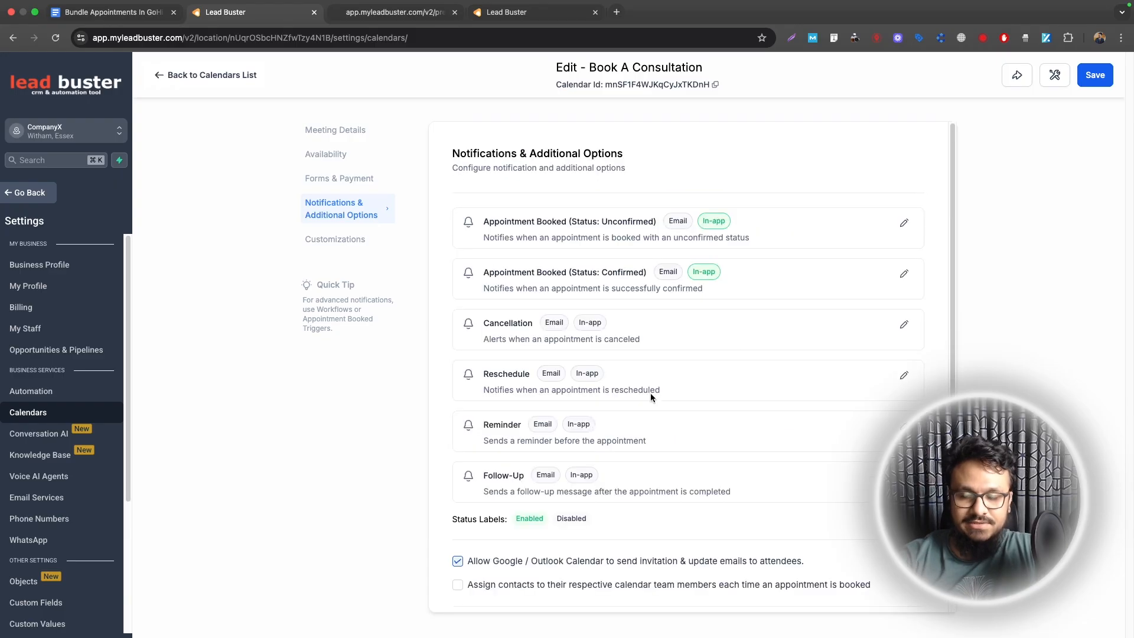
Step: Review the unconfirmed and confirmed booking notification settings, then bring up the Share links
left_click(904, 223)
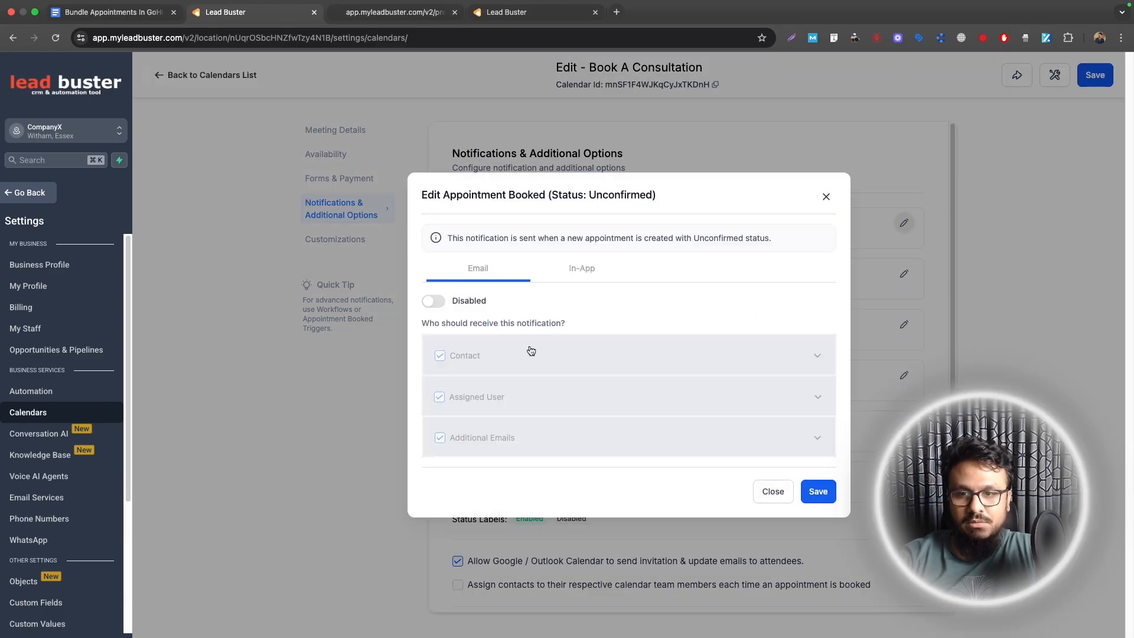
left_click(826, 197)
left_click(905, 274)
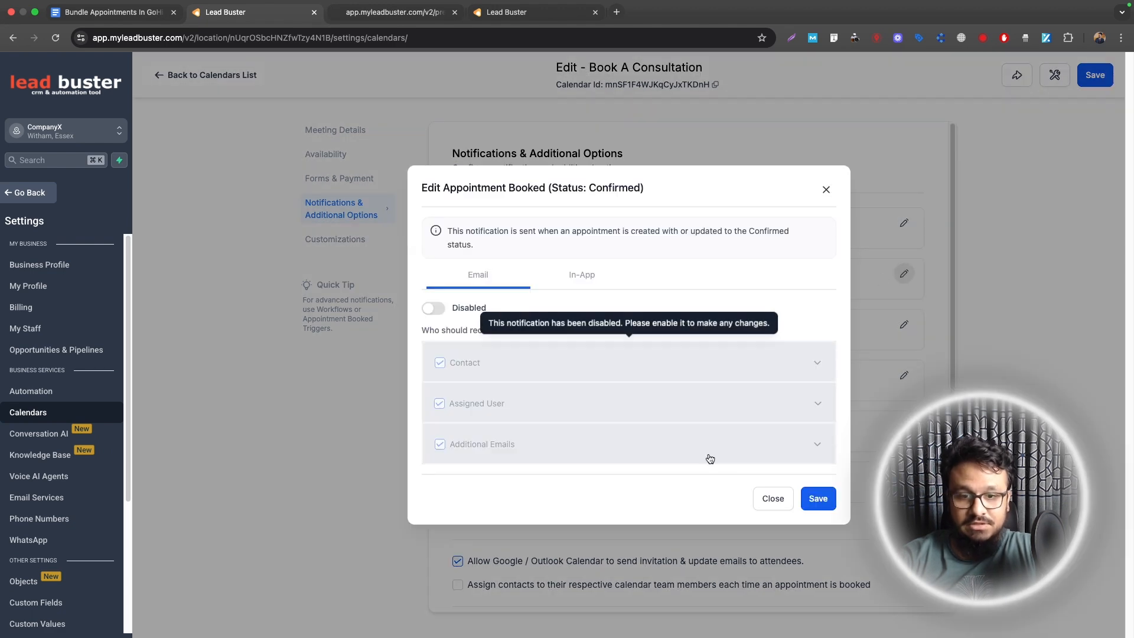
left_click(761, 500)
scroll(592, 394, "down", 1)
scroll(602, 400, "up", 1)
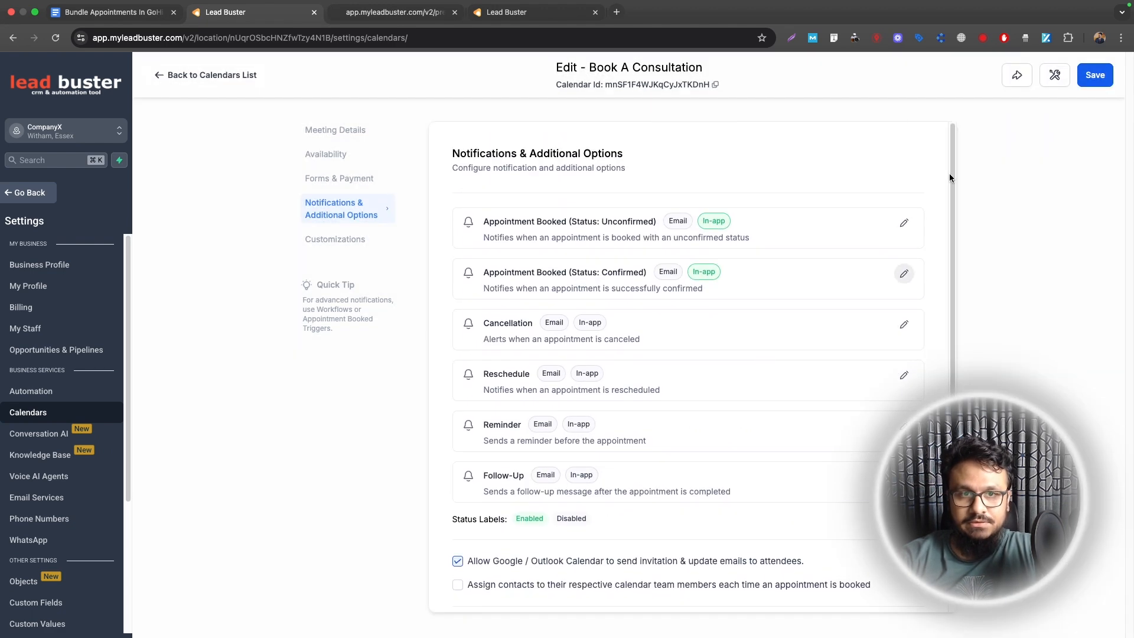
left_click(1017, 76)
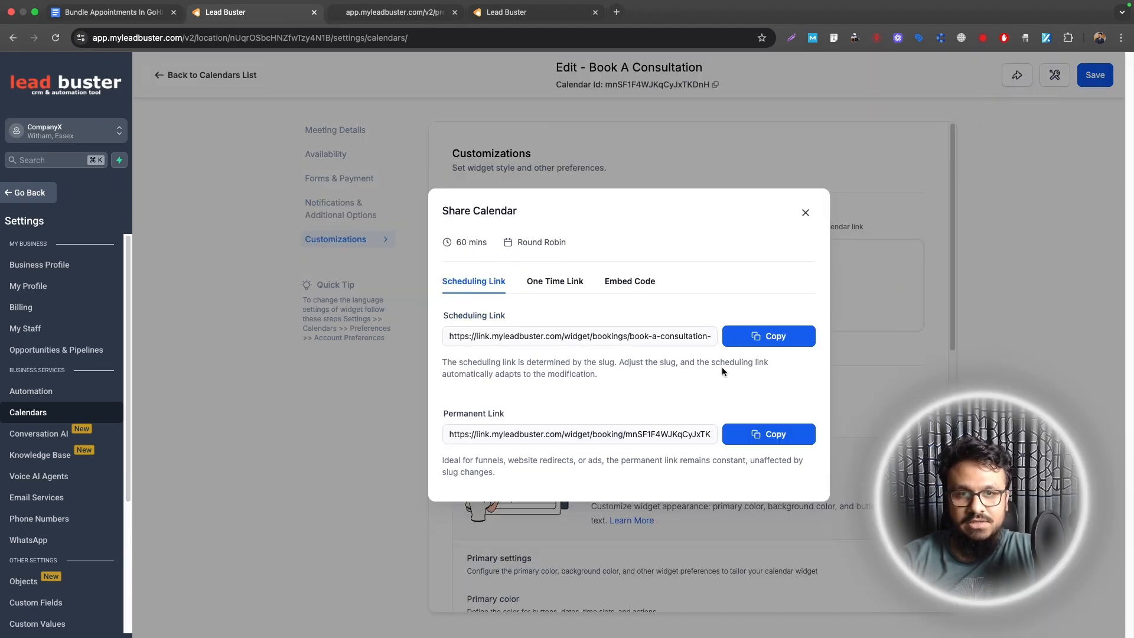
Step: Paste the copied permanent booking link into a new browser tab, then go back to the funnel
left_click(729, 433)
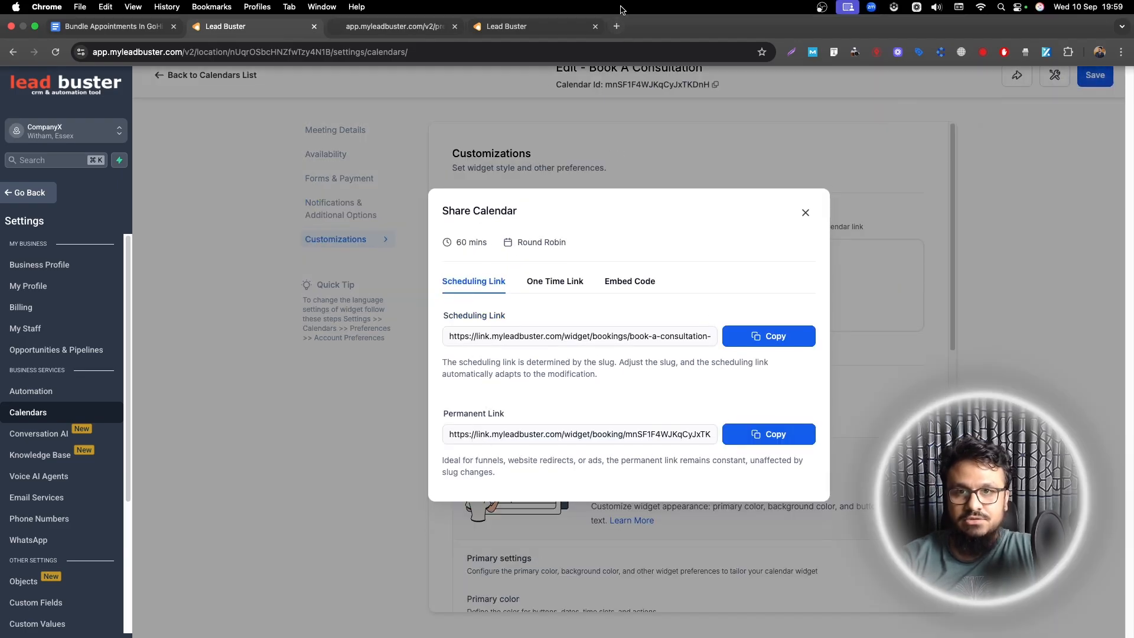
left_click(616, 12)
key("super+v")
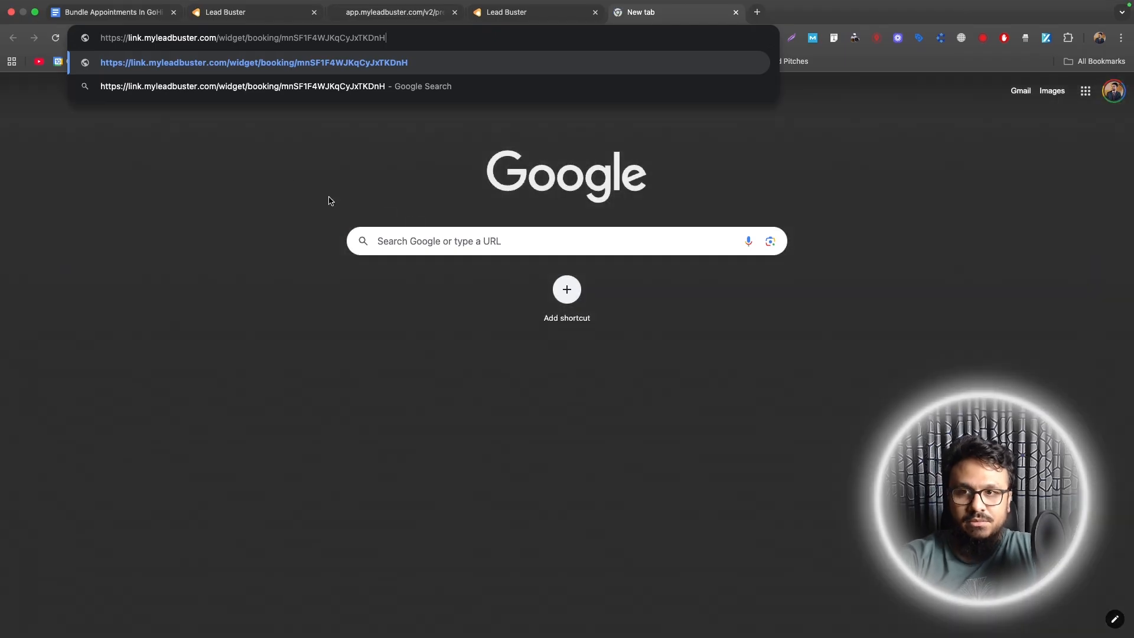
left_click(276, 171)
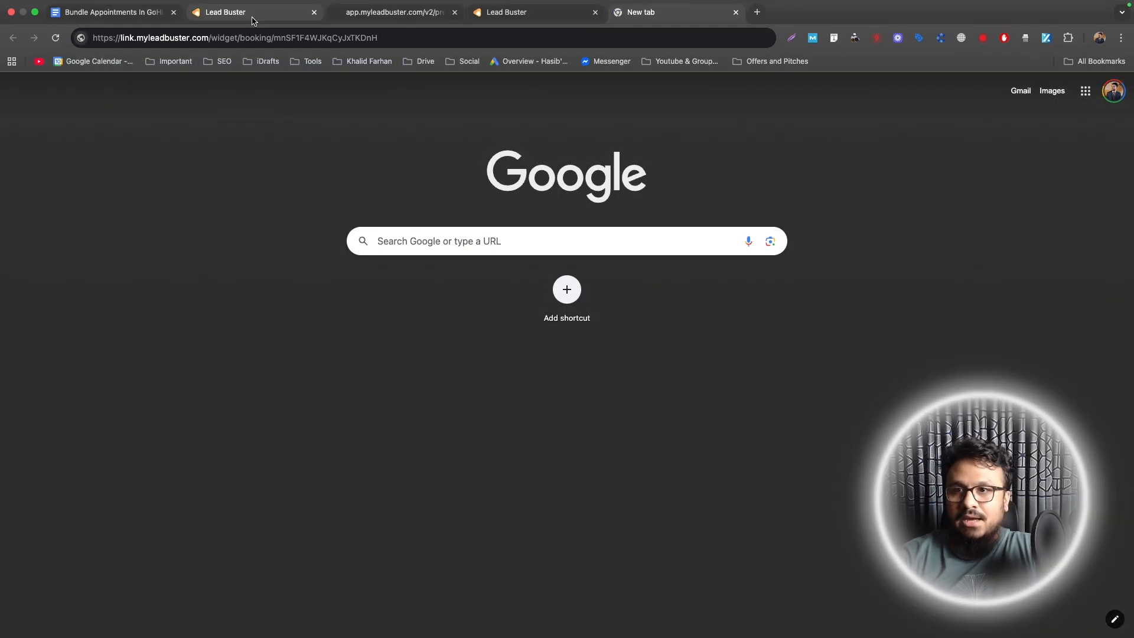
left_click(253, 17)
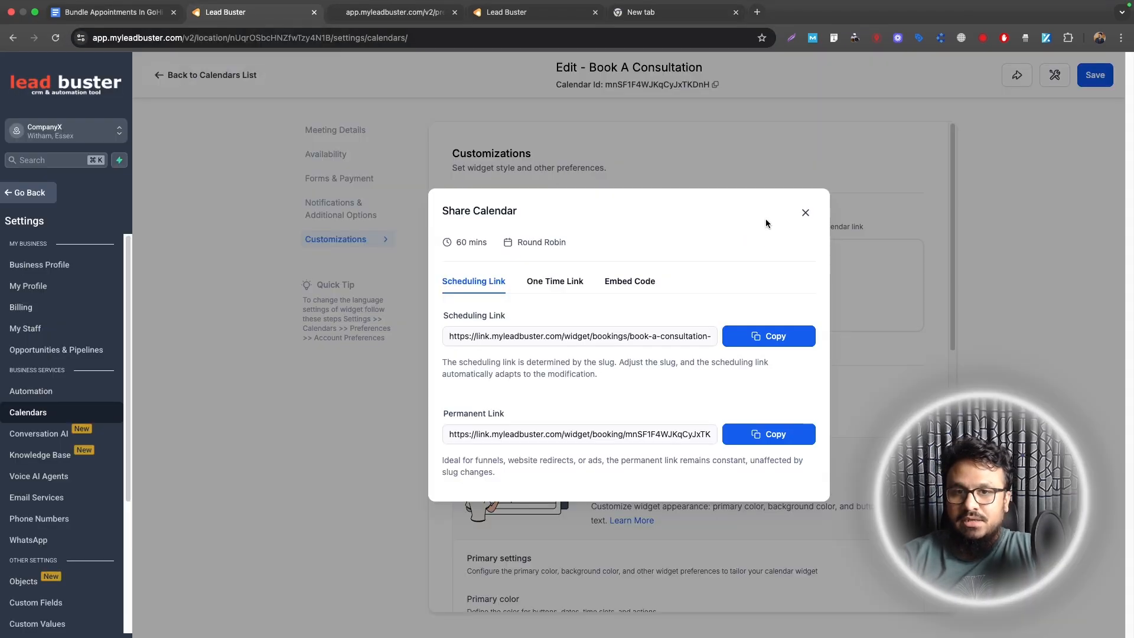
left_click(808, 215)
left_click(35, 194)
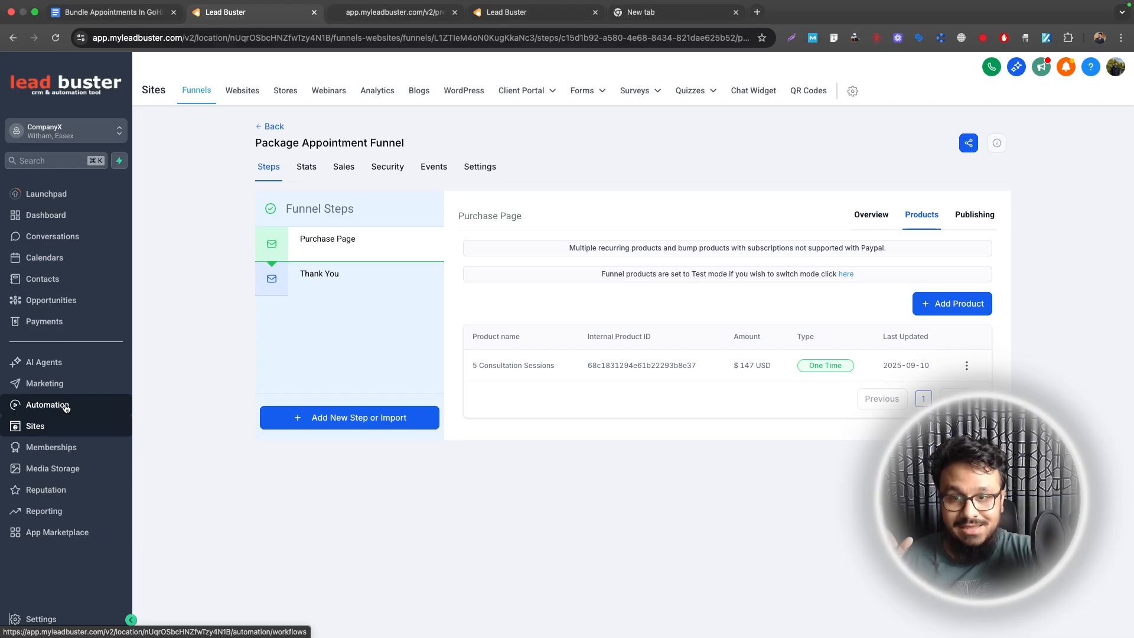
Step: Create a blank workflow named '1. Package Appointments Purchased' in the Package Appointment Automation folder
left_click(65, 406)
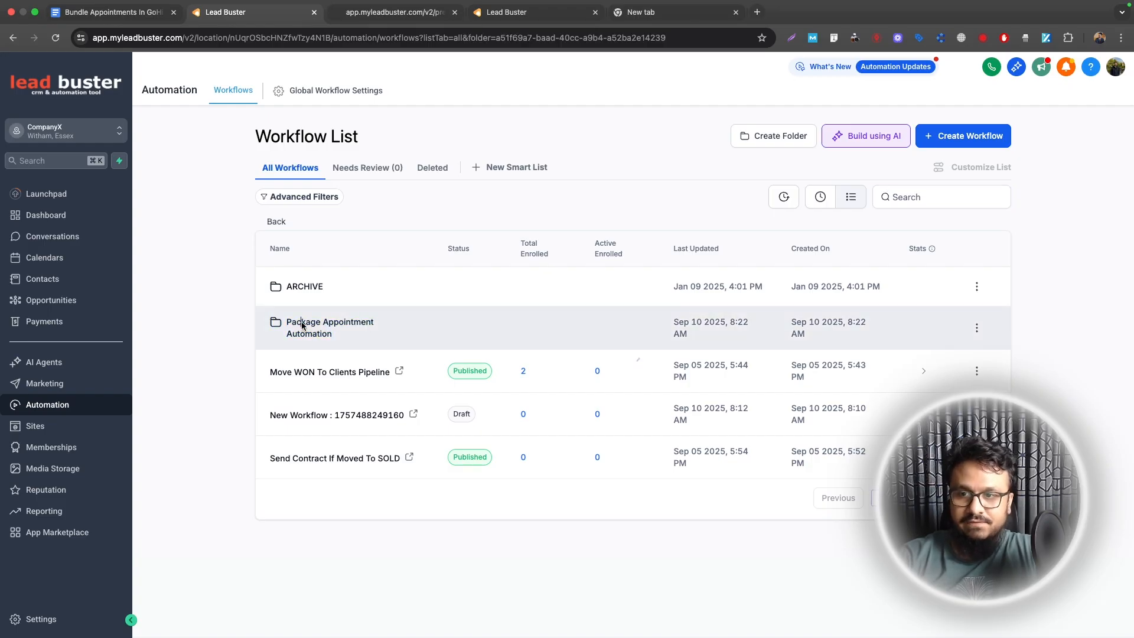
left_click(303, 326)
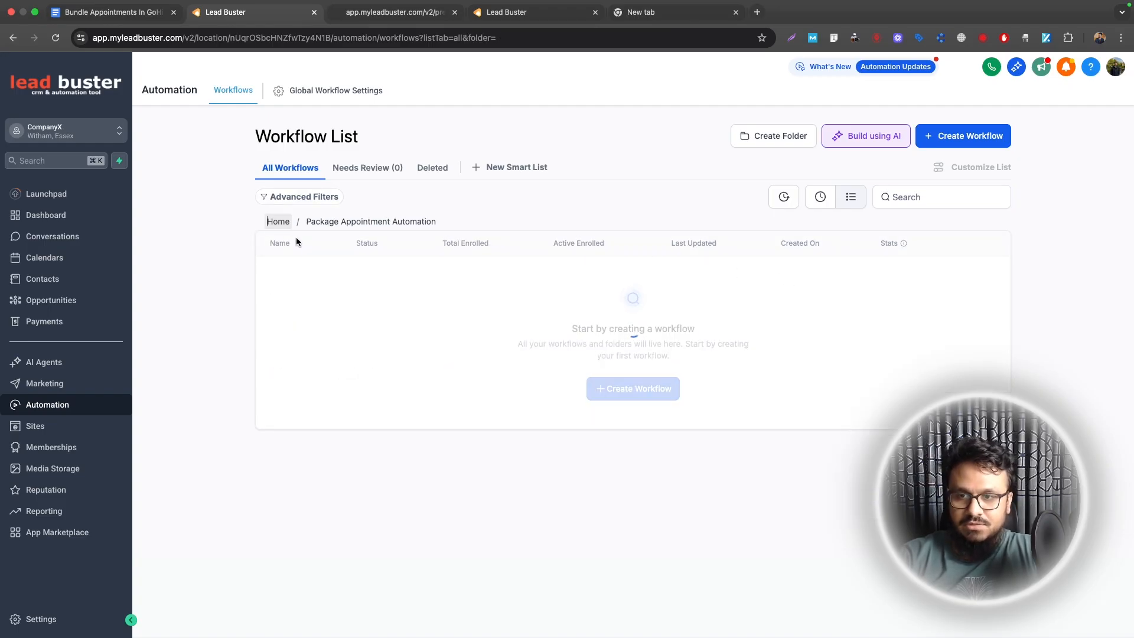
left_click(322, 331)
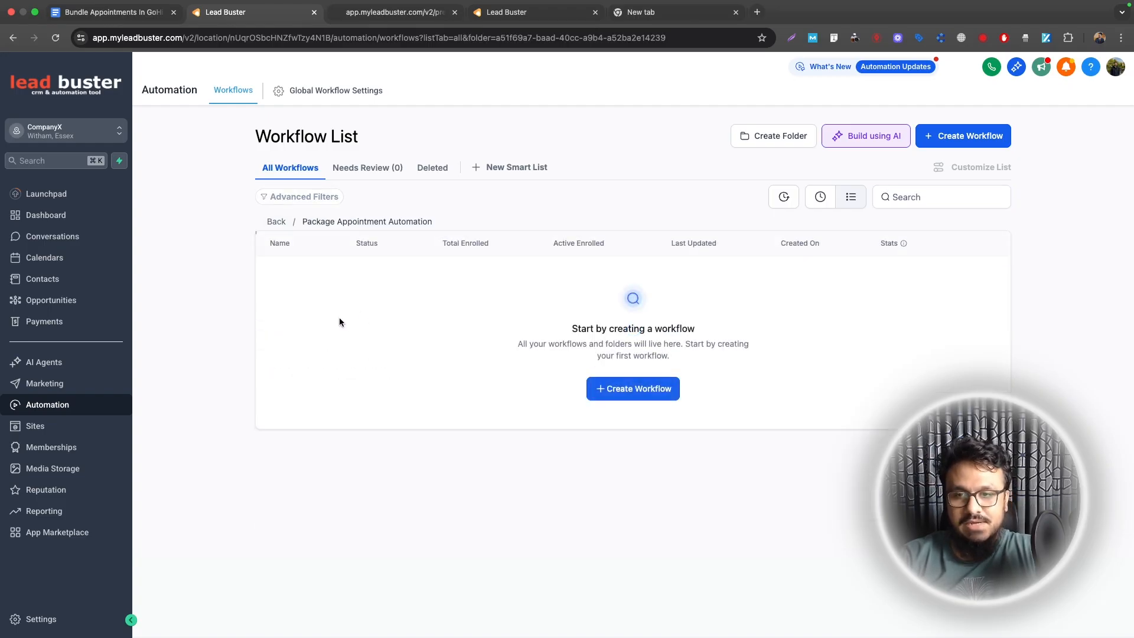
left_click(620, 390)
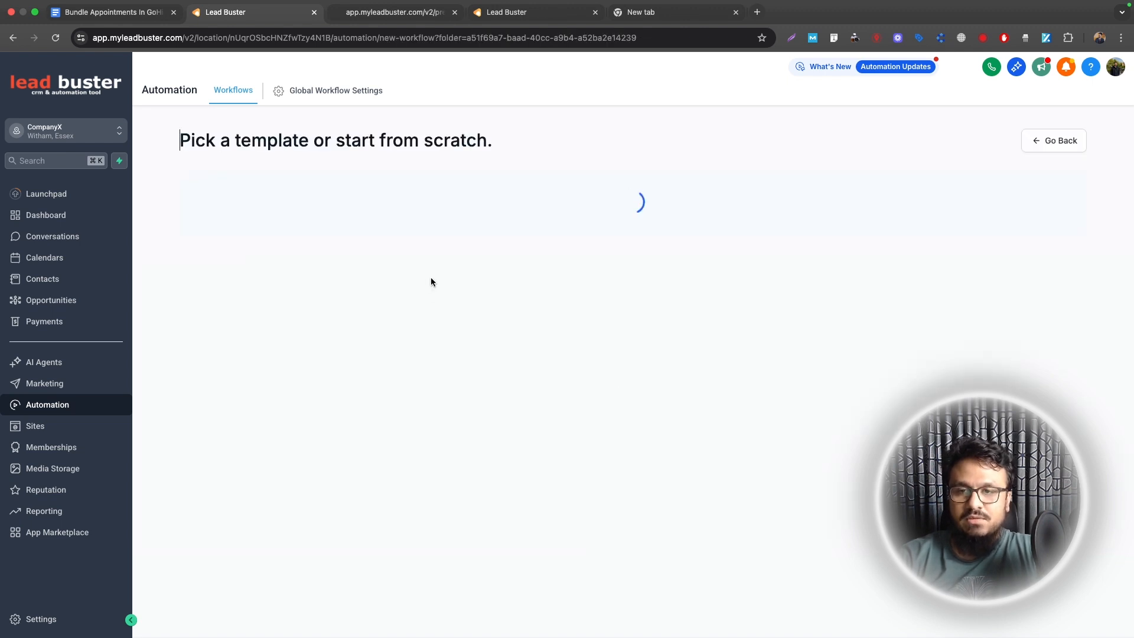
left_click(422, 309)
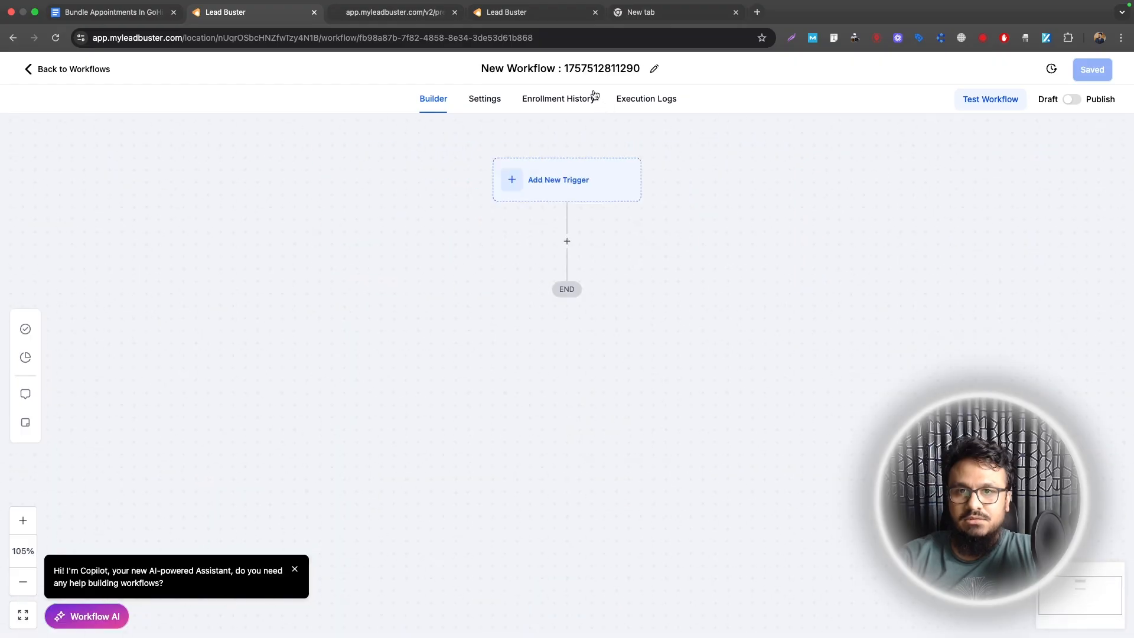
left_click(578, 70)
type("1. P")
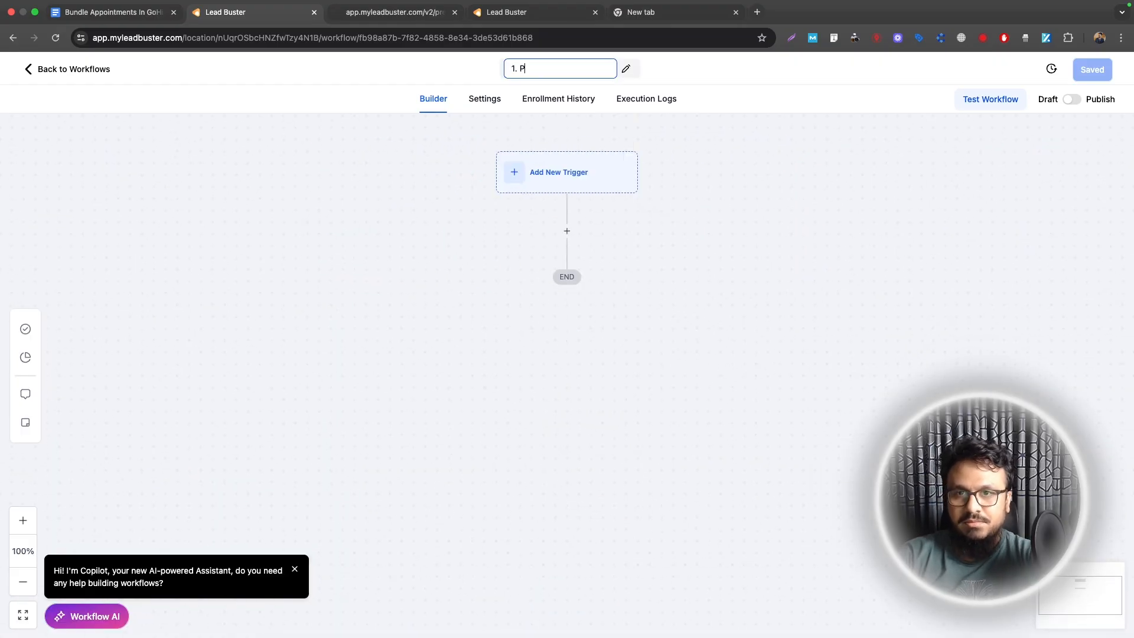
type("ackage Appointments Purchased")
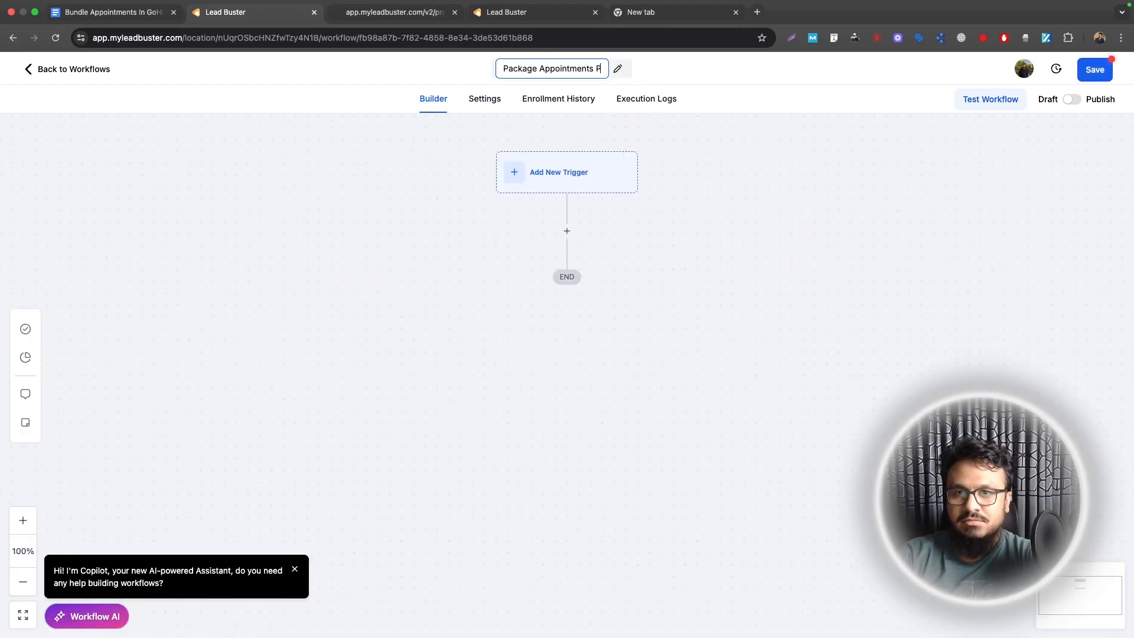
Step: Add an Order Form Submission trigger filtered to Package Appointment Funnel, Purchase Page and product
left_click(559, 172)
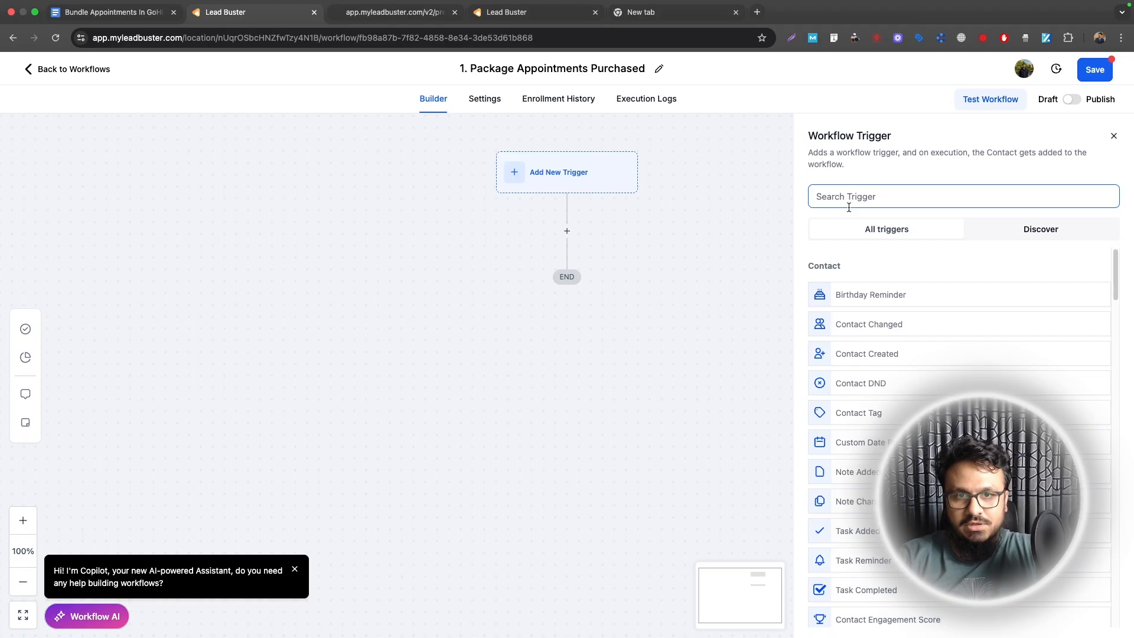
left_click(850, 207)
type("order")
left_click(832, 303)
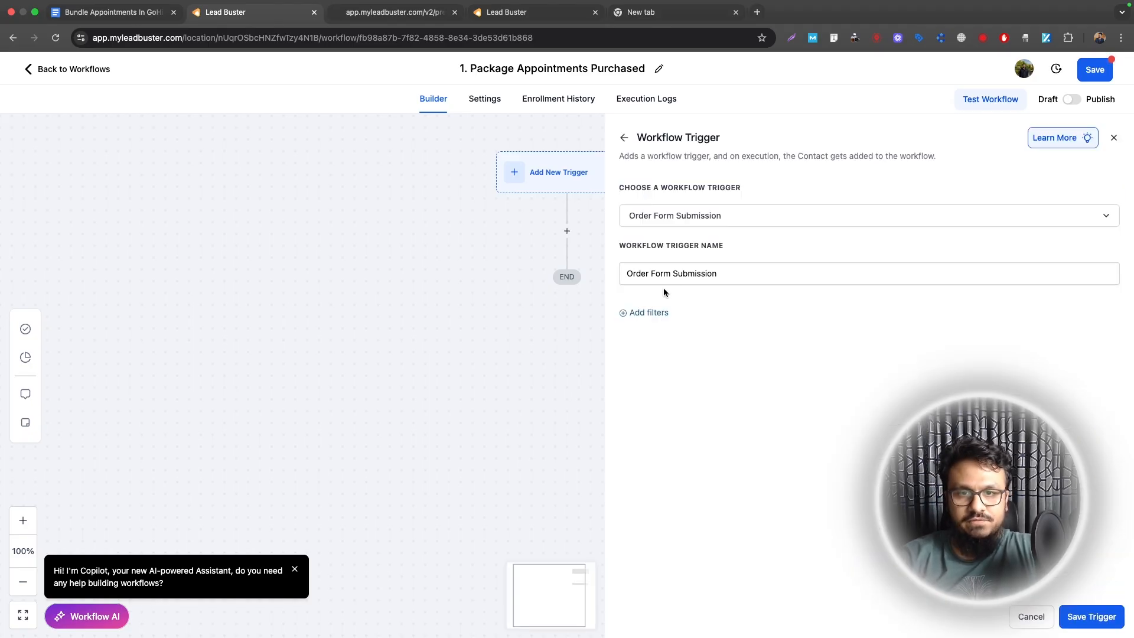
left_click(650, 312)
left_click(643, 327)
left_click(661, 408)
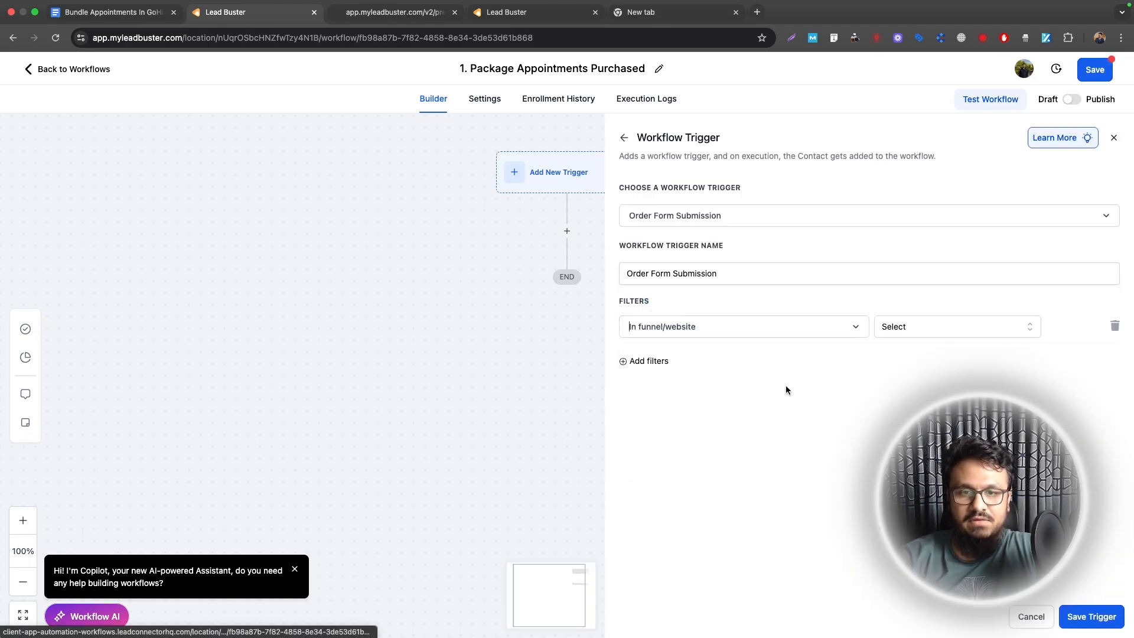
left_click(937, 326)
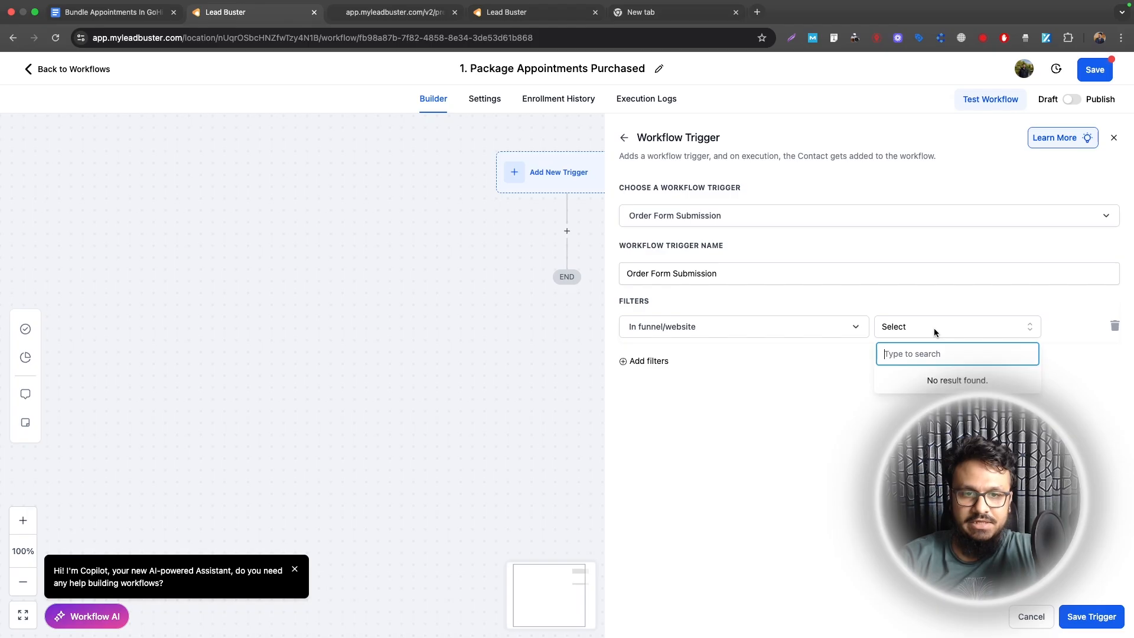
left_click(915, 383)
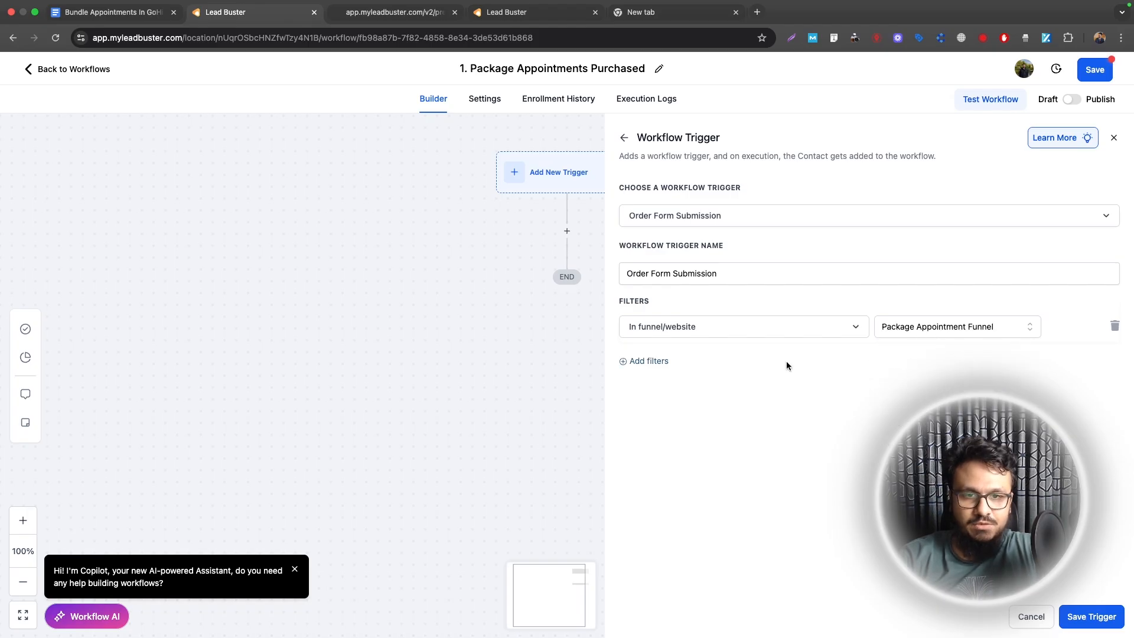
left_click(649, 361)
left_click(650, 361)
left_click(675, 443)
left_click(904, 360)
left_click(901, 415)
left_click(649, 395)
left_click(649, 395)
left_click(701, 476)
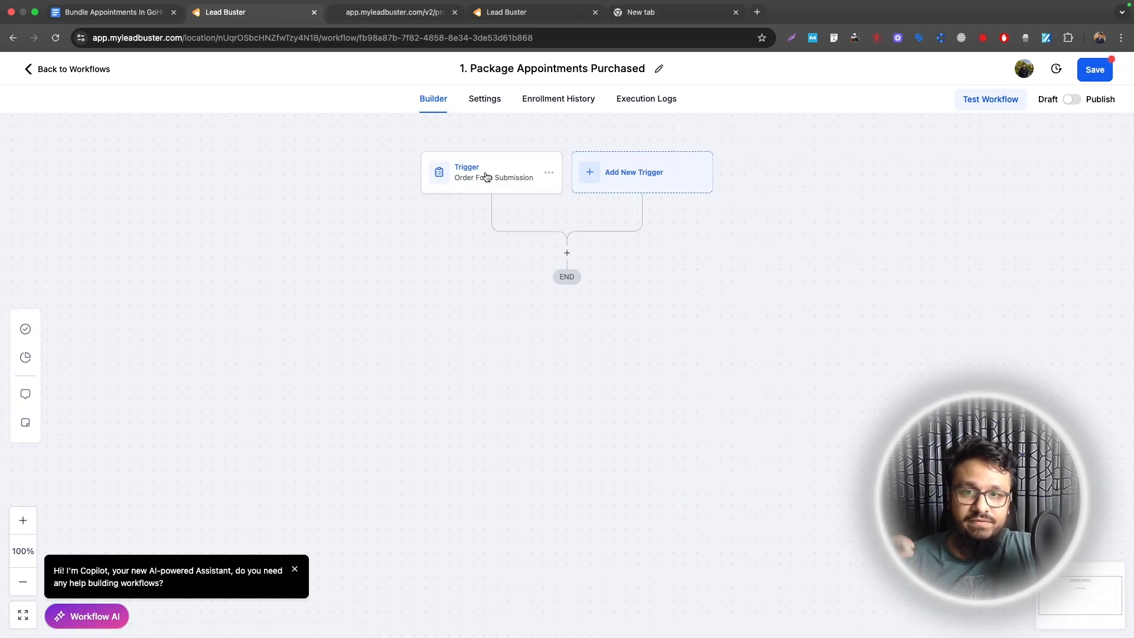
Step: Add a Send Email action with the sender name and subject 'Here are the next steps to book your 5 sessions'
left_click(567, 253)
type("email")
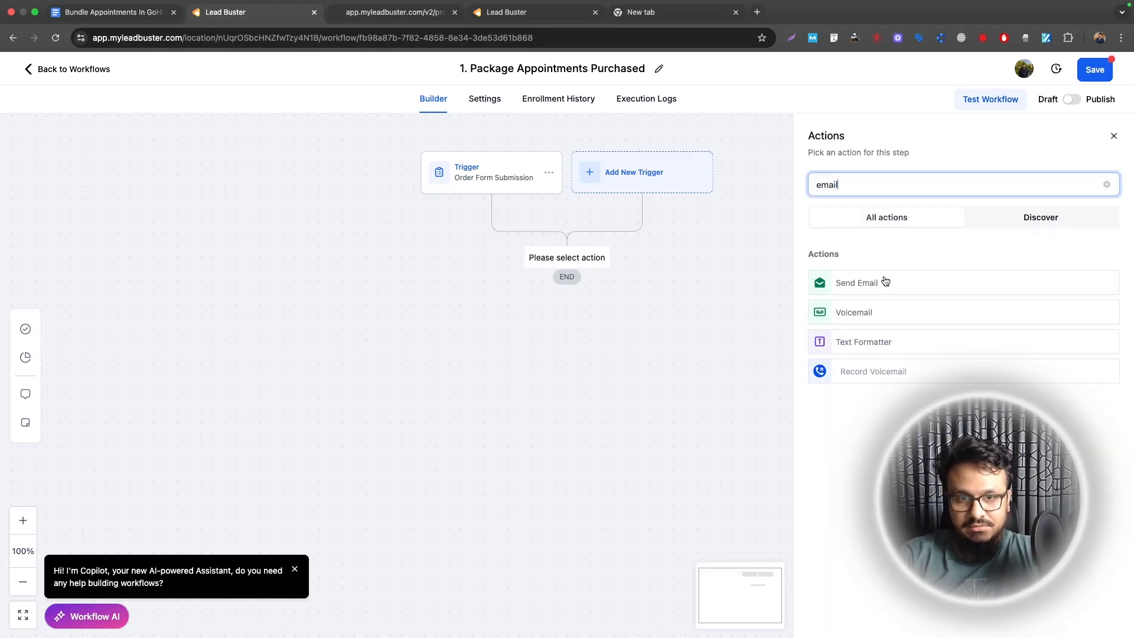
left_click(884, 277)
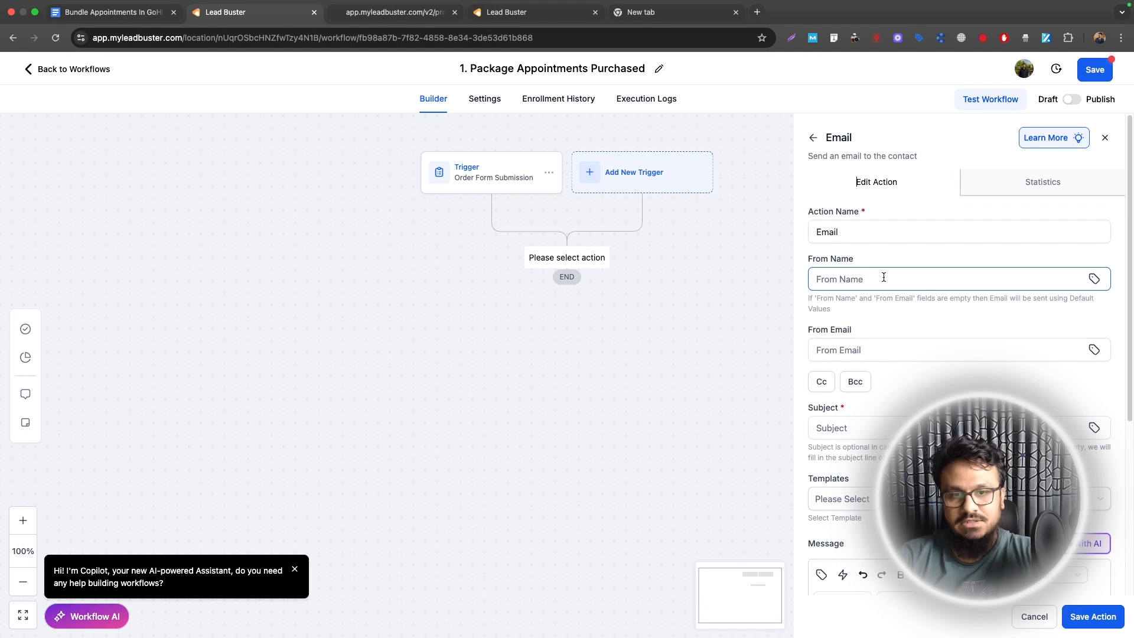
left_click(883, 278)
type("Hasib Ashad")
left_click(891, 313)
type("Here are the next ste")
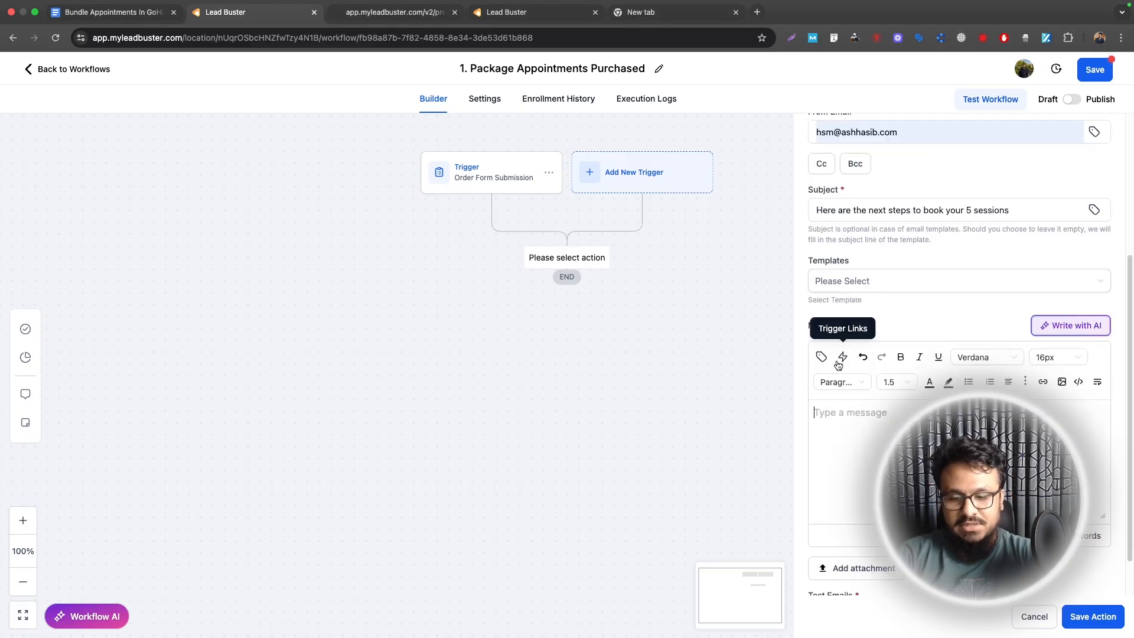
Step: Write the message greeting the contact by first name, and copy the booking link from the other tab
type("Hi")
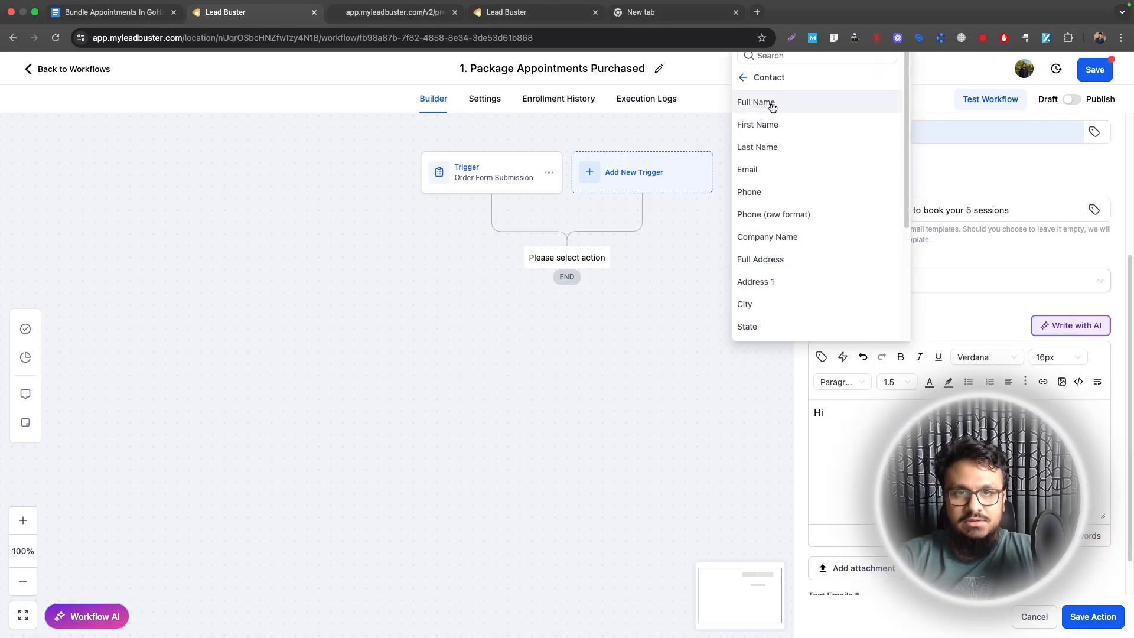
left_click(761, 125)
key("Return")
key("Return")
type("Thanks for purch")
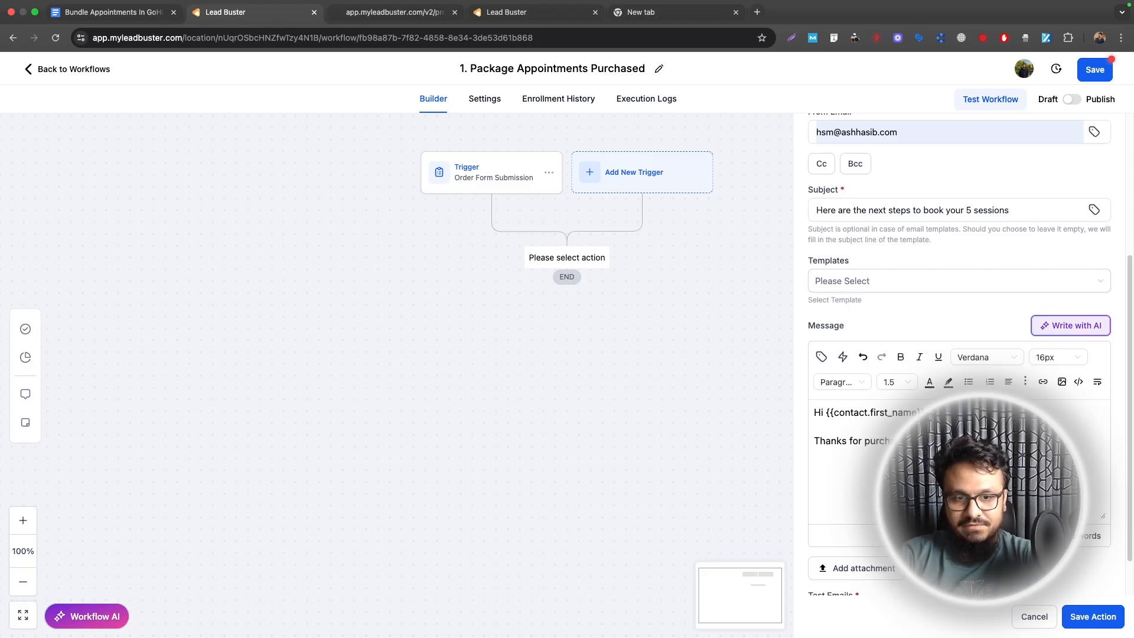
type("the calendar, pl")
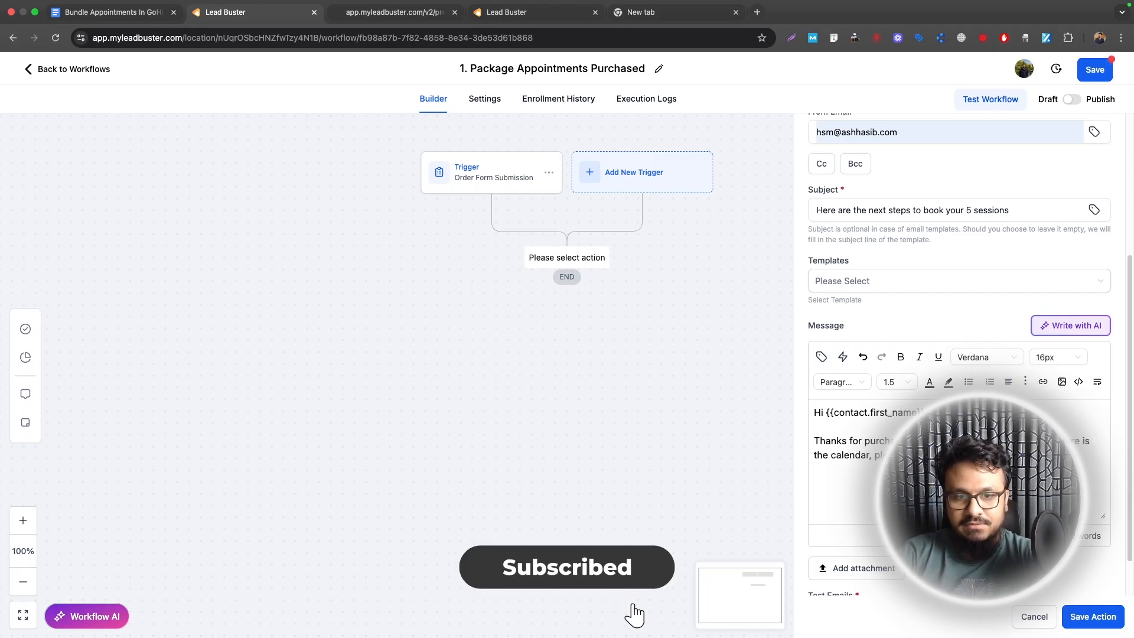
left_click(627, 7)
left_click(439, 43)
key("super+c")
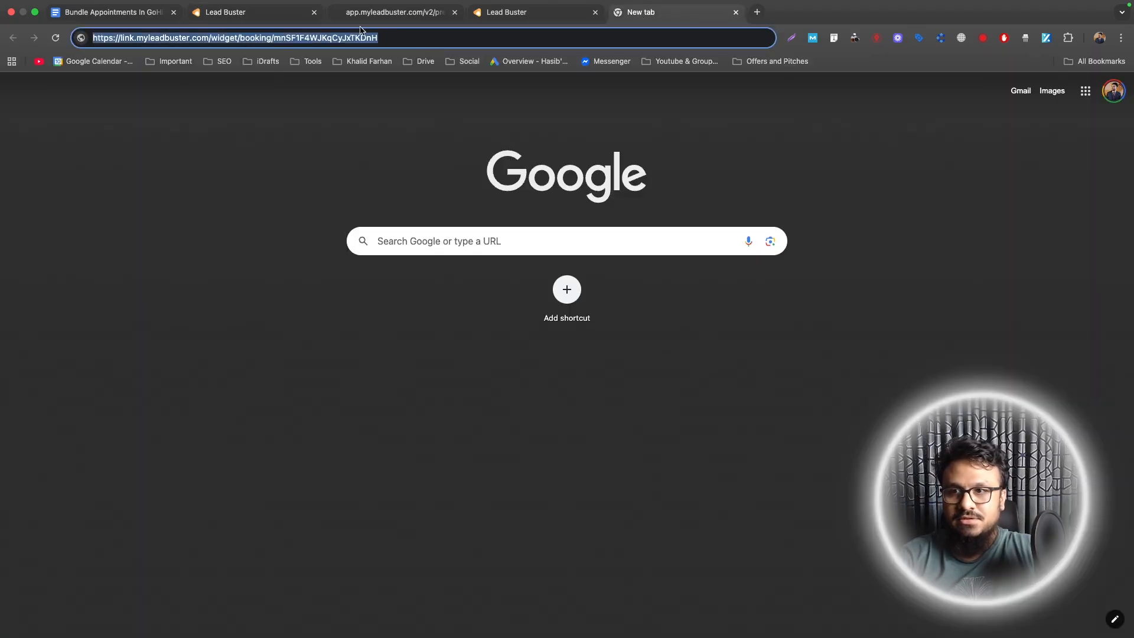
left_click(234, 12)
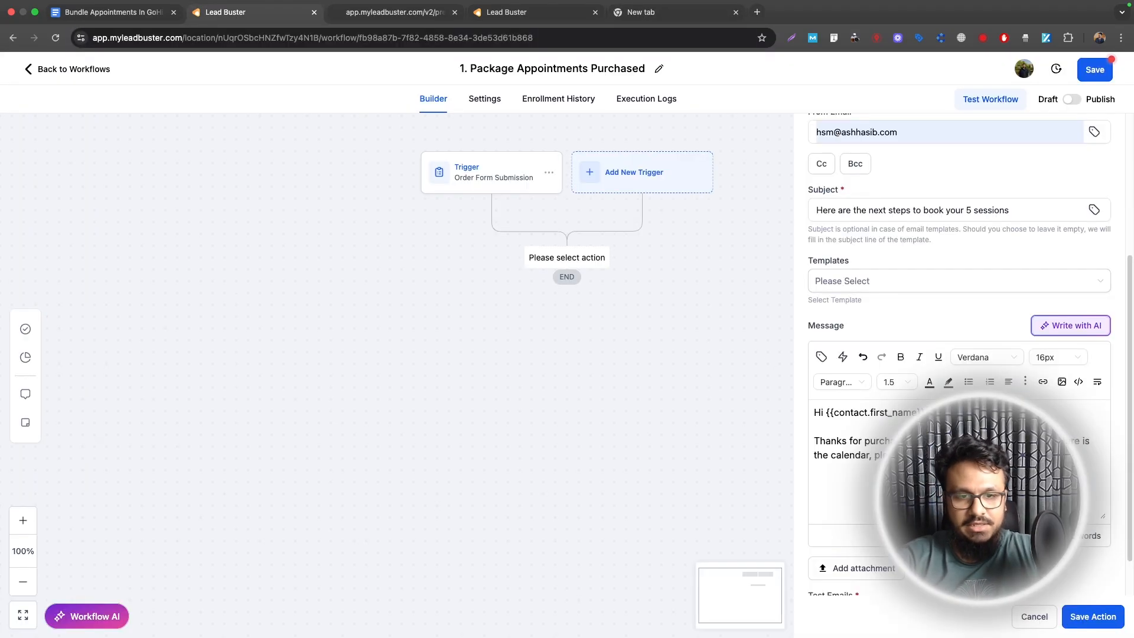
Step: Insert the booking link opening in a new window, add a 'Best Regards' signature, and save the email
left_click(1043, 382)
left_click(489, 296)
key("super+v")
left_click(478, 402)
left_click(478, 449)
left_click(691, 448)
type("Best Regards,")
key("Return")
type("Hasib")
left_click(1093, 616)
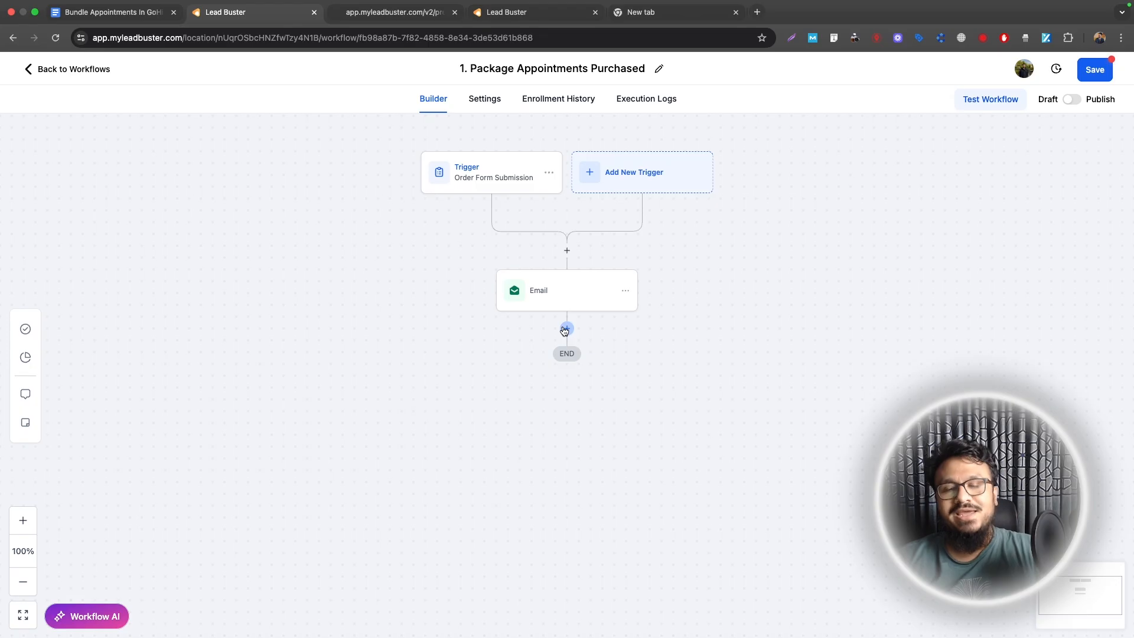
Step: Add an Update Contact Field action setting Remaining Sessions to 5 after the Email
left_click(566, 329)
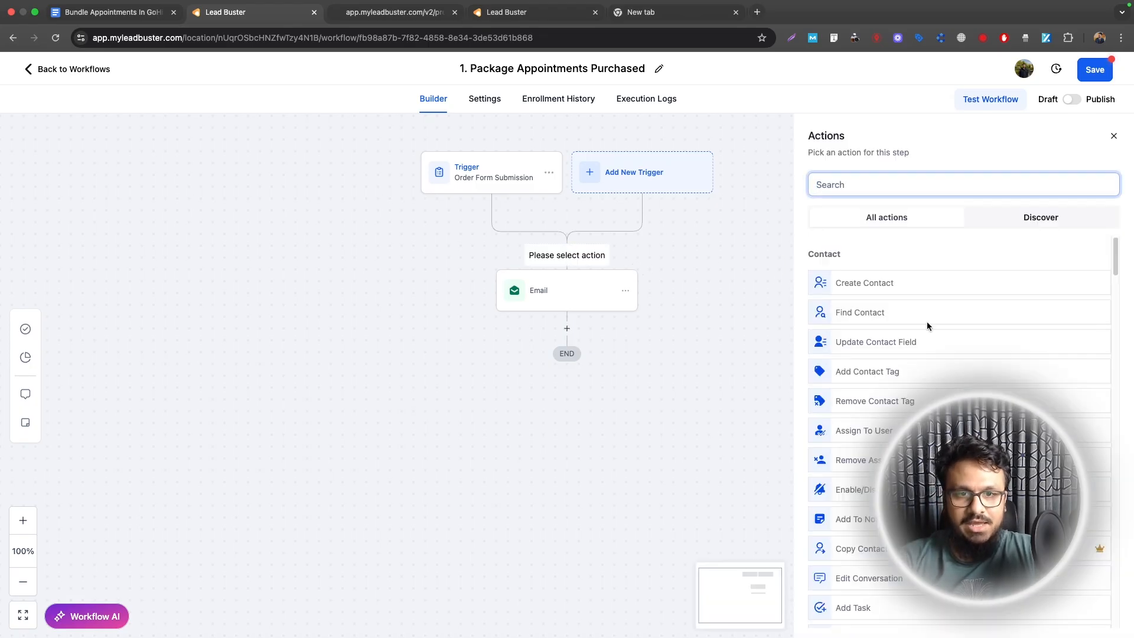
left_click(1114, 136)
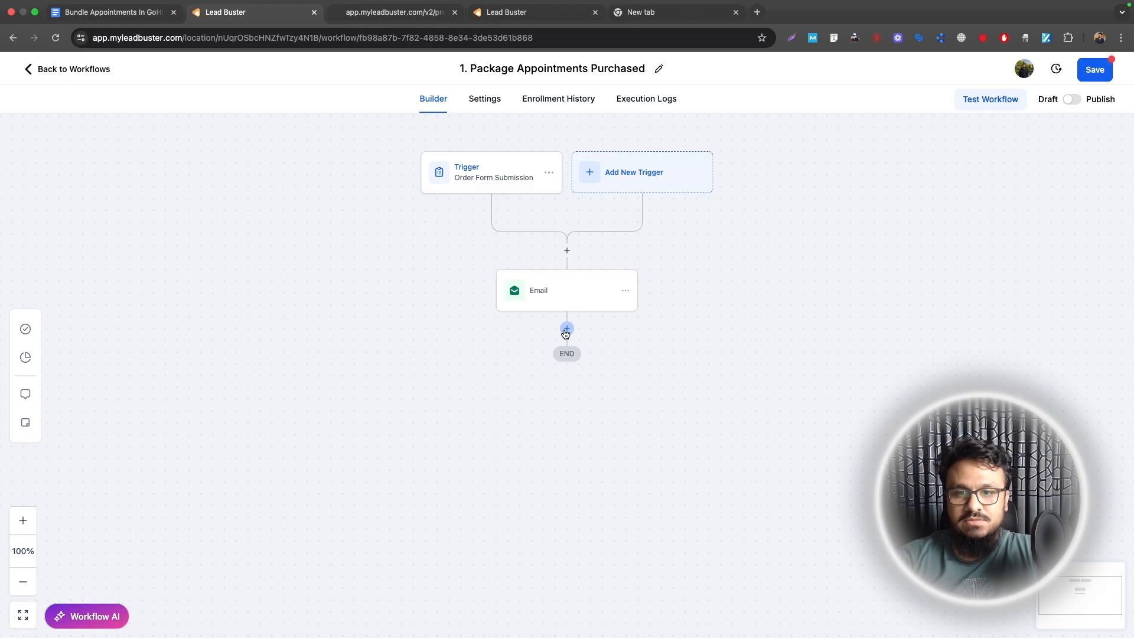
left_click(568, 330)
type("update")
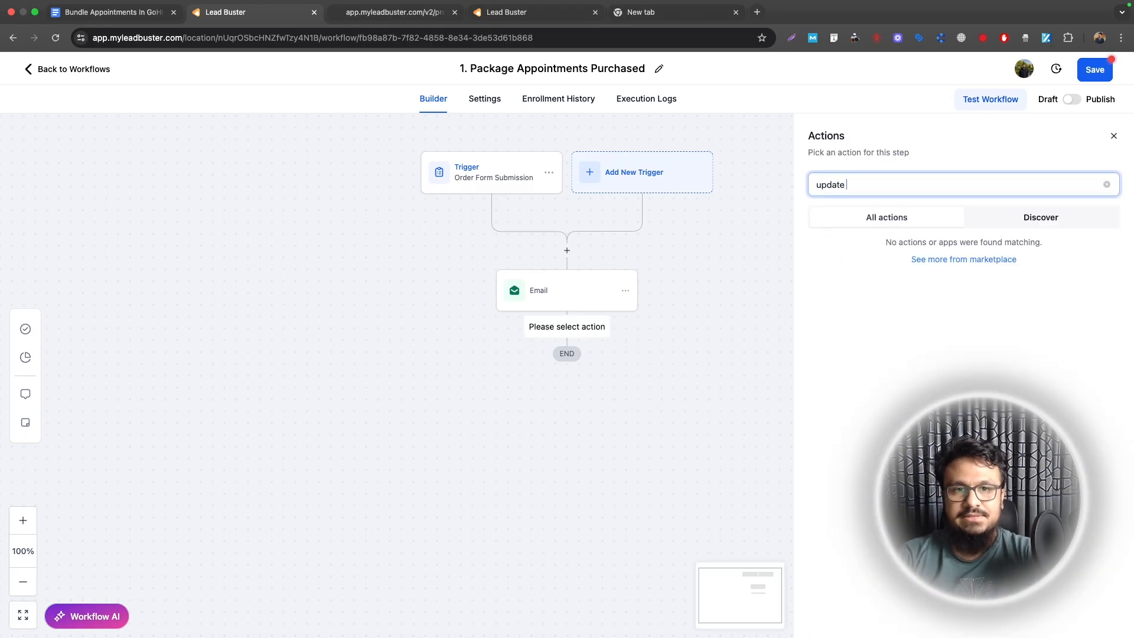
left_click(856, 343)
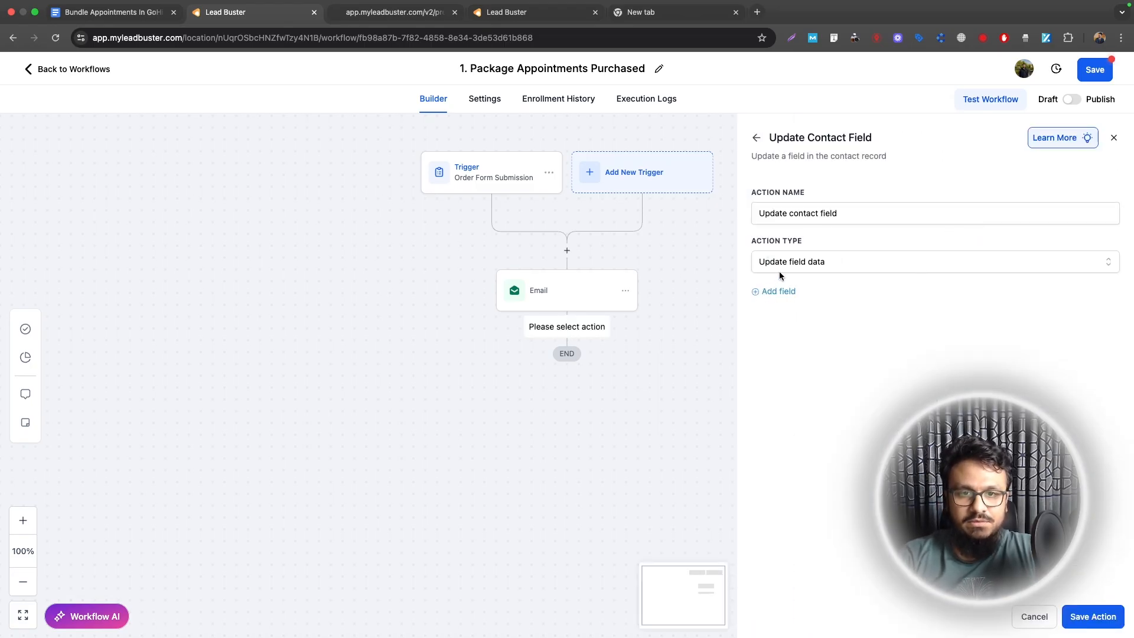
left_click(777, 291)
left_click(781, 308)
type("remain")
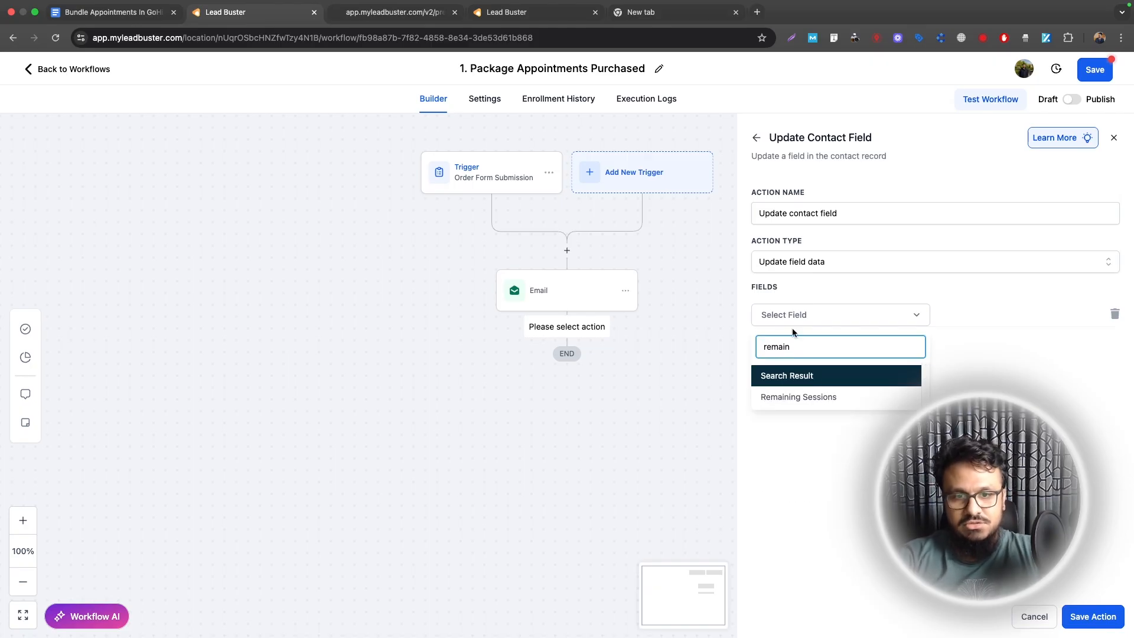
left_click(798, 397)
type("5")
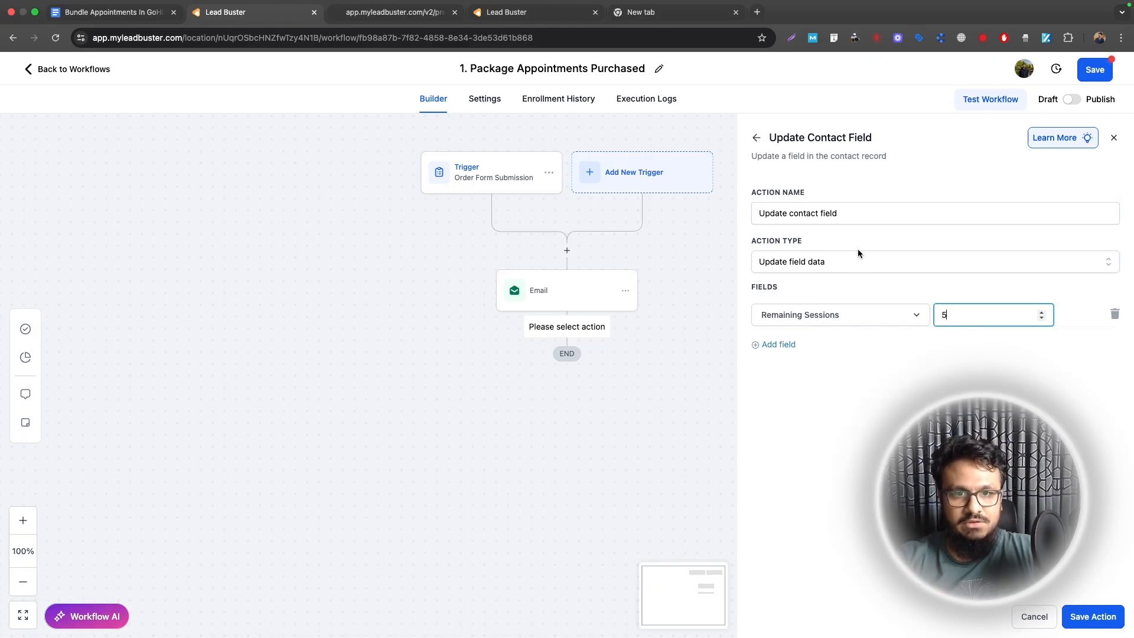
Step: Rename the step 'Update Remaining Sessions To 5' and publish the workflow
left_click(855, 211)
key("super+a")
type("Update Remai")
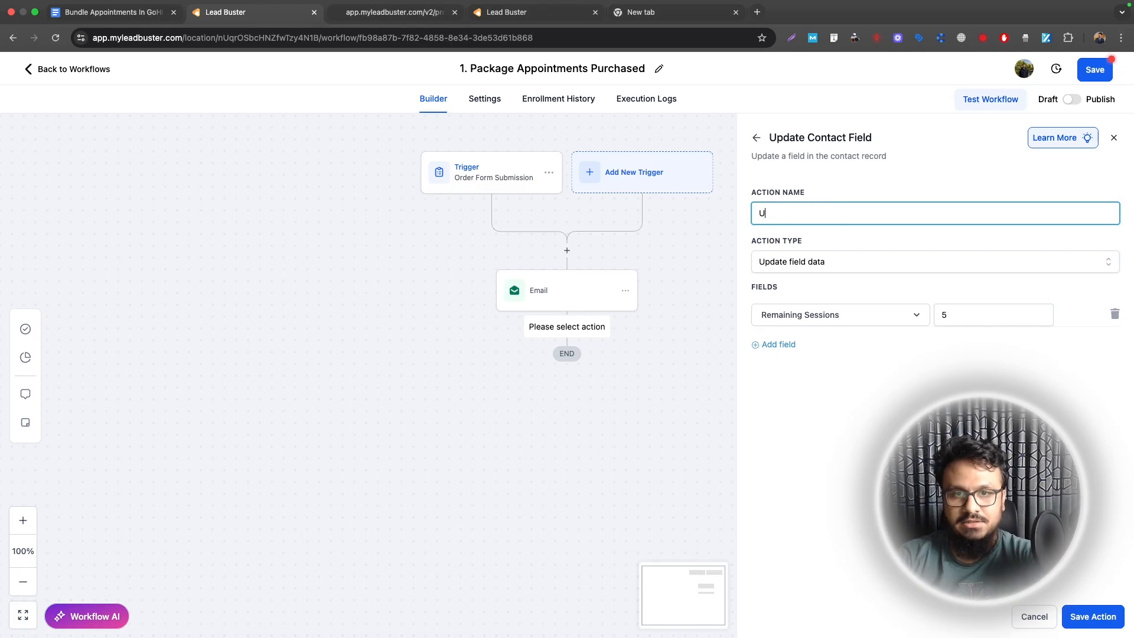
type("ning Session")
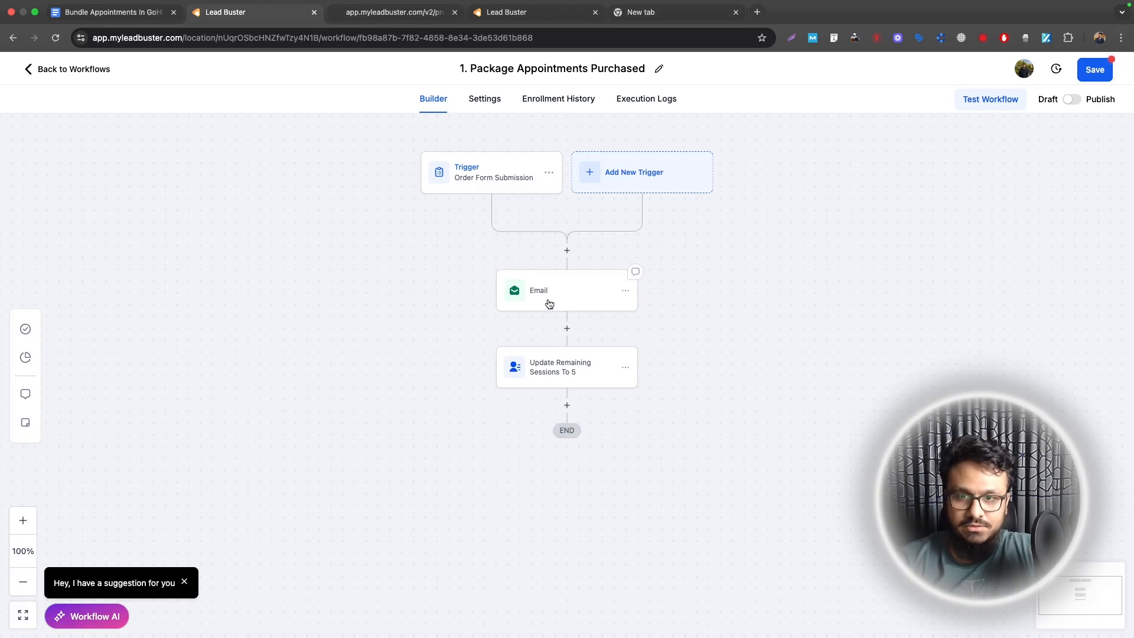
left_click(581, 371)
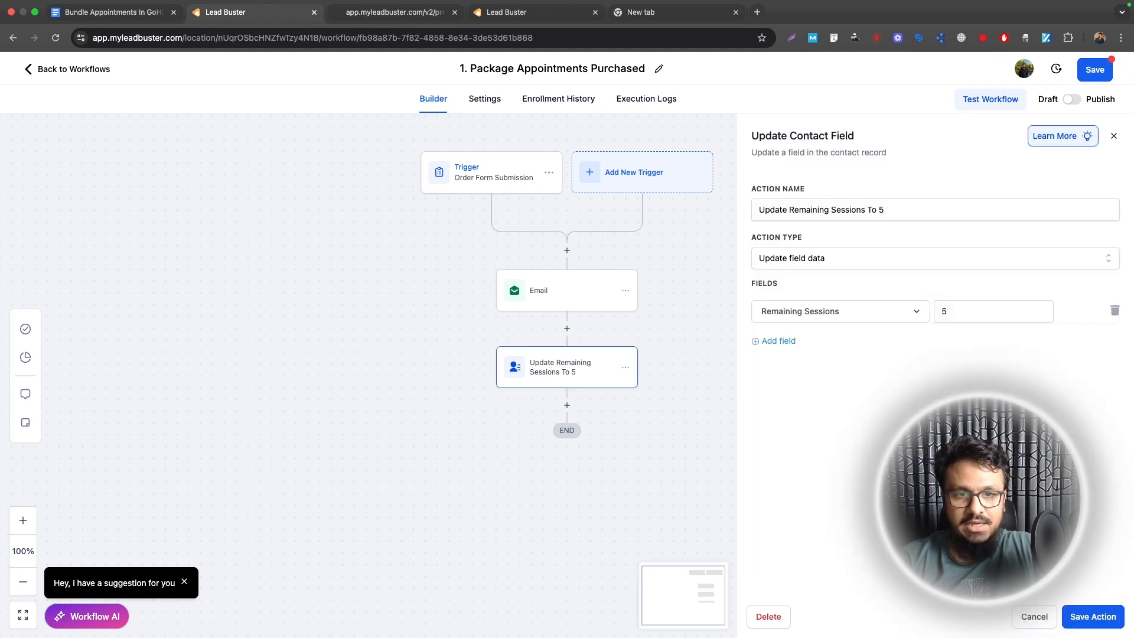
left_click(690, 369)
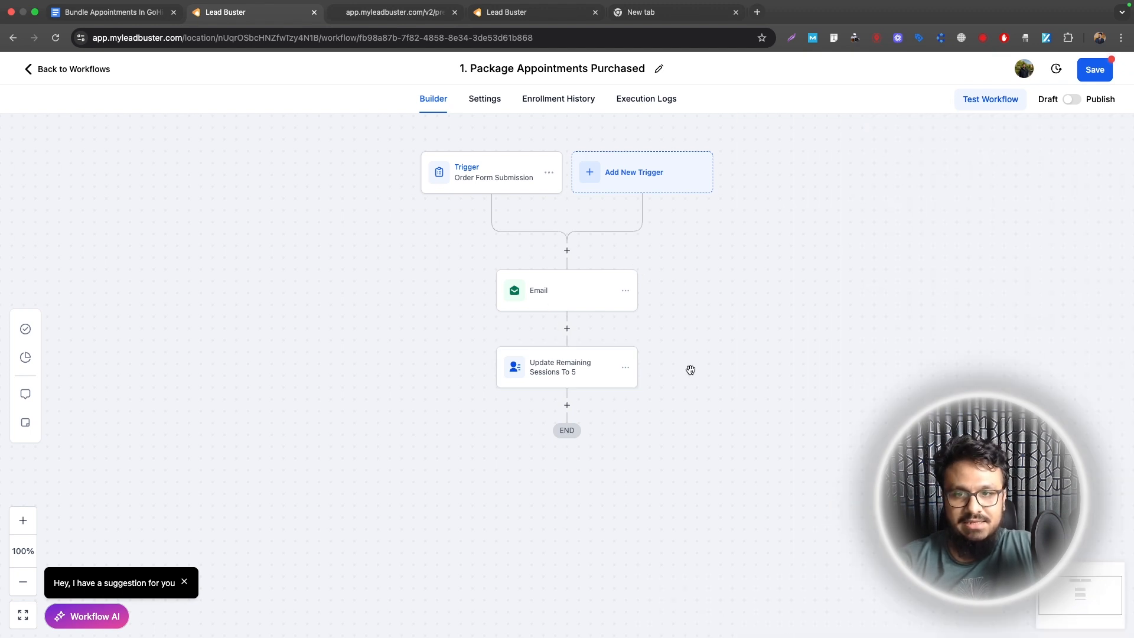
left_click(1071, 100)
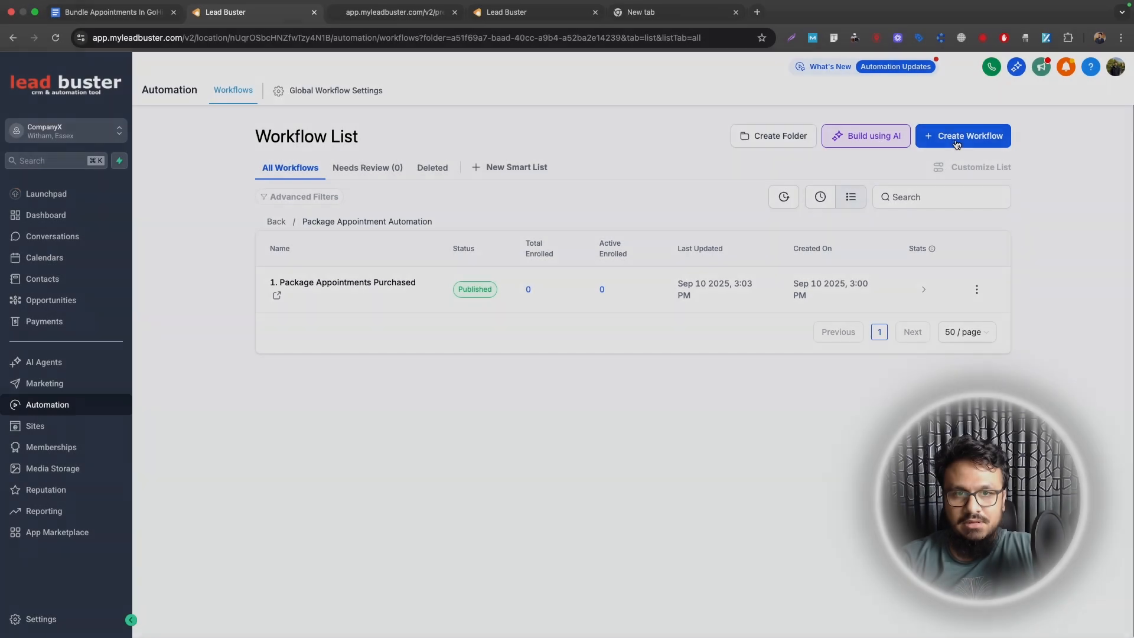
left_click(962, 136)
Step: Start a blank workflow named '2. Package Appointment Requested'
left_click(942, 168)
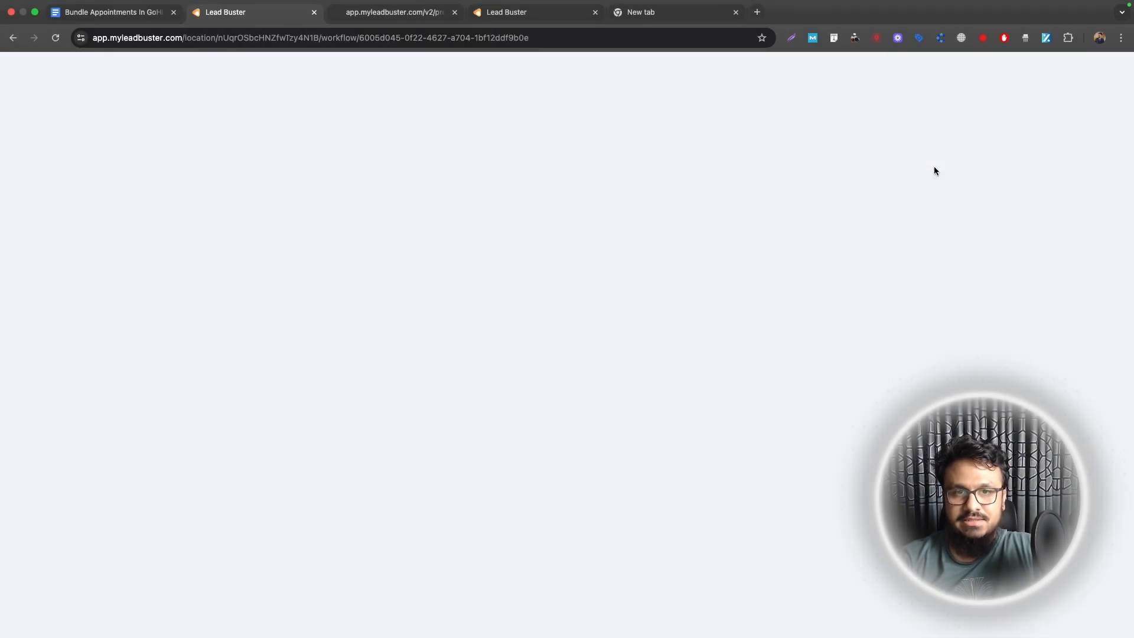
left_click(550, 68)
type("2. ")
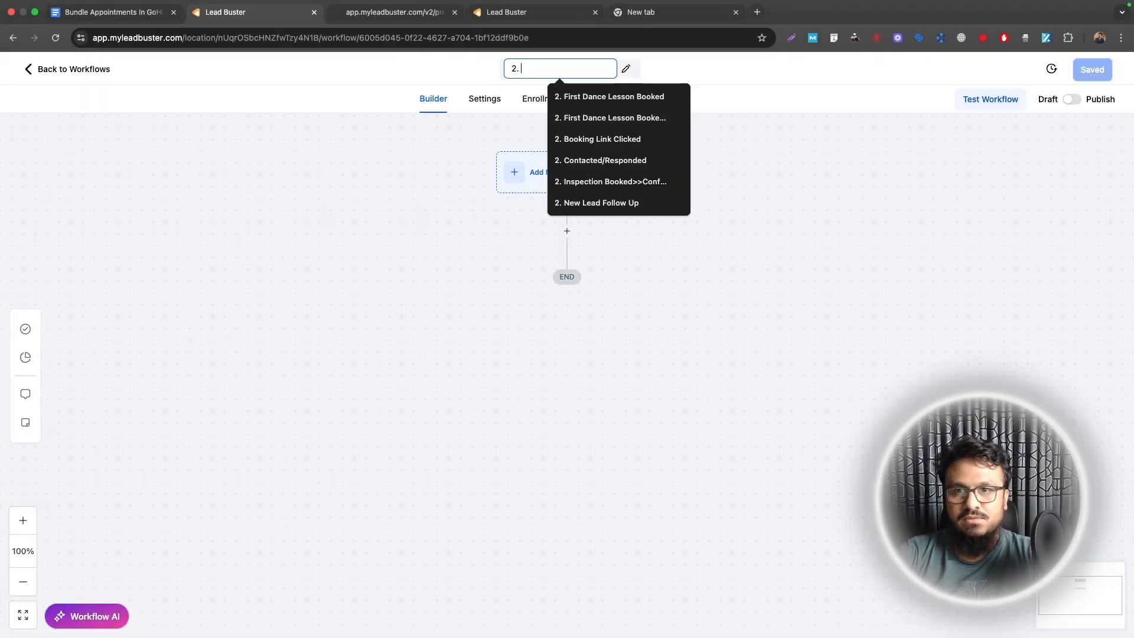
type("Package Appointment Requested")
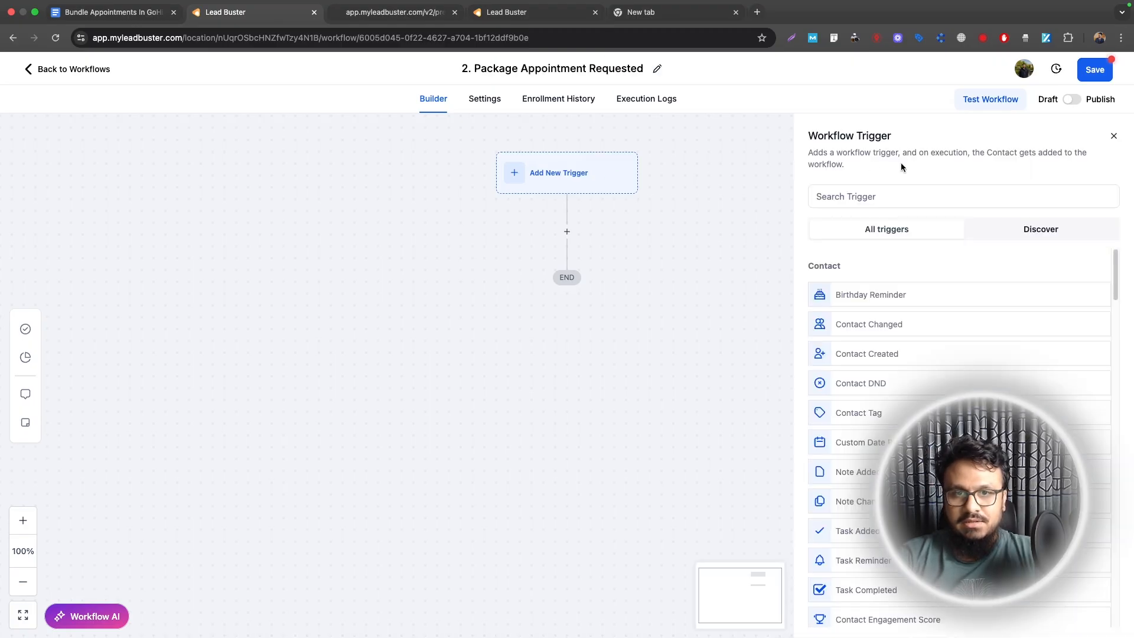
Step: Add a Customer Booked Appointment trigger filtered to the Book A Consultation calendar and save it
left_click(909, 195)
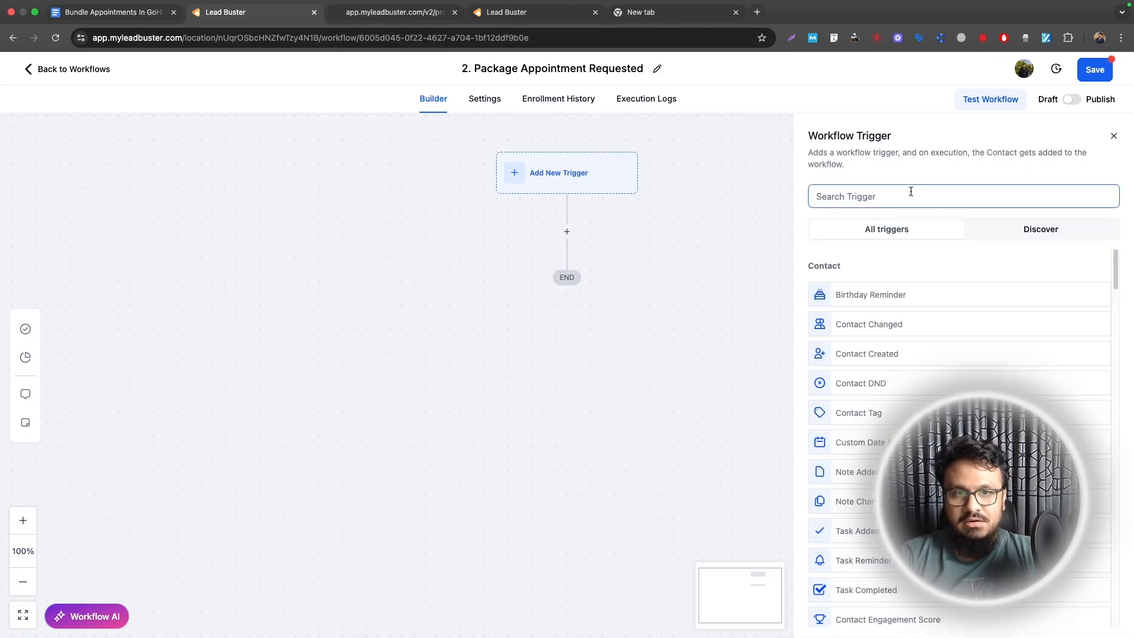
type("customer")
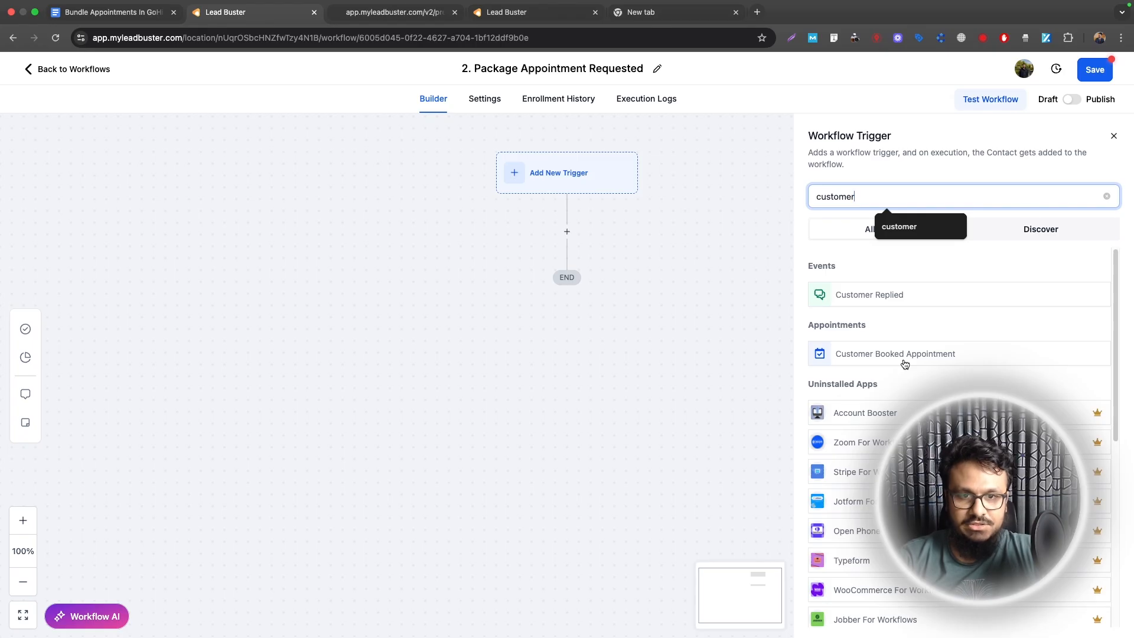
left_click(874, 356)
left_click(637, 313)
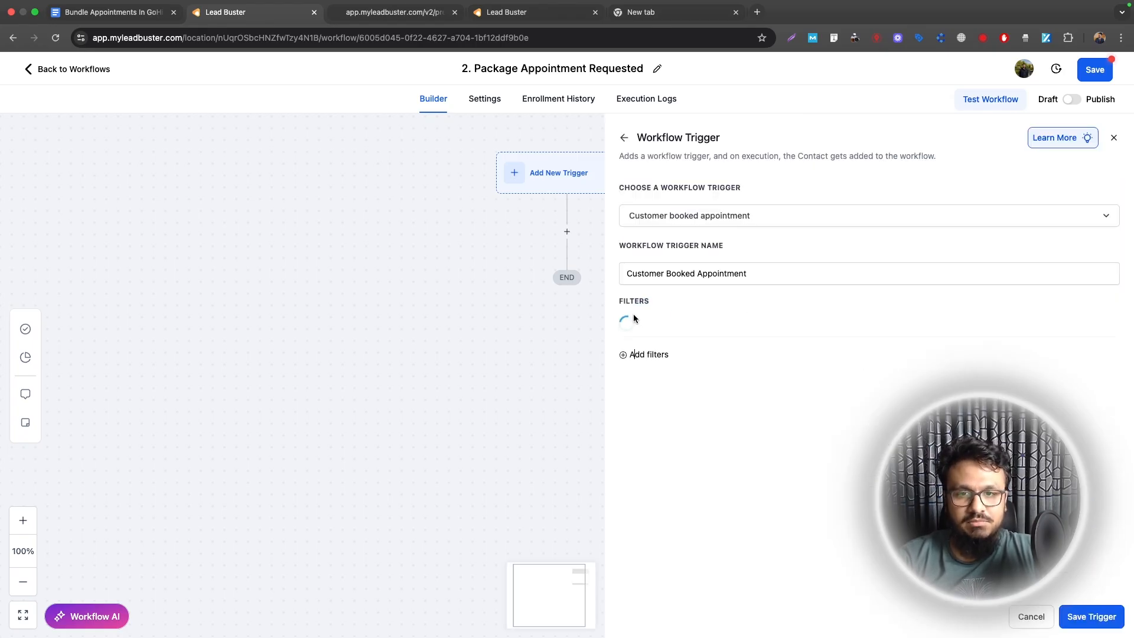
left_click(662, 327)
left_click(653, 431)
left_click(910, 378)
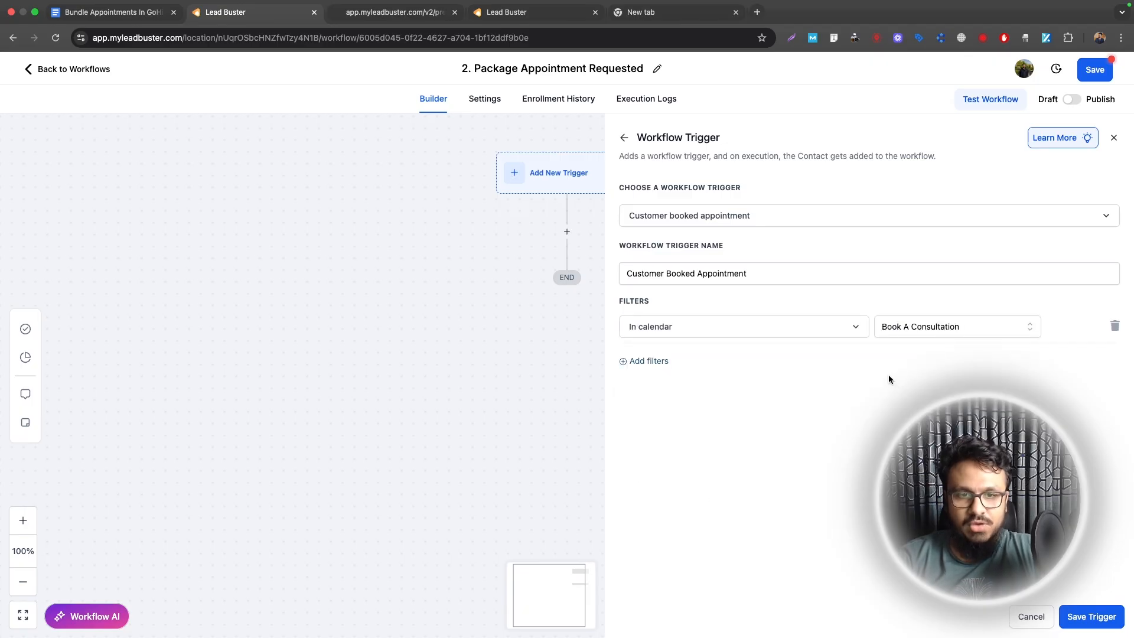
left_click(642, 361)
left_click(1115, 361)
left_click(1092, 618)
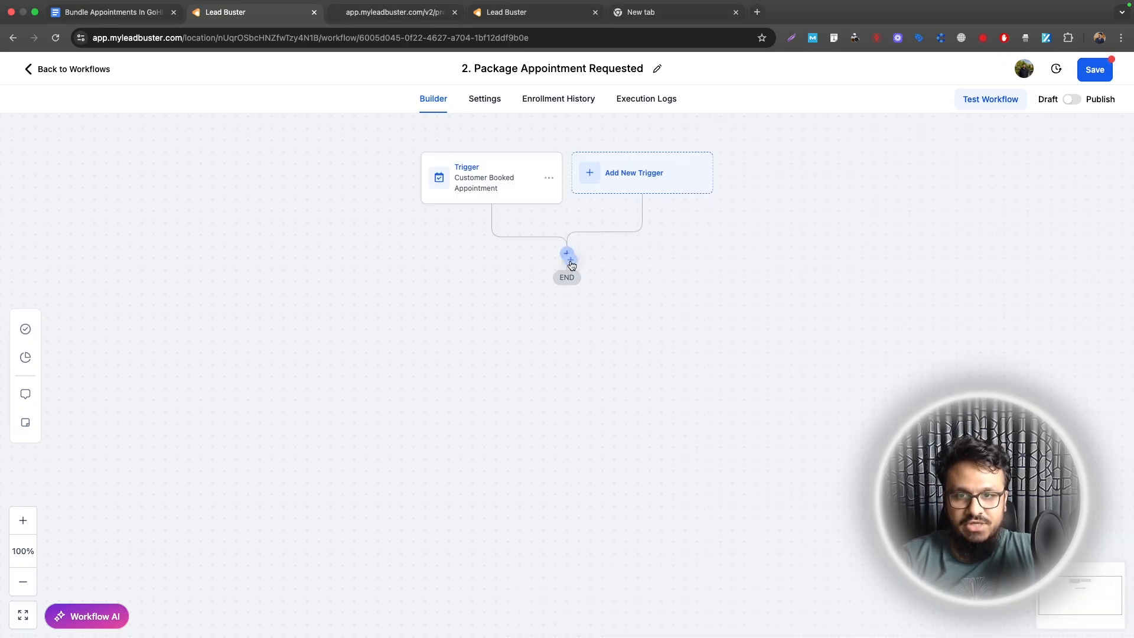
Step: Add an If/Else condition step named 'Remaining Sessions' after the trigger
left_click(566, 255)
type("if")
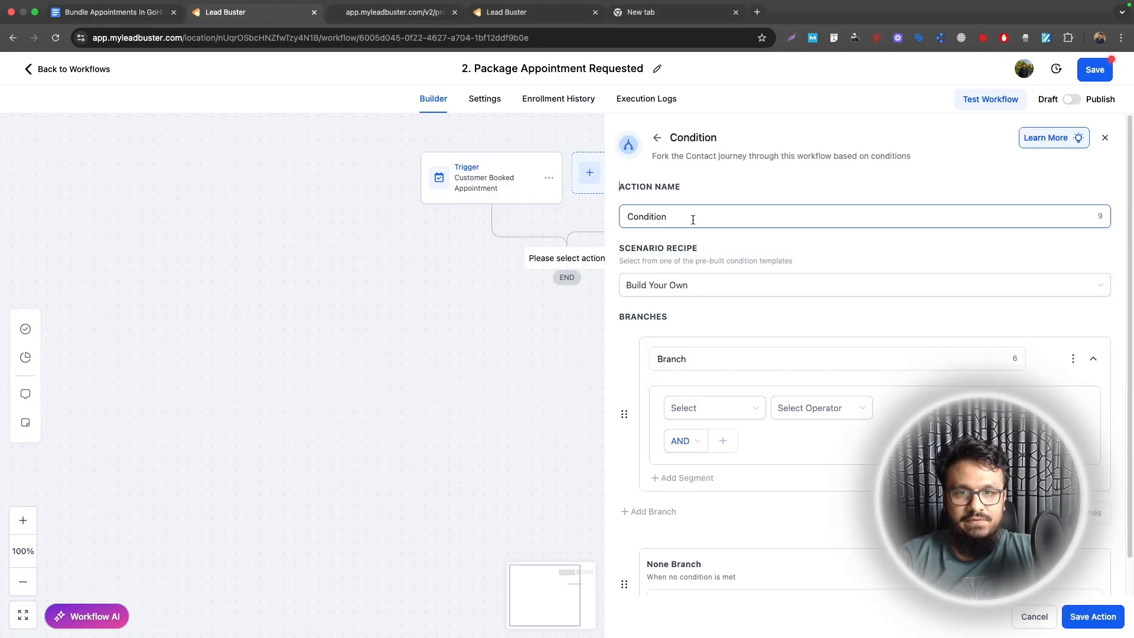
triple_click(694, 221)
type("Remaining Sessions")
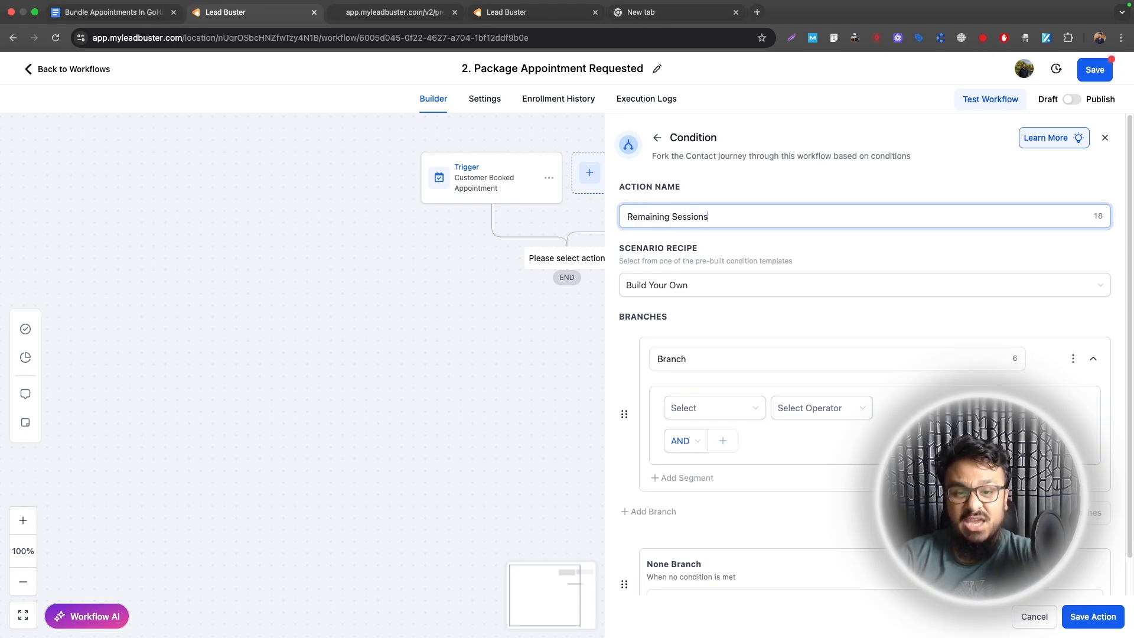
Step: Make the 'No Session Left' branch check Remaining Sessions equals 0
triple_click(790, 358)
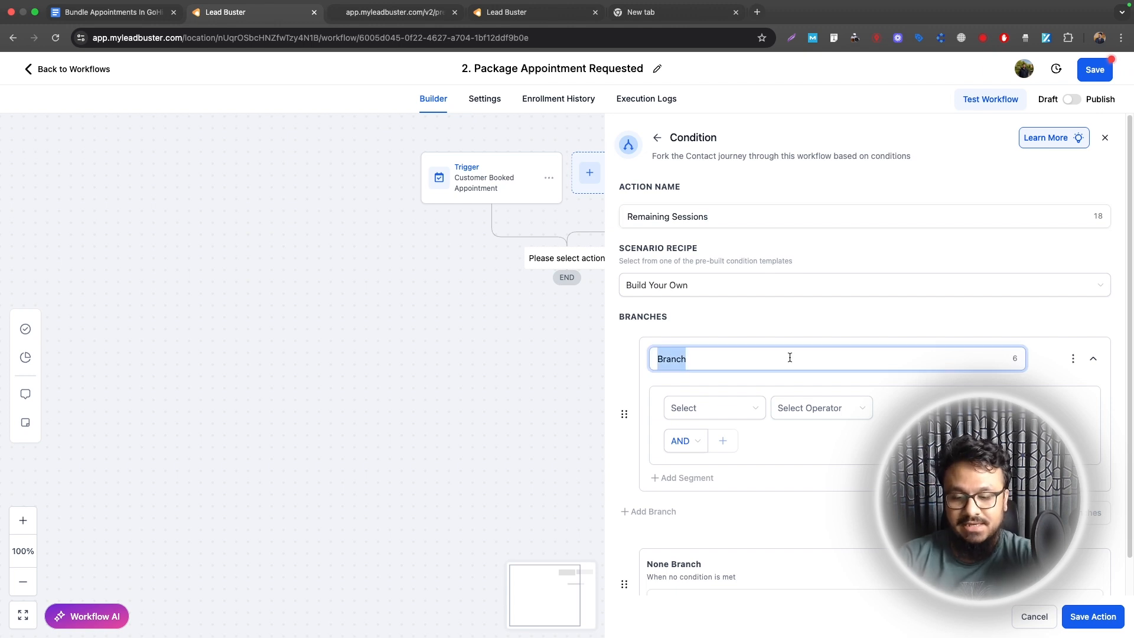
type("No Session Left")
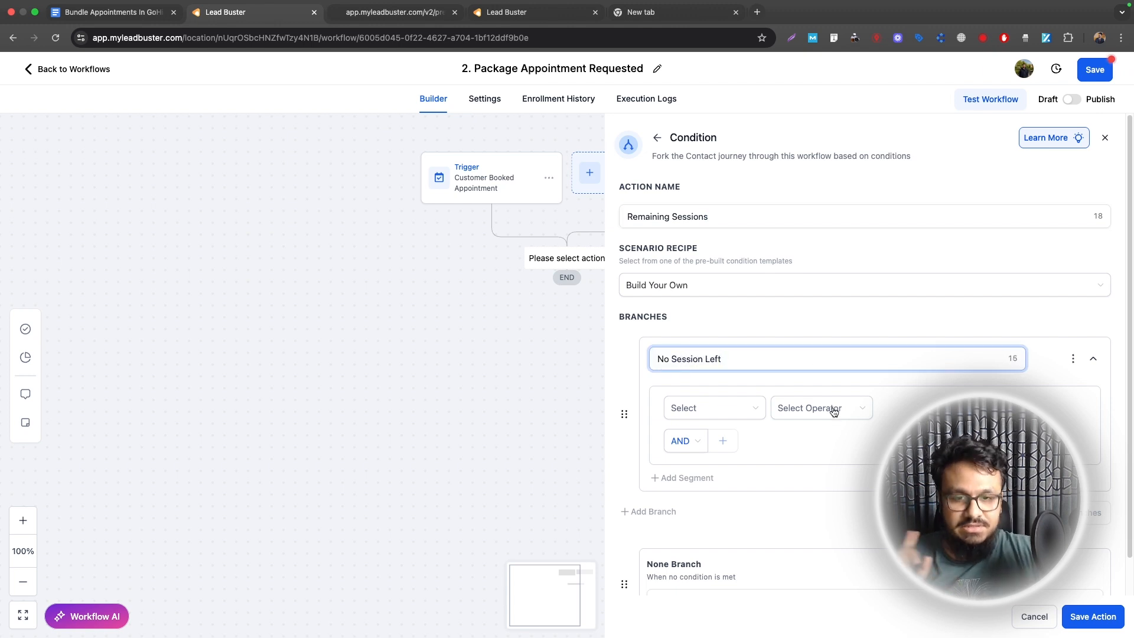
left_click(752, 407)
left_click(721, 440)
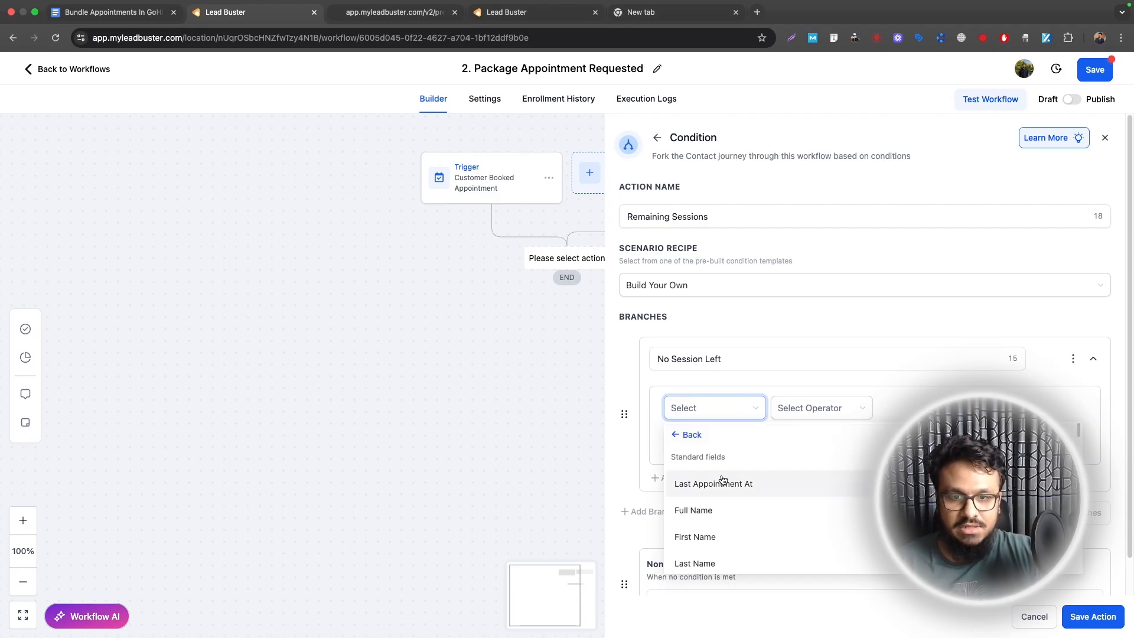
left_click(716, 415)
type("remain")
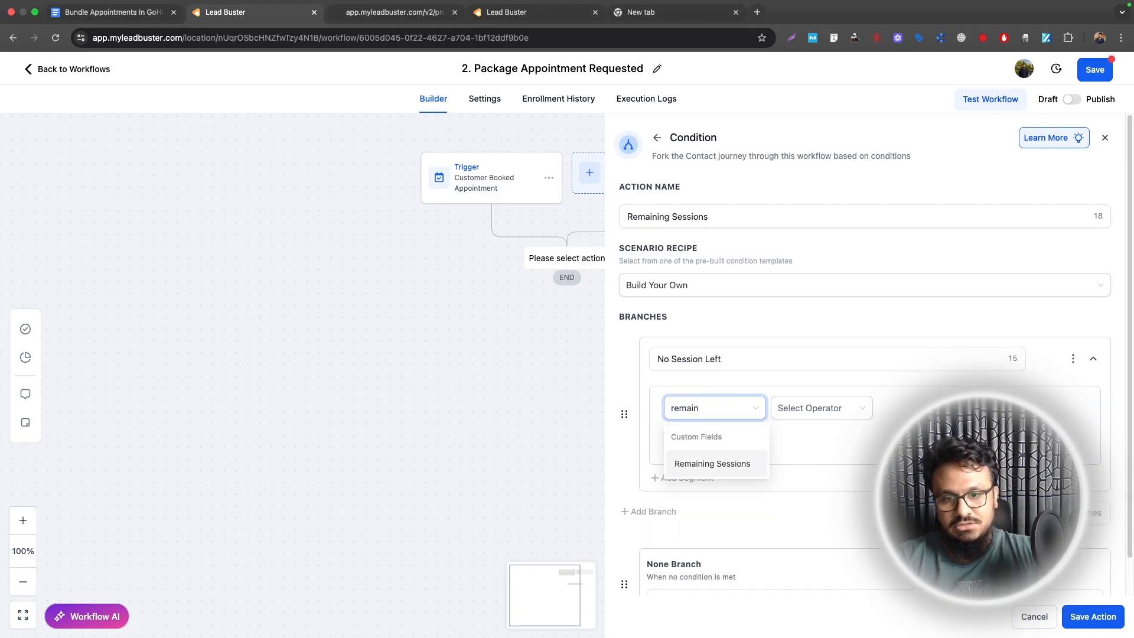
left_click(712, 463)
left_click(797, 408)
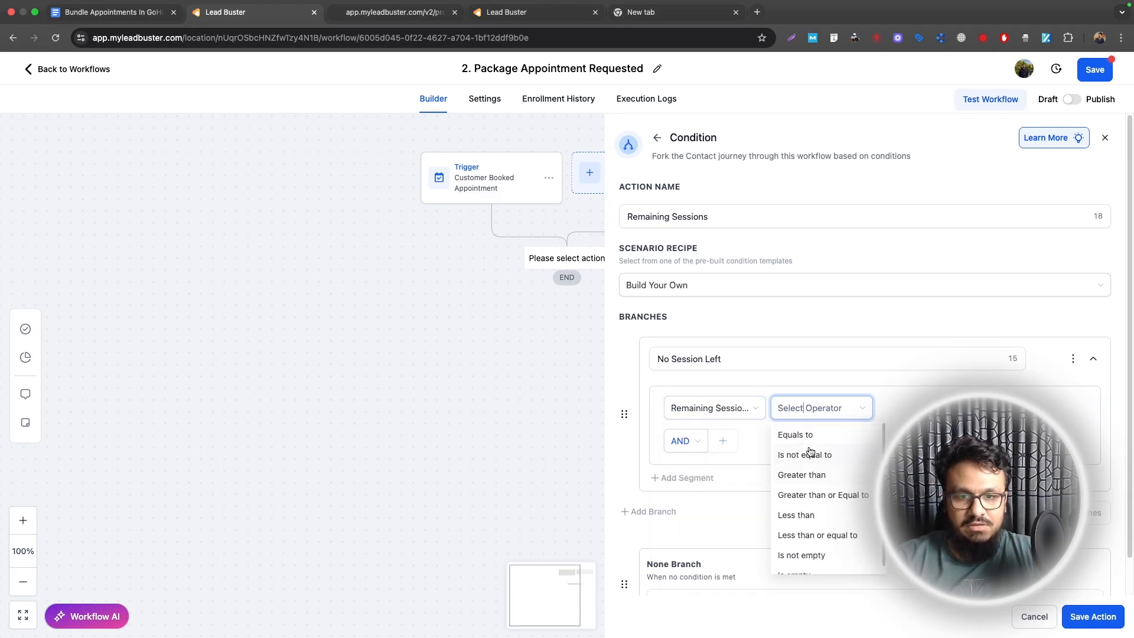
left_click(797, 435)
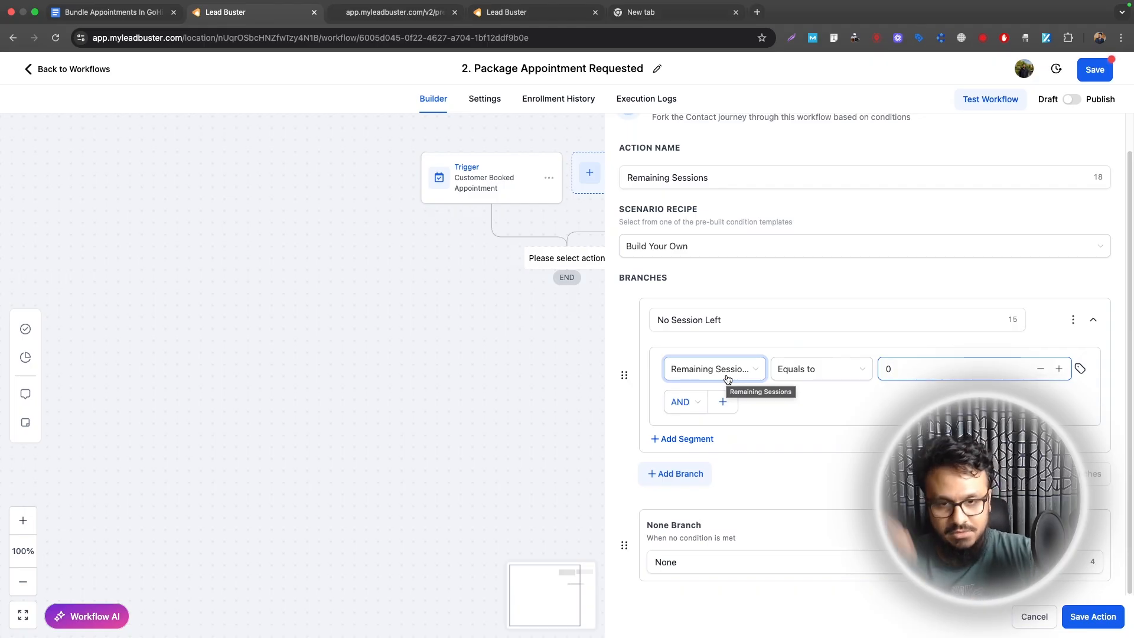
Step: Rename the fallback branch to 'Sessions Not Zero'
left_click(735, 561)
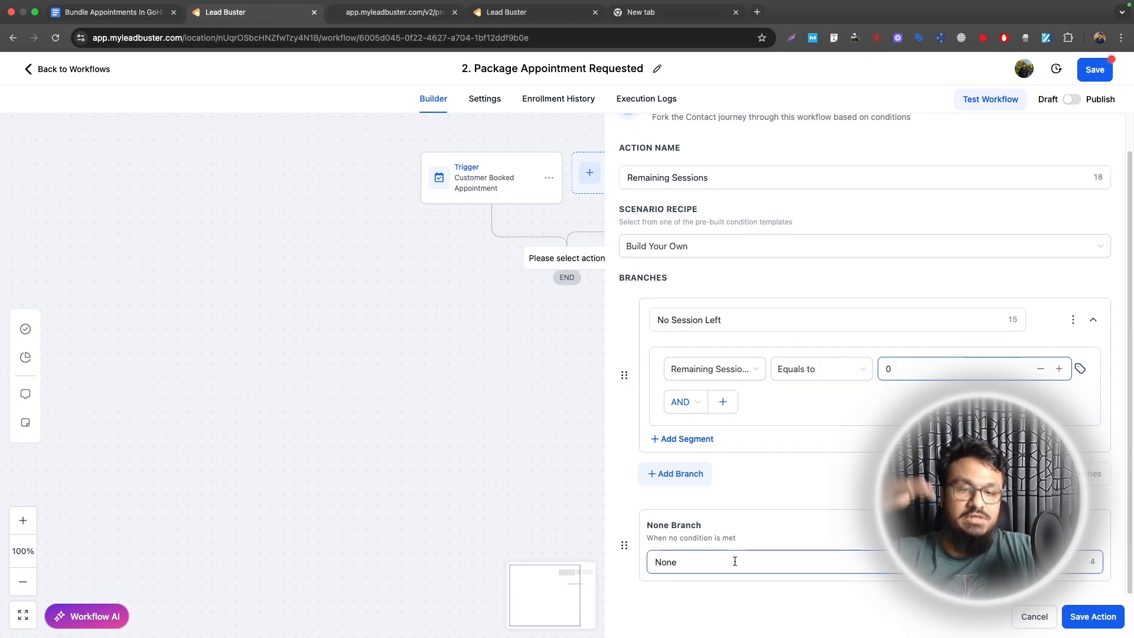
key("super+a")
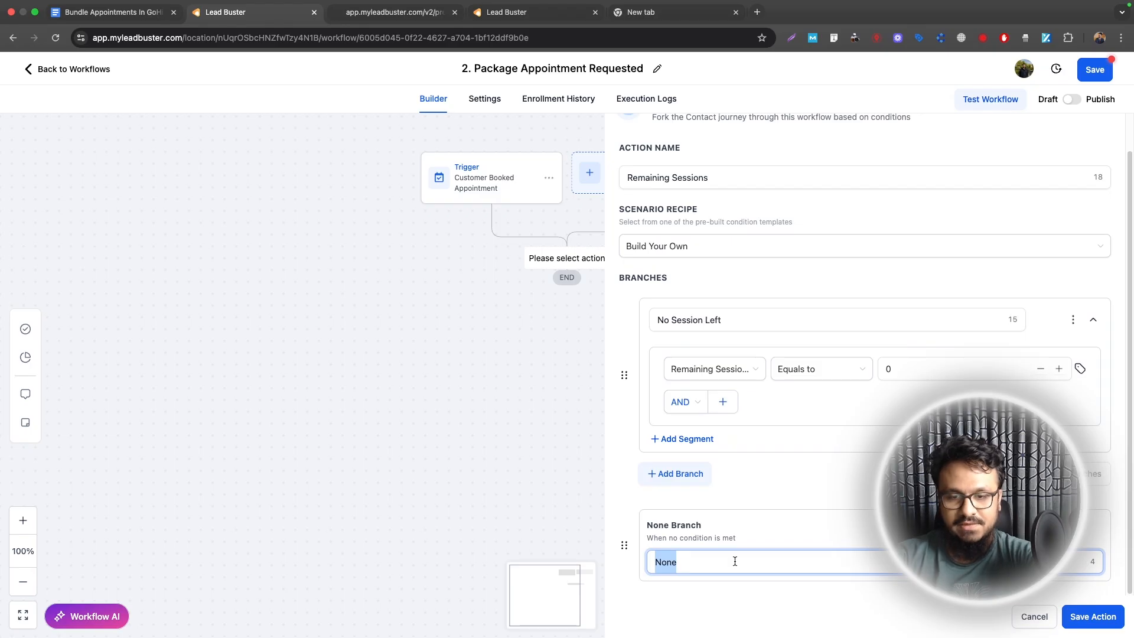
type("Sessions Not")
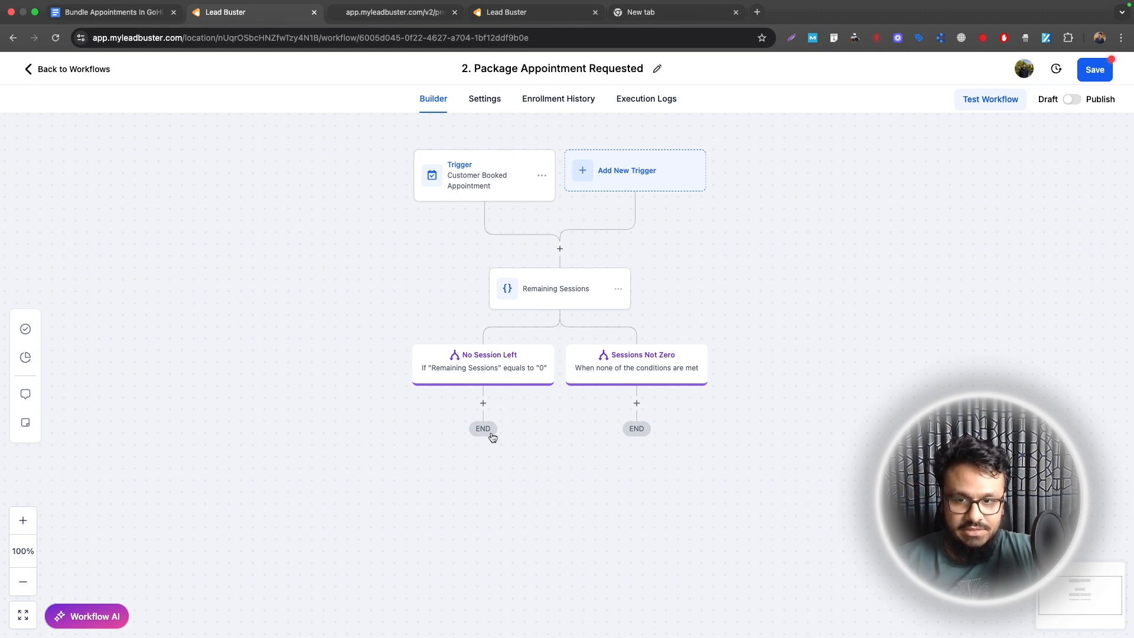
Step: Add a Send Email step under No Session Left with saved sender details and subject 'Sorry, you have no sessions left.'
left_click(483, 403)
type("email")
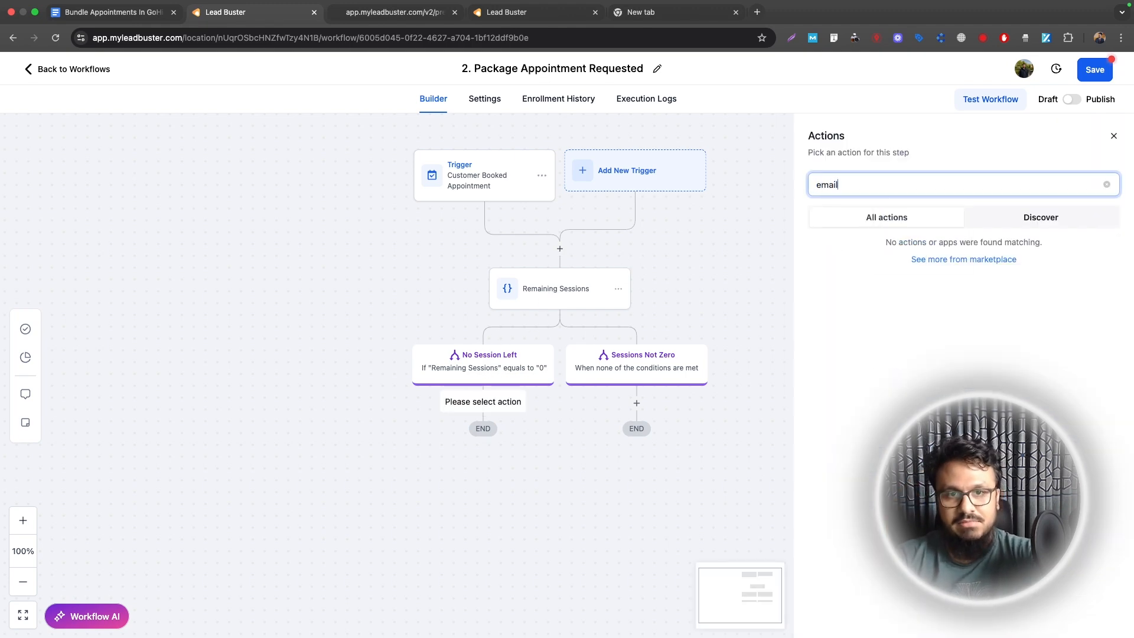
left_click(886, 352)
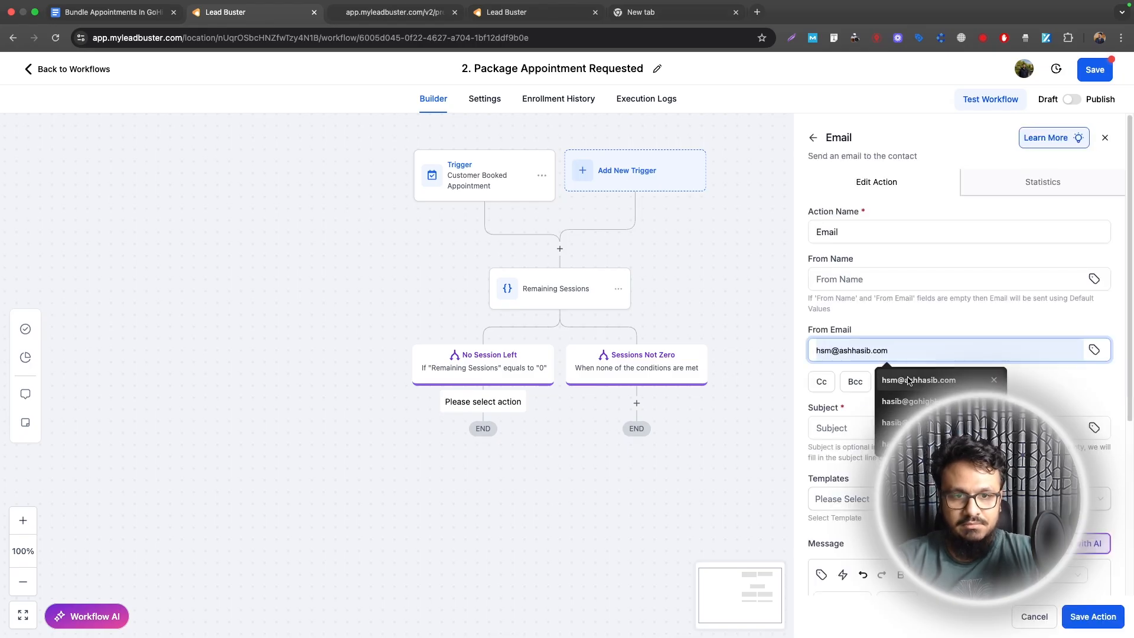
left_click(908, 379)
left_click(878, 286)
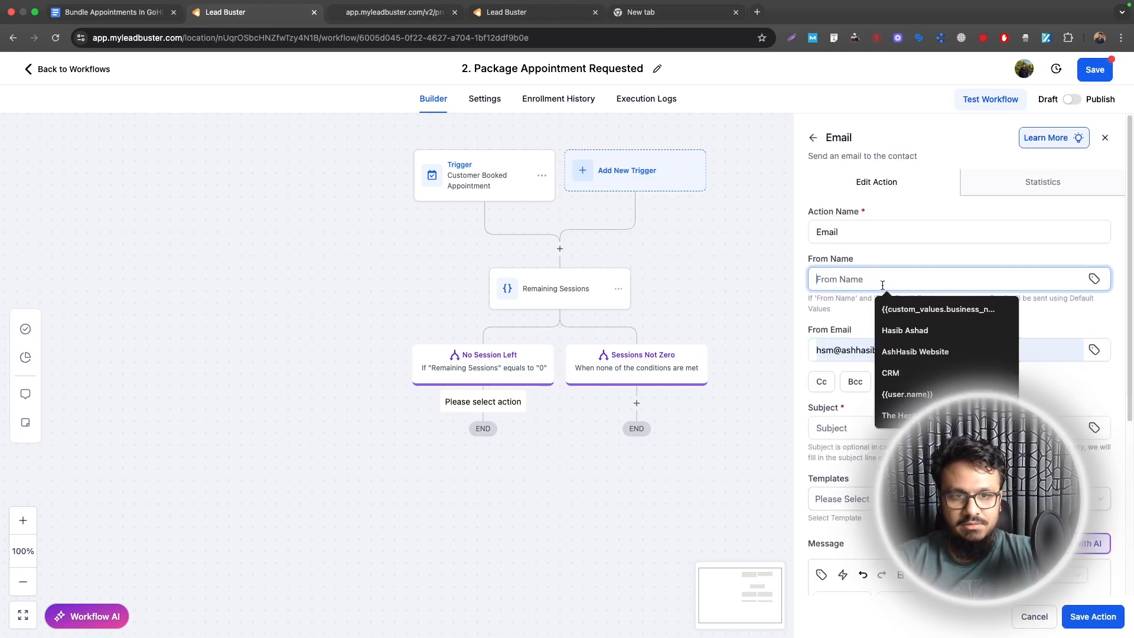
left_click(891, 324)
scroll(875, 225, "down", 4)
left_click(874, 174)
type("So")
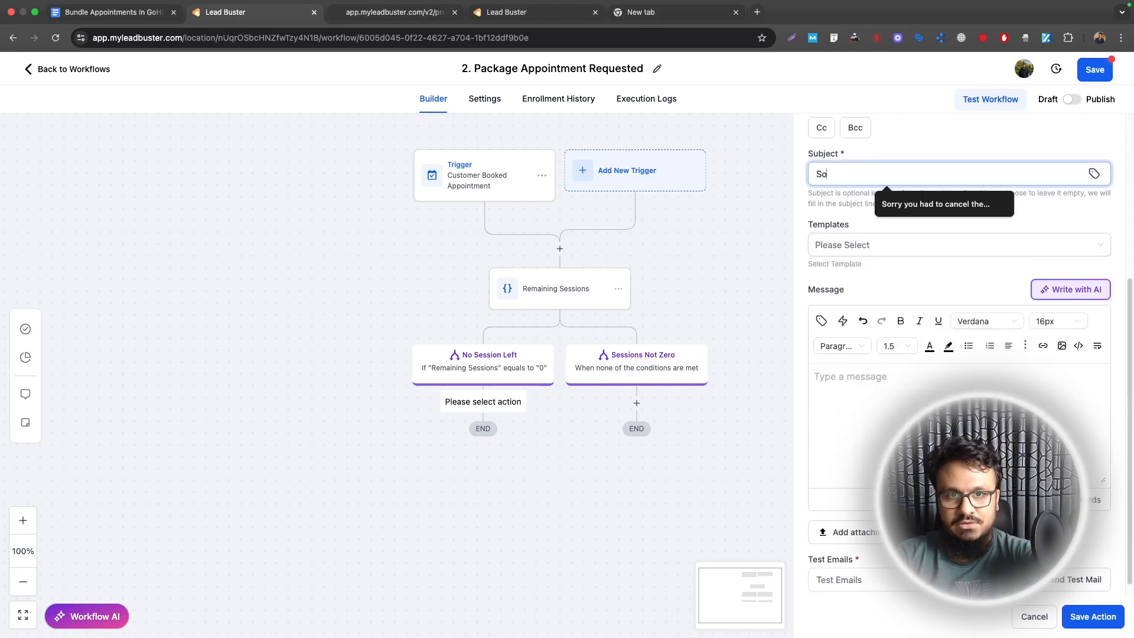
type("rry, you lha")
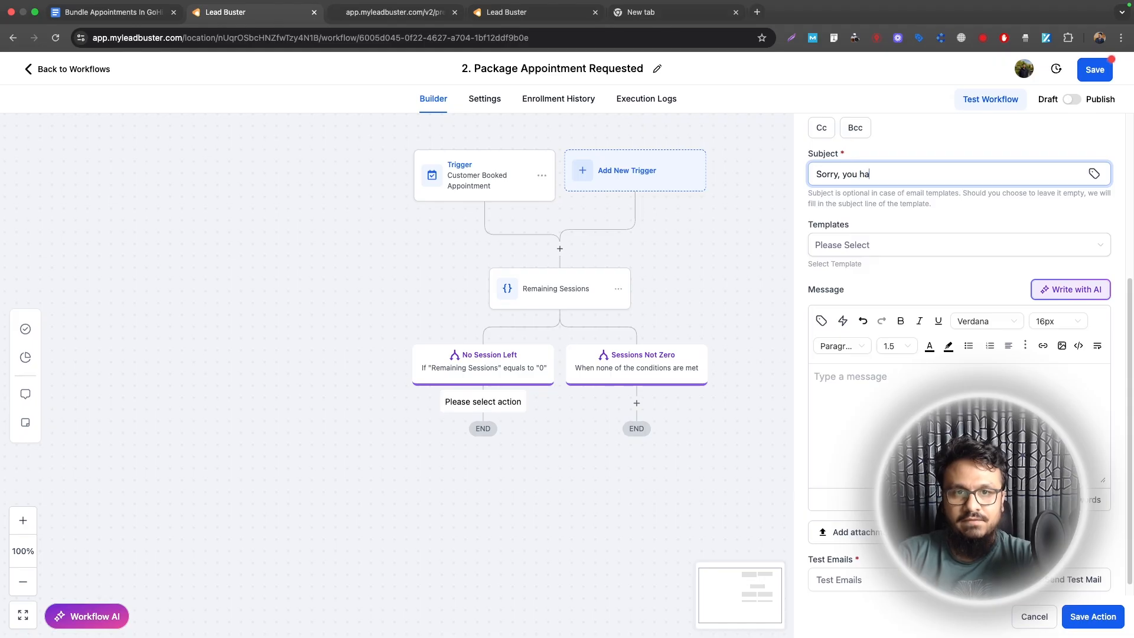
type("ve no sessions left.")
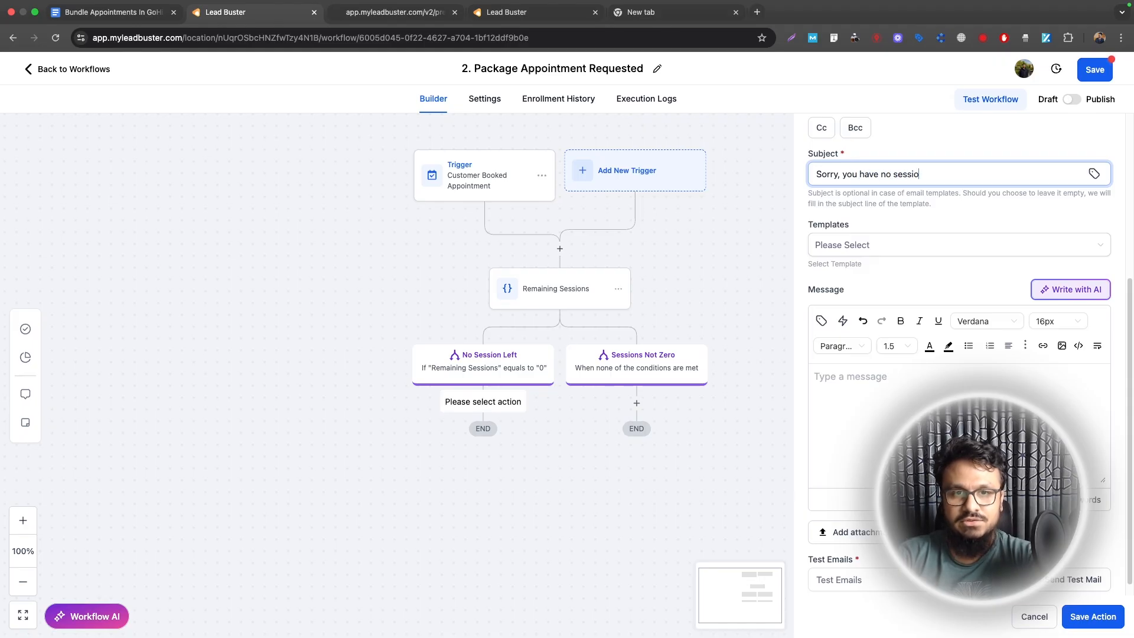
Step: Write the body greeting the contact by first name and explaining no sessions remain, with a package link prompt
left_click(856, 378)
type("Hi")
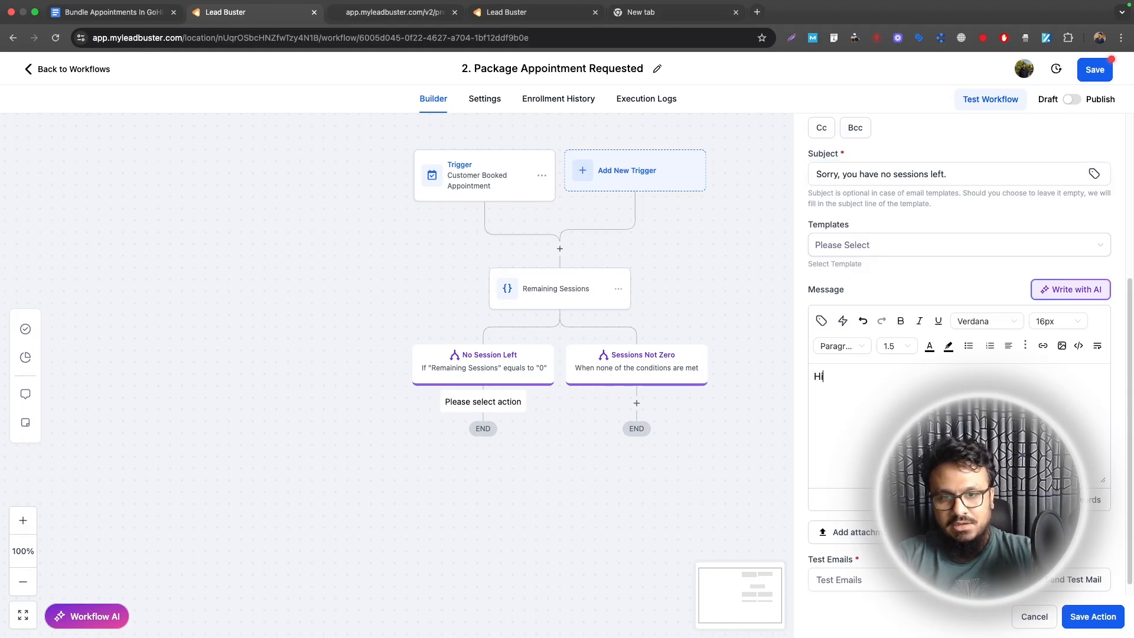
type(" {{")
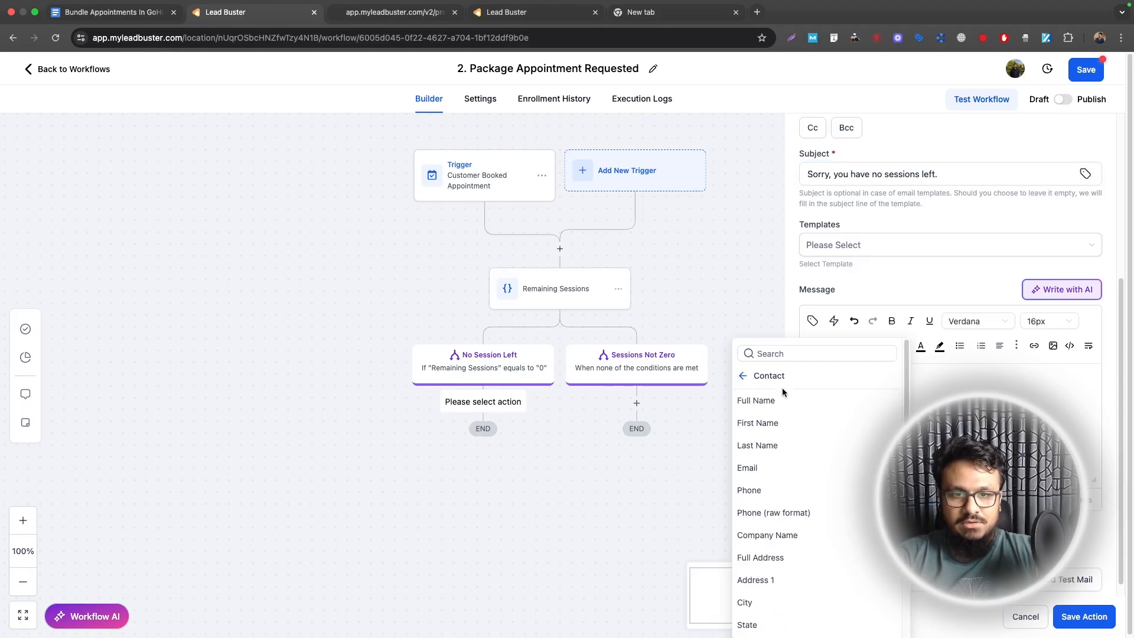
left_click(756, 421)
key("Return")
key("Return")
type("Sorry t")
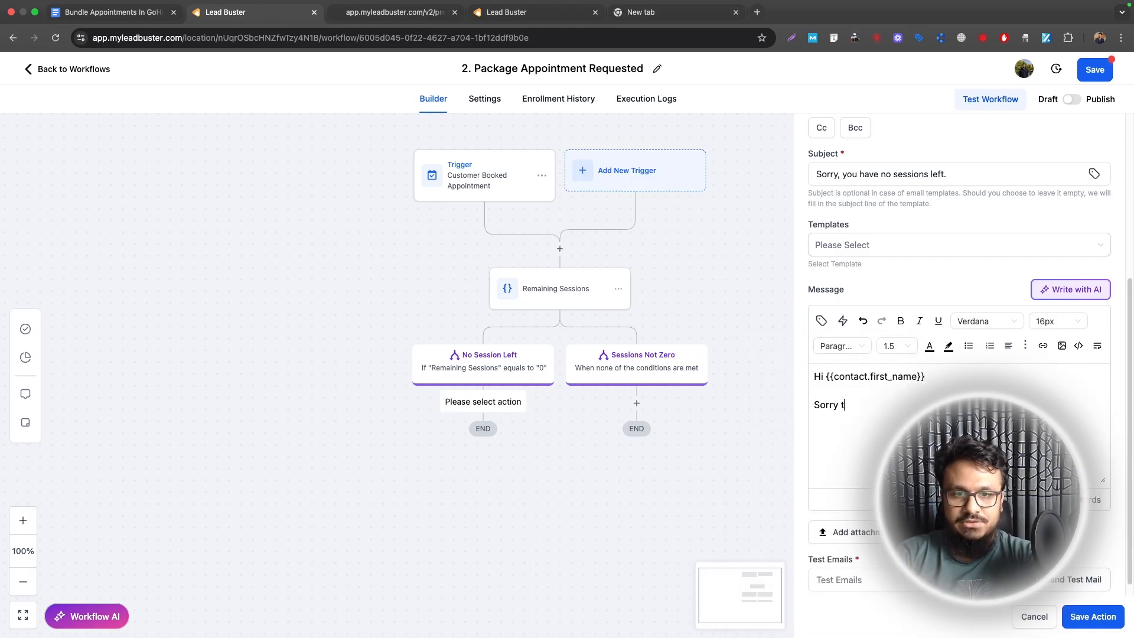
type("o let you know that")
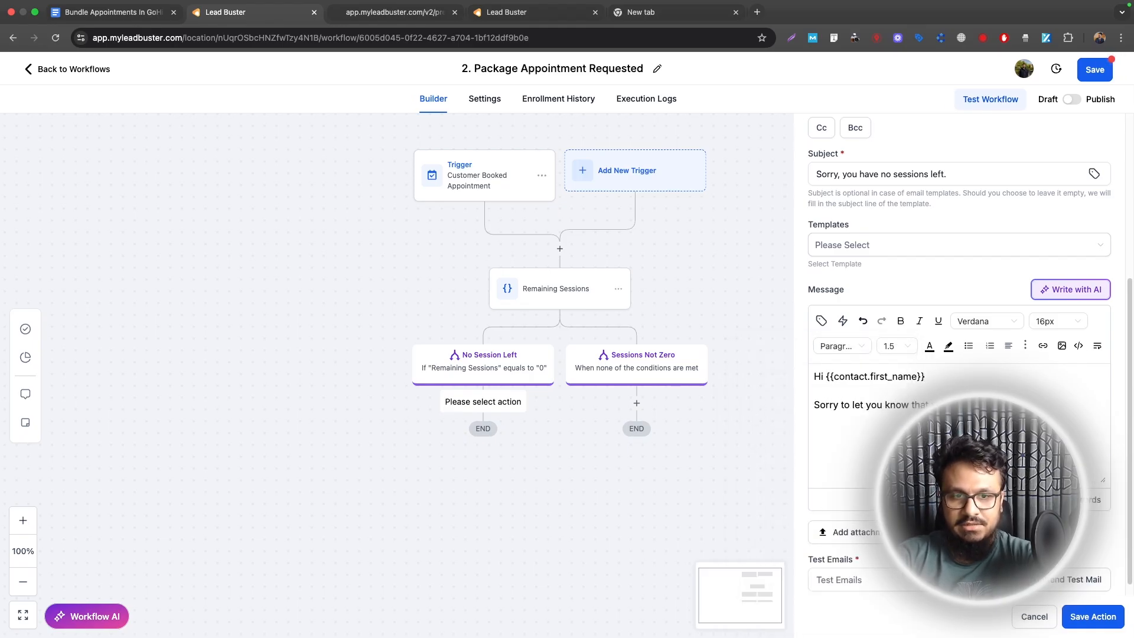
type(" sions remaining. If you c")
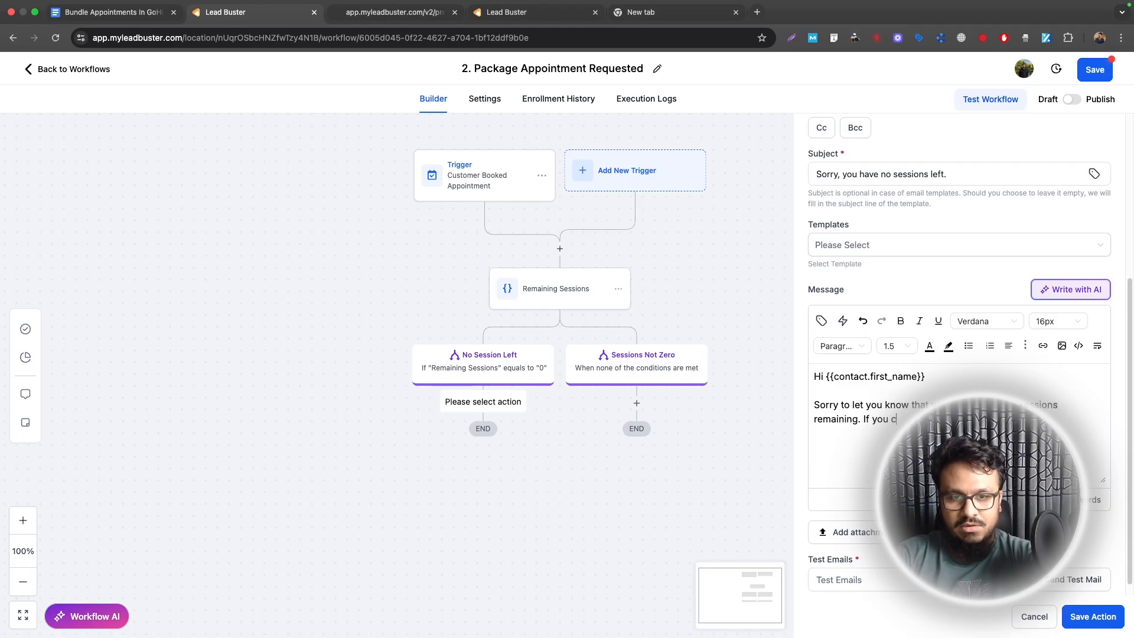
key("BackSpace")
type("wan")
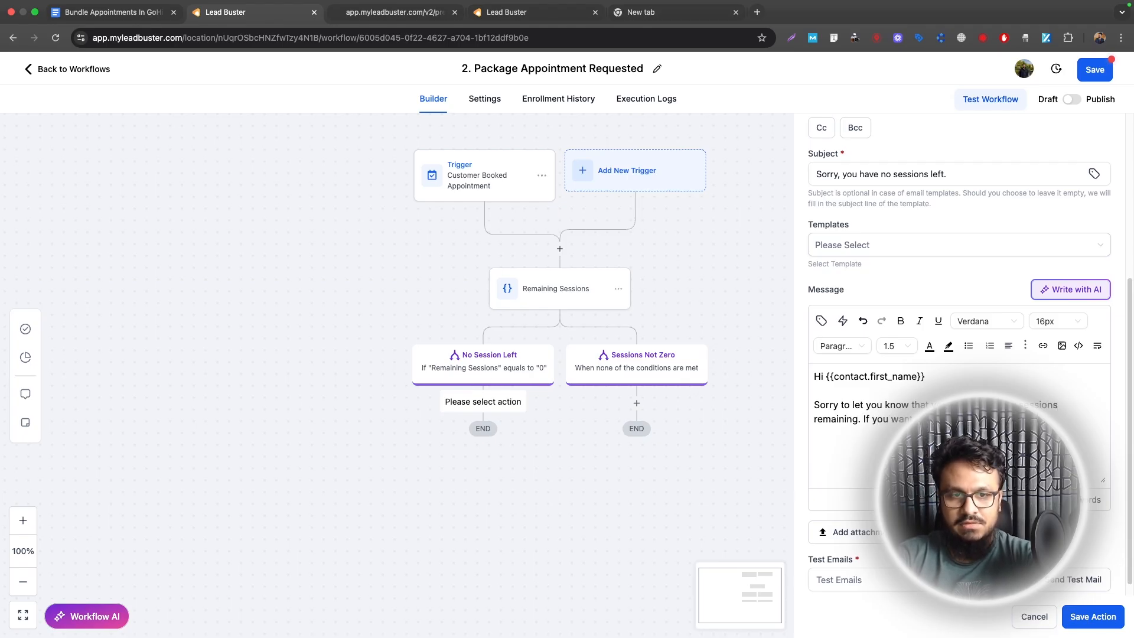
type("packagesession")
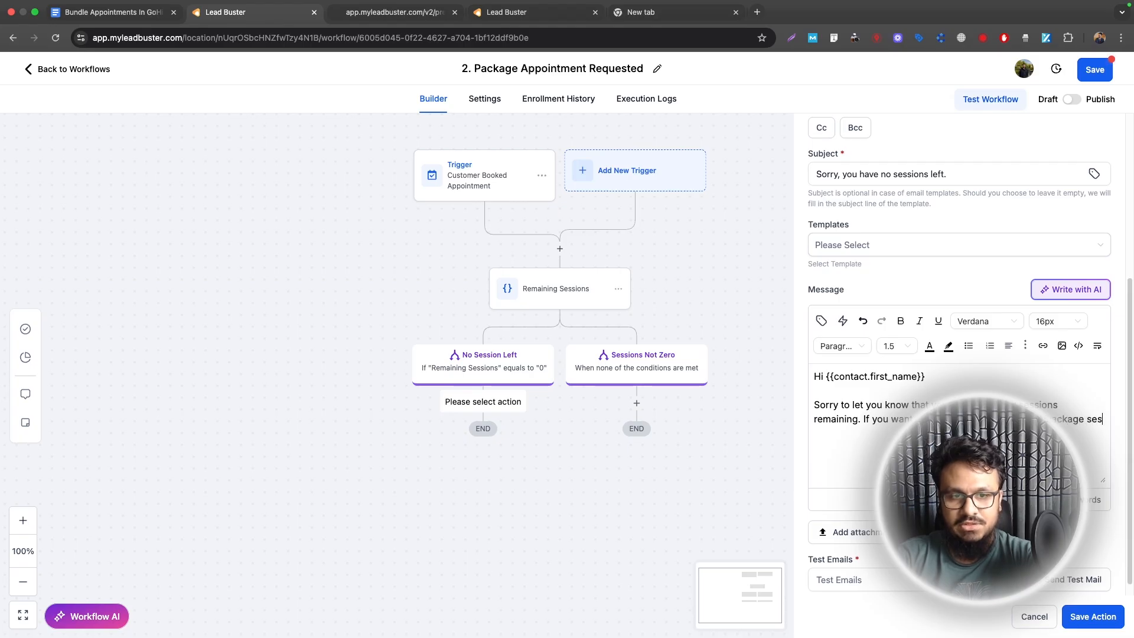
type("here")
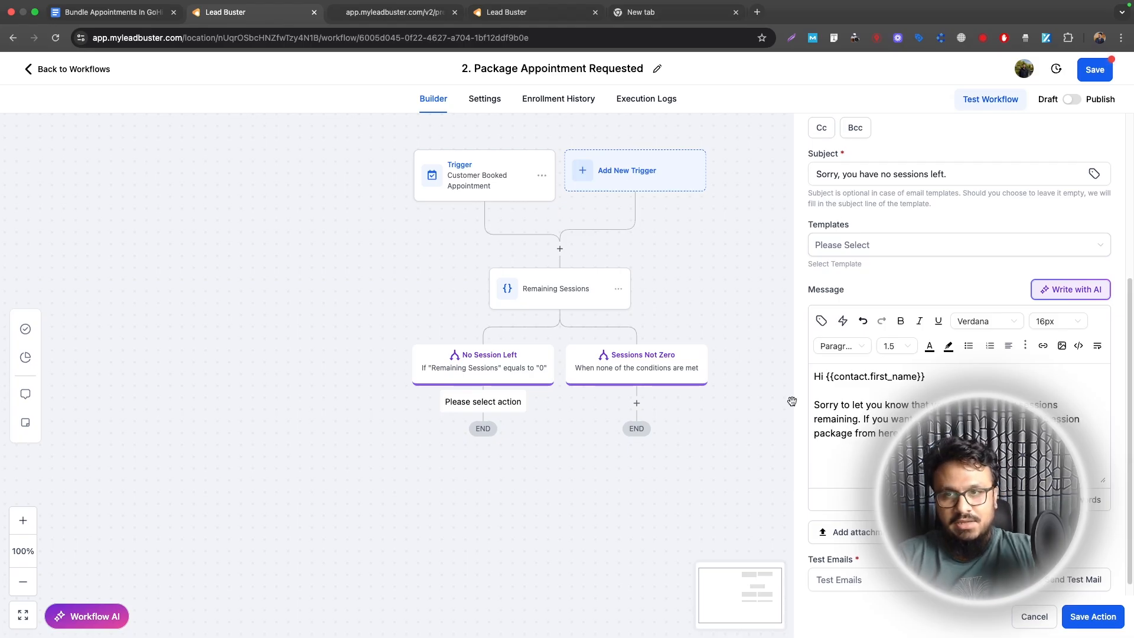
Step: Link 'from here' to the booking preview page URL, opening in a new window
left_click(407, 12)
left_click(199, 38)
left_click(220, 13)
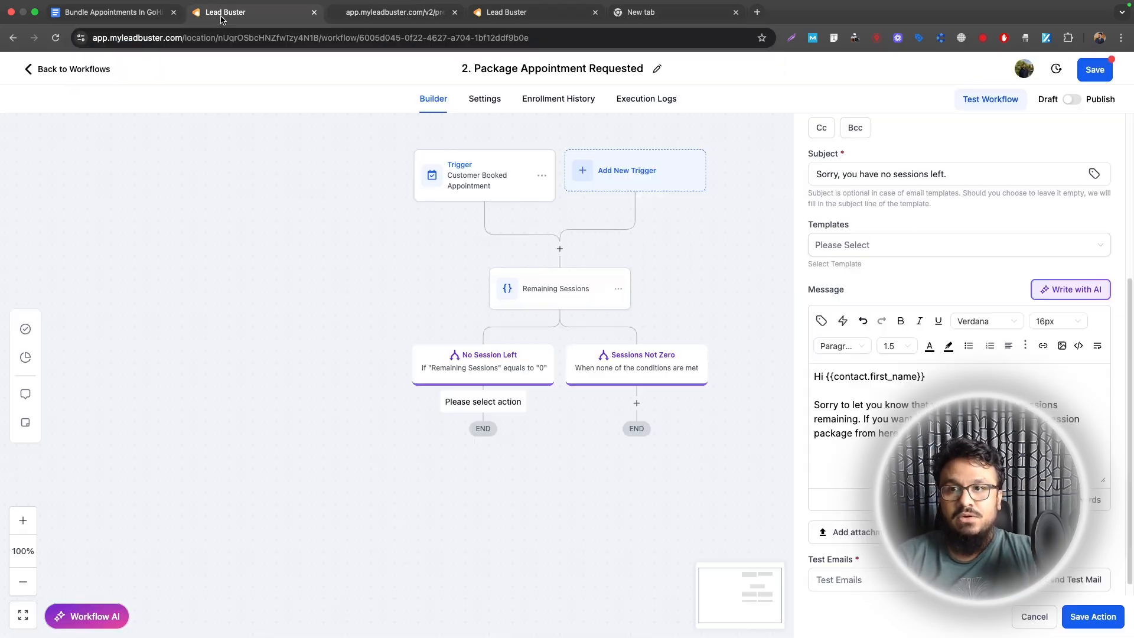
left_click_drag(895, 432, 854, 433)
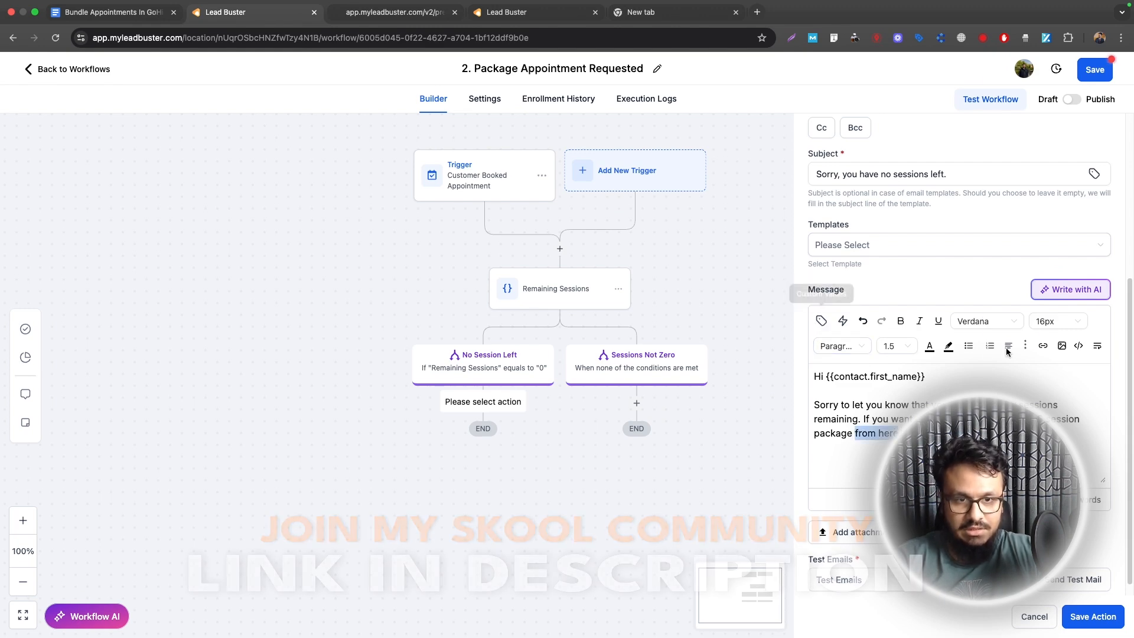
left_click(1043, 345)
left_click(516, 296)
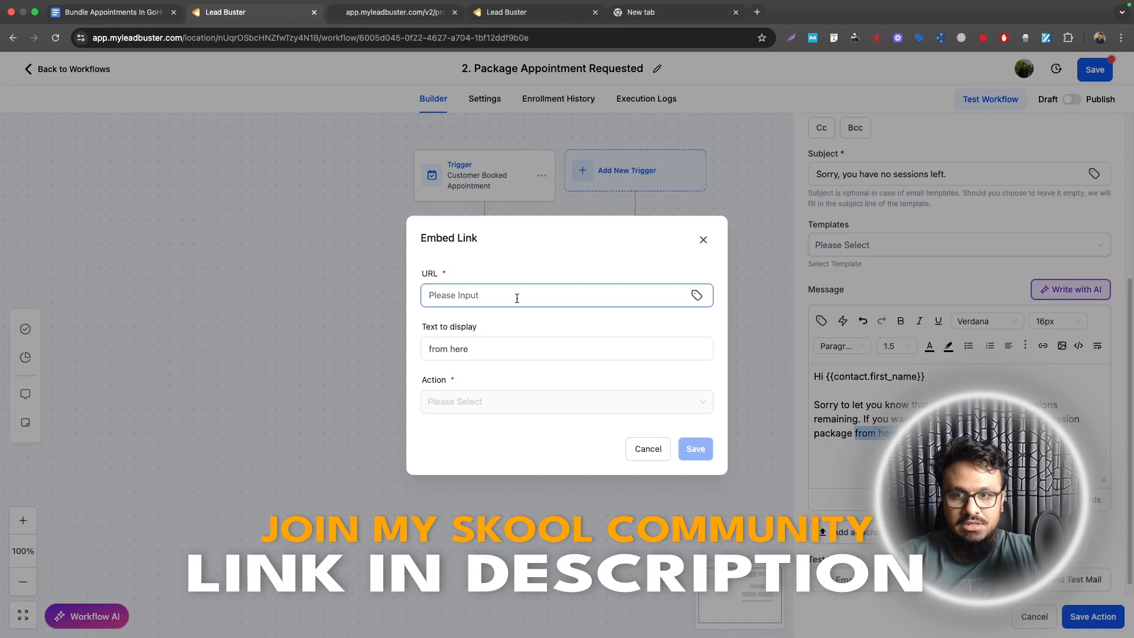
key("super+v")
left_click(629, 400)
left_click(509, 445)
left_click(697, 449)
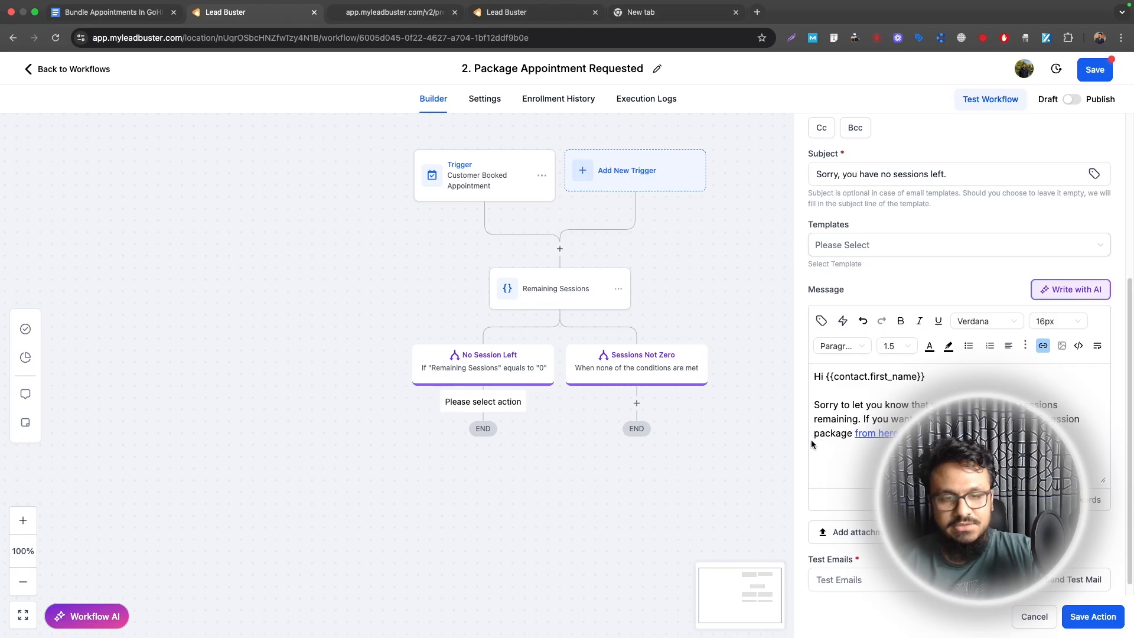
Step: Sign off 'Best Regards' with the sender's name, save the email, and search 'update' under Sessions Not Zero
key("Return")
key("Return")
type("Best Regards")
key("Return")
type("Hasib")
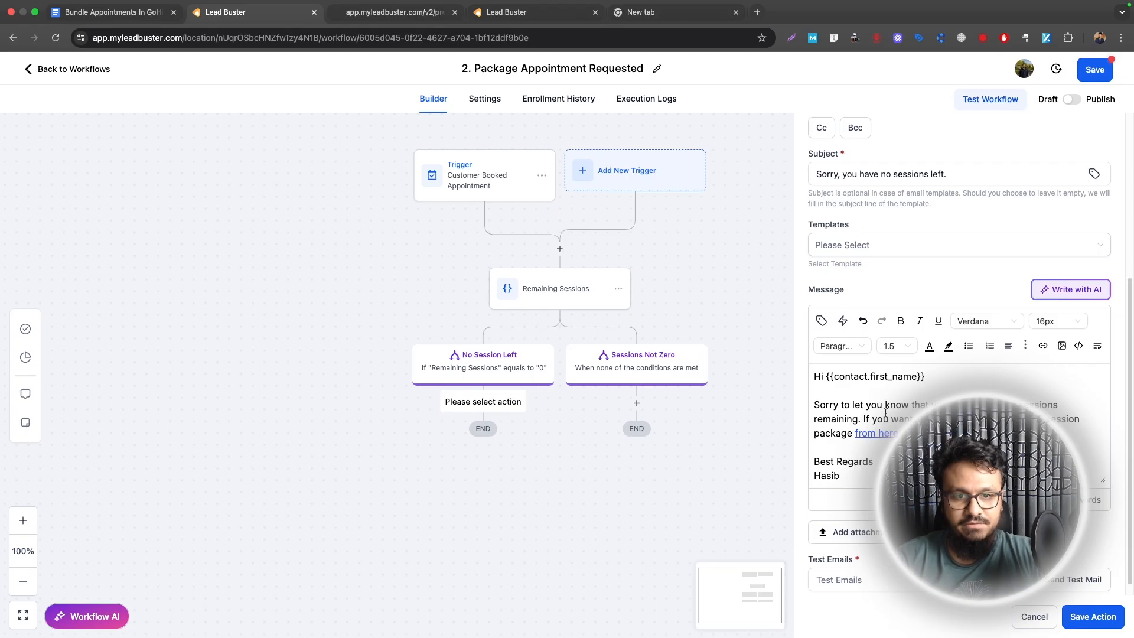
left_click(1094, 614)
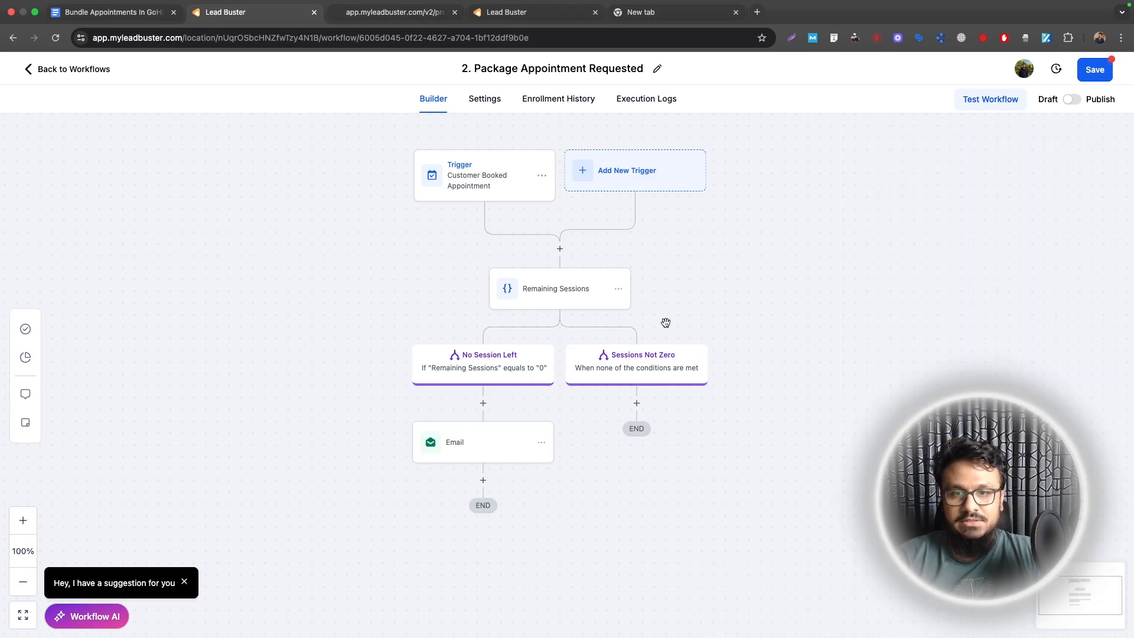
left_click(637, 403)
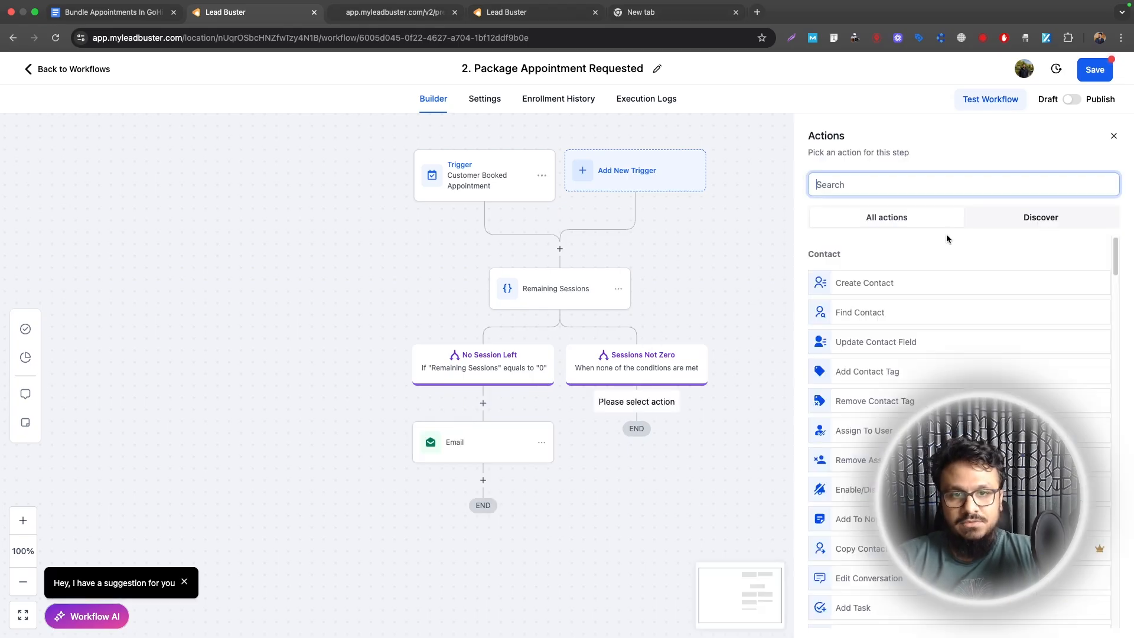
type("update")
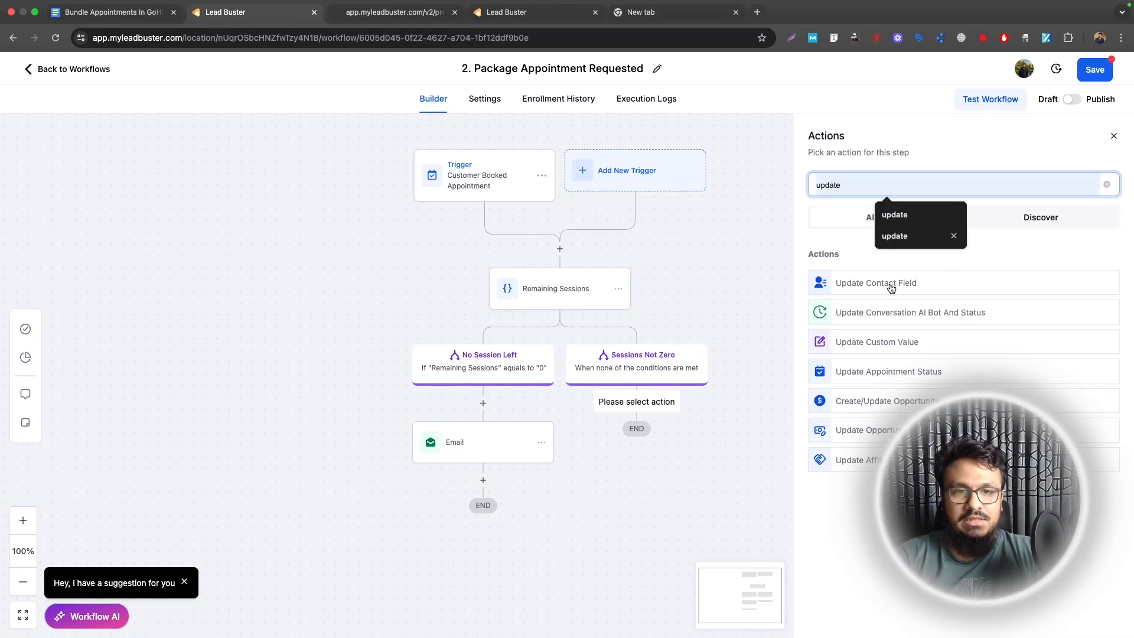
Step: Add an 'Update appointment status to confirmed' step, then search 'math' for the next step
left_click(875, 369)
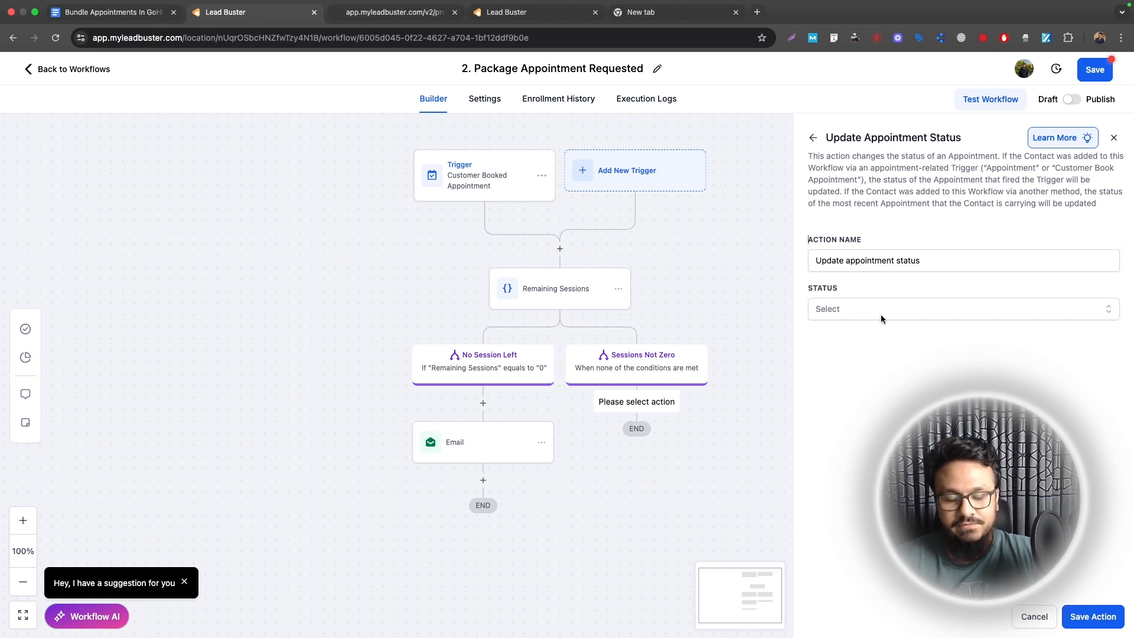
left_click(880, 315)
left_click(851, 356)
left_click(928, 264)
type("to confirmed")
left_click(1093, 616)
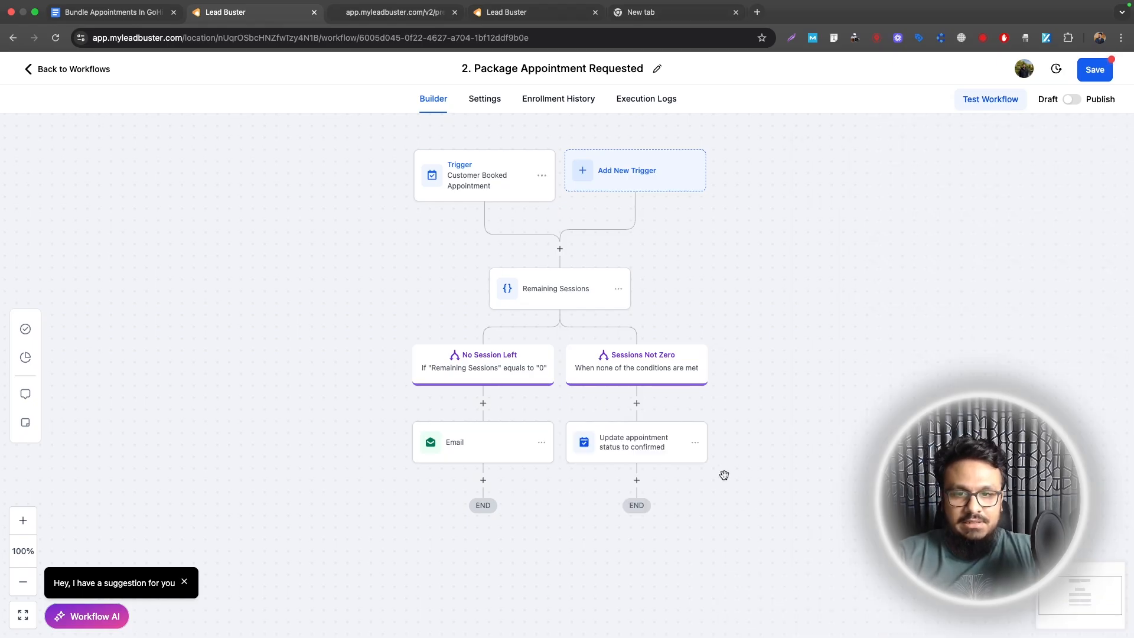
left_click(637, 481)
type("math")
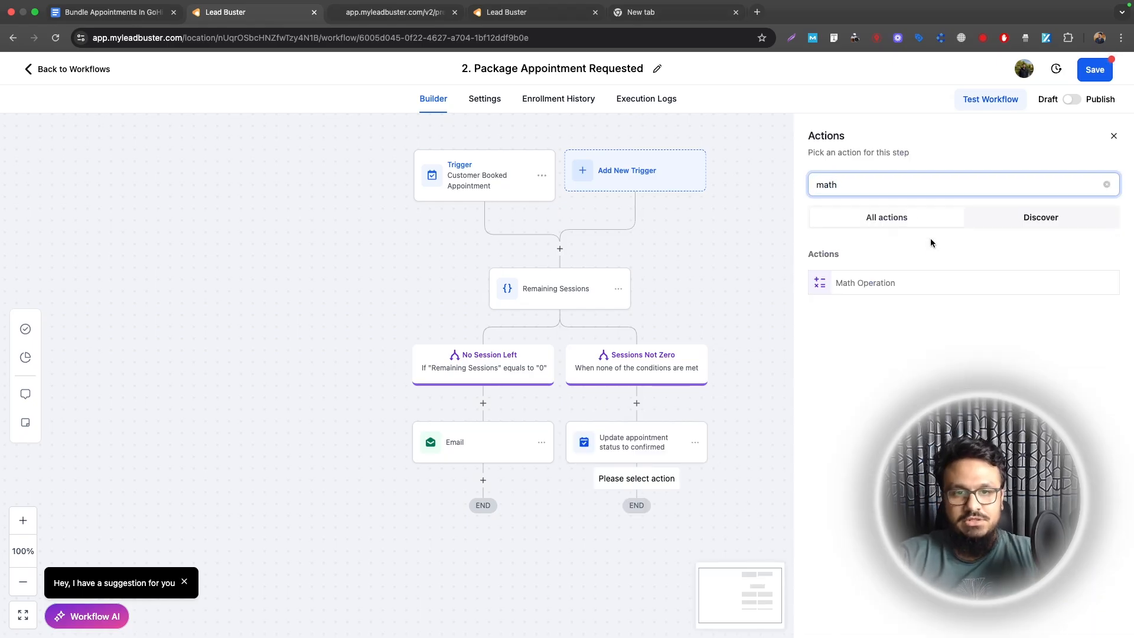
Step: Add a Math Operation subtracting 1 from the Remaining Sessions custom field
left_click(871, 284)
left_click(861, 272)
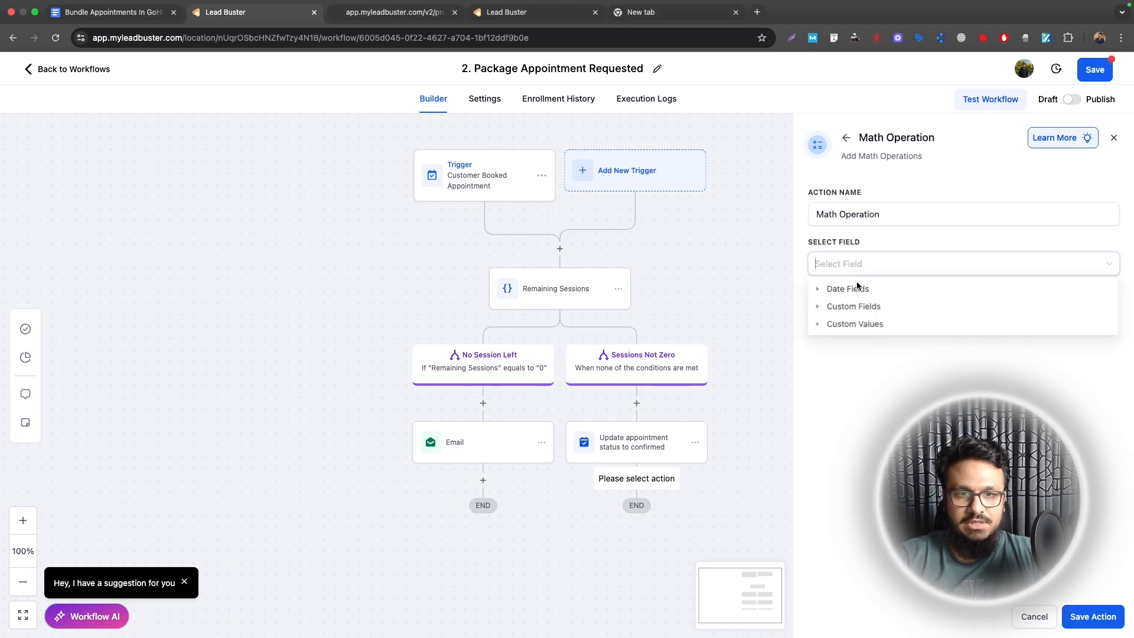
left_click(826, 306)
left_click(869, 335)
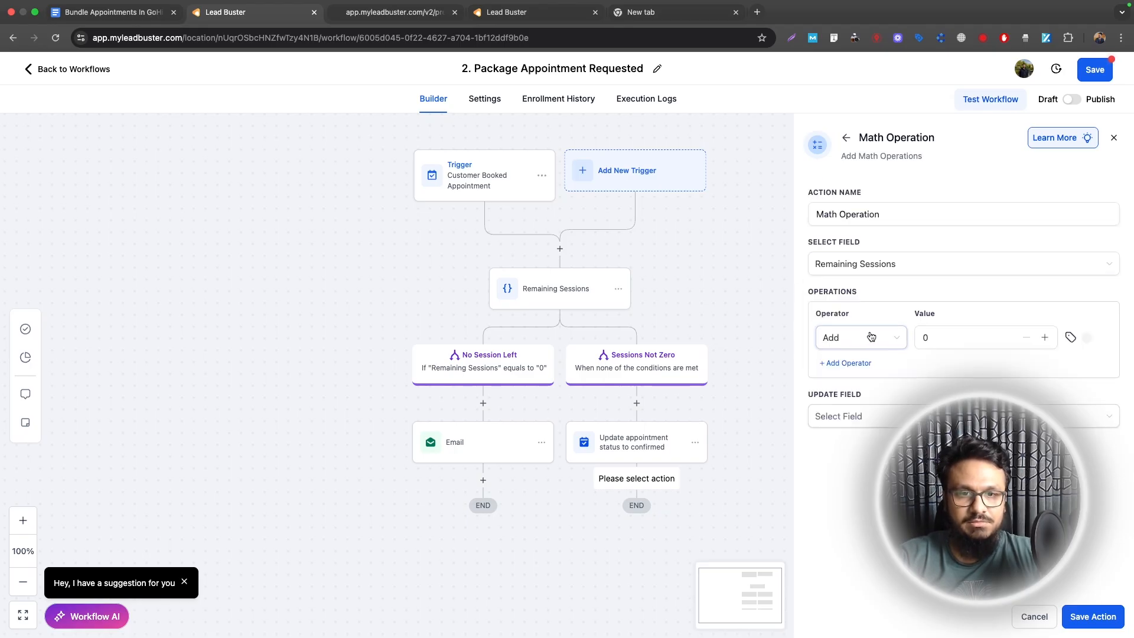
left_click(868, 337)
left_click(853, 385)
left_click(945, 337)
type("1")
left_click(811, 435)
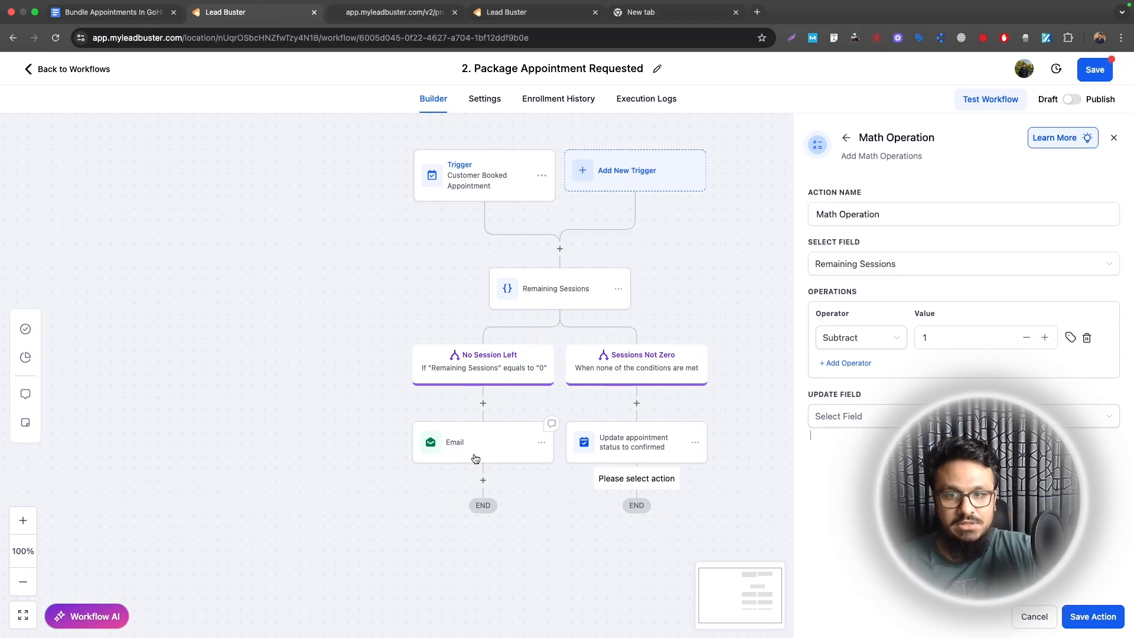
Step: Store the result back in Remaining Sessions, save the step, publish, and return to workflows
left_click(854, 423)
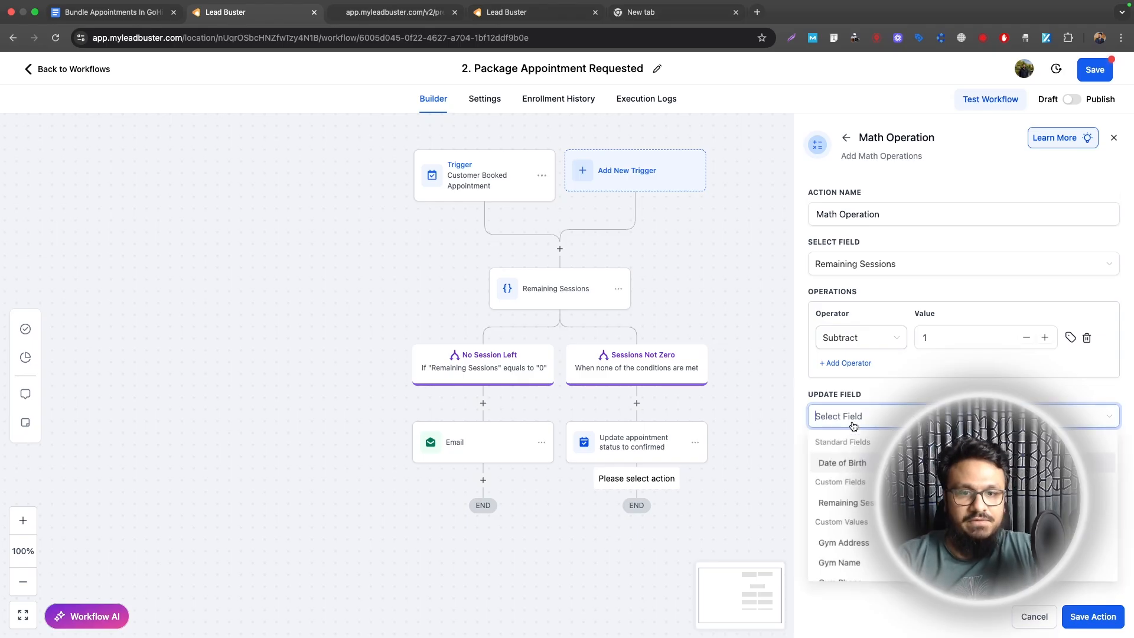
left_click(853, 502)
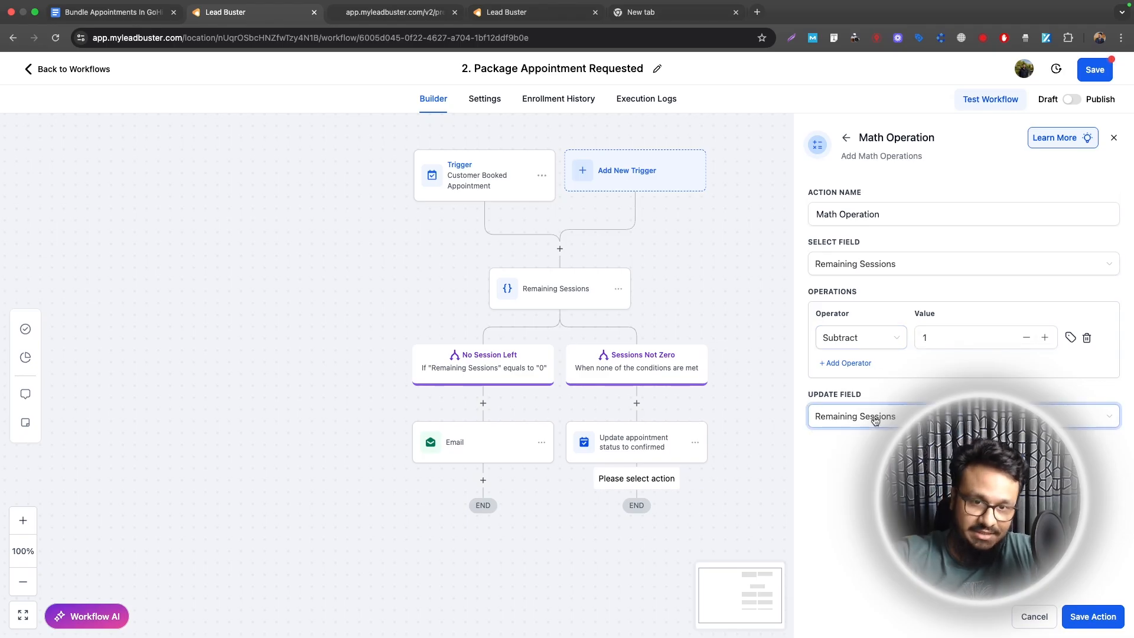
left_click(1092, 617)
left_click(1072, 99)
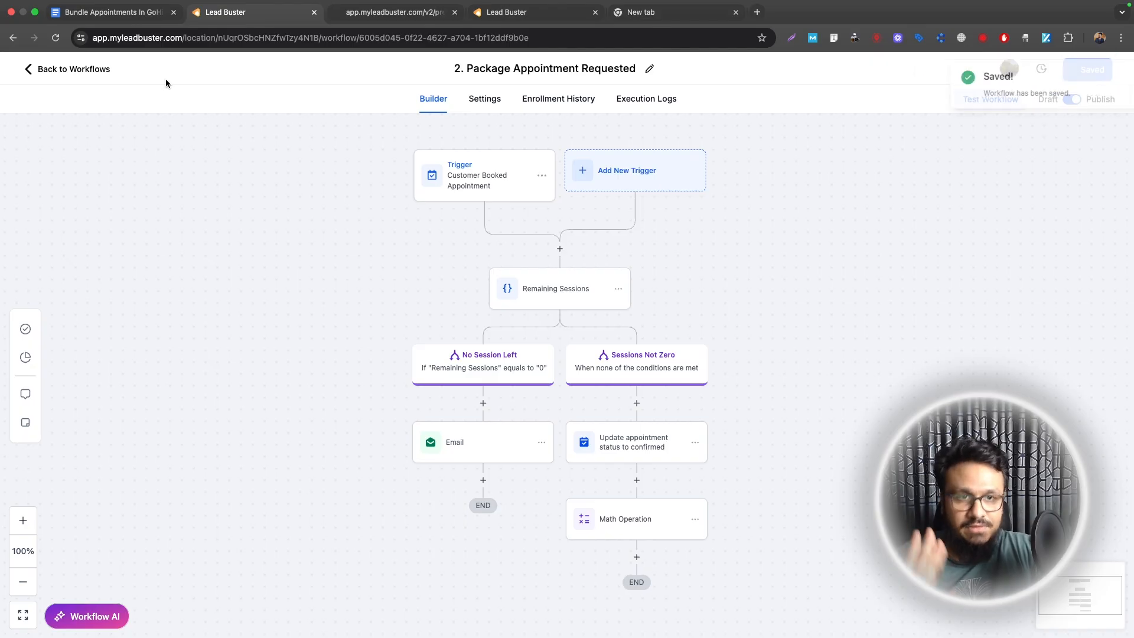
left_click(98, 69)
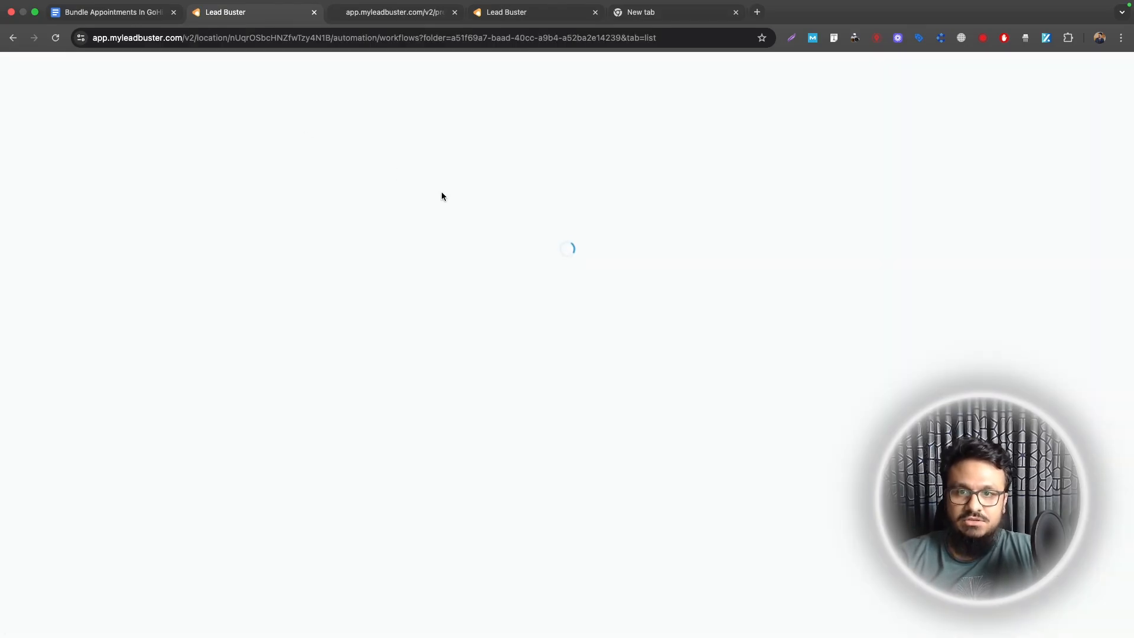
Step: Create a workflow from the Appointment Confirmation + Reminder template
left_click(968, 137)
left_click(955, 186)
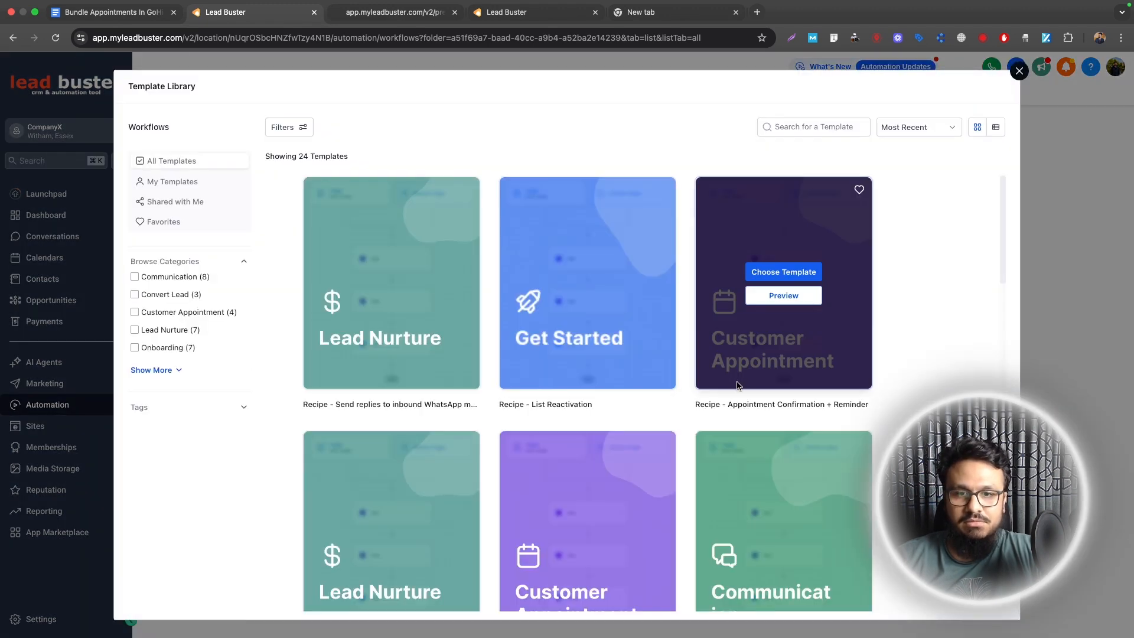
left_click(799, 278)
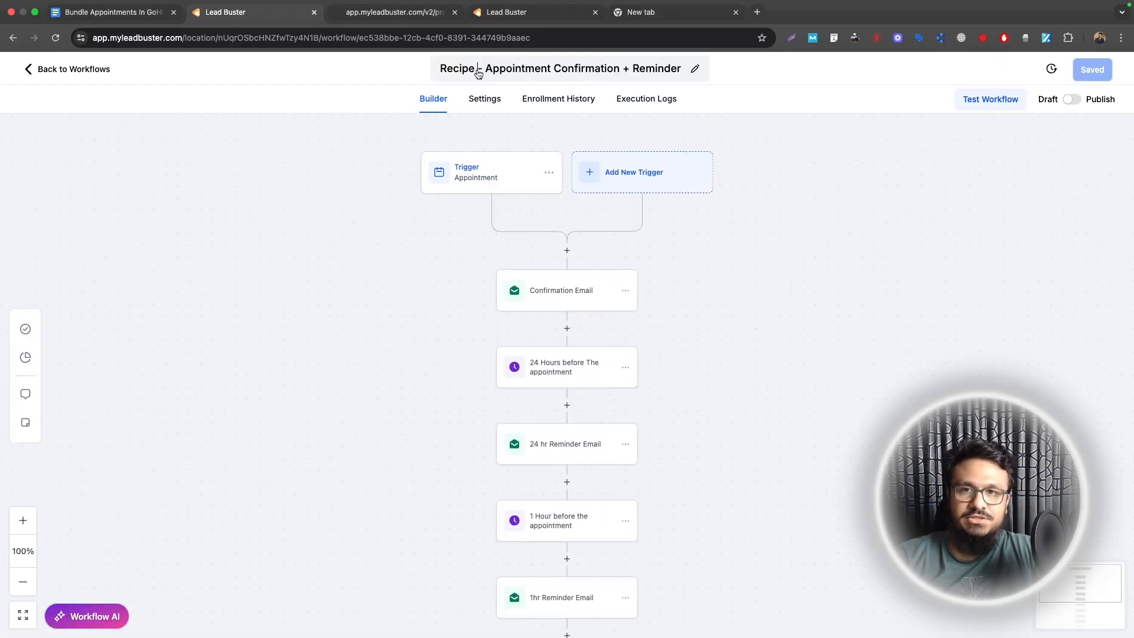
left_click(574, 68)
Step: Restrict the appointment trigger to the Book A Consultation calendar and save the filter
left_click(489, 170)
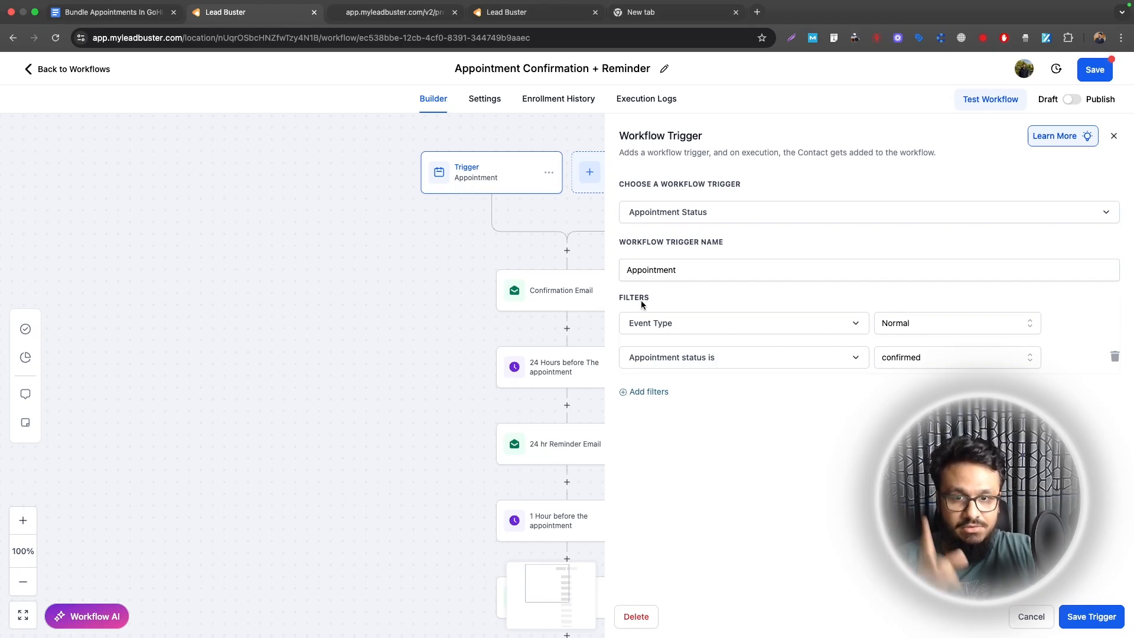
left_click(649, 392)
left_click(658, 392)
left_click(649, 517)
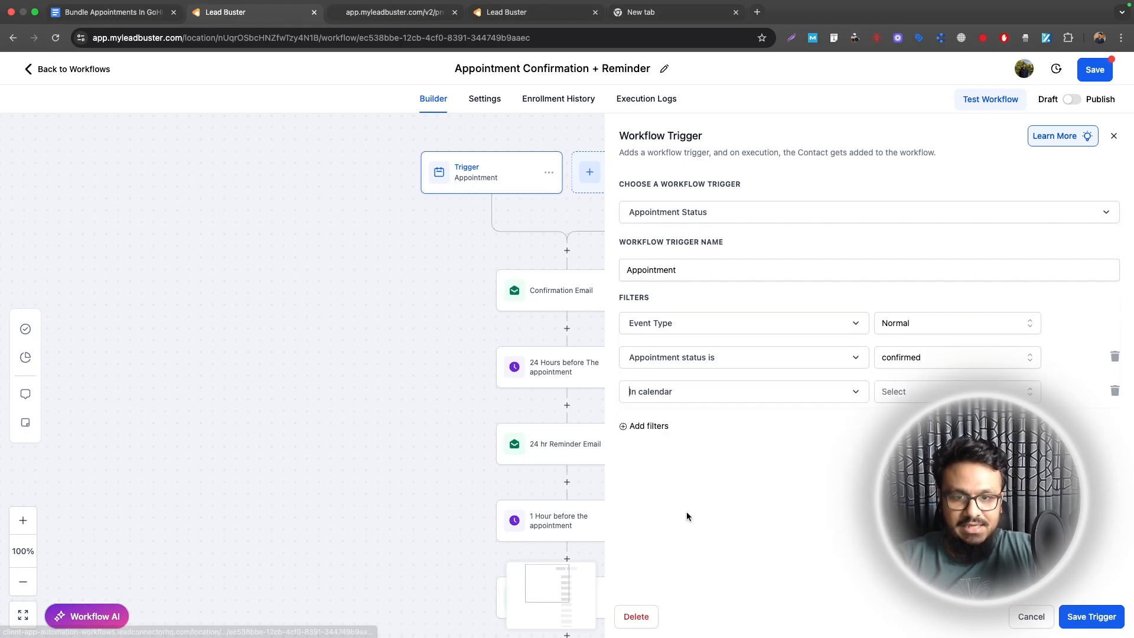
left_click(921, 392)
left_click(925, 413)
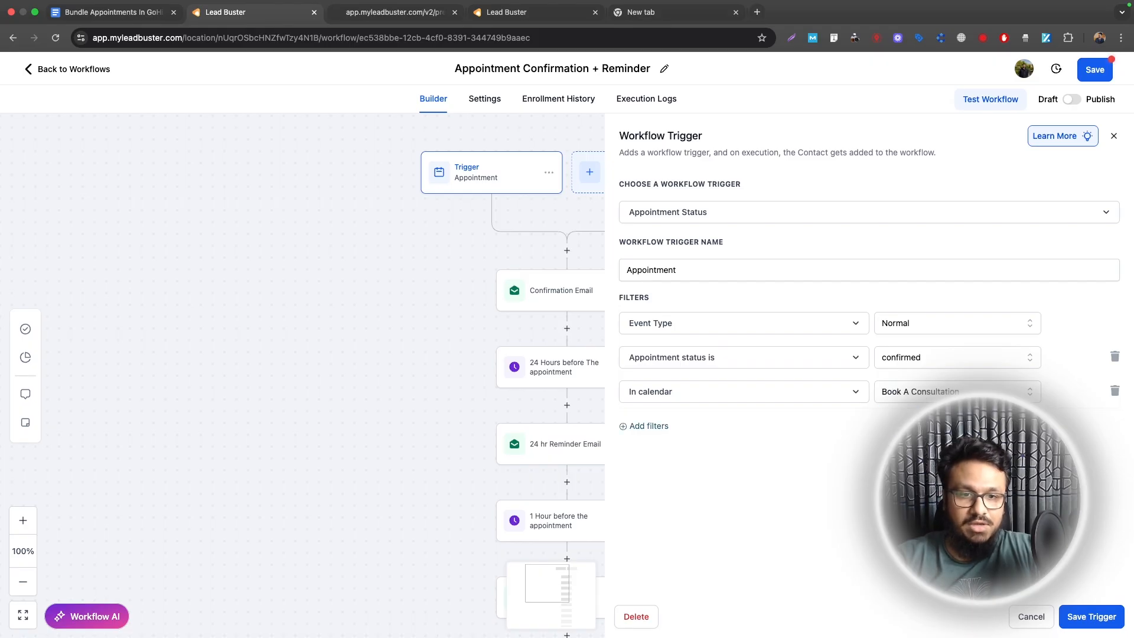
left_click(1079, 618)
left_click(570, 301)
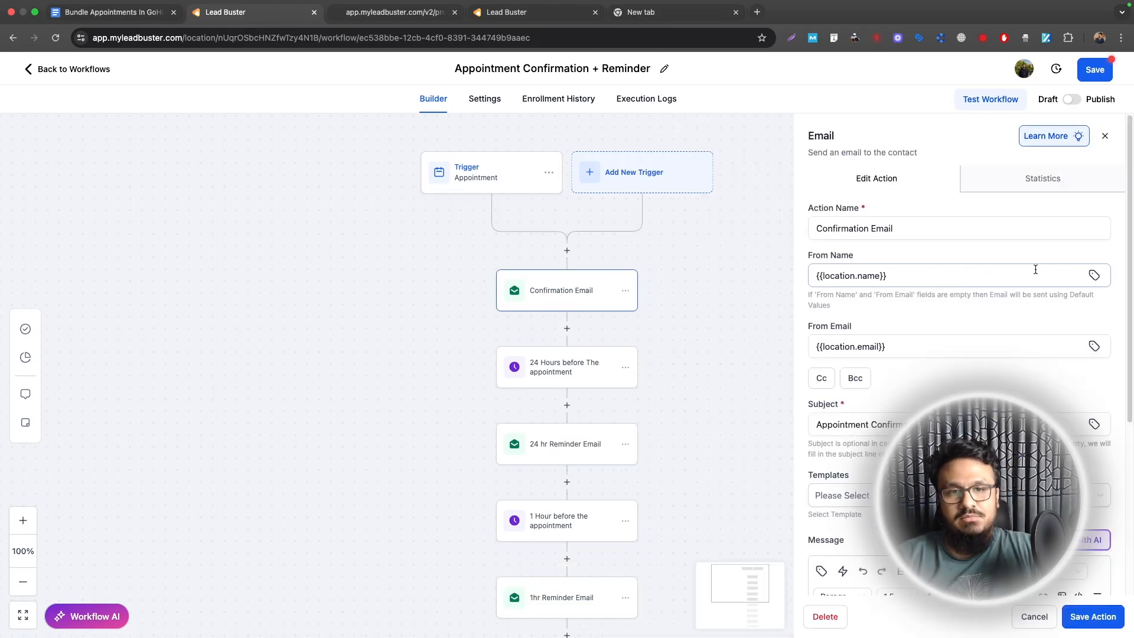
Step: Review the Confirmation Email content and close it without changes
scroll(1033, 266, "down", 5)
scroll(612, 403, "down", 1)
scroll(612, 403, "down", 5)
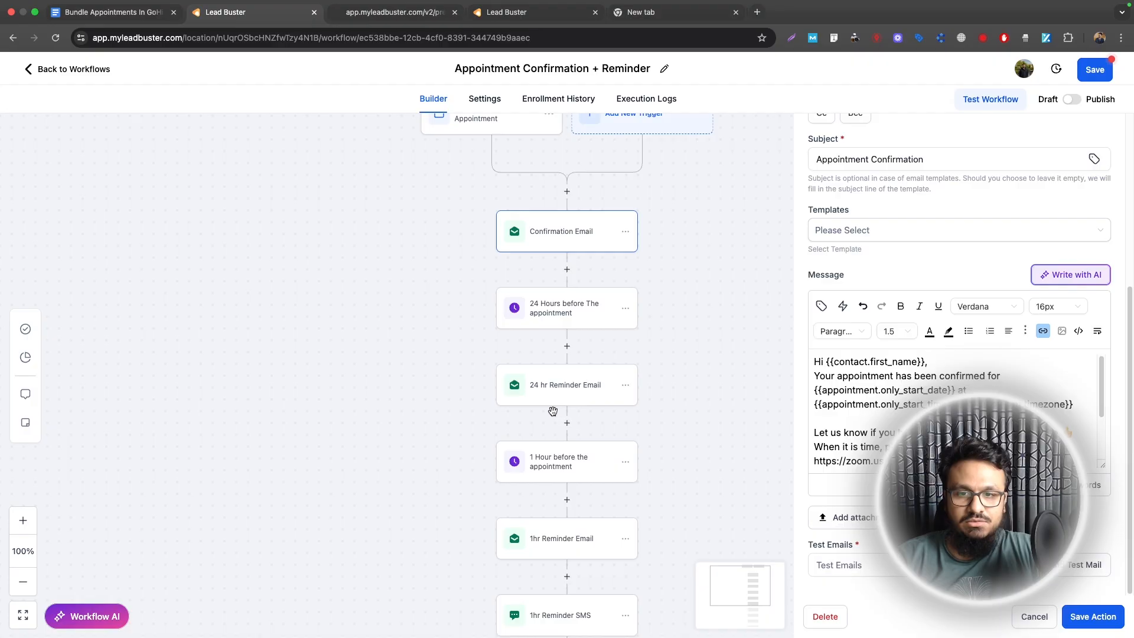
scroll(653, 316, "down", 1)
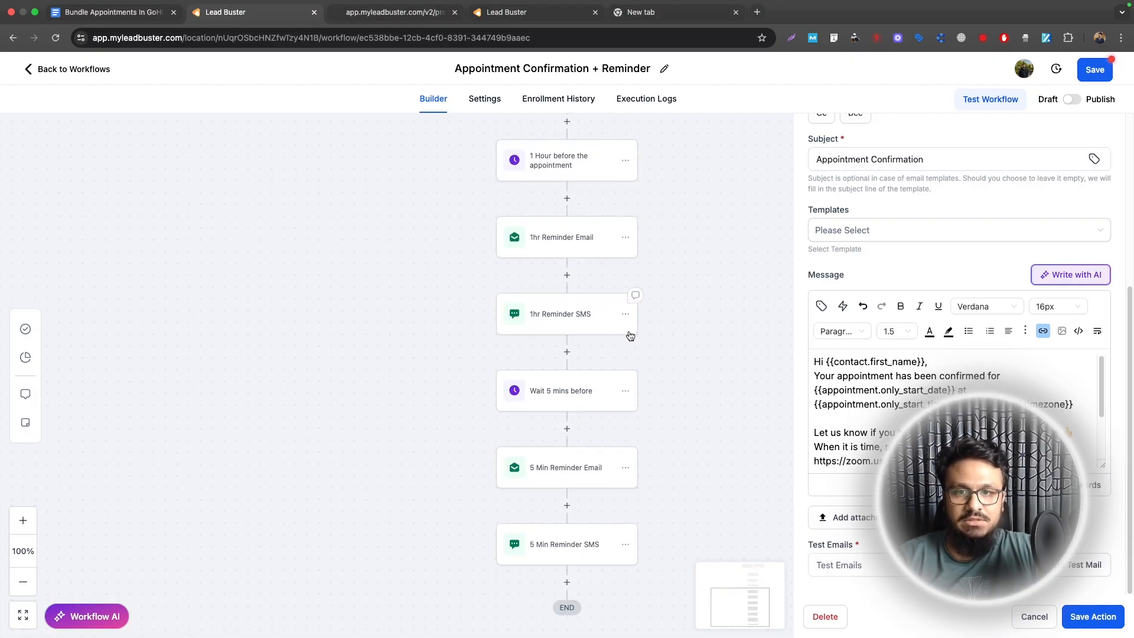
scroll(628, 335, "up", 6)
scroll(958, 414, "down", 1)
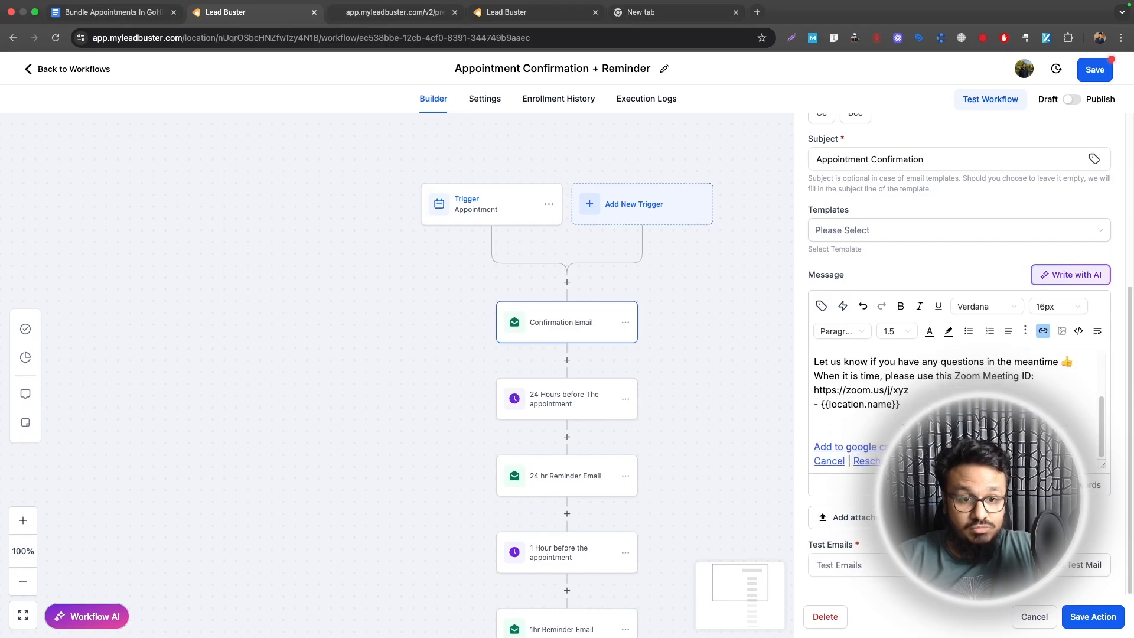
scroll(958, 414, "up", 1)
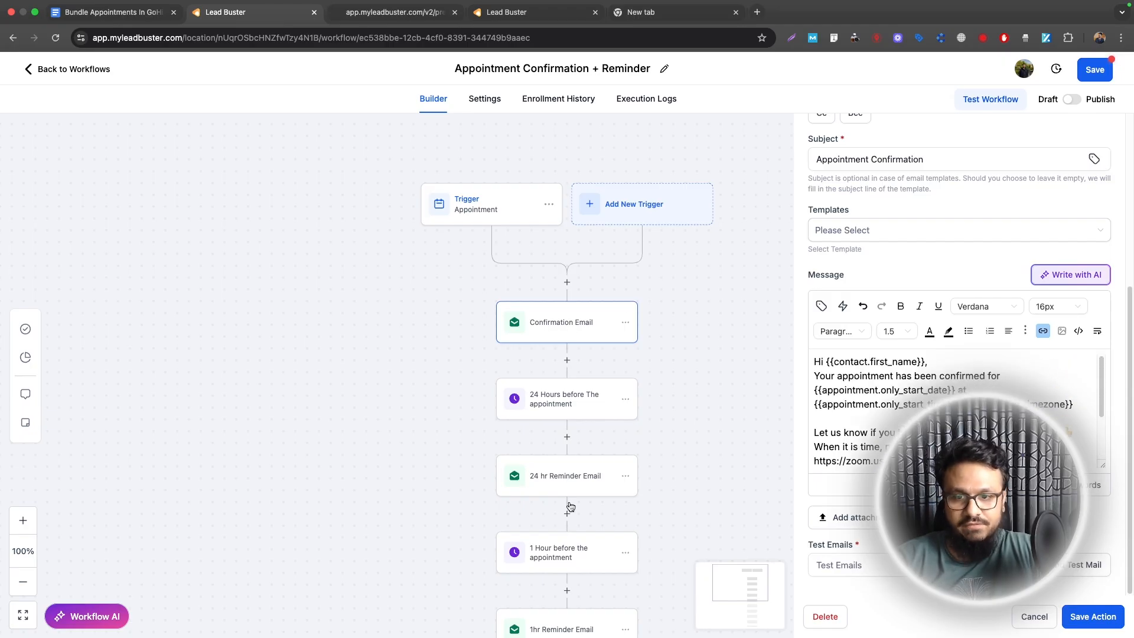
scroll(570, 494, "down", 1)
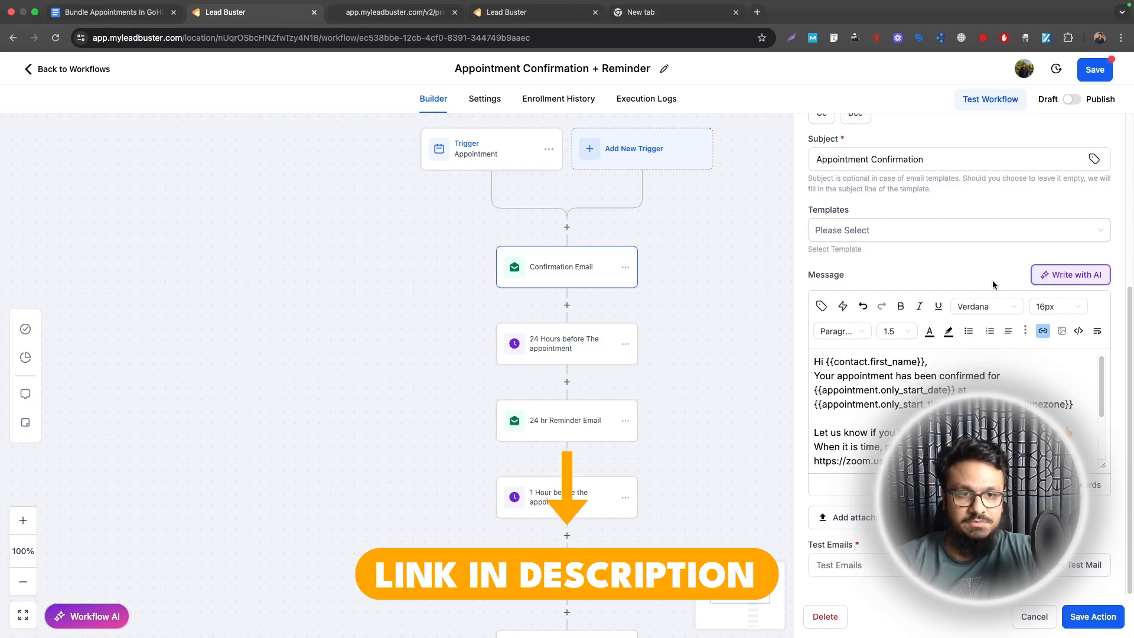
scroll(983, 281, "up", 5)
scroll(990, 371, "down", 8)
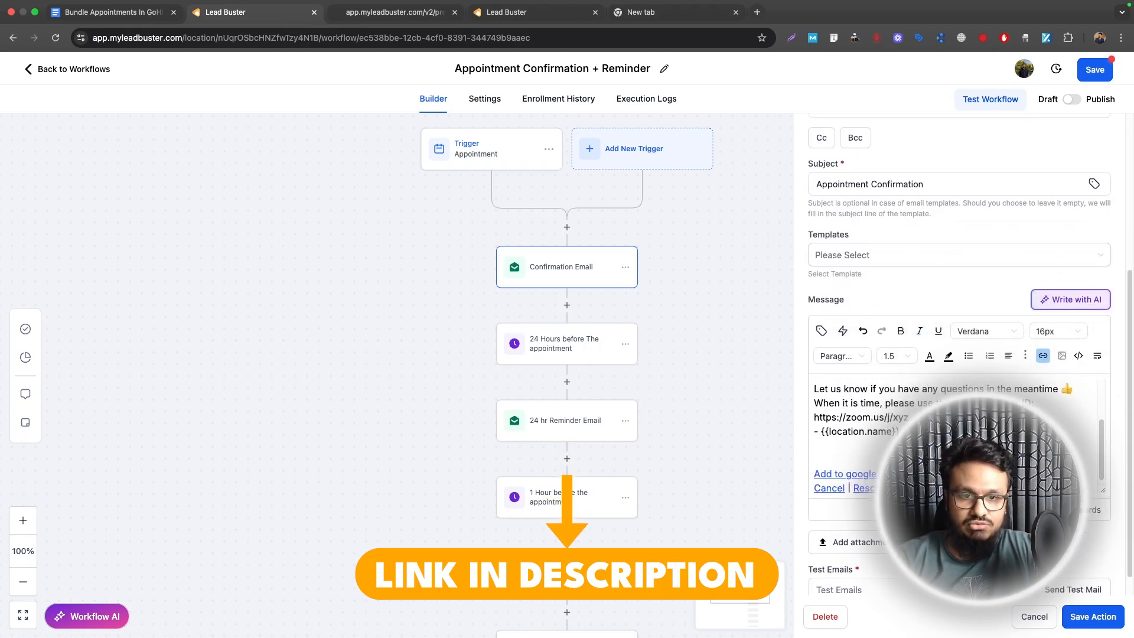
left_click(1034, 618)
Step: Save the published workflow as '3. Appointment Confirmation + Reminder' and return to the workflows list
left_click(1095, 70)
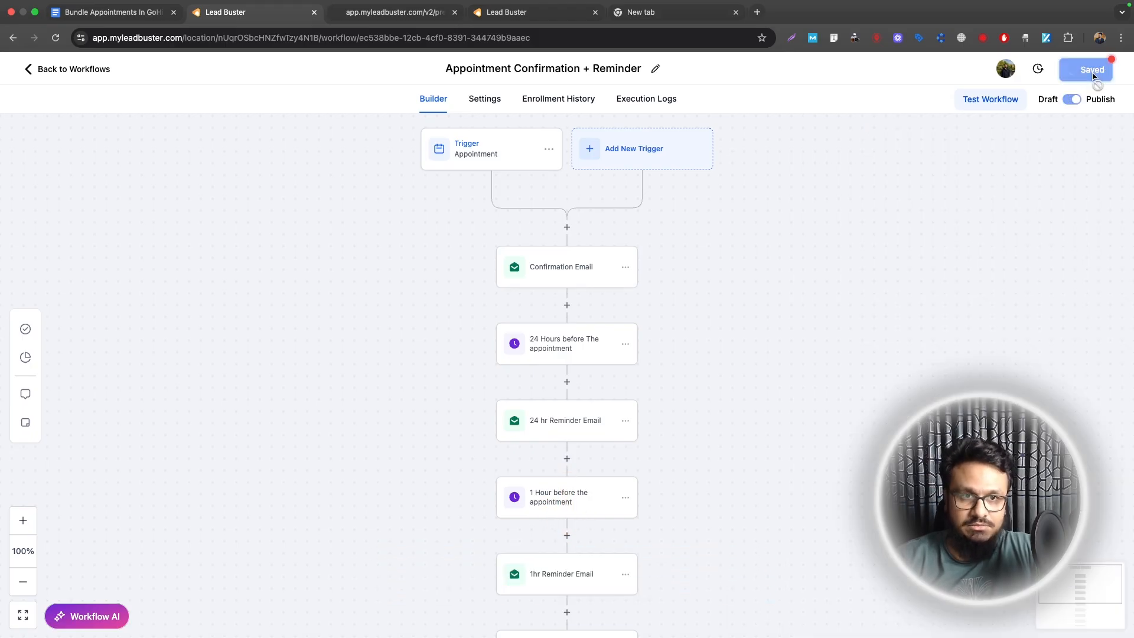
left_click(459, 69)
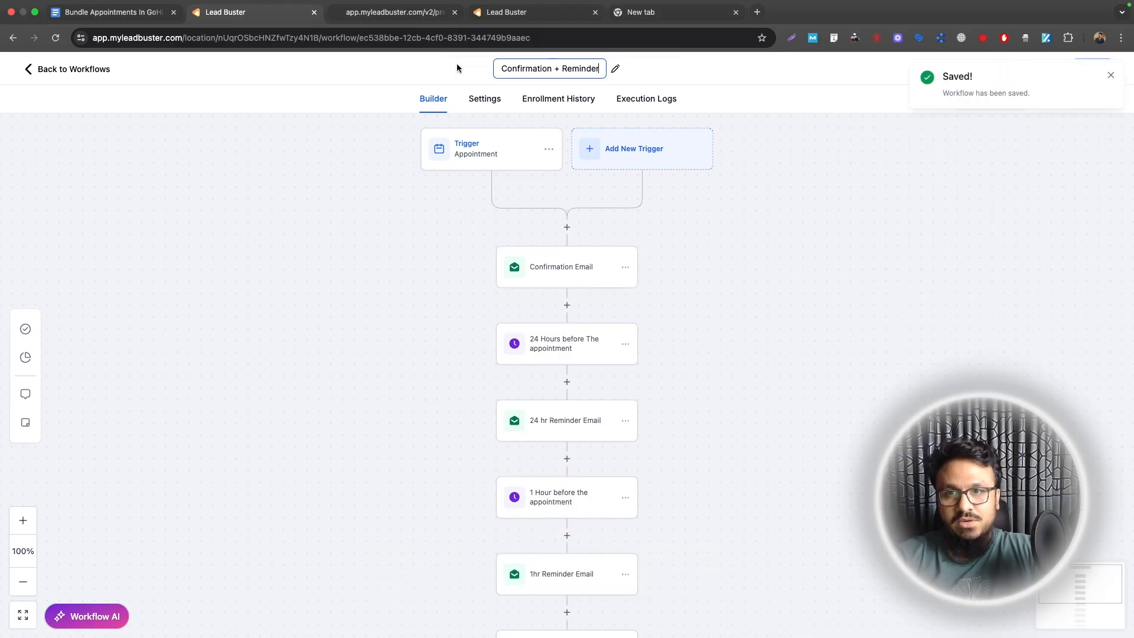
key("Home")
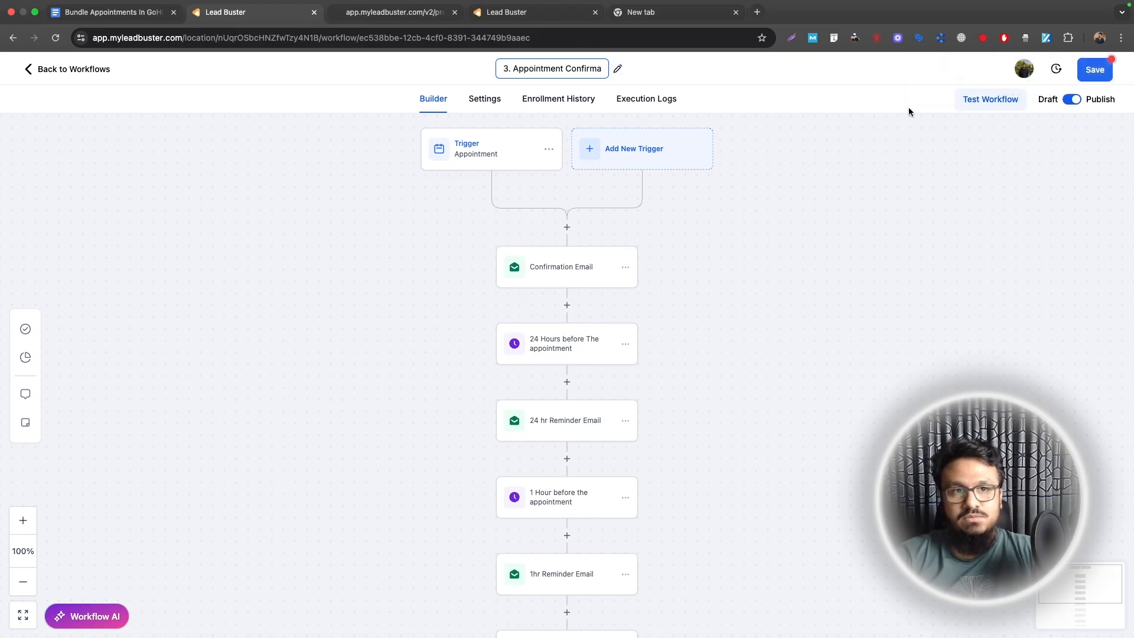
left_click(1092, 70)
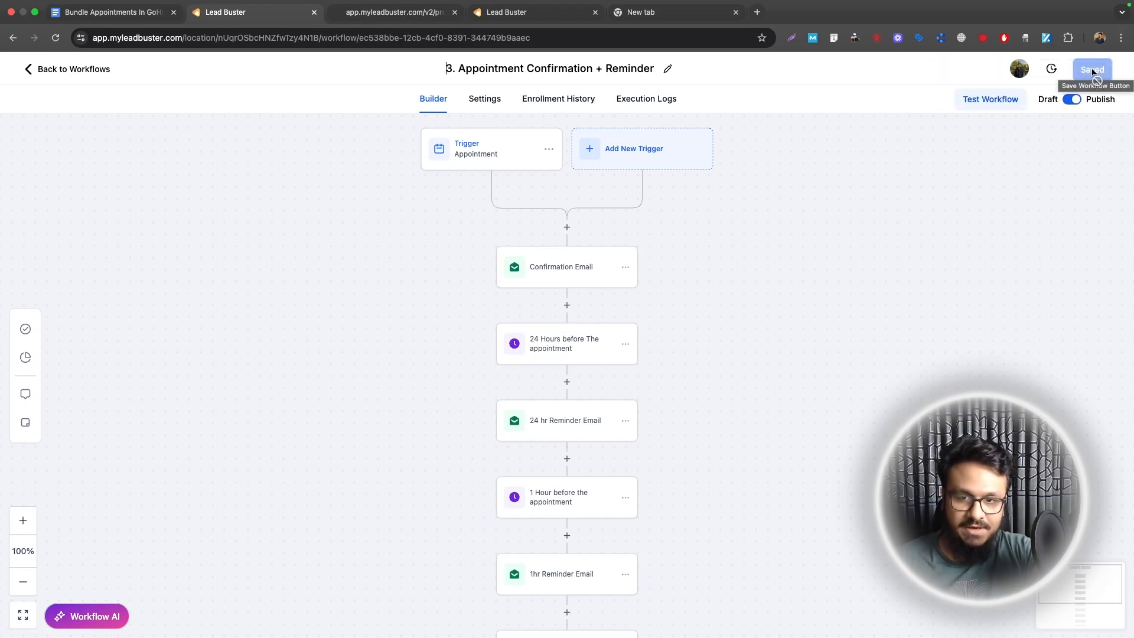
left_click(89, 72)
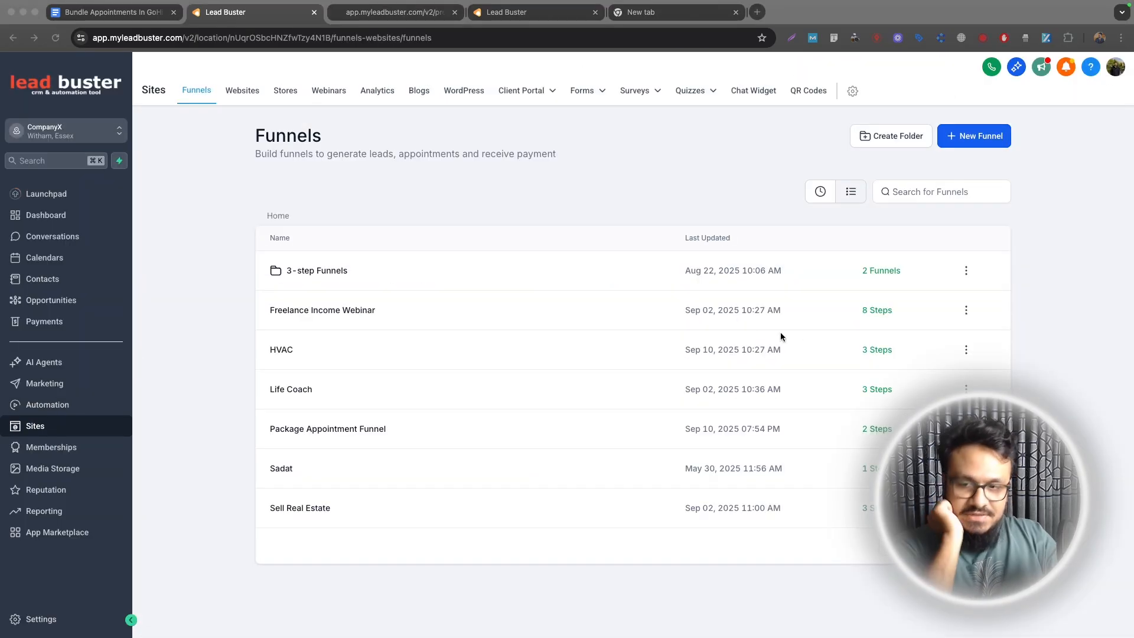
Step: Open the Package Appointment Funnel's settings and view its order form preview
left_click(286, 430)
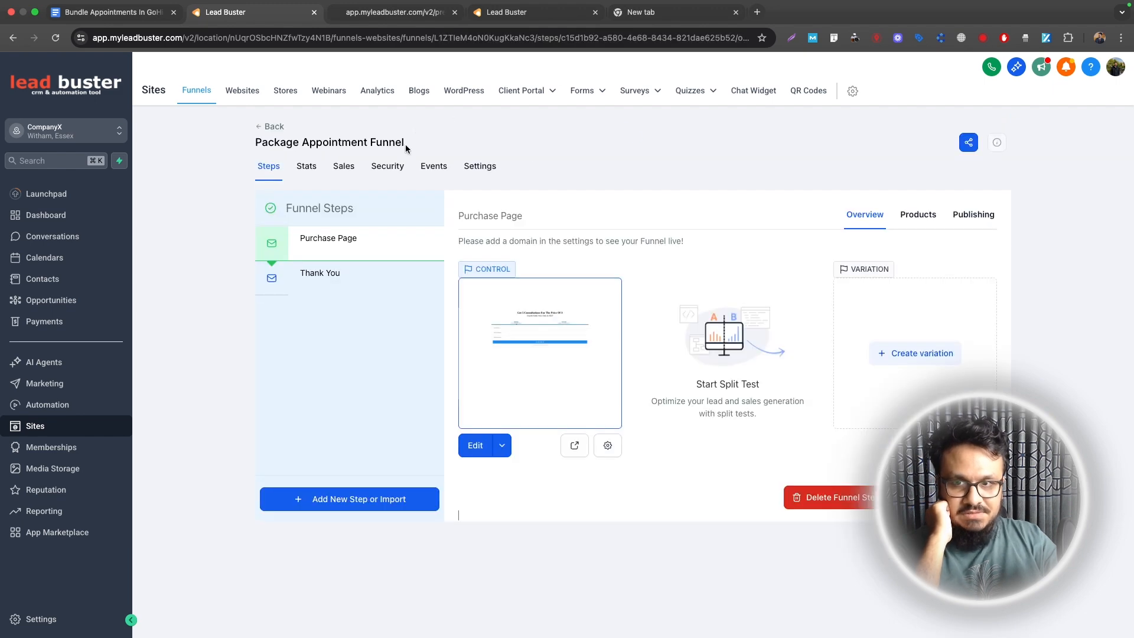
left_click(478, 176)
scroll(290, 450, "down", 2)
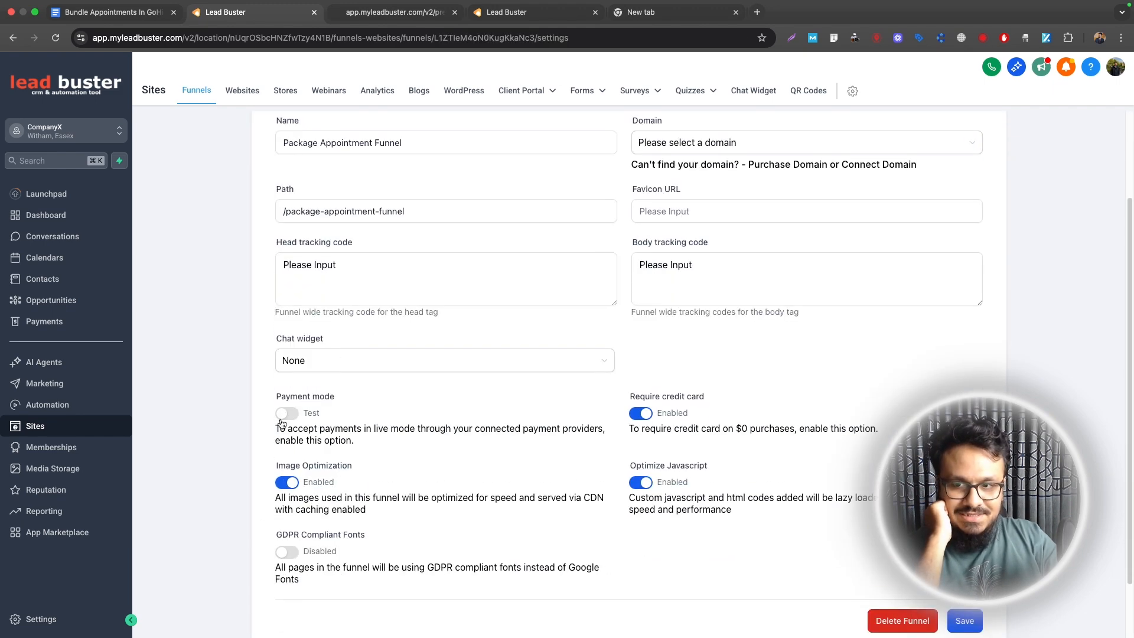
left_click(391, 18)
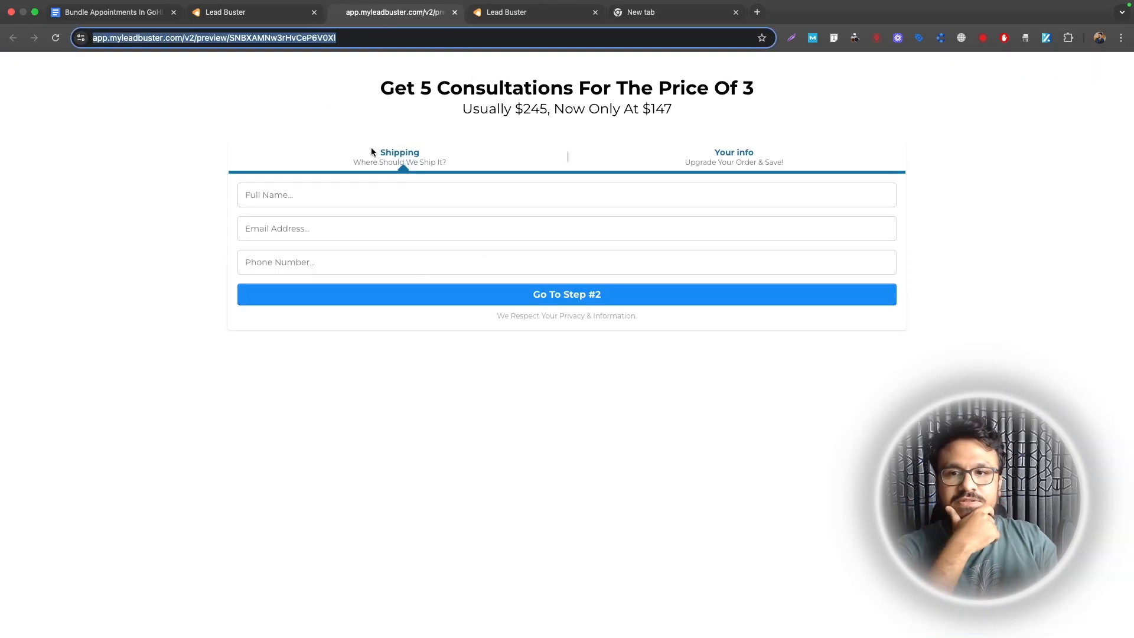
left_click(378, 120)
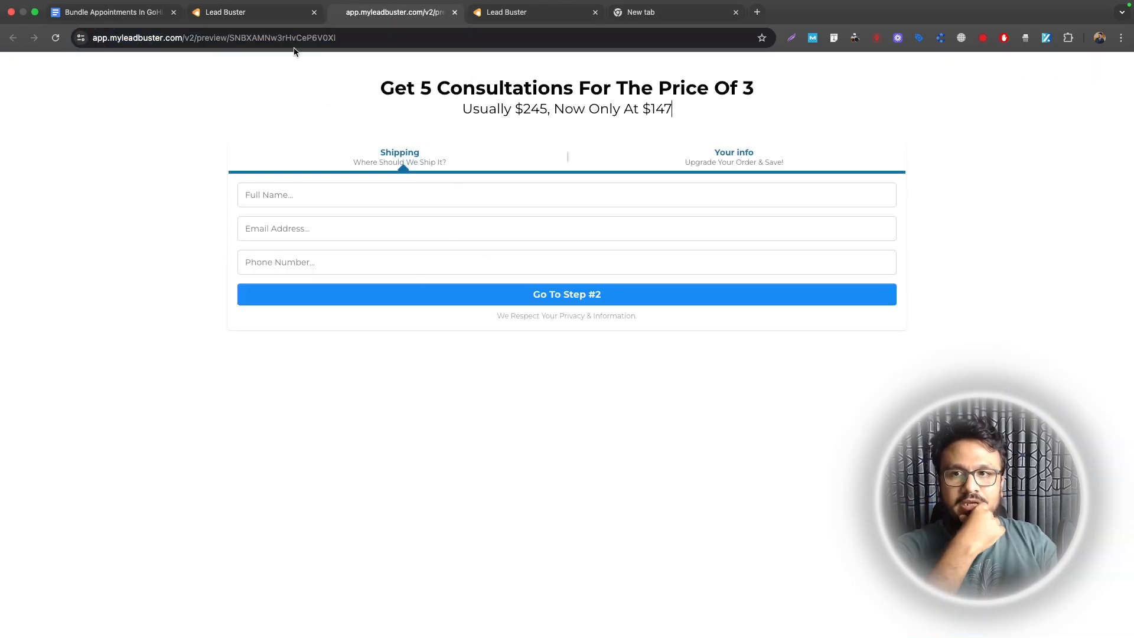
Step: Inspect the Email step of '1. Package Appointments Purchased', then return to the order form preview
left_click(271, 14)
left_click(74, 405)
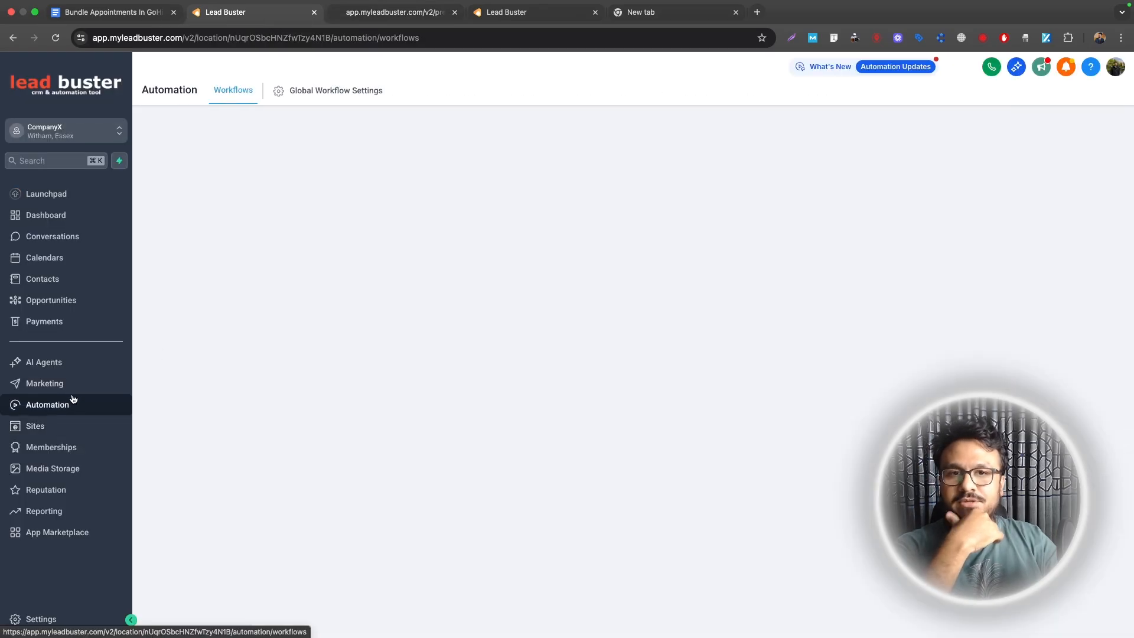
left_click(319, 329)
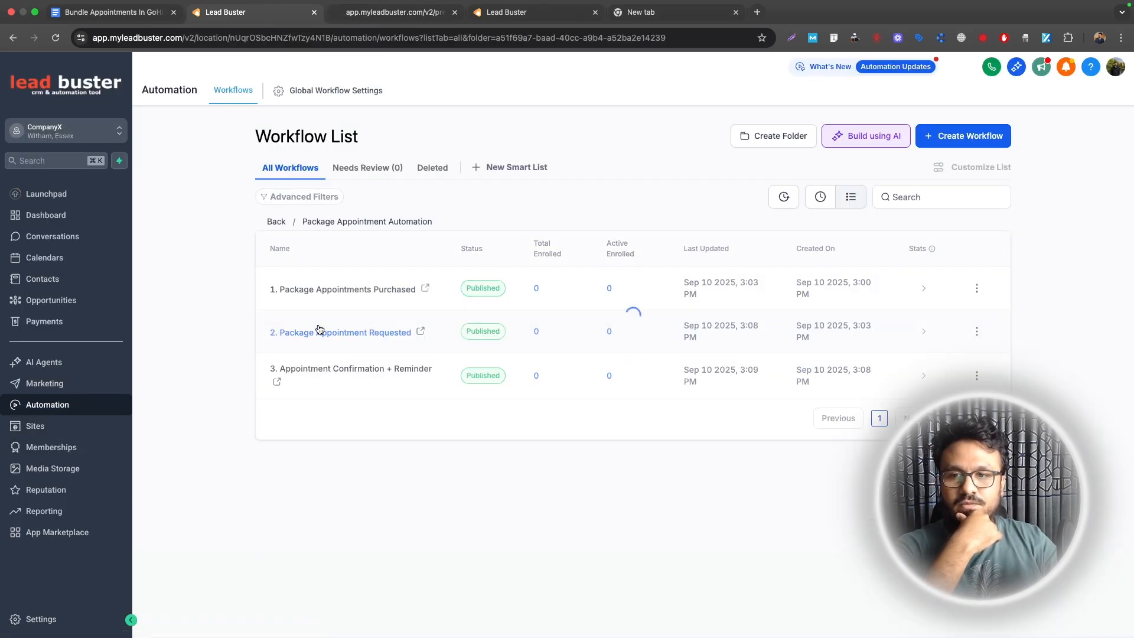
left_click(322, 288)
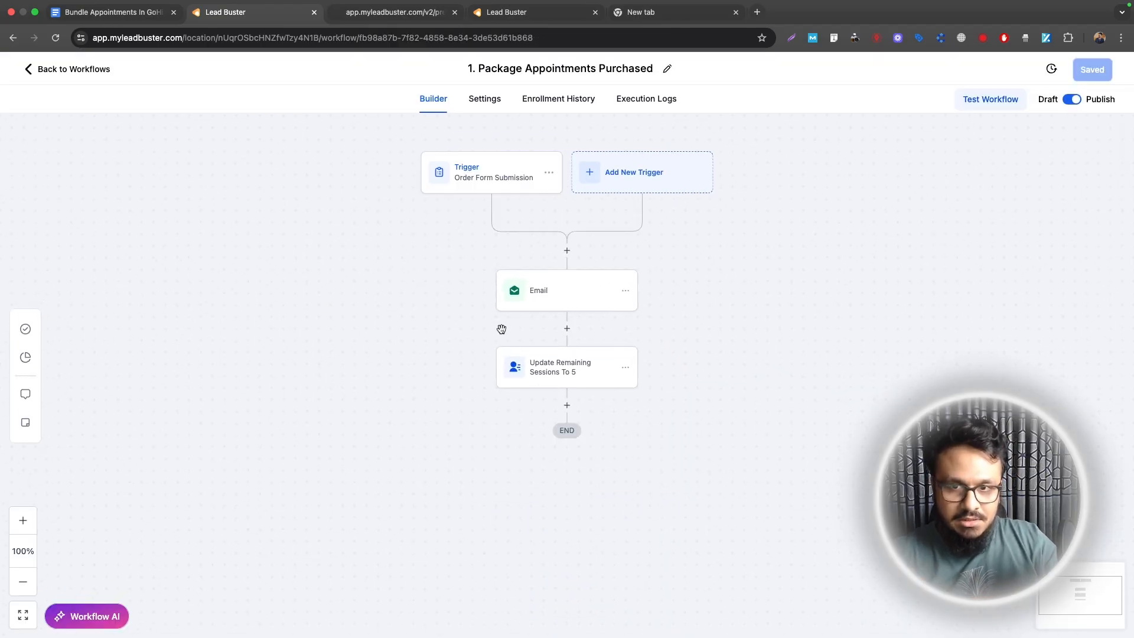
left_click(543, 308)
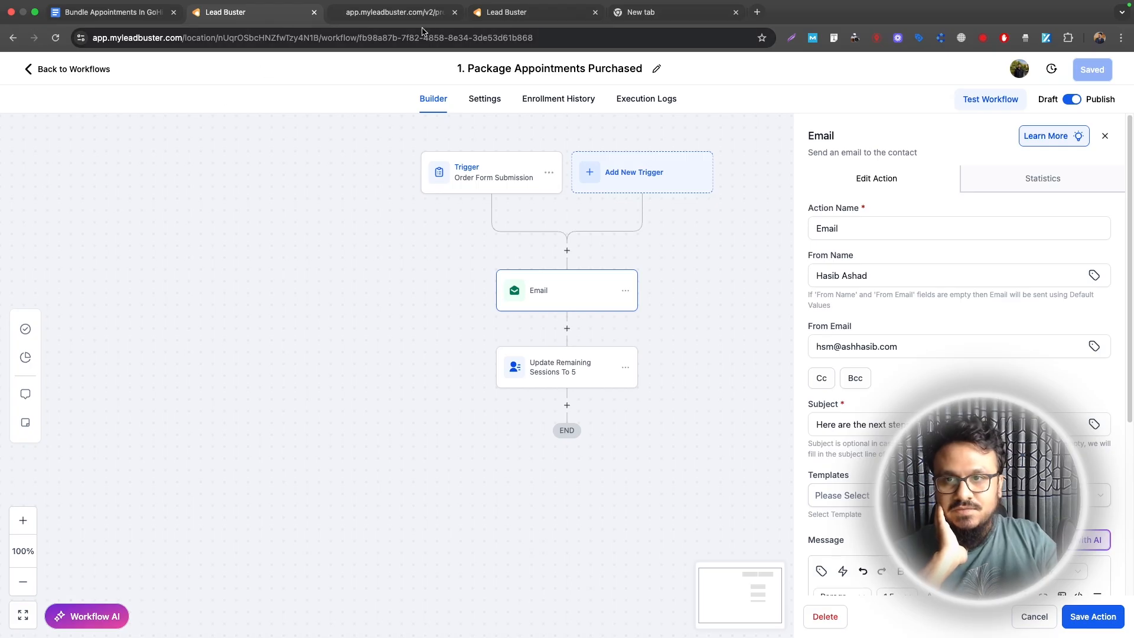
left_click(395, 12)
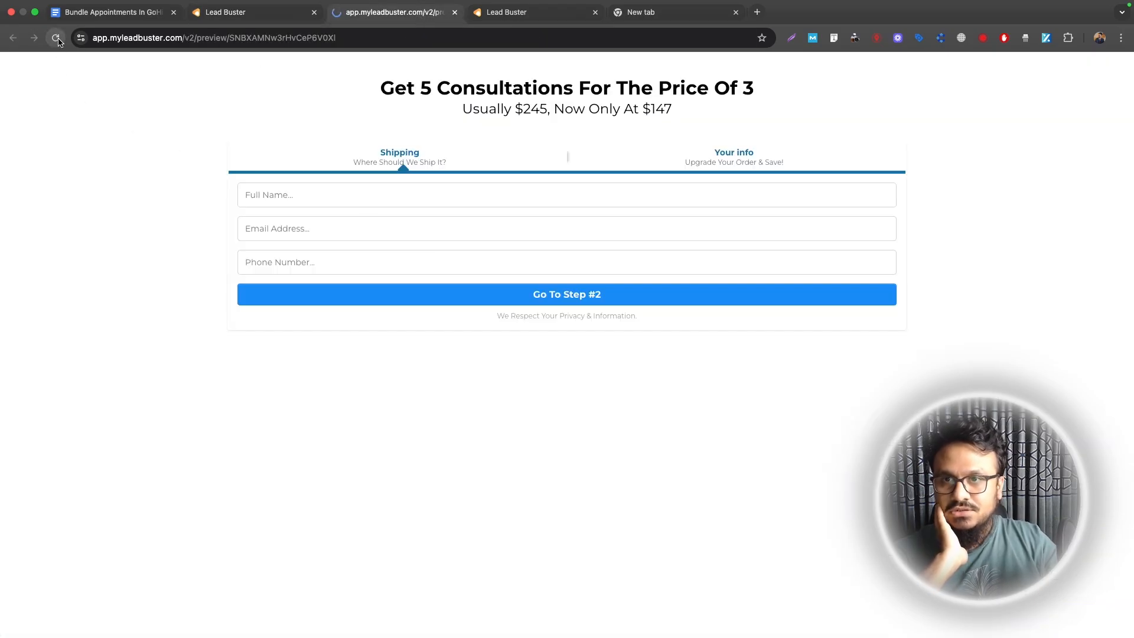
Step: Fill in the buyer's full name, phone and e-mail address, then continue to step #2
left_click(385, 194)
type("Has")
left_click(372, 224)
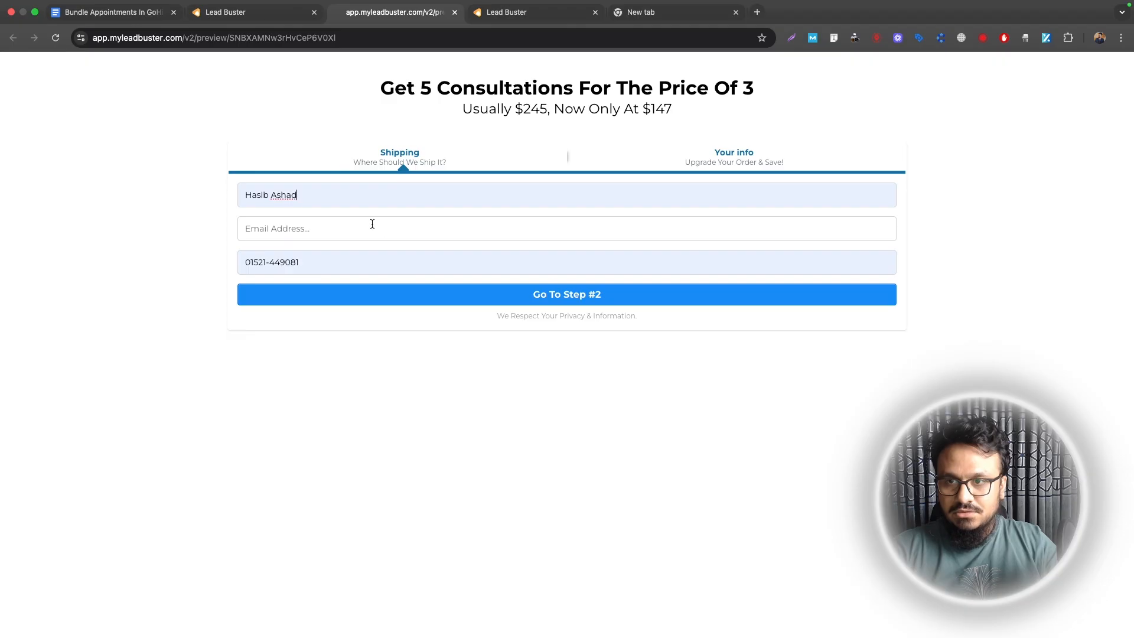
left_click(325, 225)
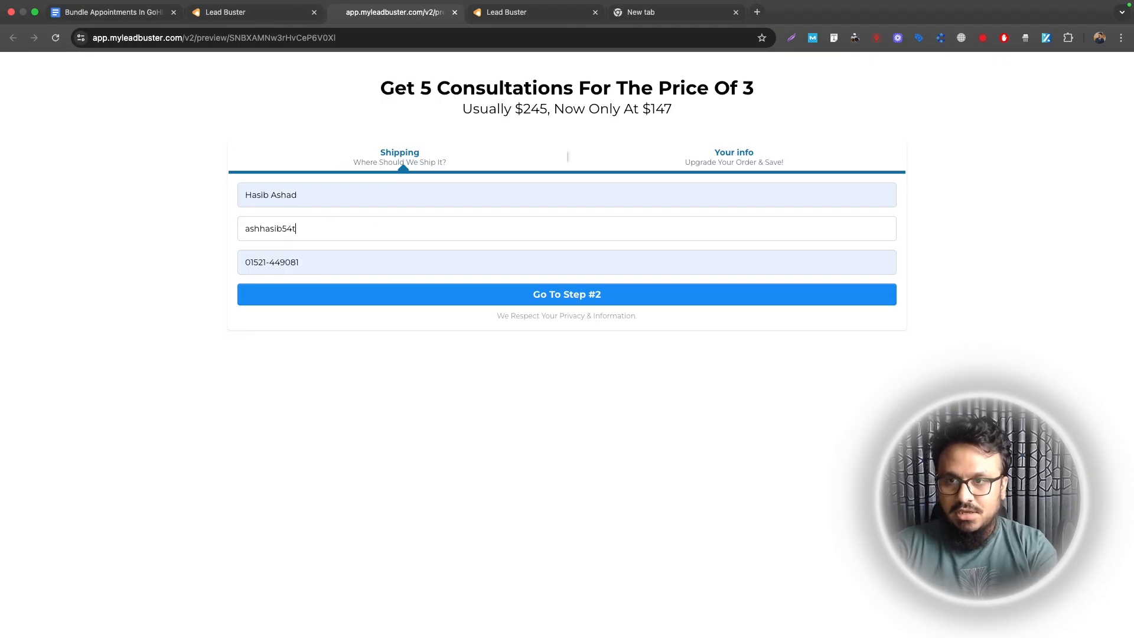
left_click(410, 296)
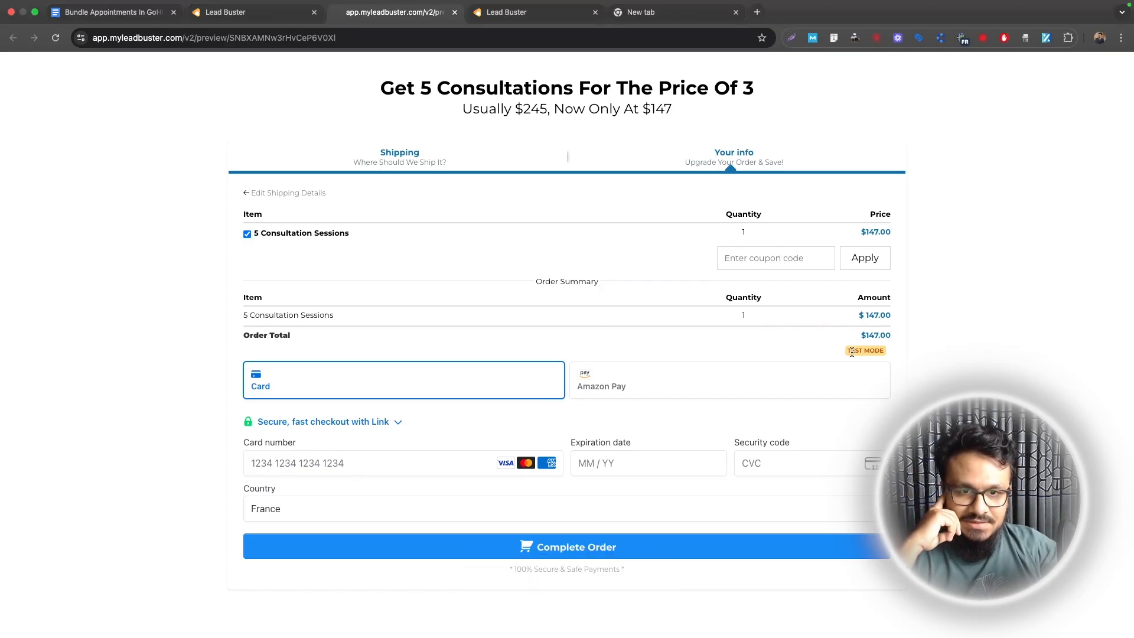
Step: Pay $147 for 5 Consultation Sessions with the test card details, then return to the workflow tab
left_click(361, 458)
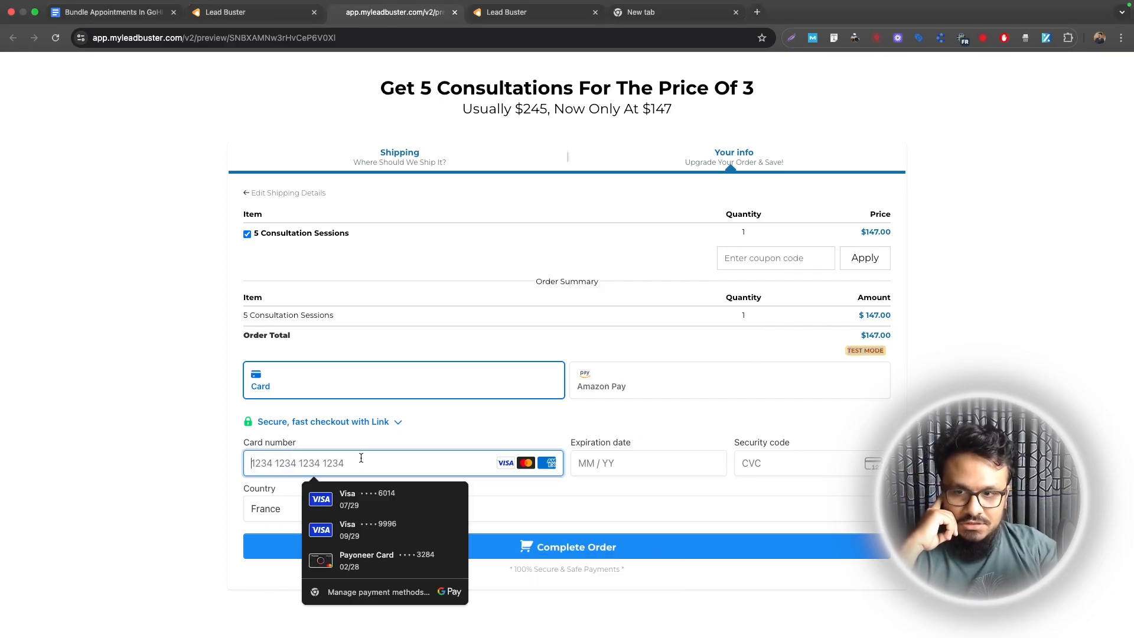
type("424242")
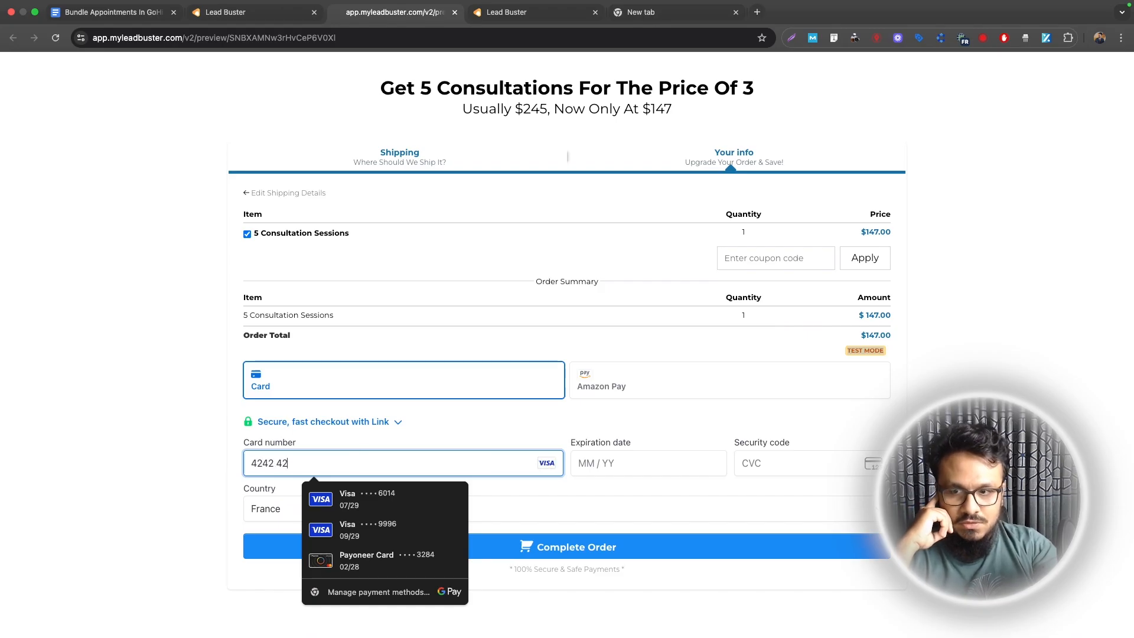
type("4242")
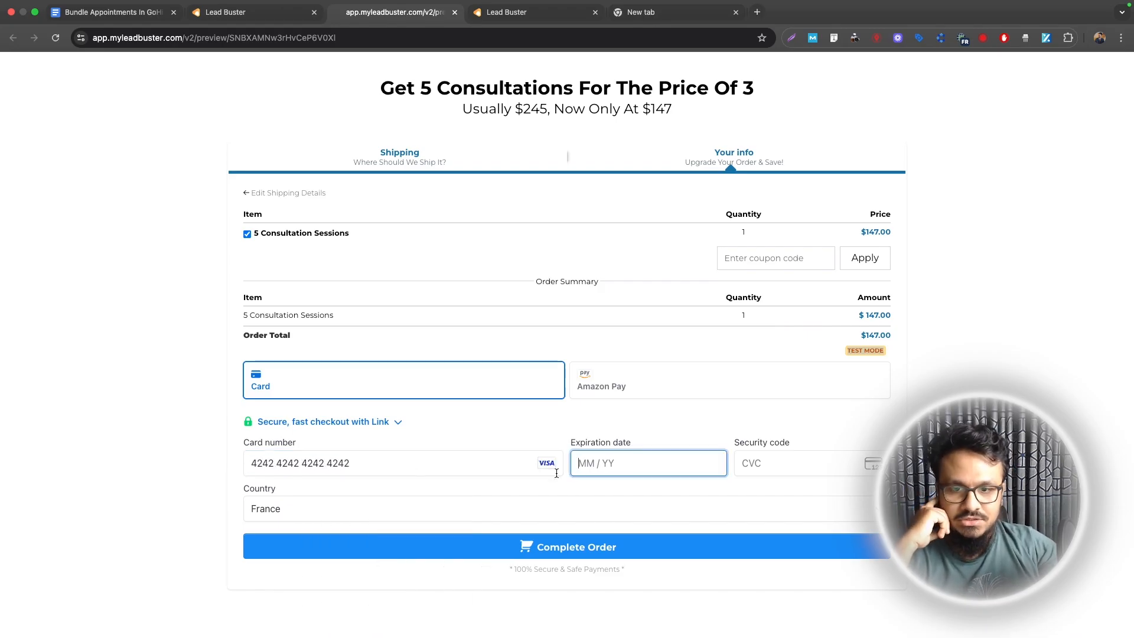
type("4242420226")
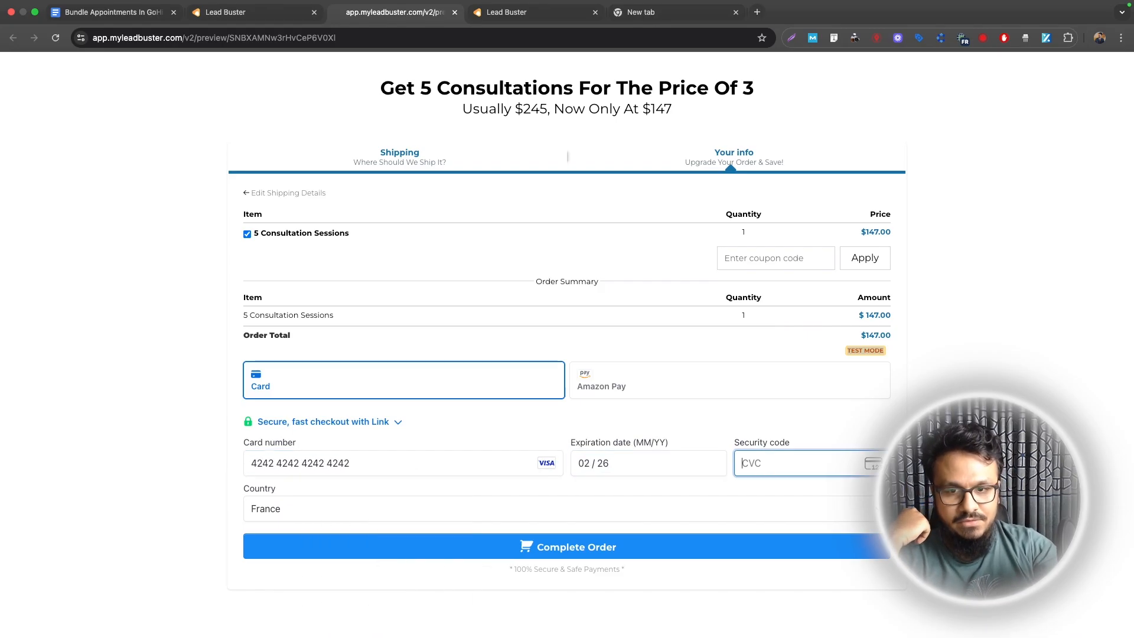
type("456")
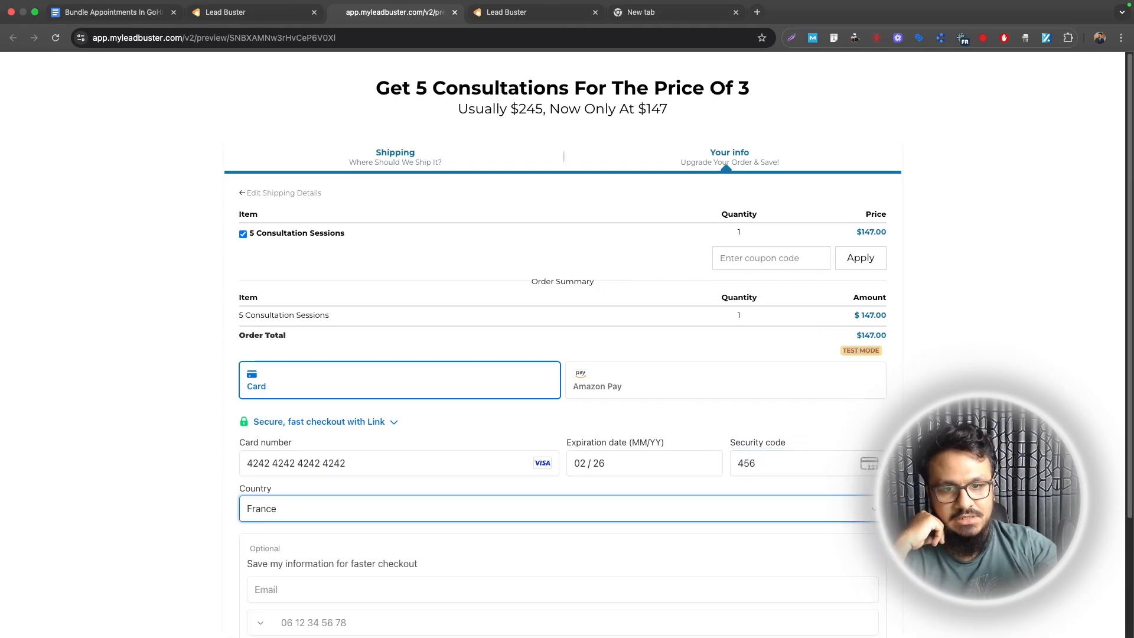
scroll(294, 431, "down", 3)
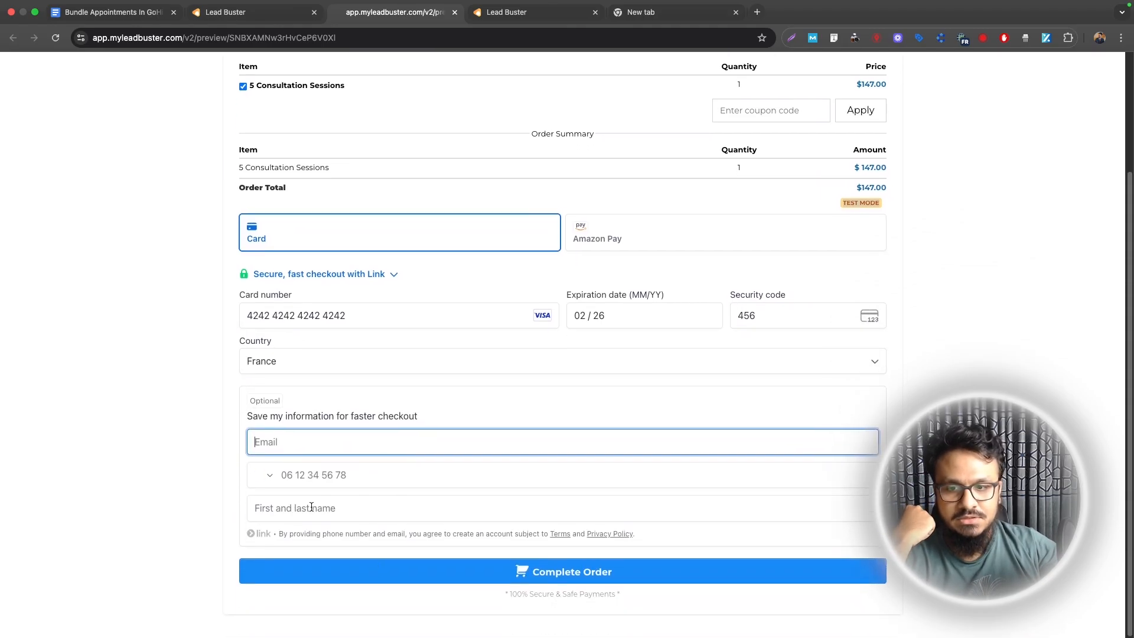
left_click(424, 571)
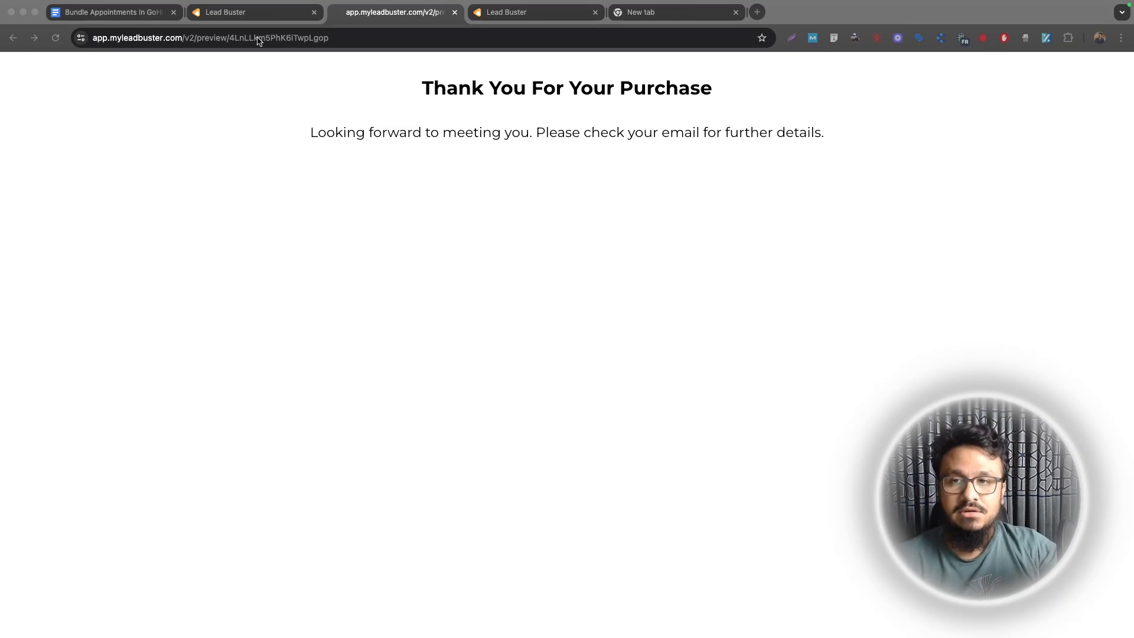
left_click(216, 13)
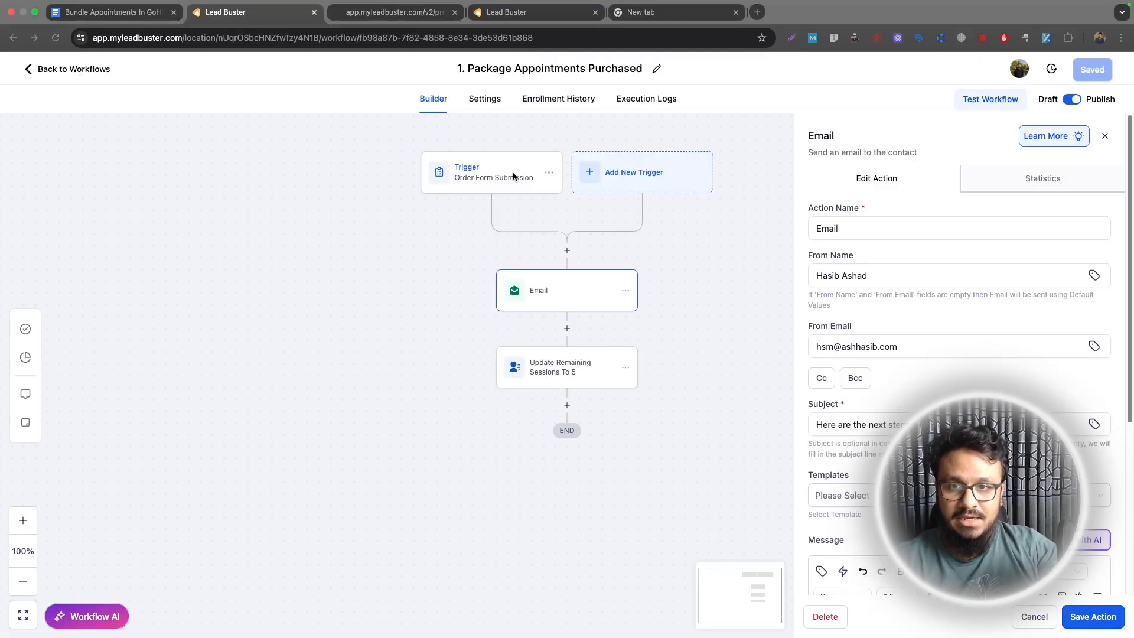
Step: Review the purchase workflow's order form trigger, then open its execution history
left_click(481, 177)
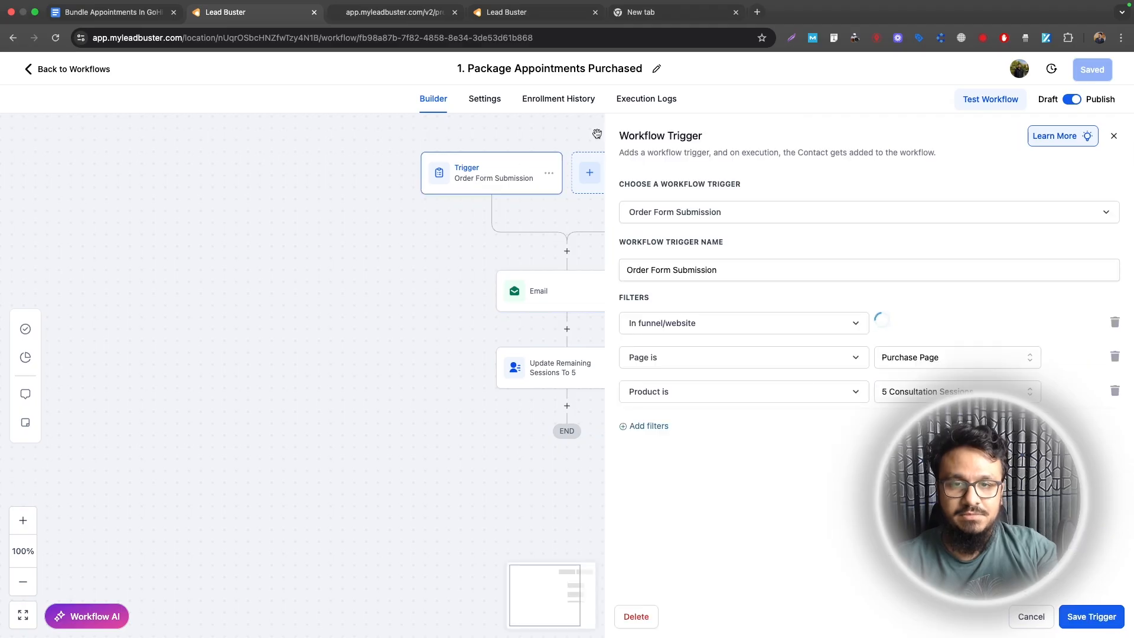
left_click(642, 103)
left_click(641, 102)
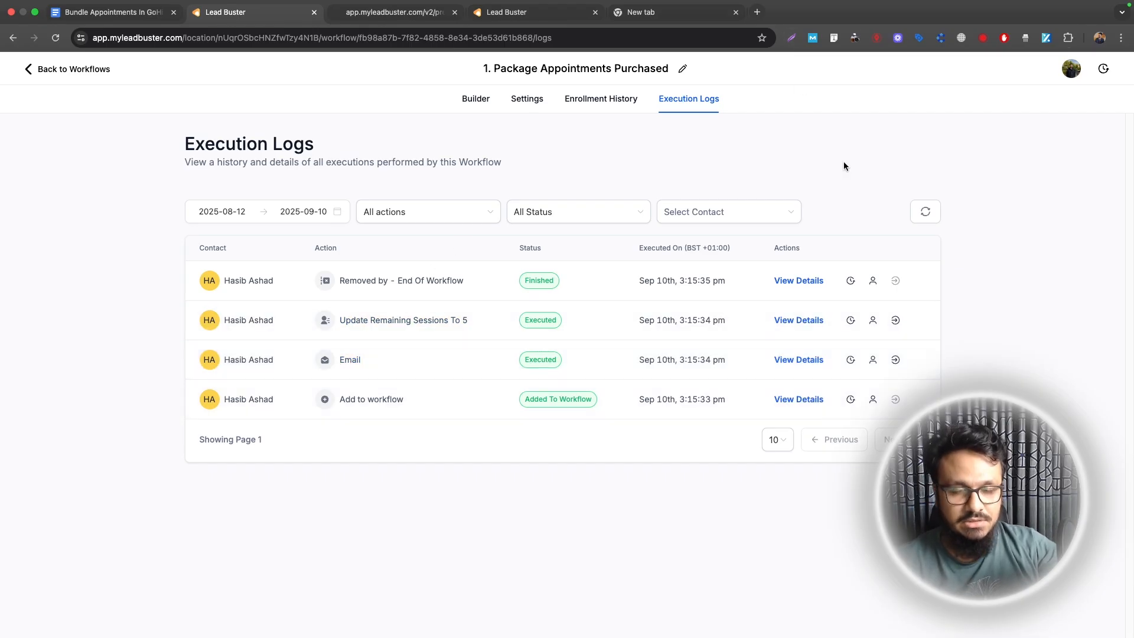
Step: Filter the logs to the test buyer and view the received 'book your 5 sessions' email
left_click(793, 211)
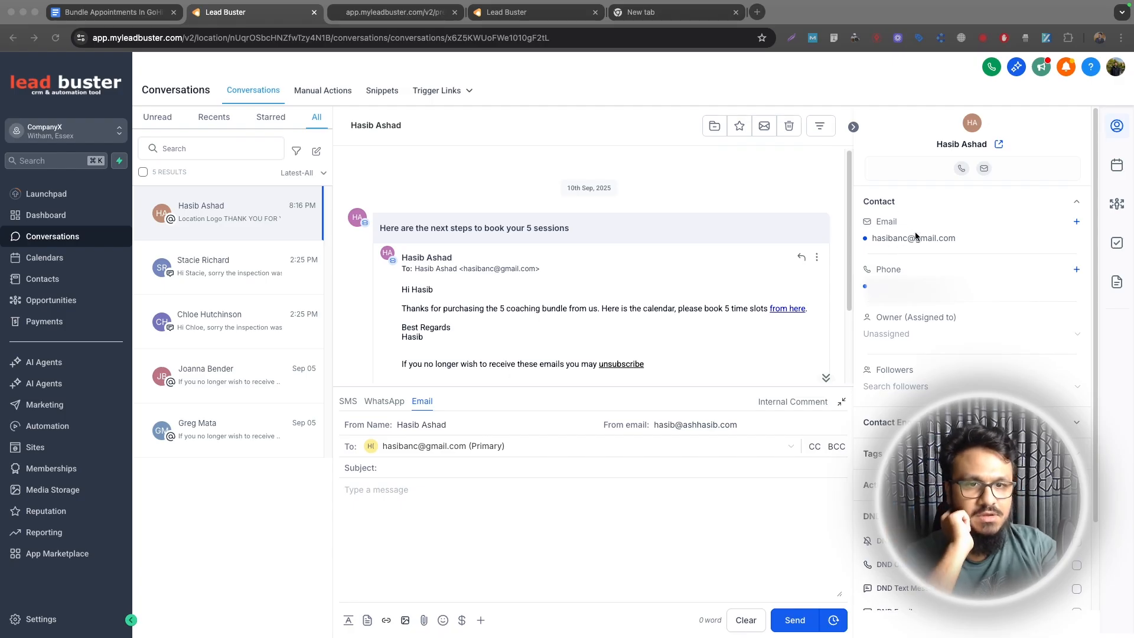
left_click(885, 238)
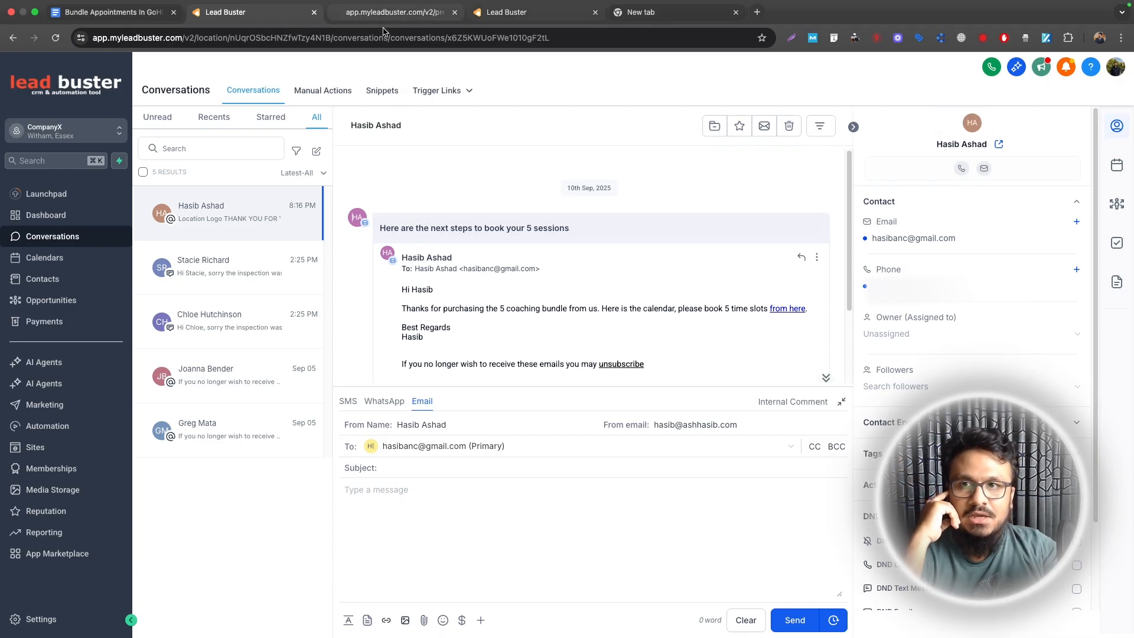
scroll(417, 256, "down", 3)
scroll(419, 260, "up", 3)
scroll(430, 277, "down", 1)
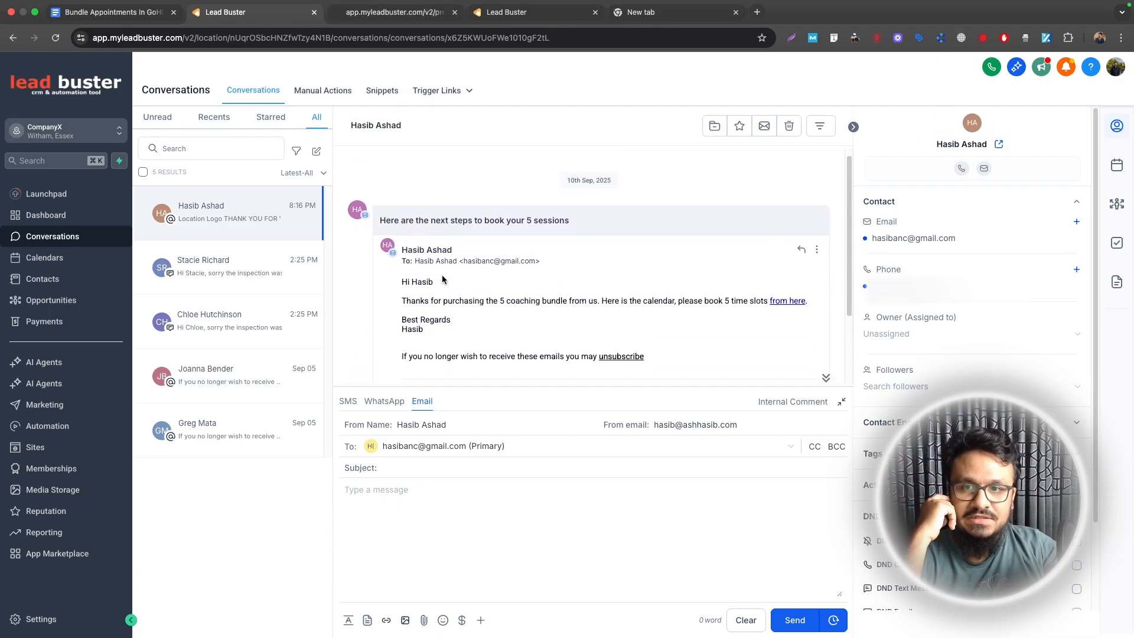
Step: Open the Book A Consultation page from the email and pick the 3:00 PM slot on Sep 12
left_click(790, 281)
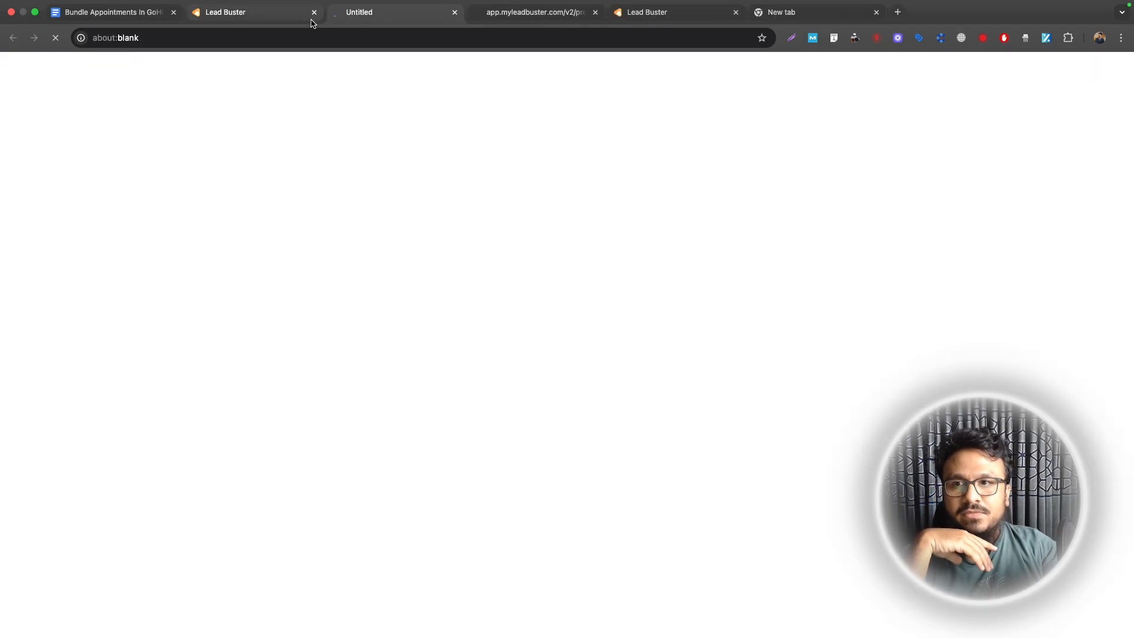
left_click(548, 15)
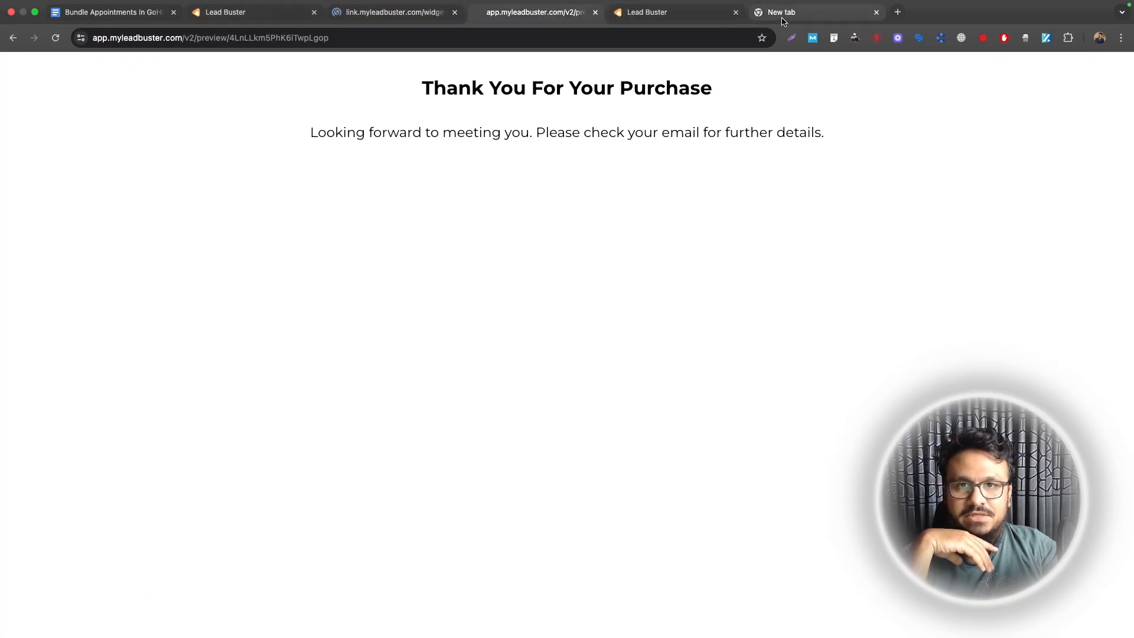
left_click(371, 19)
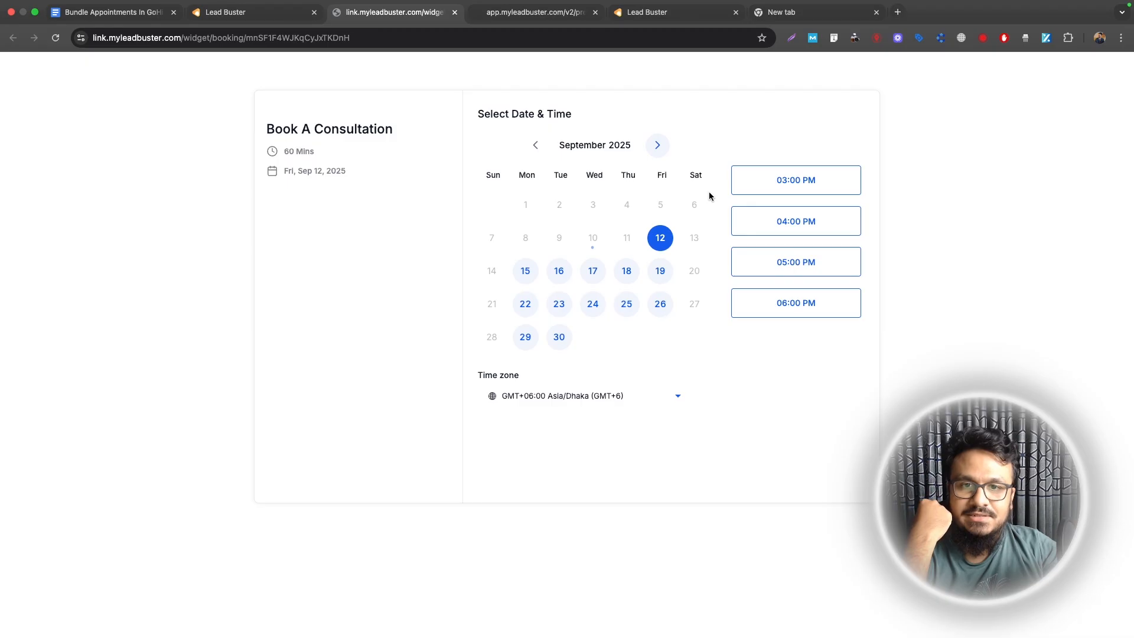
left_click(762, 185)
left_click(821, 183)
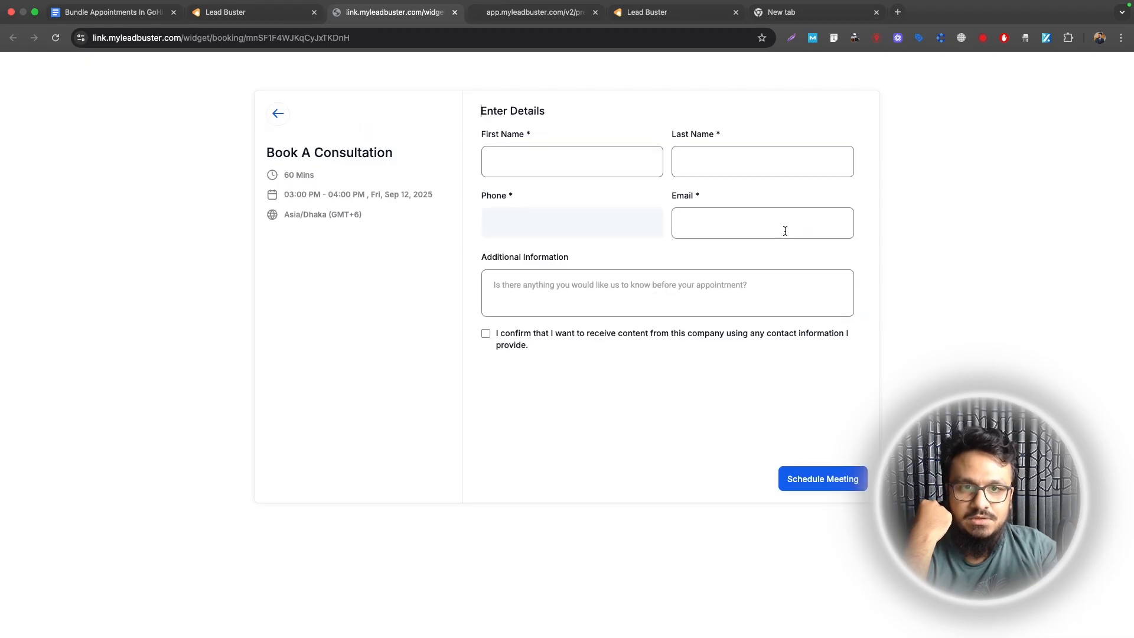
Step: Fill in the attendee's details from saved info, give consent, and submit the booking
left_click(577, 166)
type("Ha")
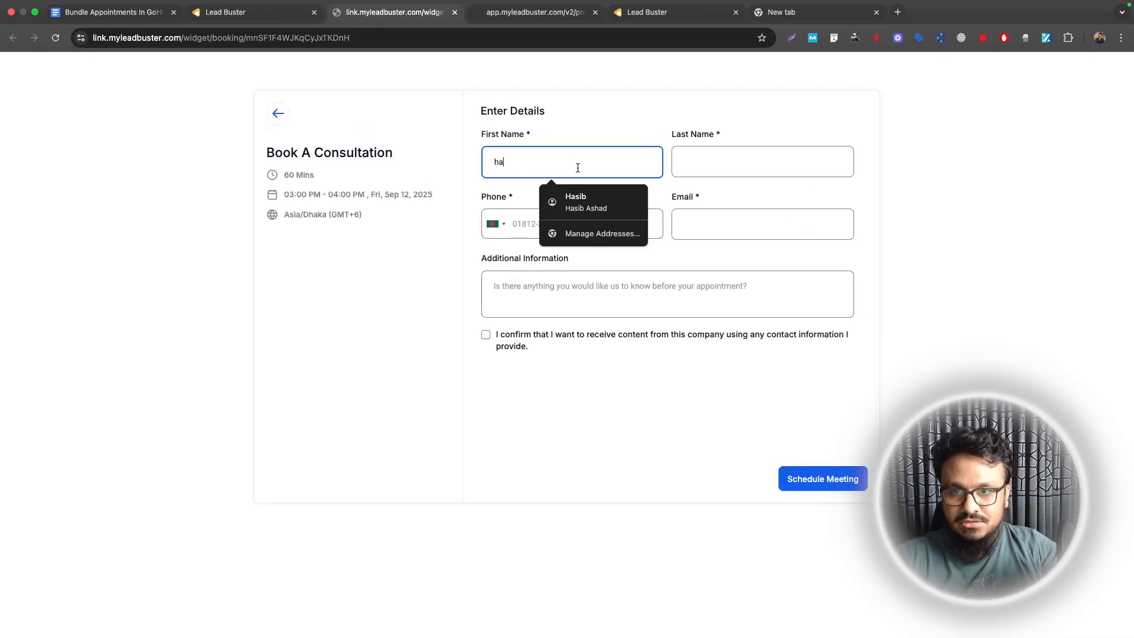
left_click(549, 197)
left_click(486, 333)
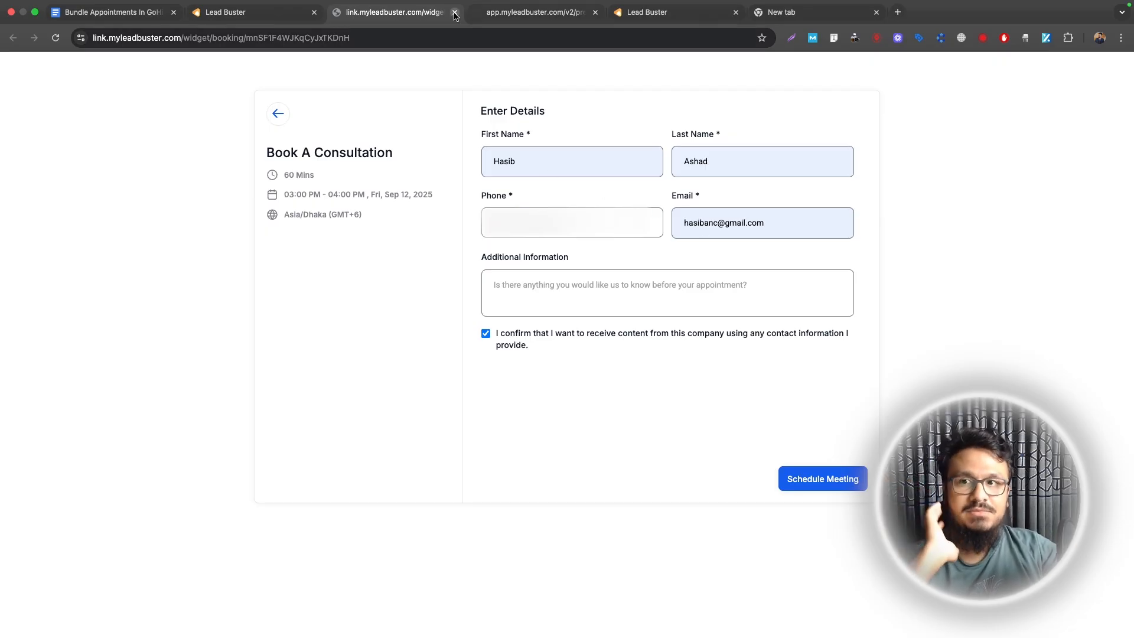
left_click(294, 22)
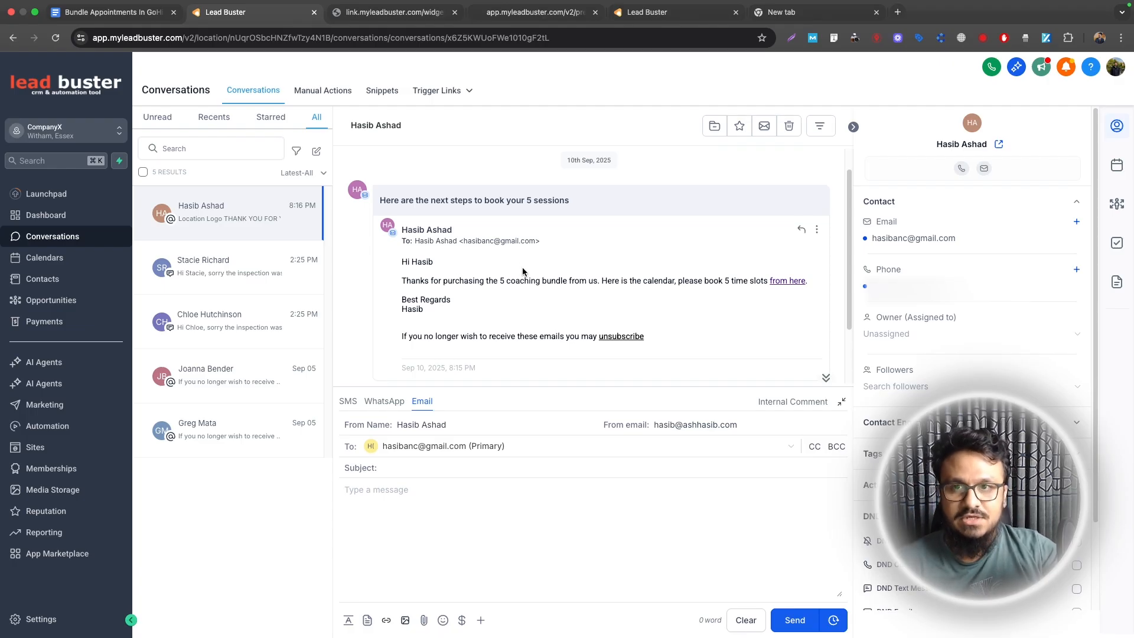
left_click(411, 22)
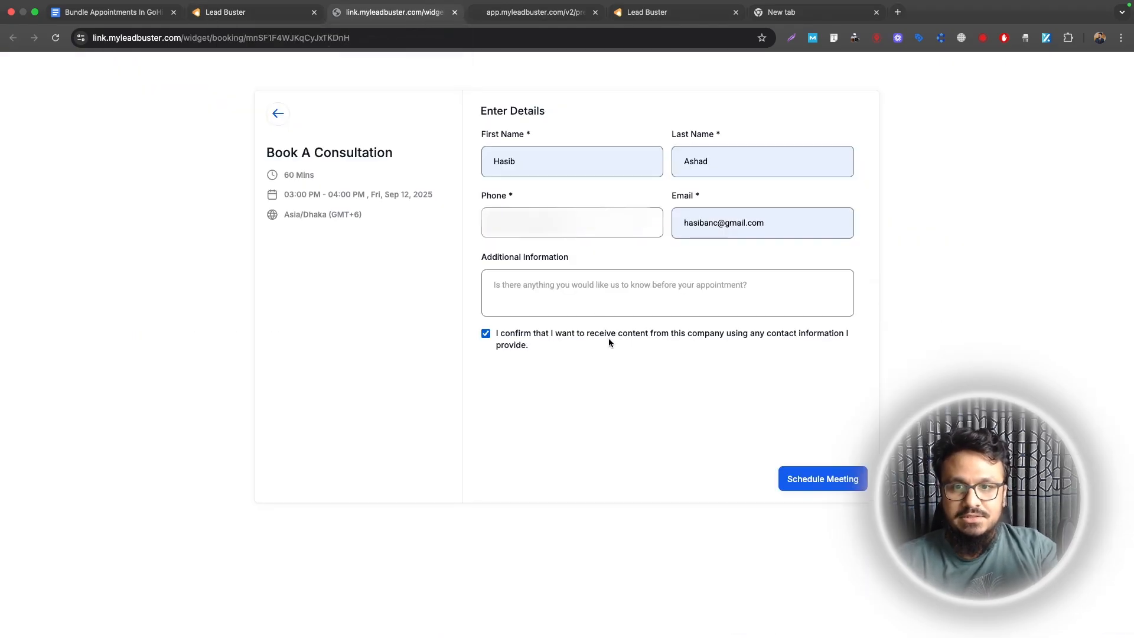
left_click(811, 479)
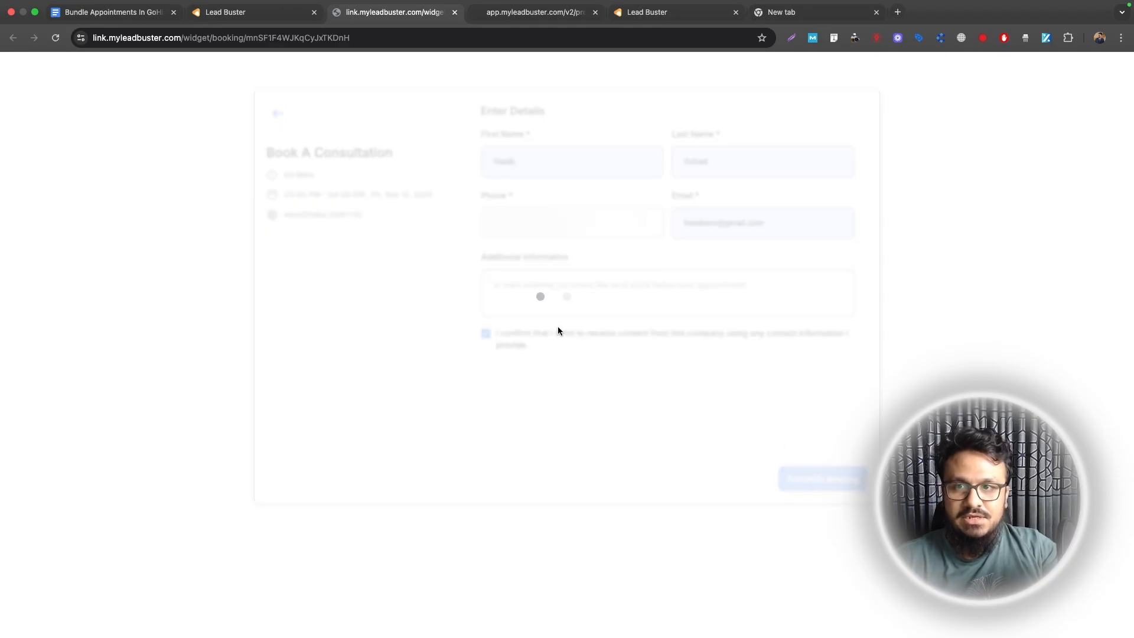
left_click(277, 12)
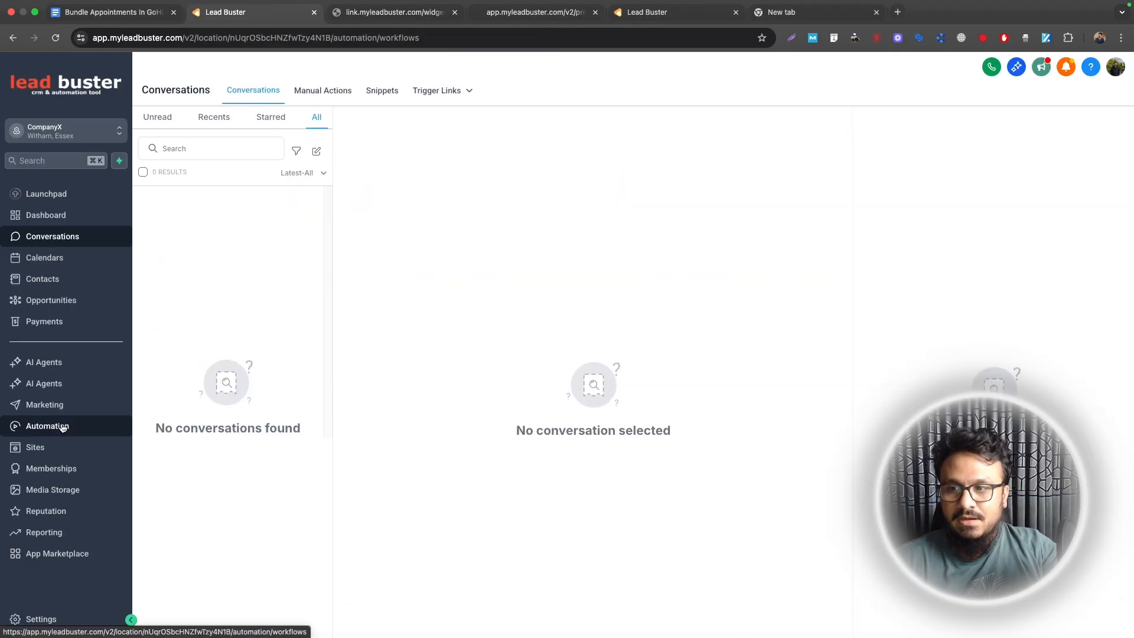
Step: Check the Package Appointment Requested workflow's execution logs in the Package Appointment Automation folder
left_click(59, 426)
left_click(315, 327)
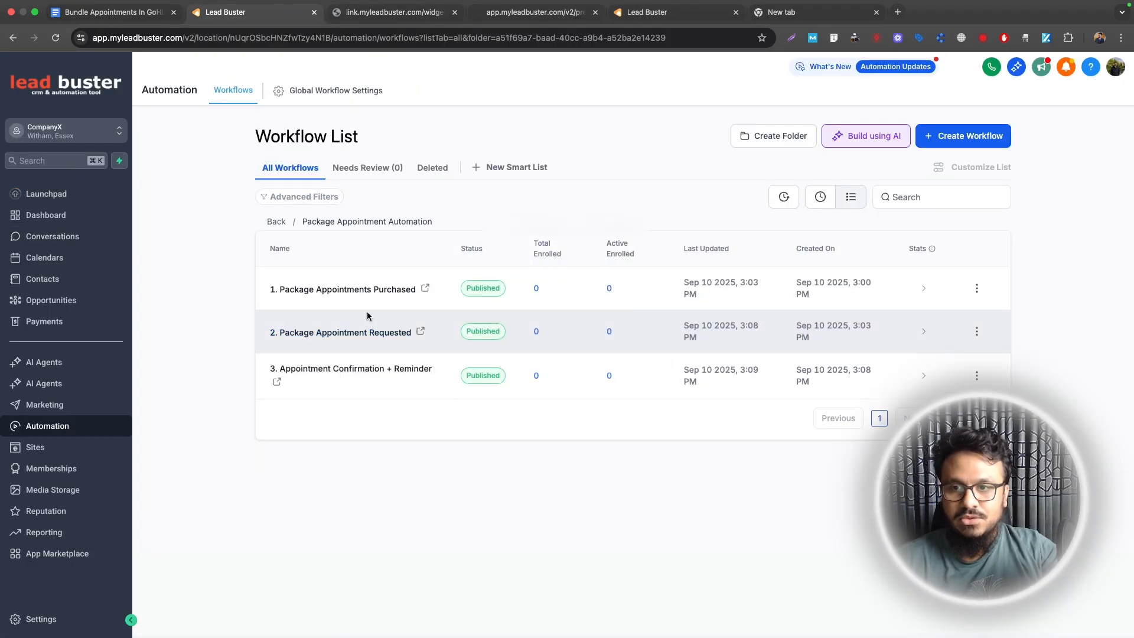
left_click(319, 330)
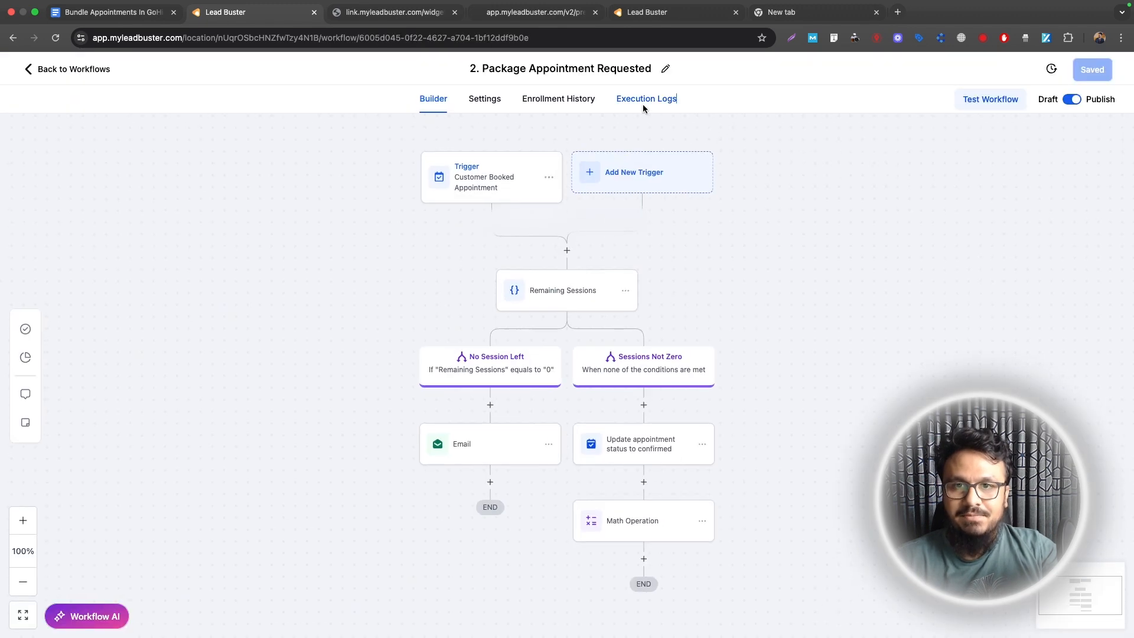
left_click(642, 104)
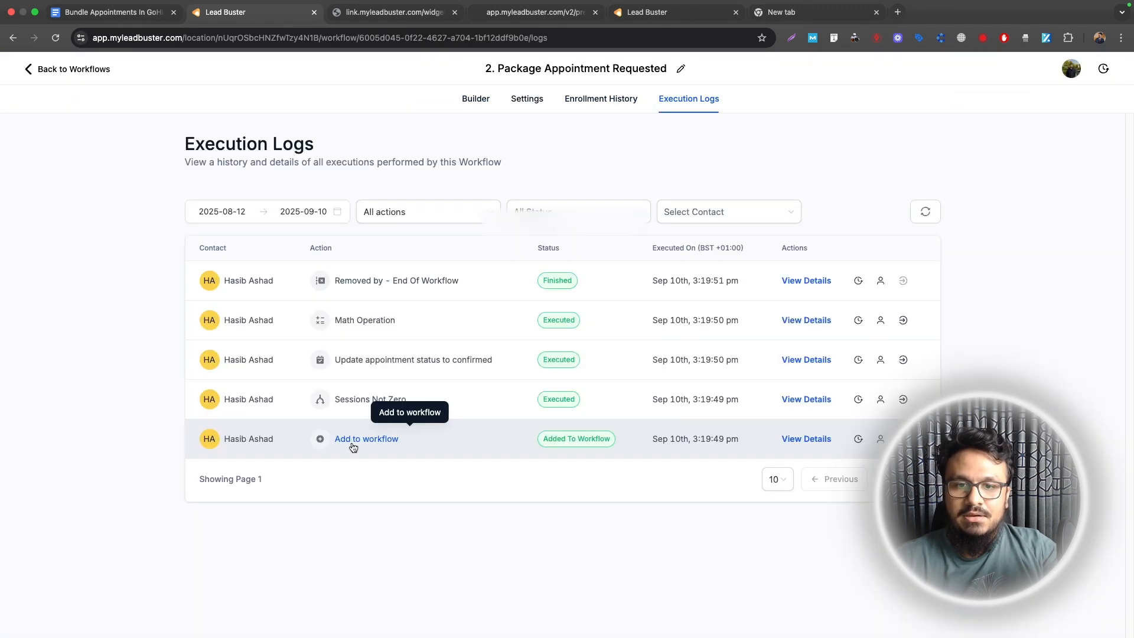
left_click(85, 75)
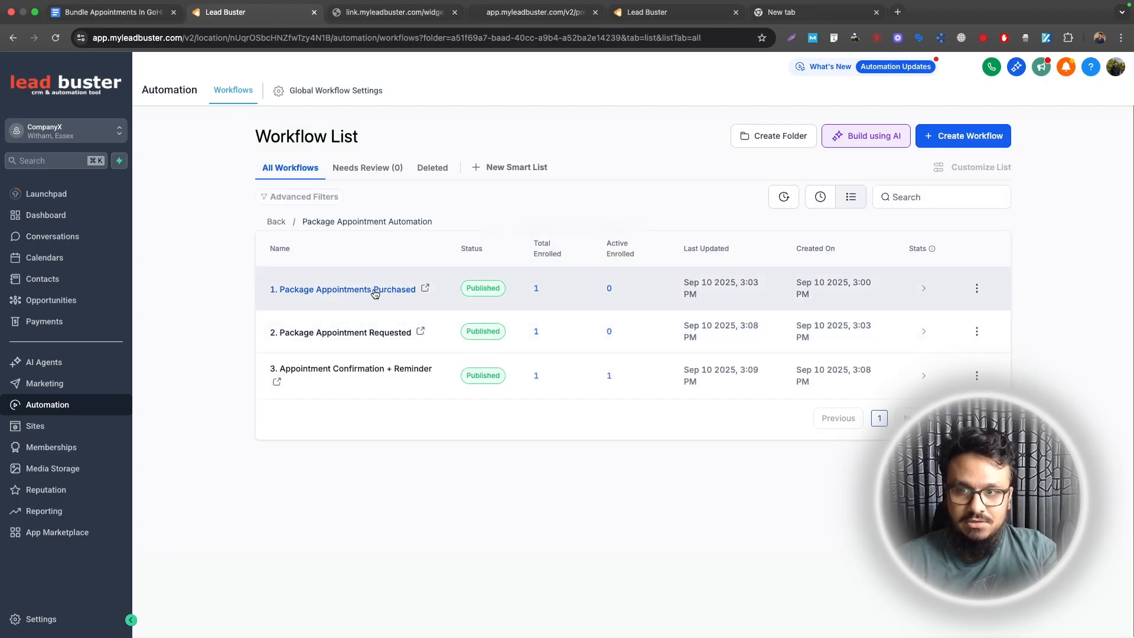
Step: Inspect the update remaining sessions step in the Package Appointments Purchased workflow
left_click(367, 289)
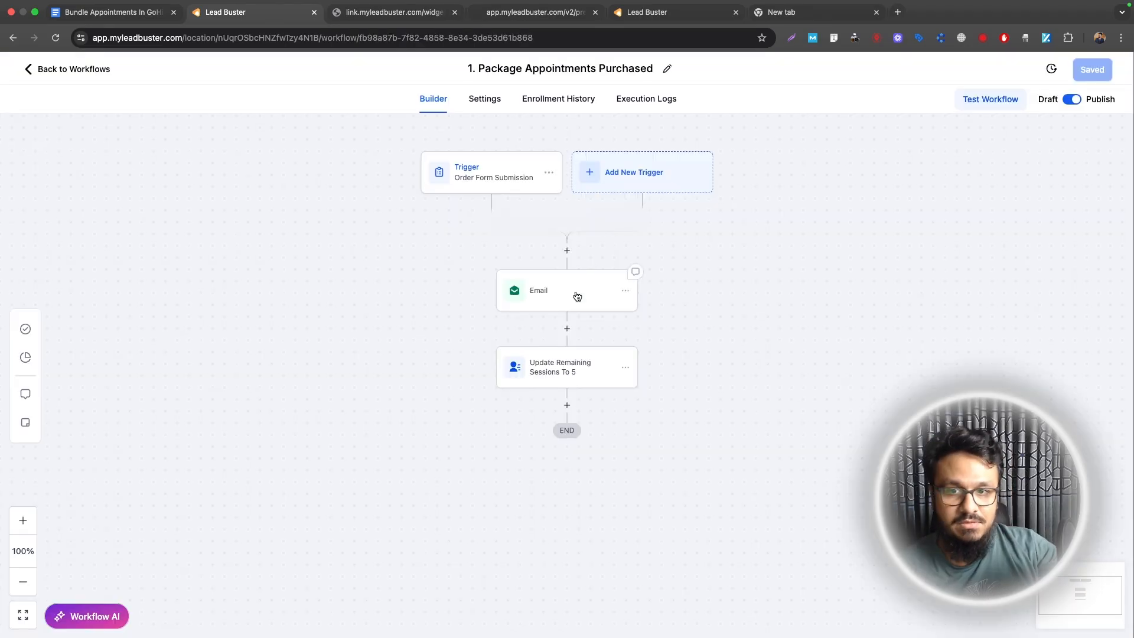
left_click(562, 371)
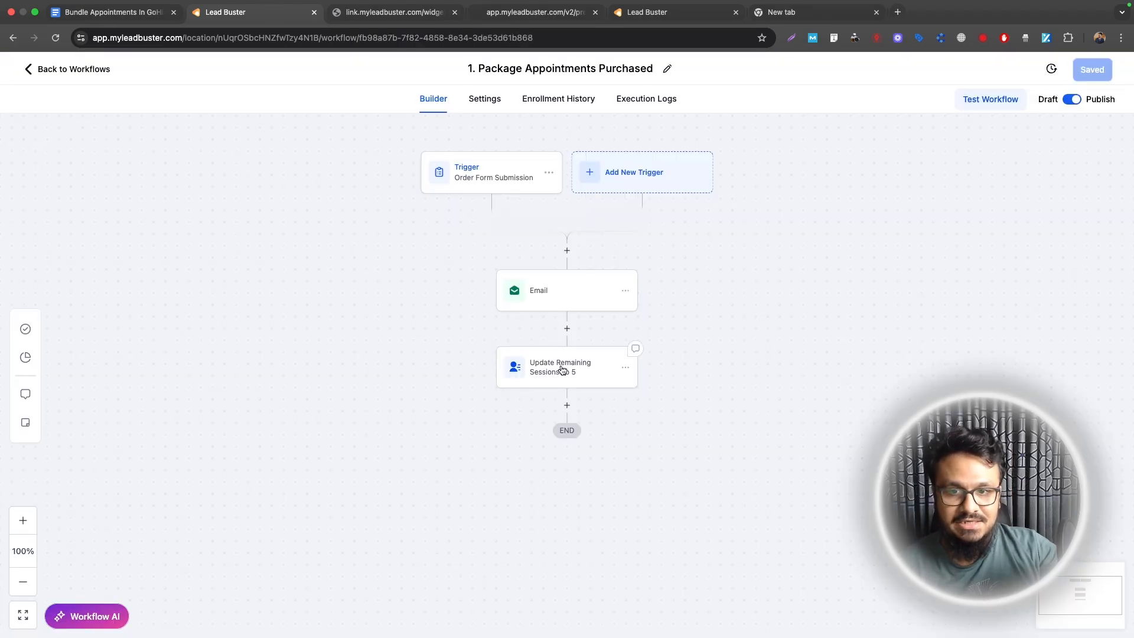
left_click(74, 70)
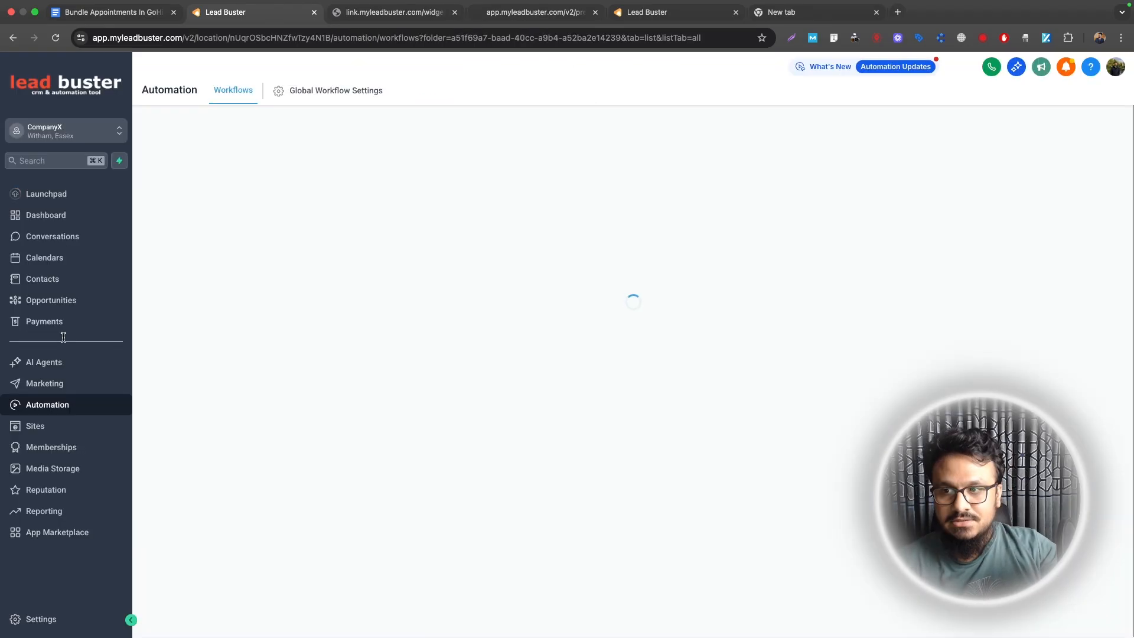
Step: Open the newly booked contact's record to confirm Remaining Sessions reads 4
left_click(54, 284)
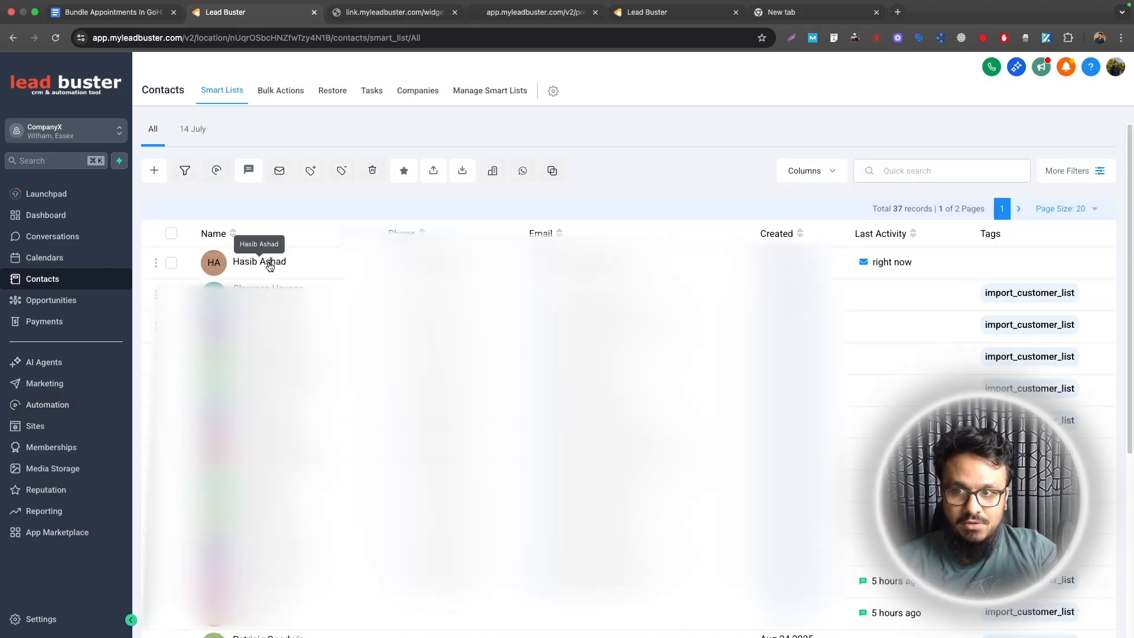
left_click(269, 264)
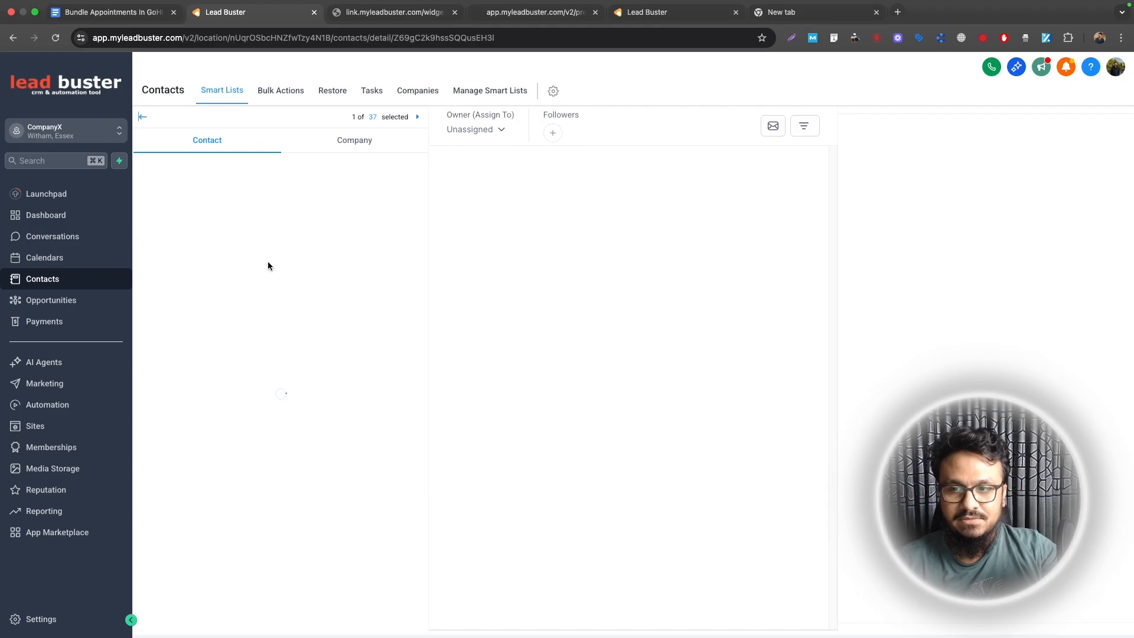
scroll(195, 470, "down", 4)
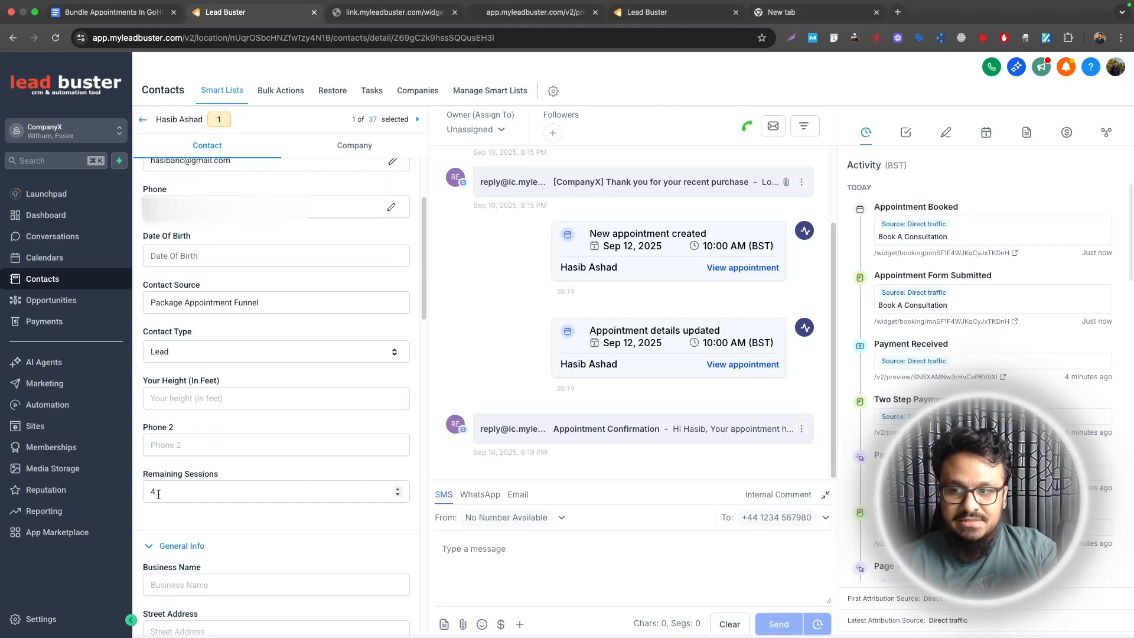
left_click(47, 404)
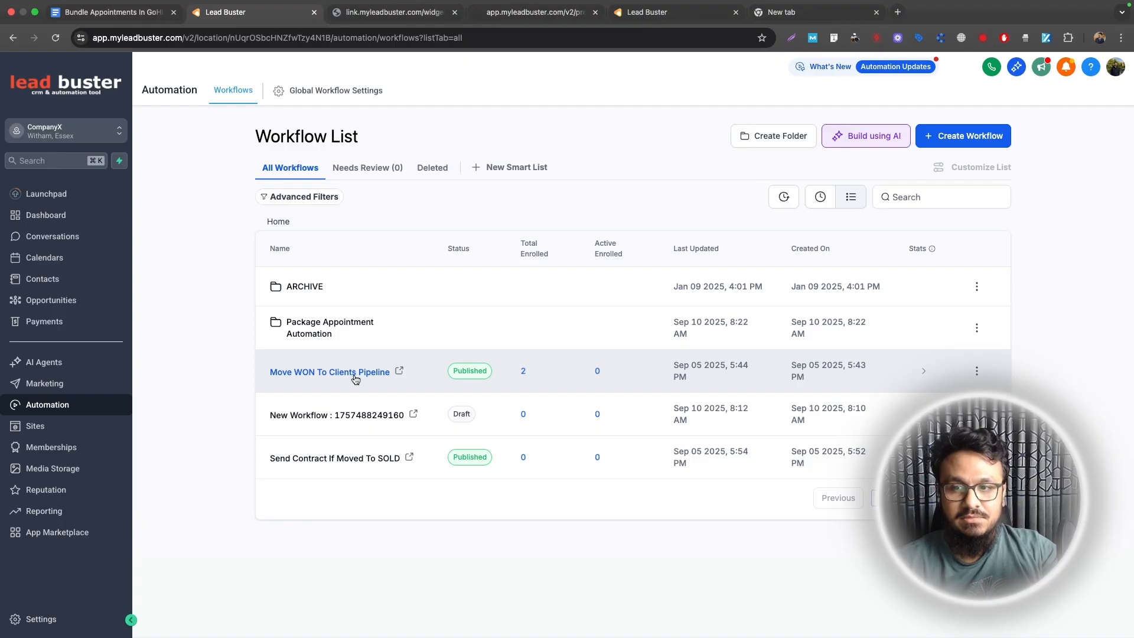
left_click(331, 334)
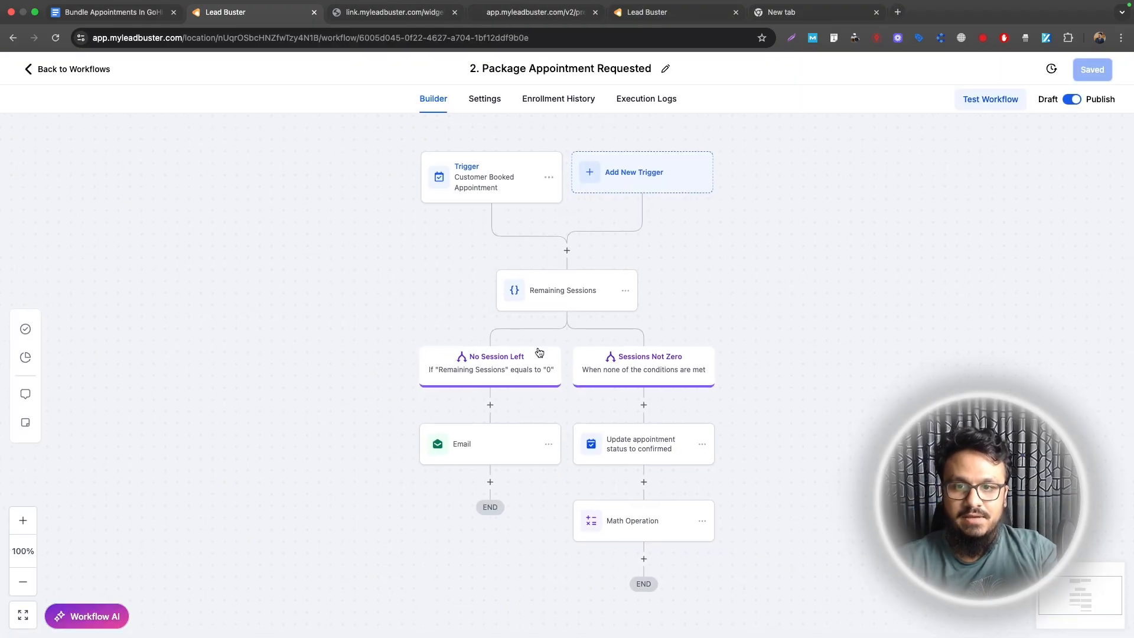
scroll(632, 390, "down", 2)
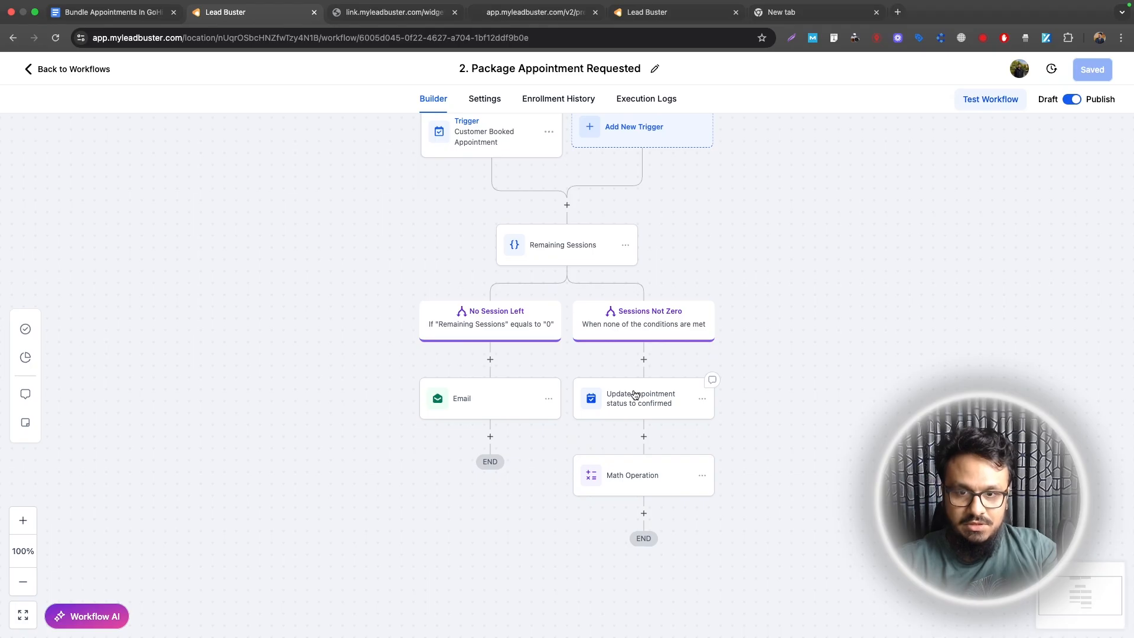
left_click(635, 395)
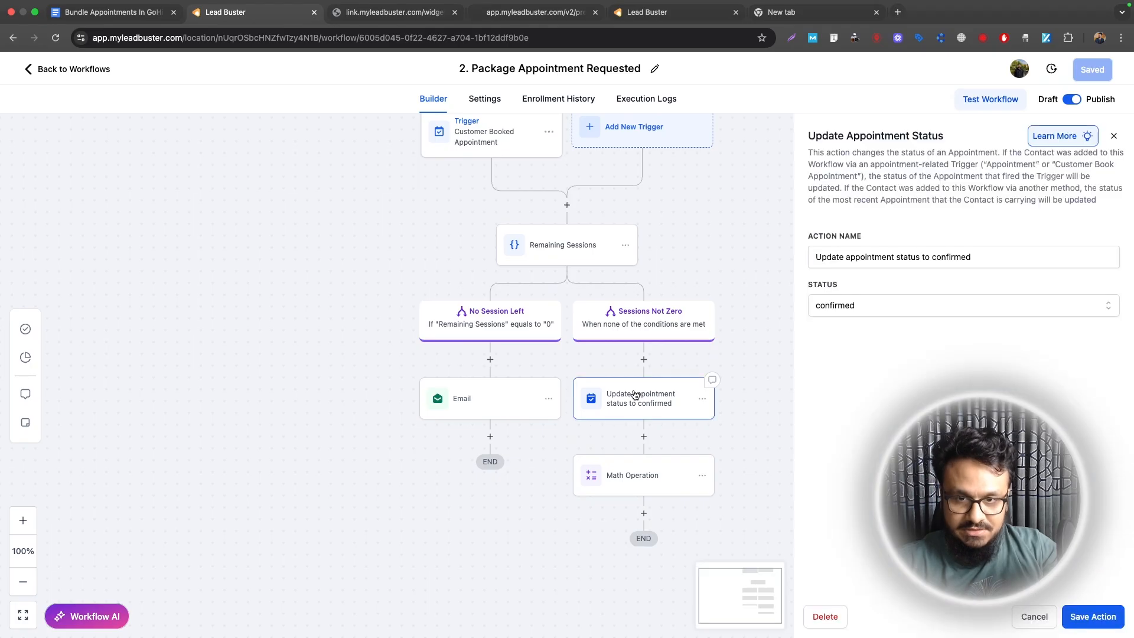
scroll(650, 423, "down", 2)
left_click(649, 422)
left_click(924, 333)
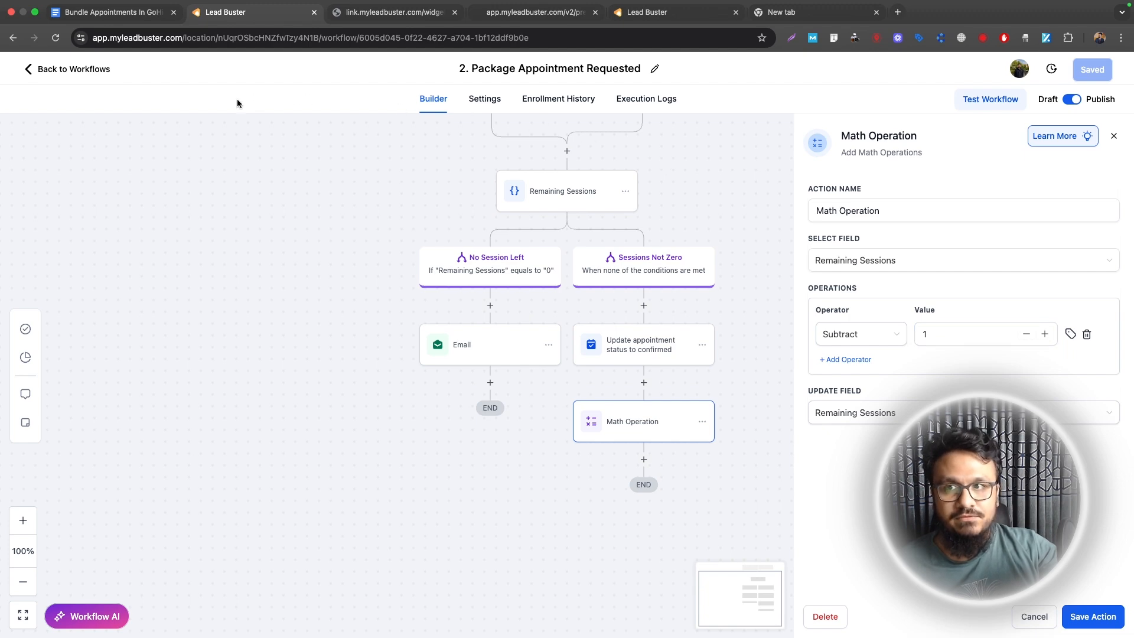
left_click(95, 72)
left_click(342, 370)
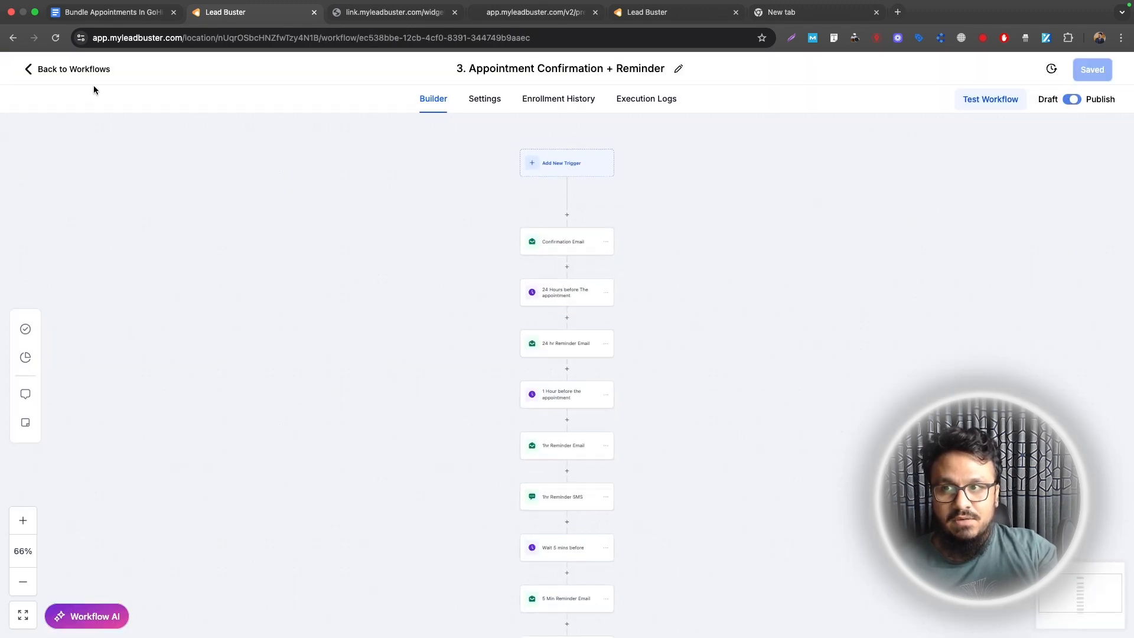
left_click(90, 72)
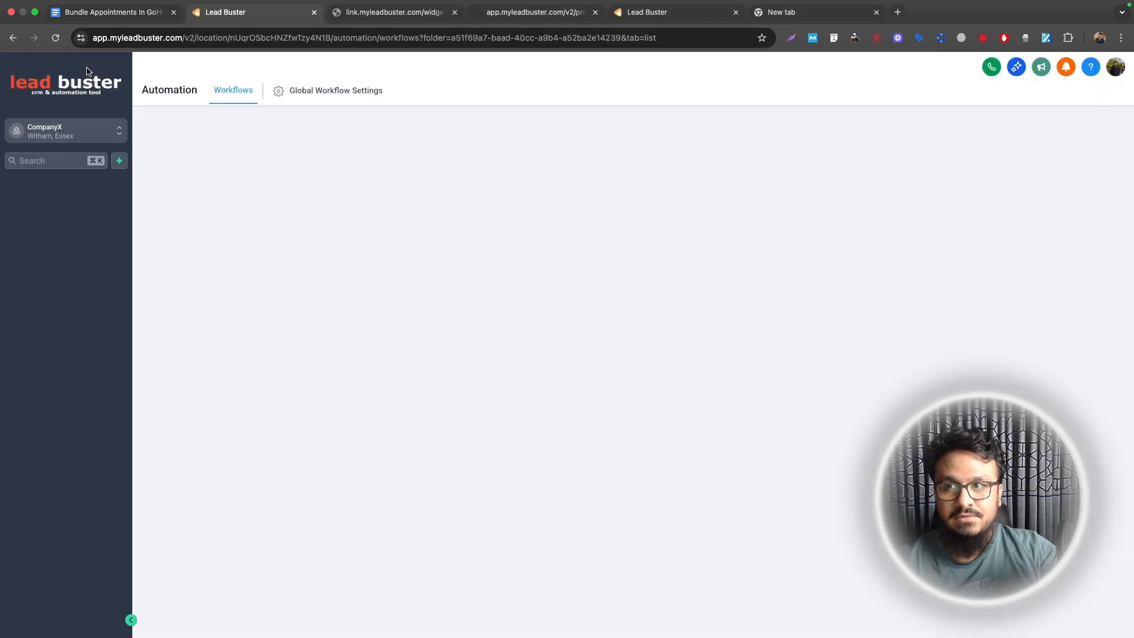
left_click(53, 237)
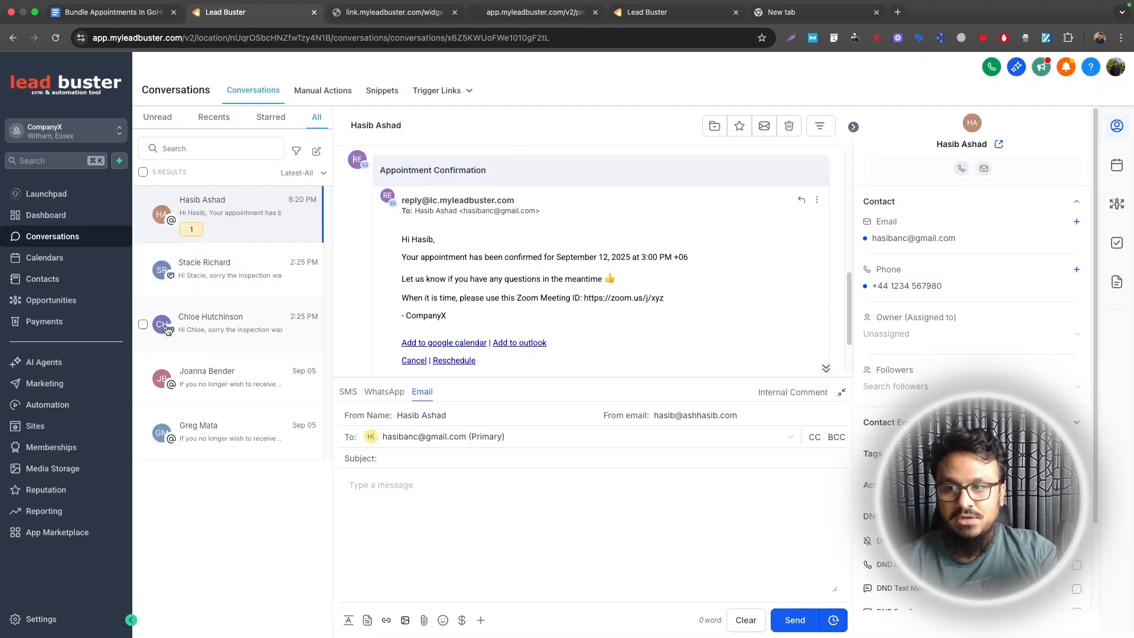
left_click(59, 404)
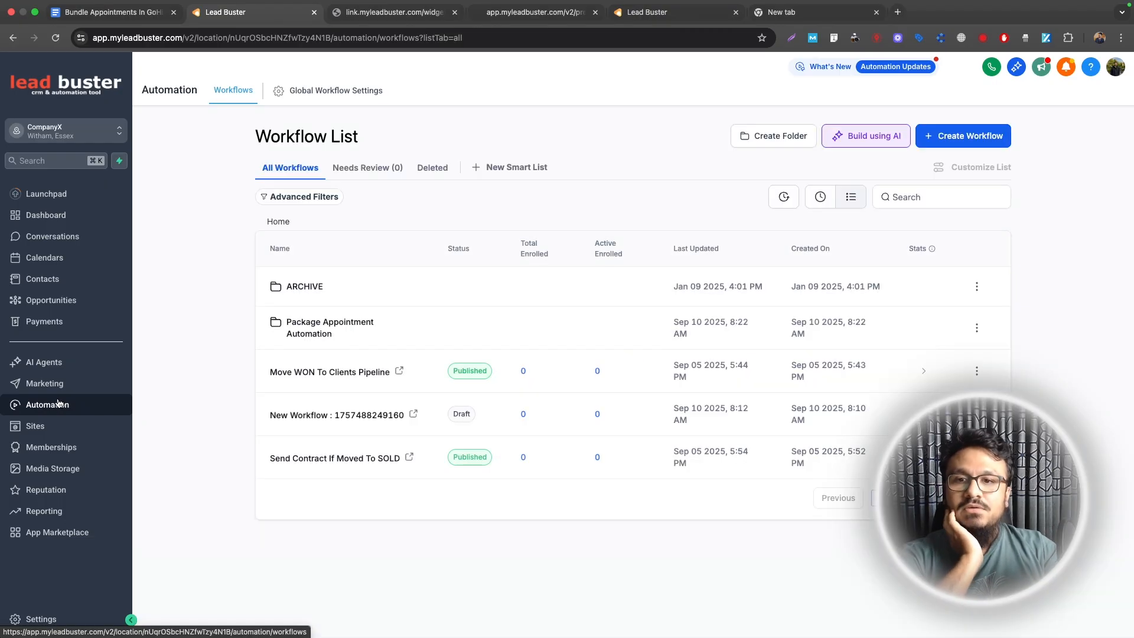
left_click(326, 322)
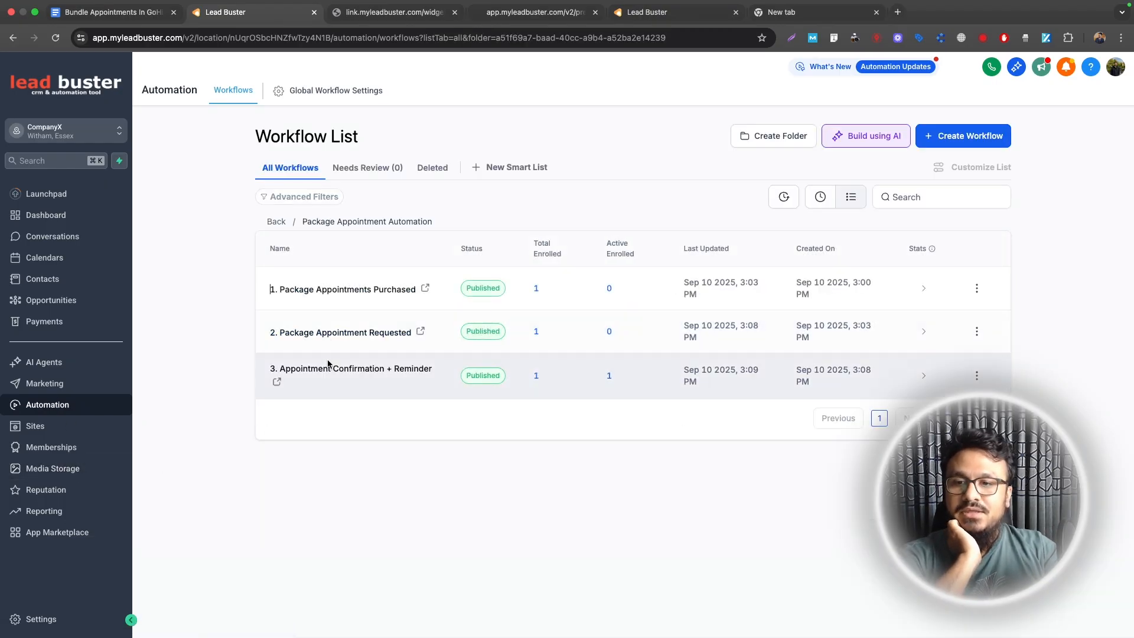
Step: In the Appointment Confirmation + Reminder email, replace the timezone tag with a new line starting 'You have'
left_click(329, 369)
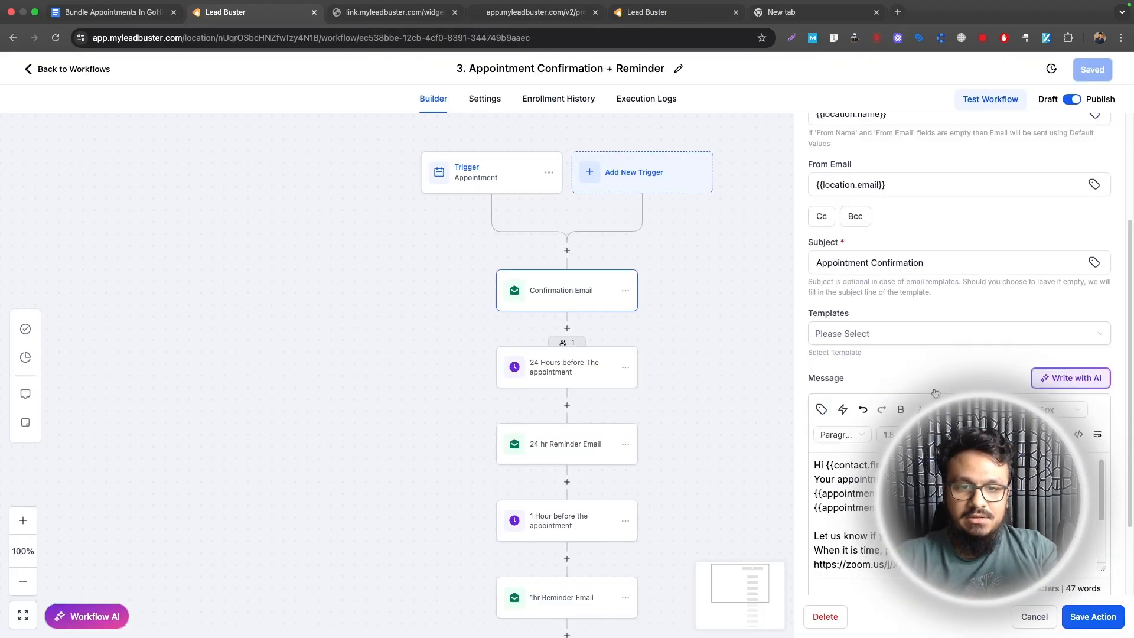
scroll(957, 354, "down", 2)
left_click_drag(1073, 404, 958, 405)
key("BackSpace")
key("Return")
key("Return")
type("You have")
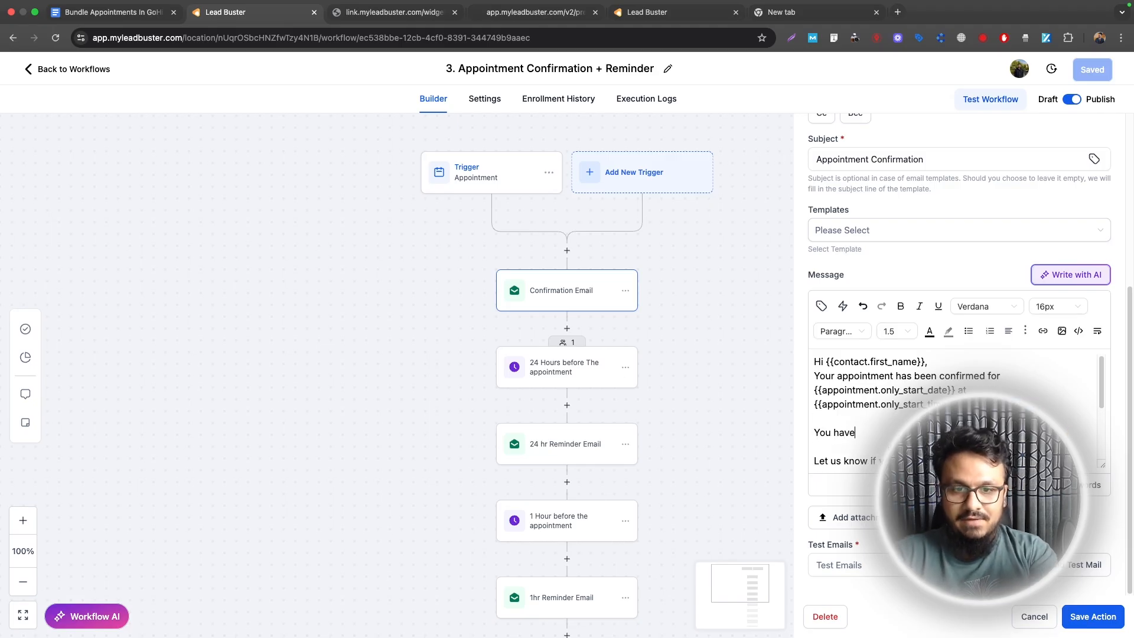
Step: Insert the Remaining Sessions contact merge field after 'You have' and finish the sentence
left_click(821, 306)
left_click(777, 364)
left_click(773, 339)
type("remaining")
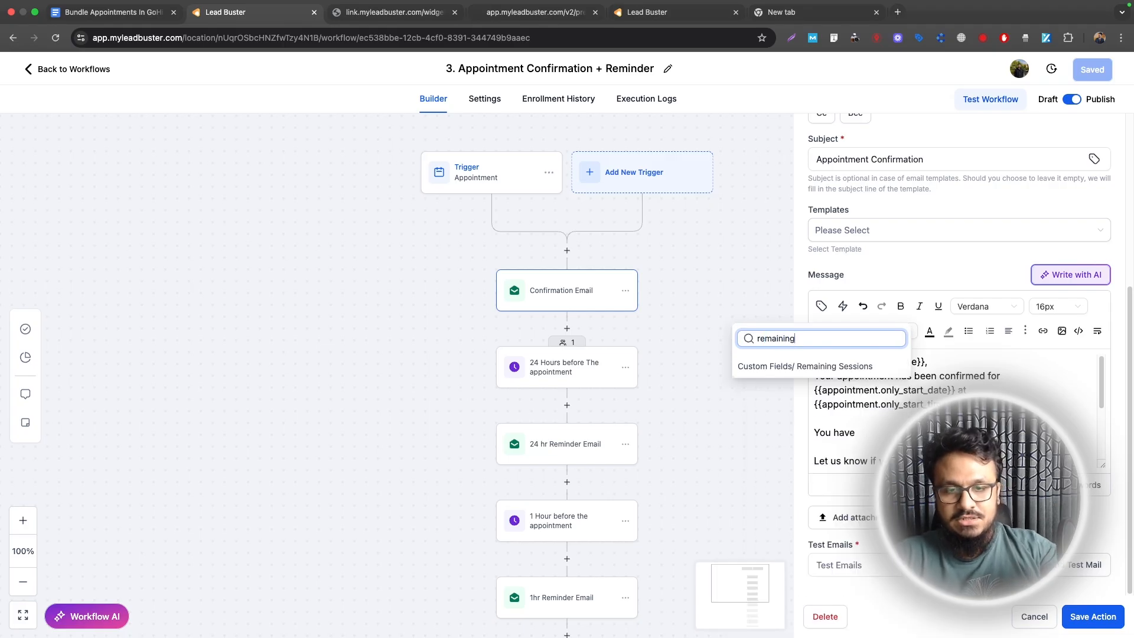
key("Return")
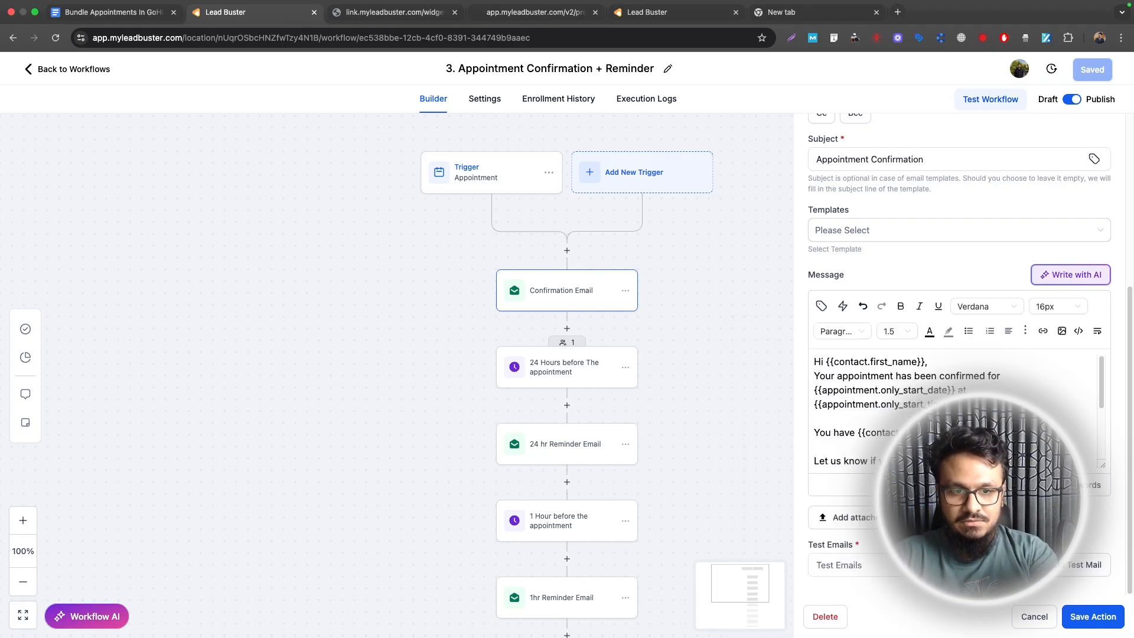
type("ing.")
scroll(954, 414, "down", 1)
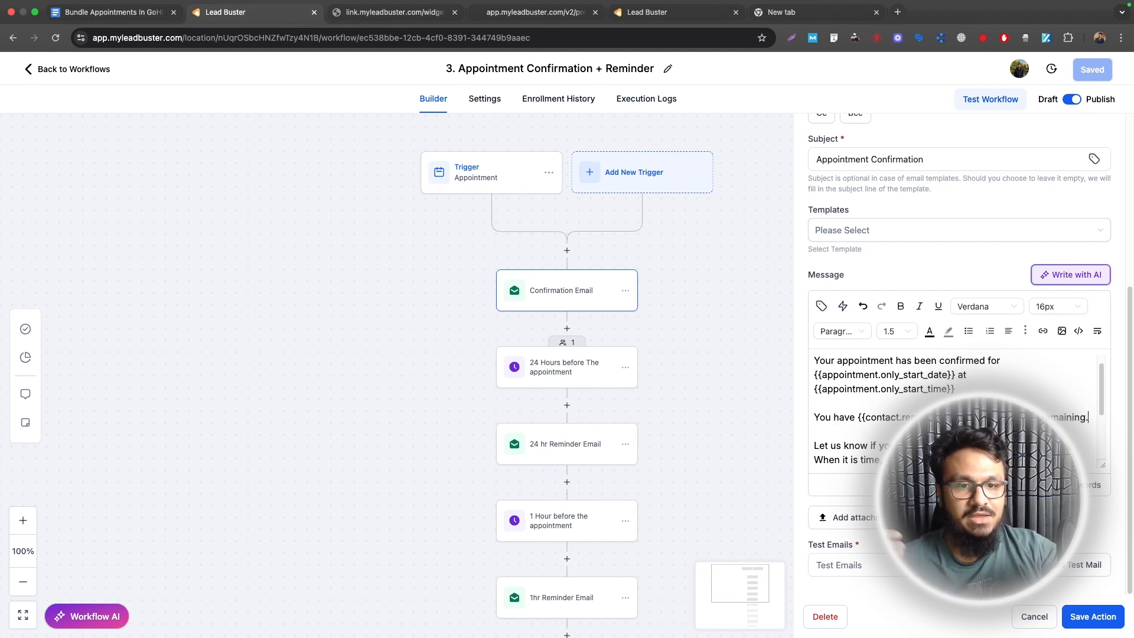
Step: Save the confirmation email action and the workflow, then return to the workflow list
left_click(1092, 614)
left_click(1092, 69)
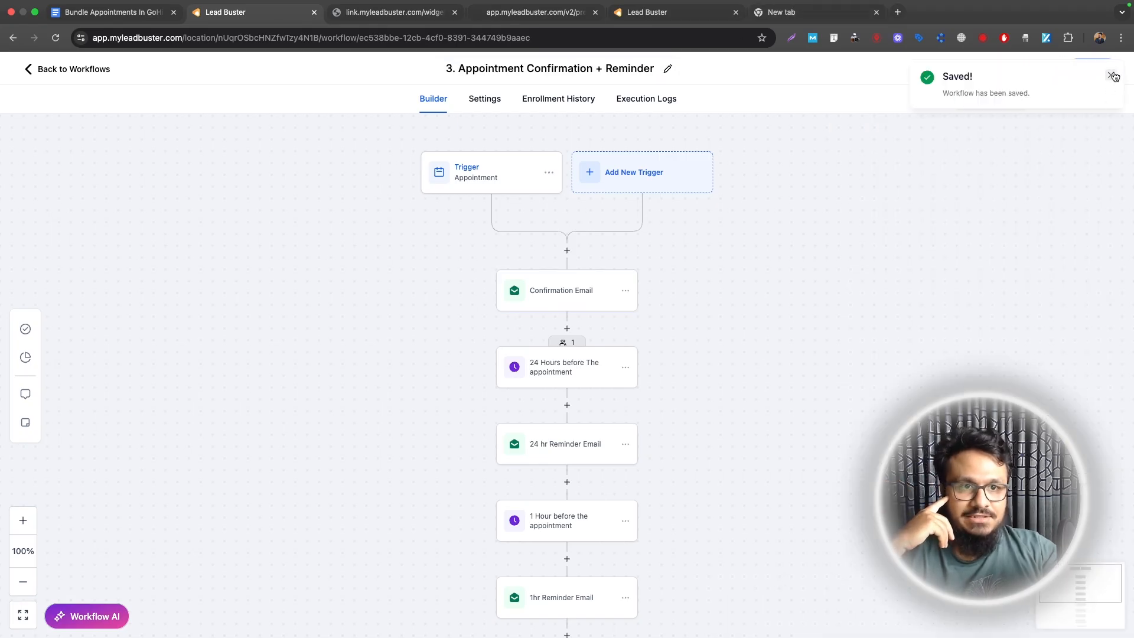
left_click(1112, 75)
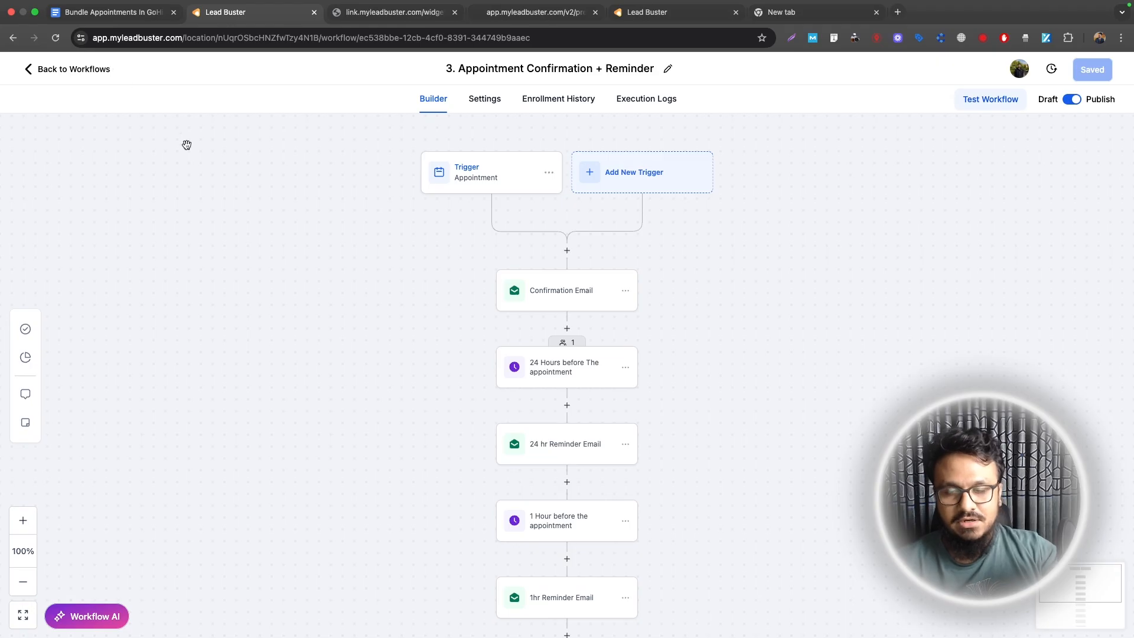
scroll(513, 251, "down", 1)
scroll(513, 251, "down", 1)
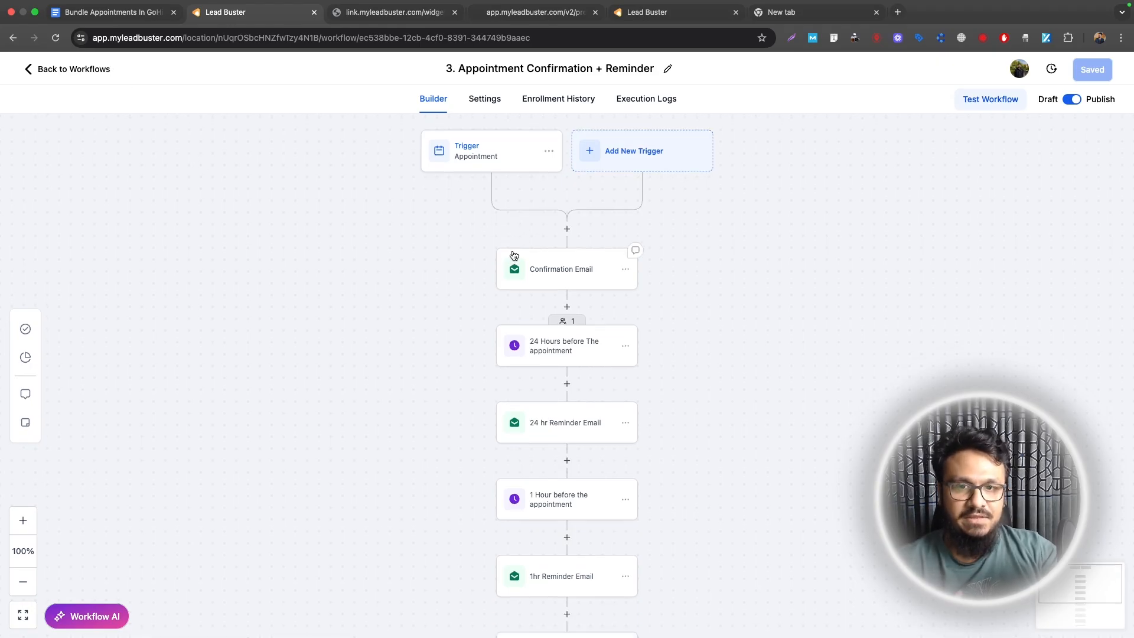
left_click(106, 69)
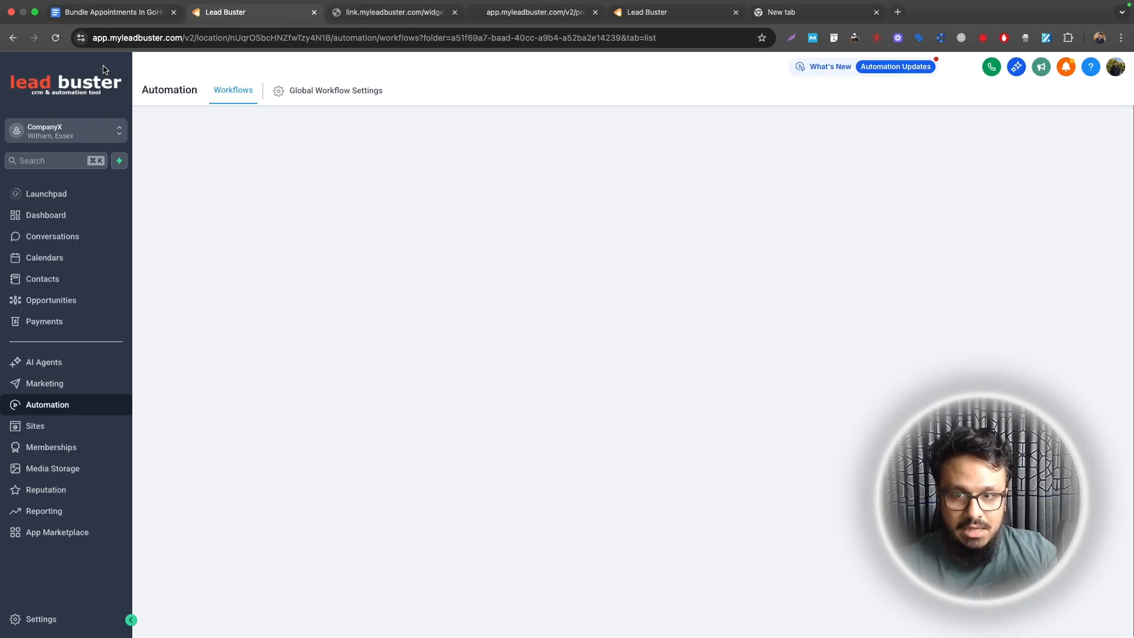